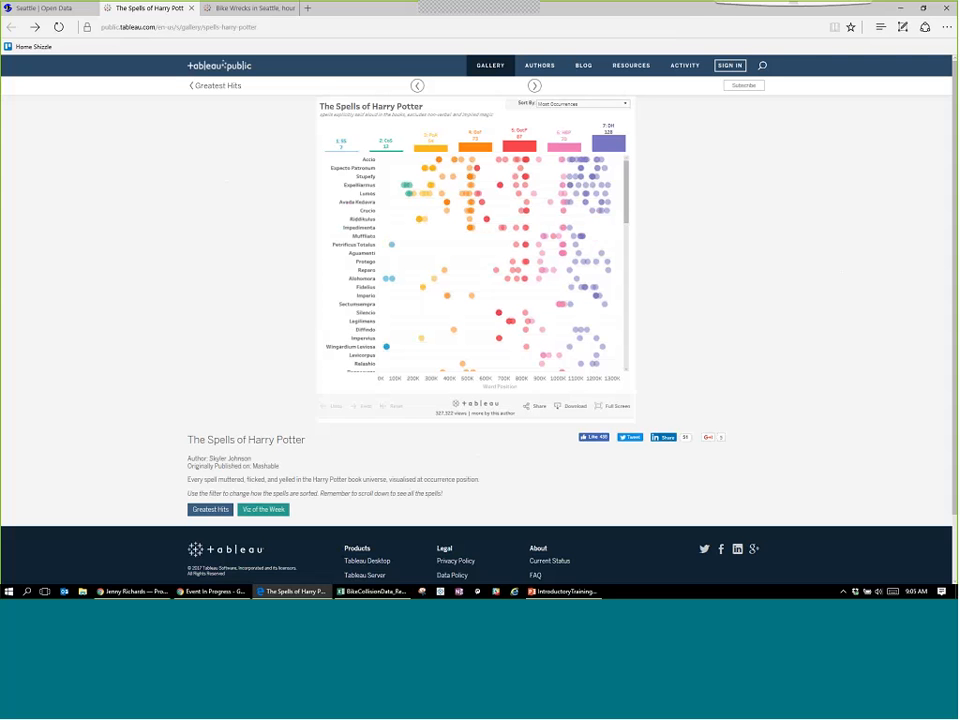
Examine the details of individual spell occurrences in The Spells of Harry Potter chart.
mouse_move(405, 190)
mouse_move(461, 202)
mouse_move(469, 157)
mouse_move(602, 205)
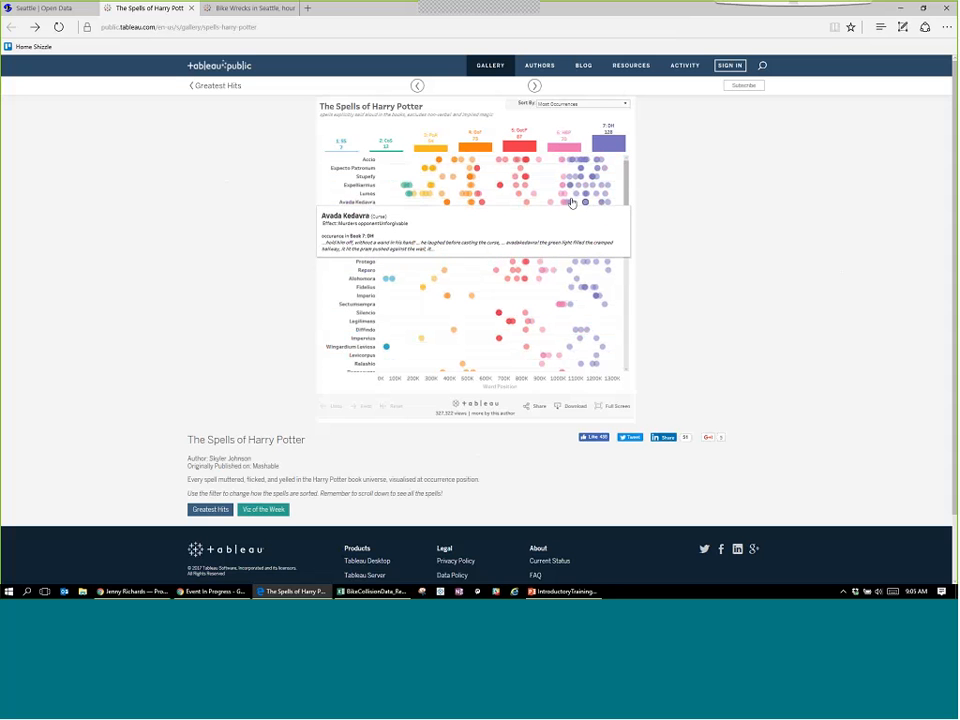
mouse_move(573, 186)
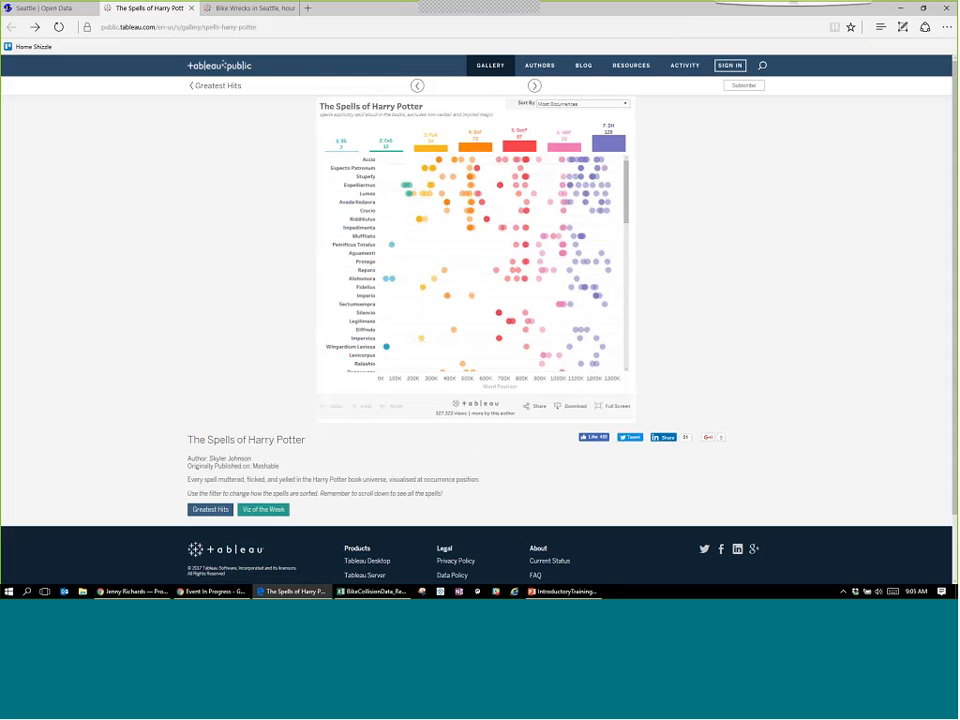
Open the Greatest Hits gallery in a new browser tab and switch to it.
right_click(213, 87)
left_click(244, 103)
left_click(250, 9)
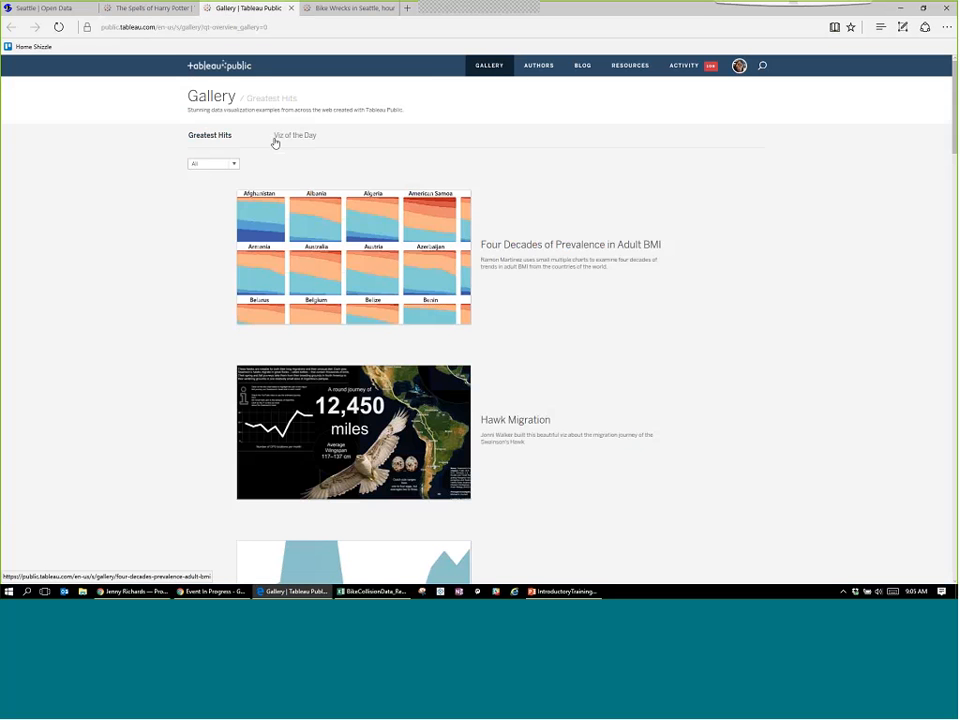
Browse down the Greatest Hits gallery and open the Top 100 Songs of All Time Lyrics visualization.
scroll(574, 360, "down", 10)
scroll(610, 357, "down", 9)
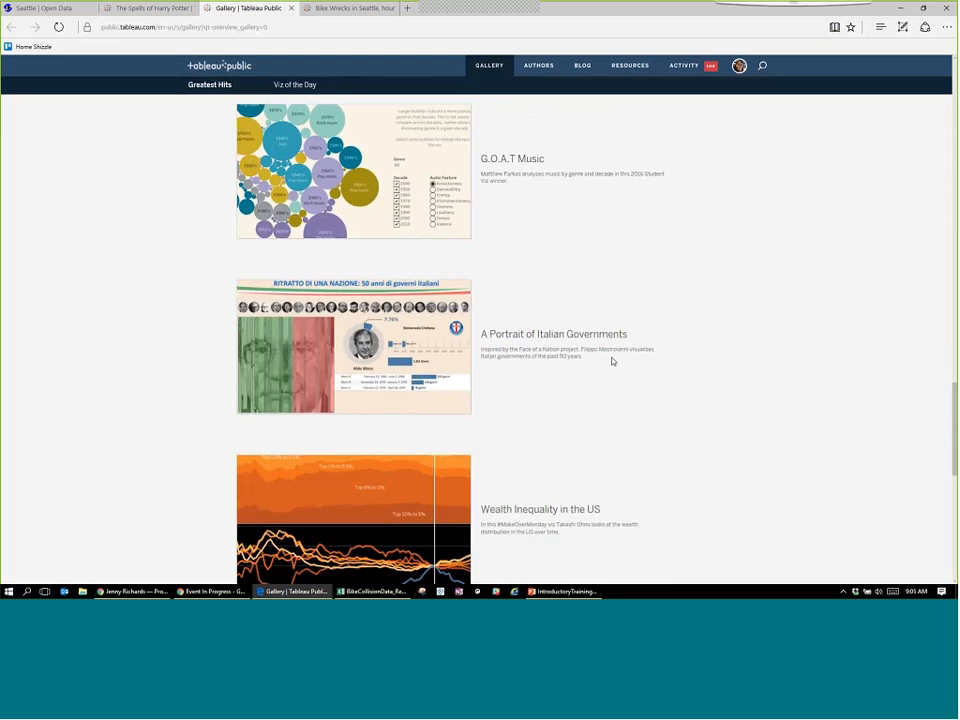
scroll(713, 340, "down", 5)
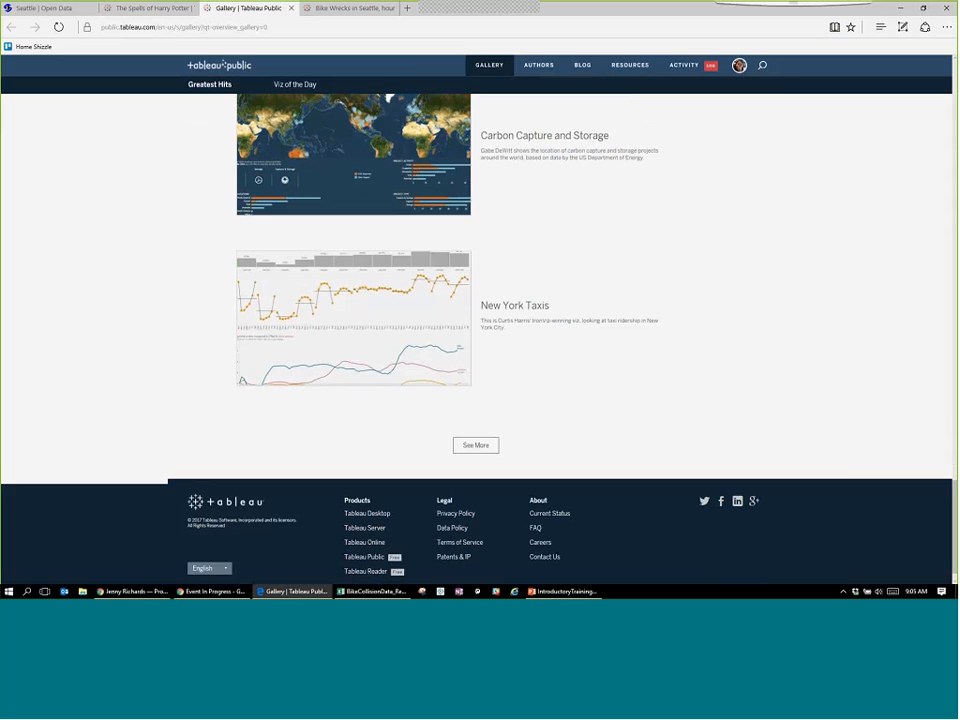
scroll(710, 343, "down", 2)
scroll(701, 344, "down", 6)
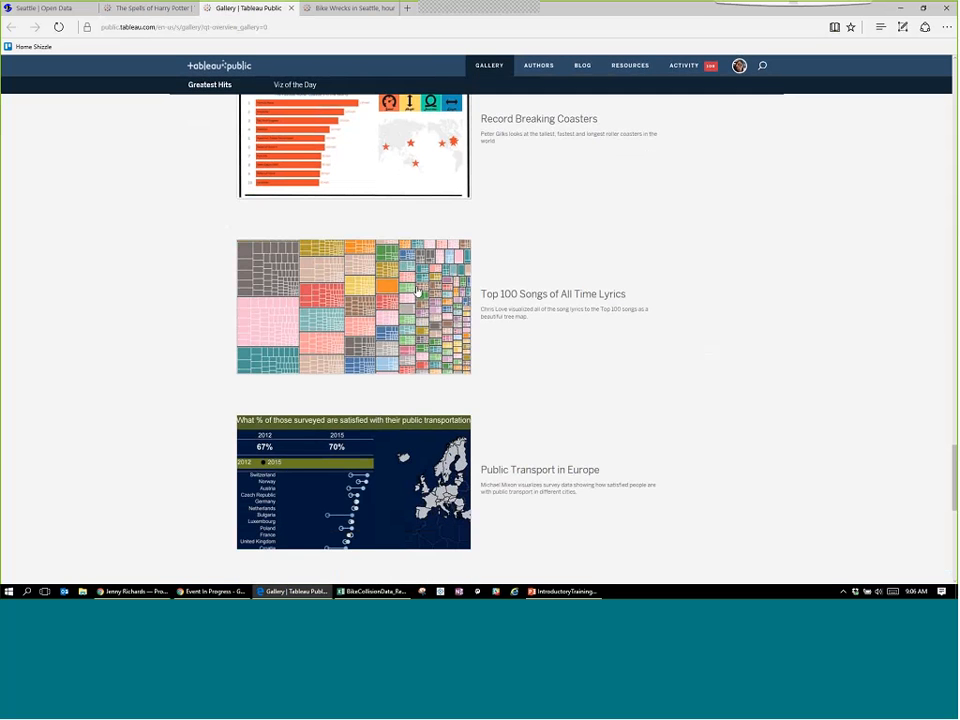
left_click(416, 293)
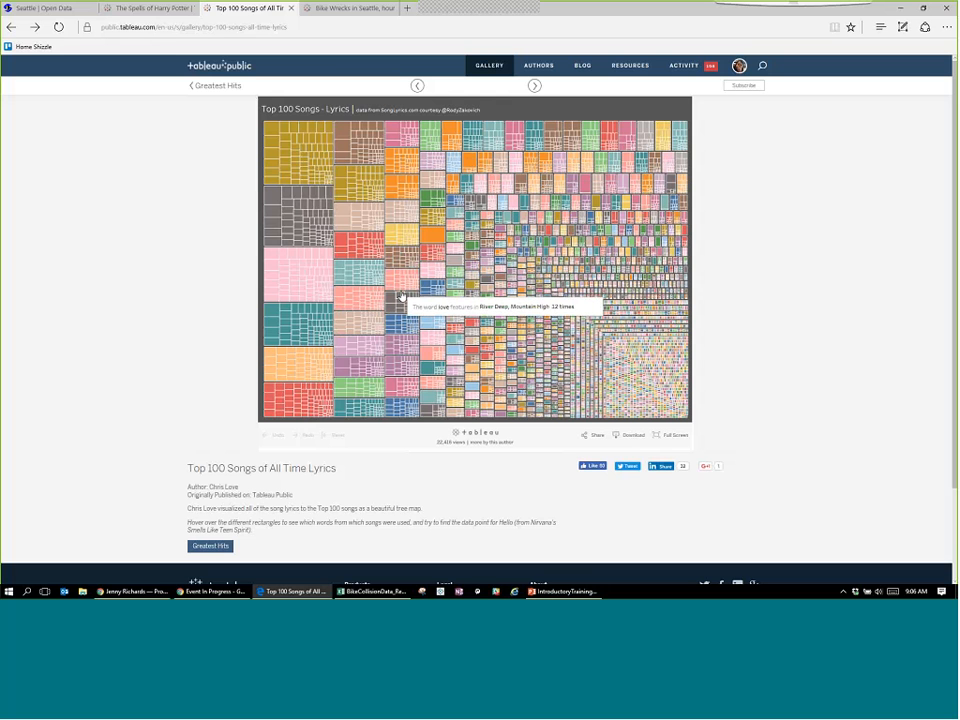
Switch to the Excel workbook and look over the columns of the bicycle_collision_data sheet.
key("alt+Tab")
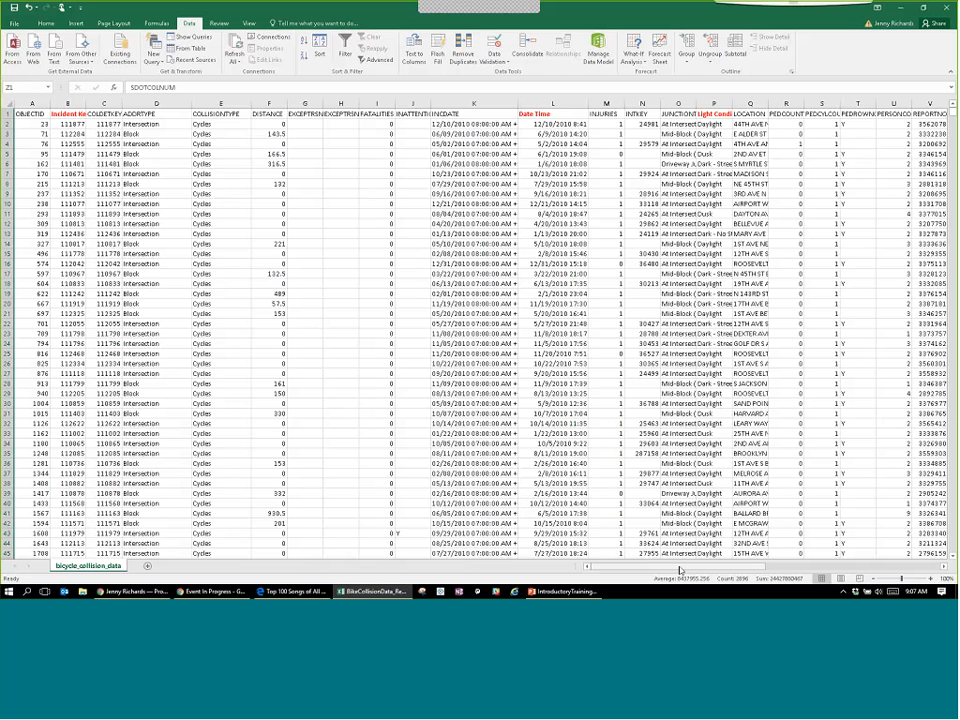
left_click_drag(680, 569, 658, 585)
left_click(229, 176)
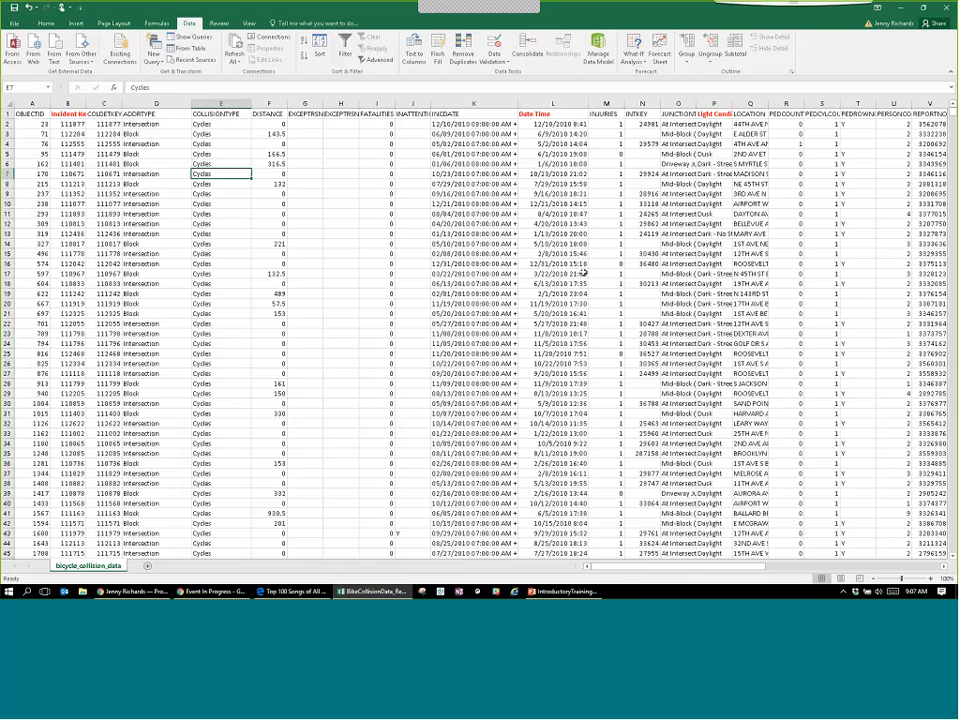
Return to the browser and examine the Bike Wrecks in Seattle hour-by-hour dashboard.
left_click_drag(589, 14, 589, 0)
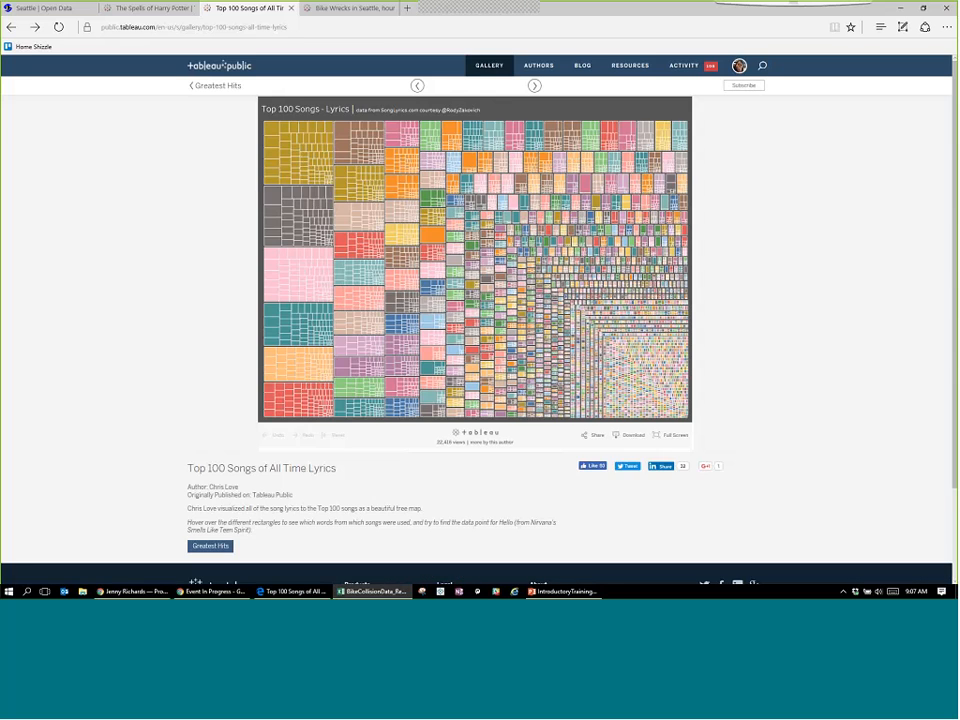
left_click(343, 8)
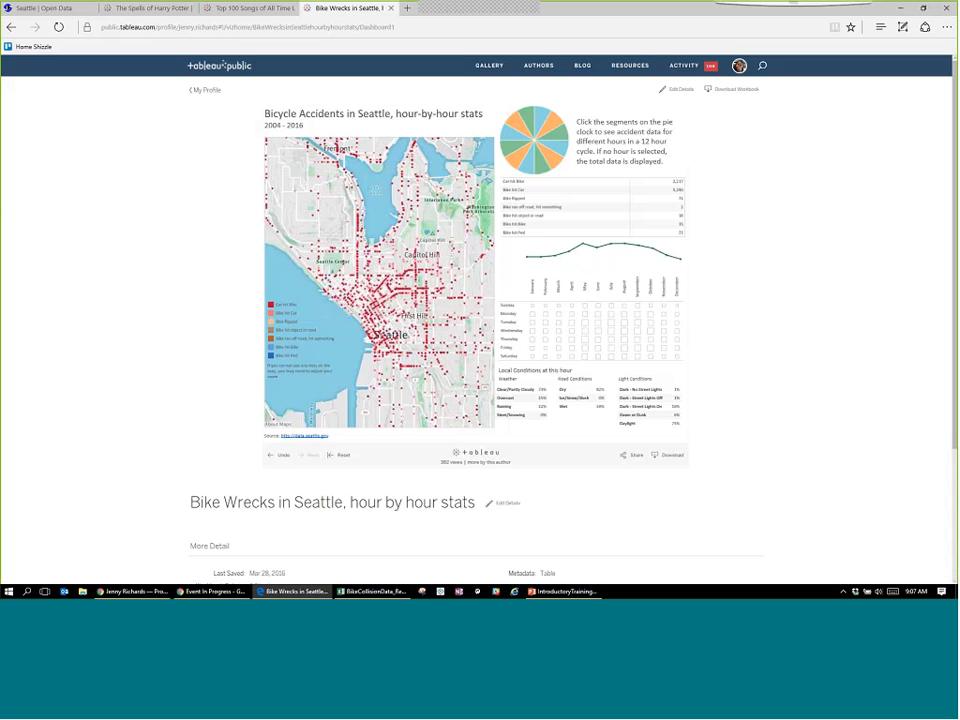
mouse_move(669, 195)
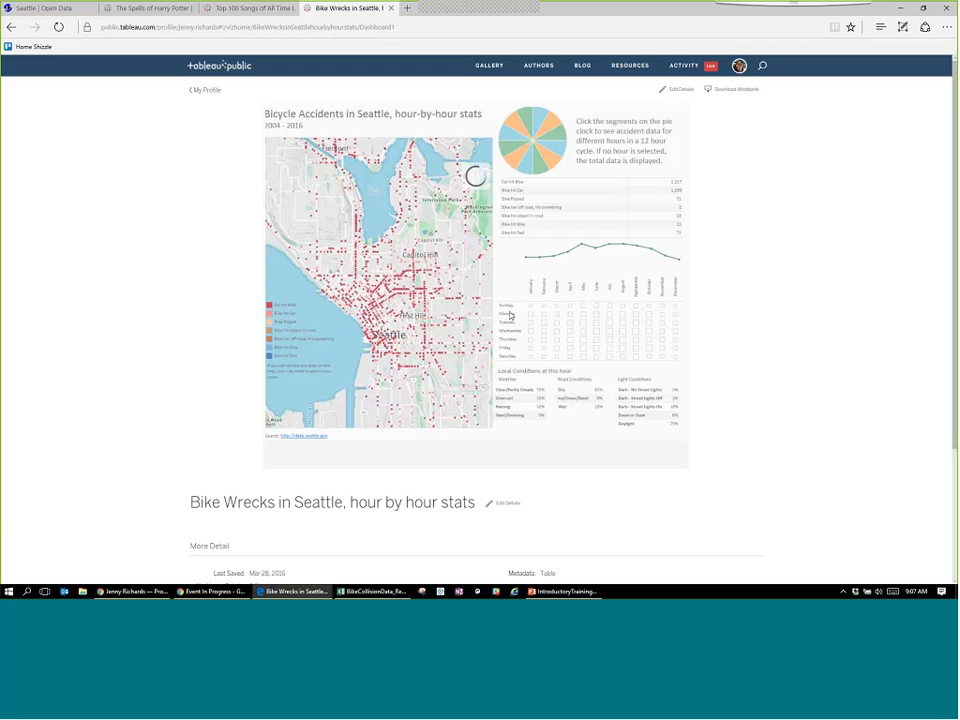
mouse_move(585, 327)
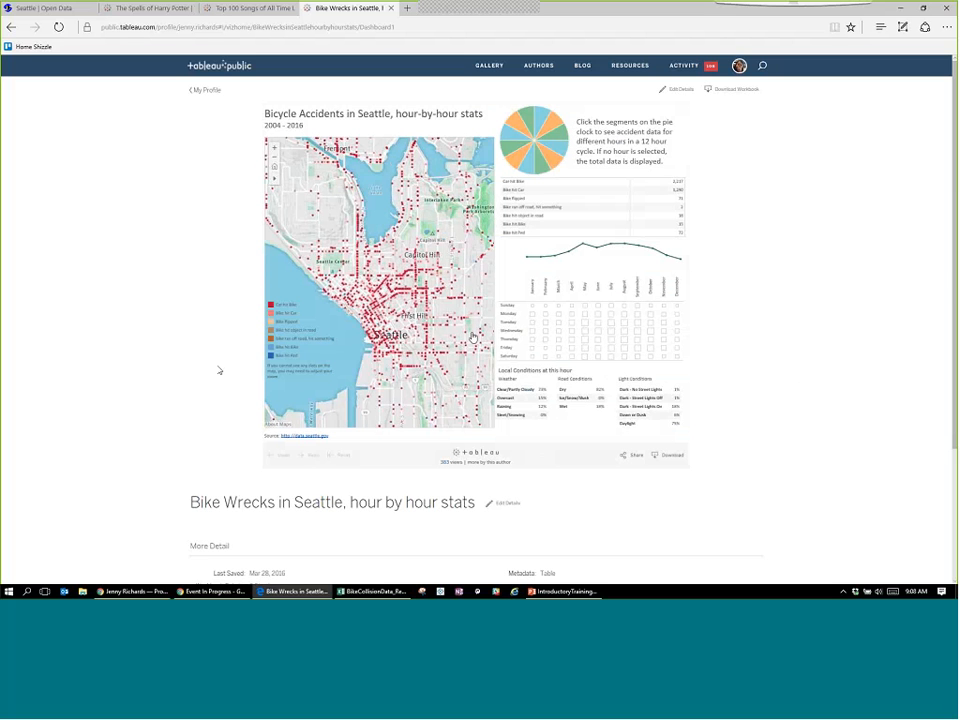
left_click_drag(957, 156, 958, 128)
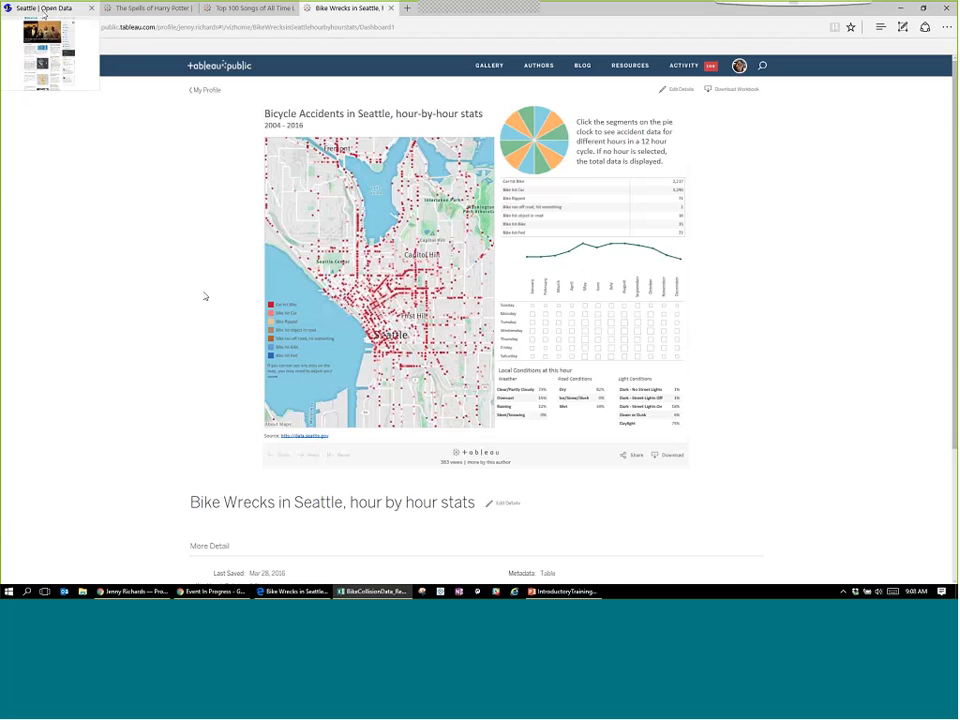
Go to the already open Seattle Open Data page and open its Transportation category.
left_click(44, 16)
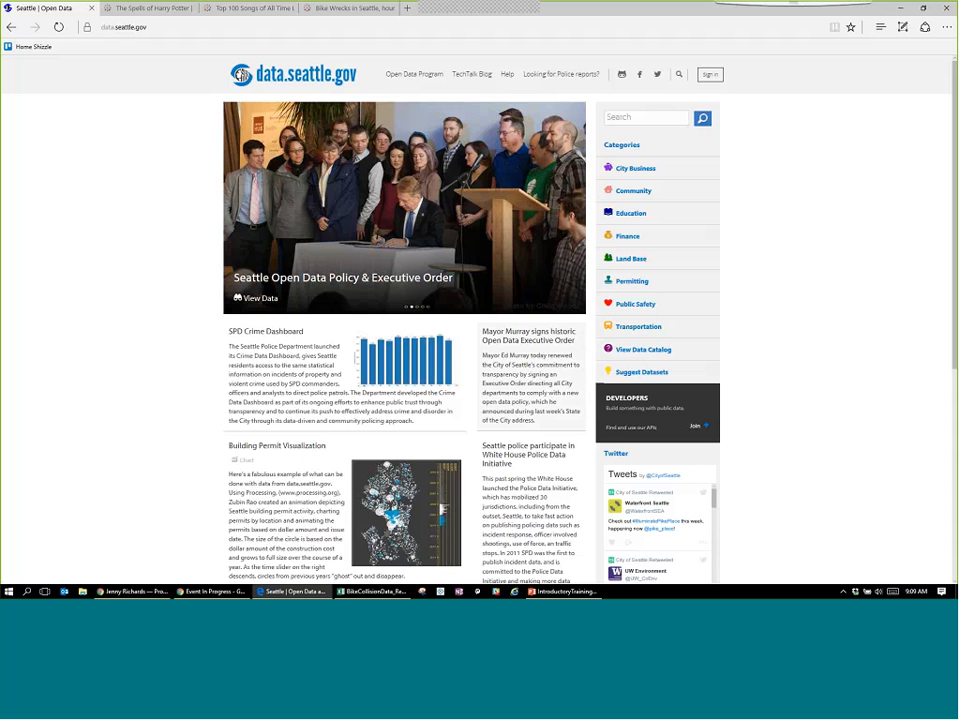
left_click(640, 328)
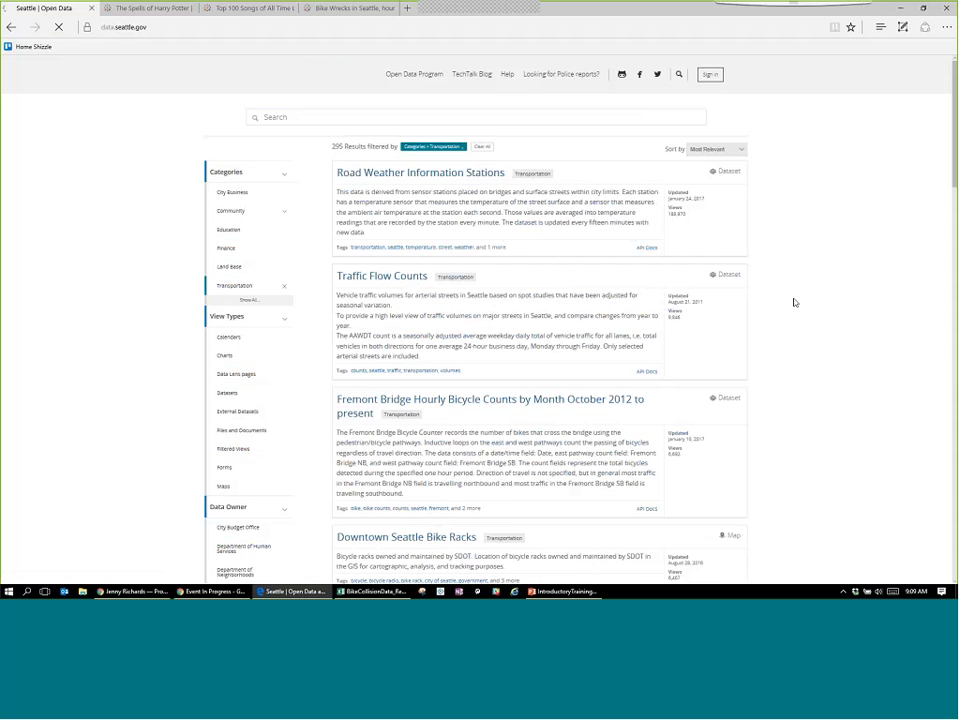
Look through the first page of Transportation datasets and return to the start of the list.
scroll(612, 400, "down", 5)
scroll(616, 402, "up", 5)
scroll(808, 300, "down", 2)
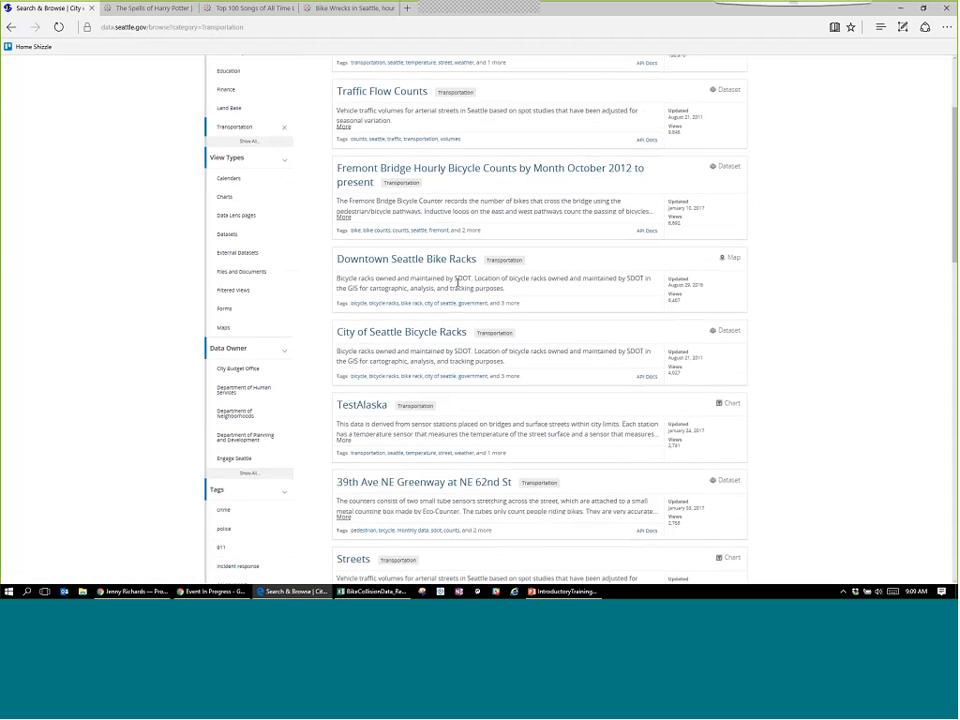
scroll(457, 283, "down", 3)
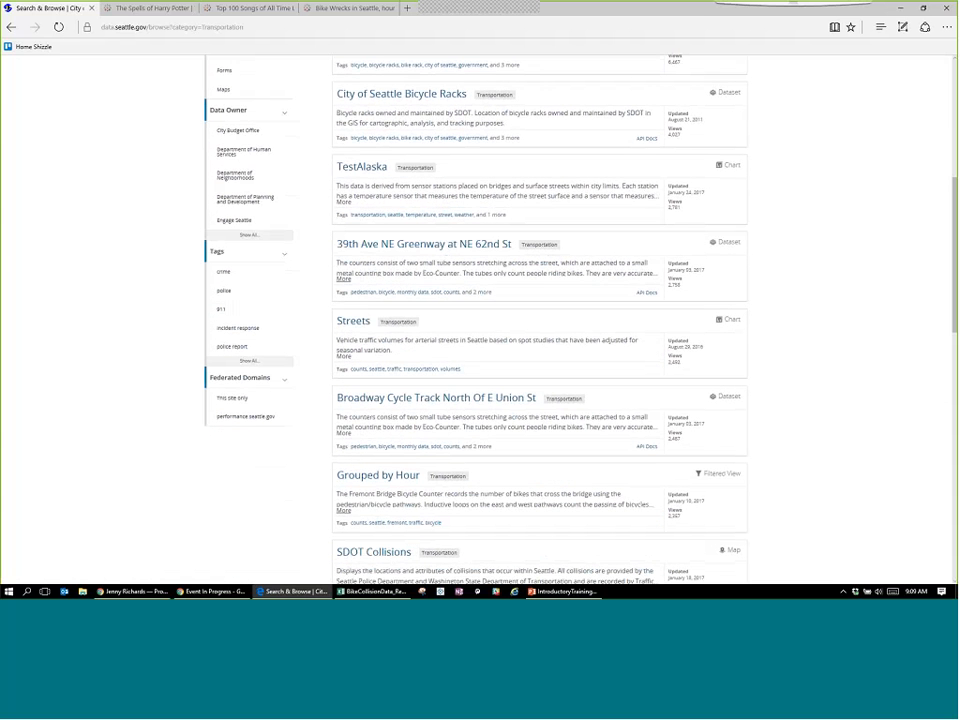
scroll(470, 408, "down", 3)
scroll(476, 410, "down", 1)
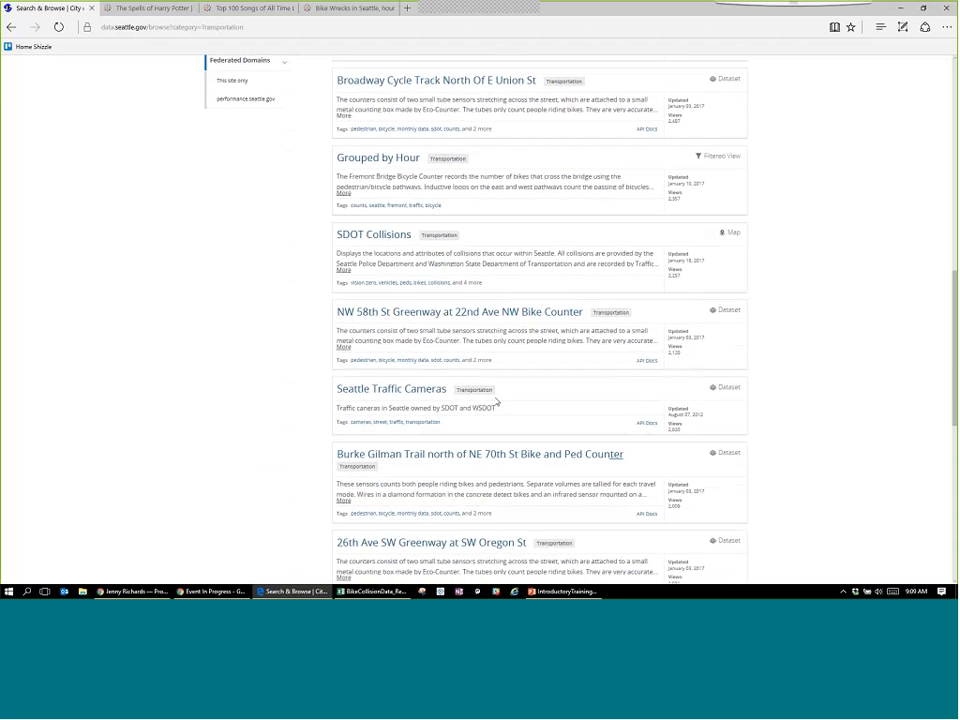
scroll(579, 386, "down", 3)
scroll(555, 397, "down", 6)
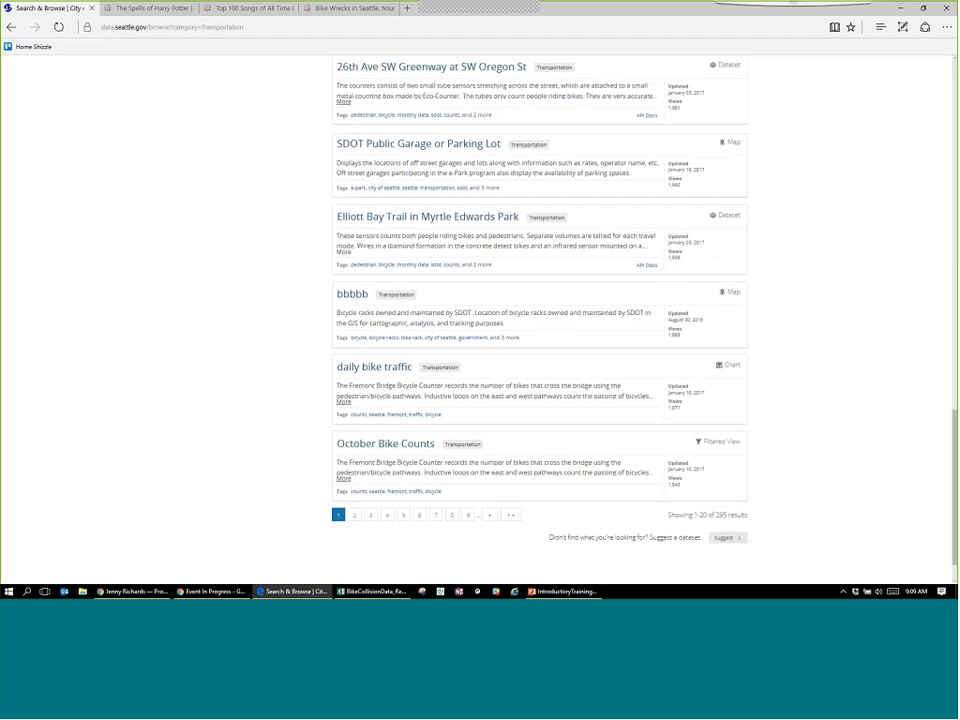
scroll(804, 400, "up", 15)
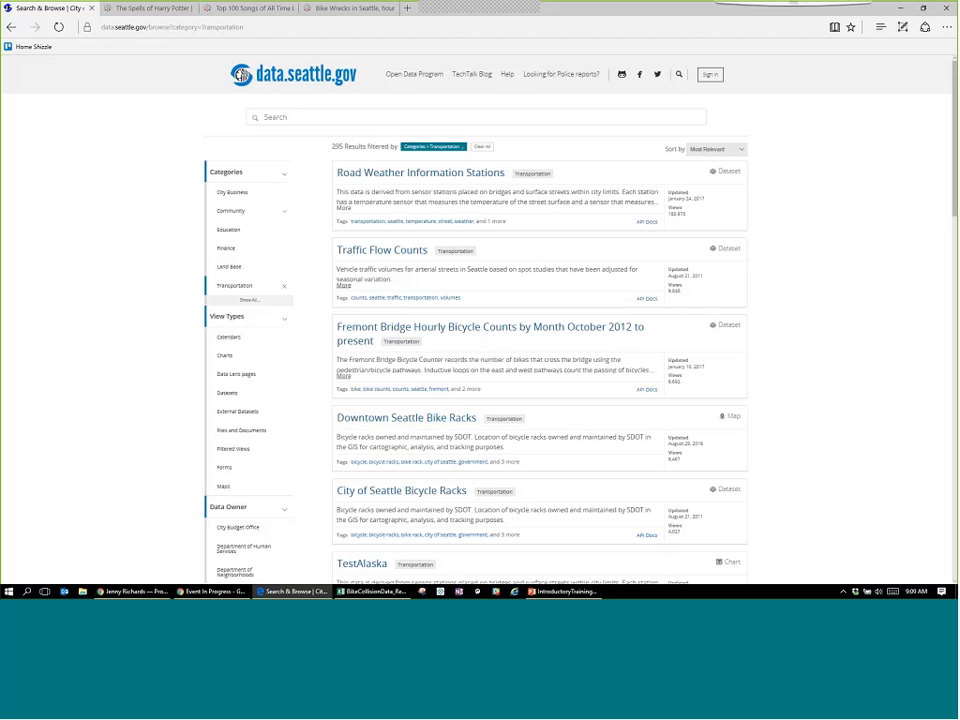
Search the Transportation datasets for "bicycle collisions".
left_click(331, 118)
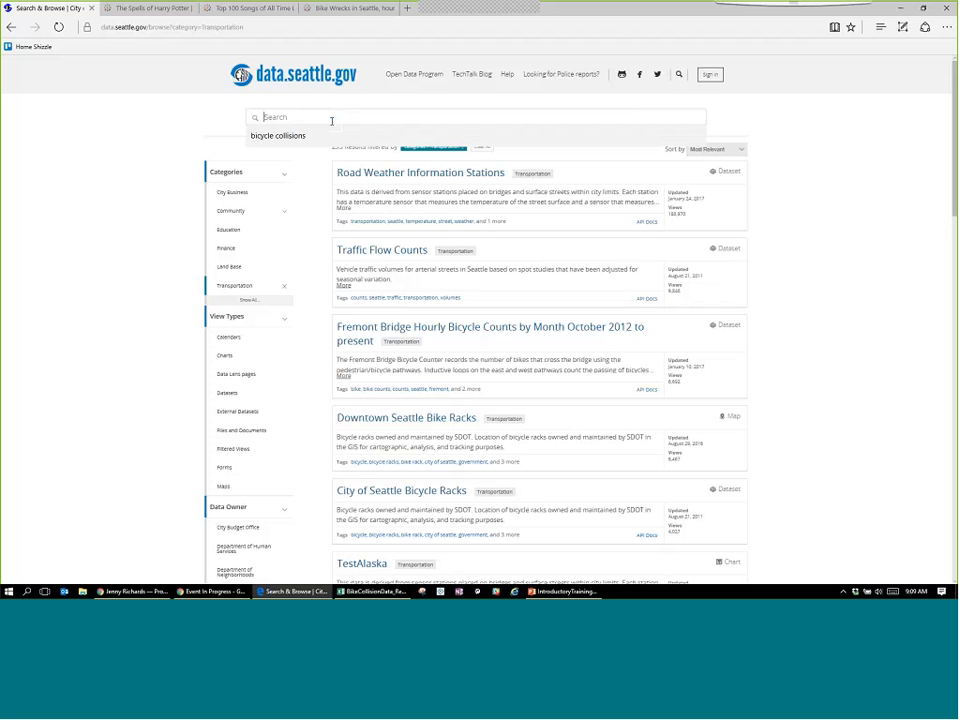
key("Down")
key("Return")
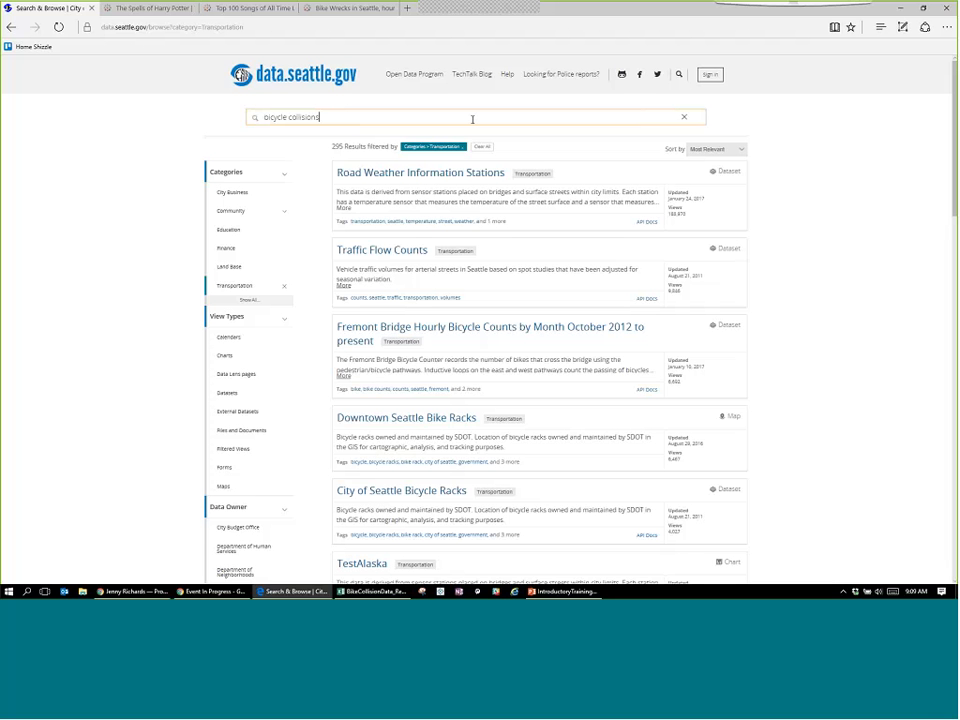
left_click(313, 118)
key("Return")
scroll(819, 301, "down", 3)
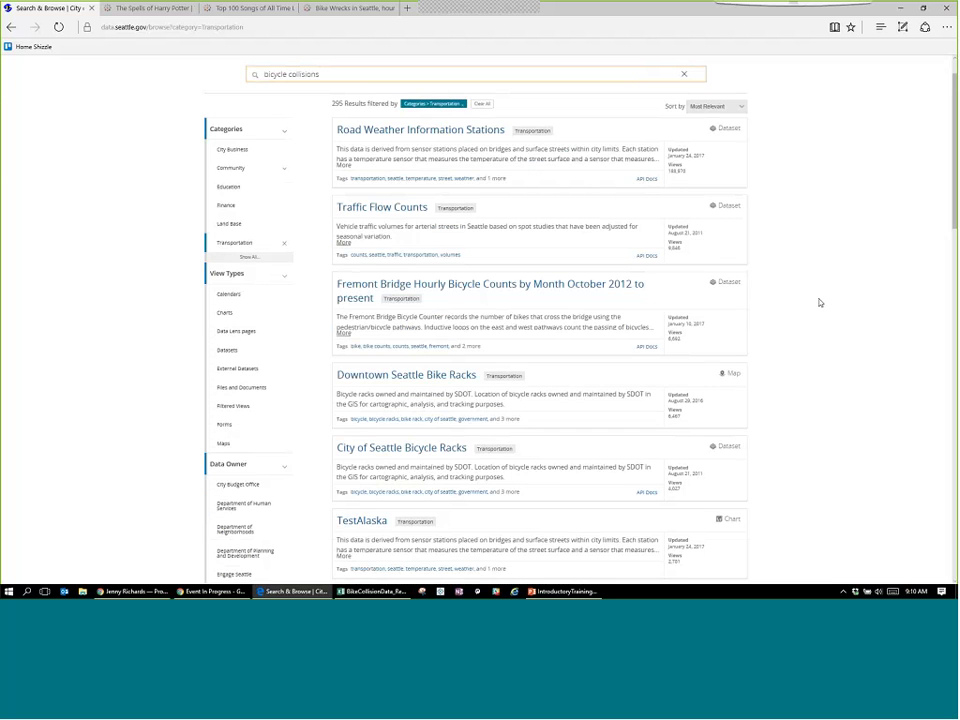
scroll(818, 300, "up", 3)
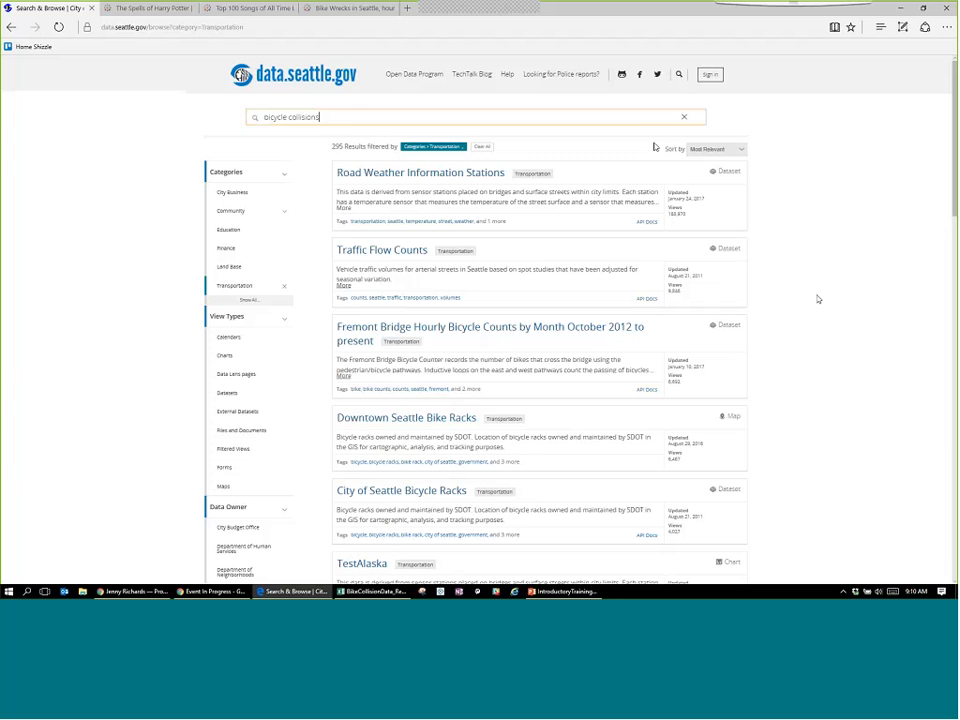
left_click(351, 117)
left_click(341, 119)
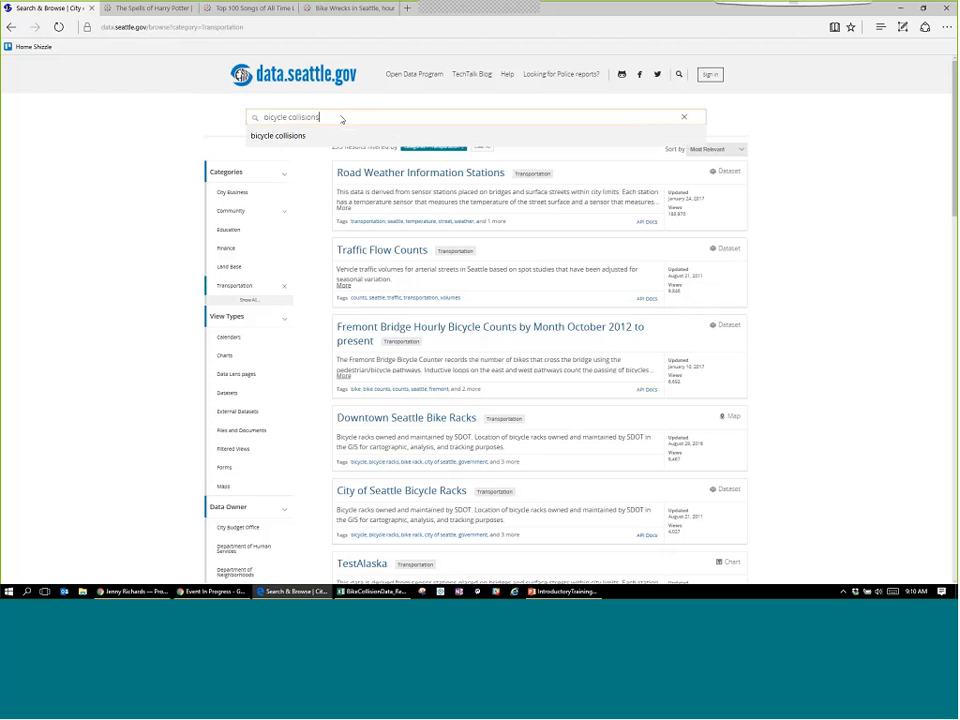
left_click(274, 133)
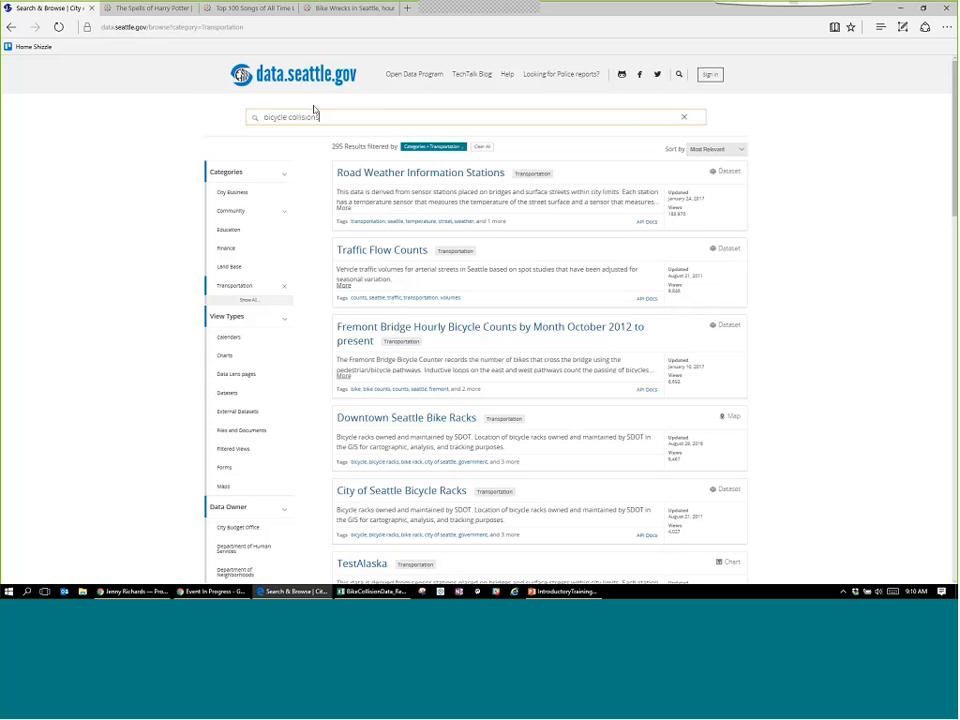
key("Return")
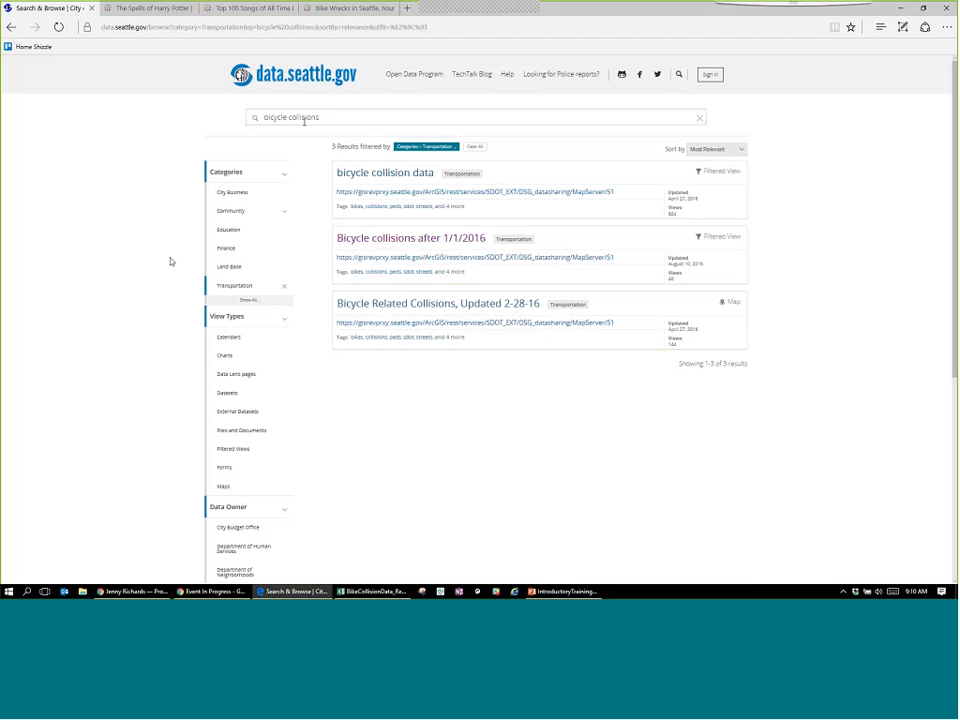
Open the "Bicycle collisions after 1/1/2016" dataset and widen its INCDATE, INCDTTM and Shape columns.
left_click(410, 237)
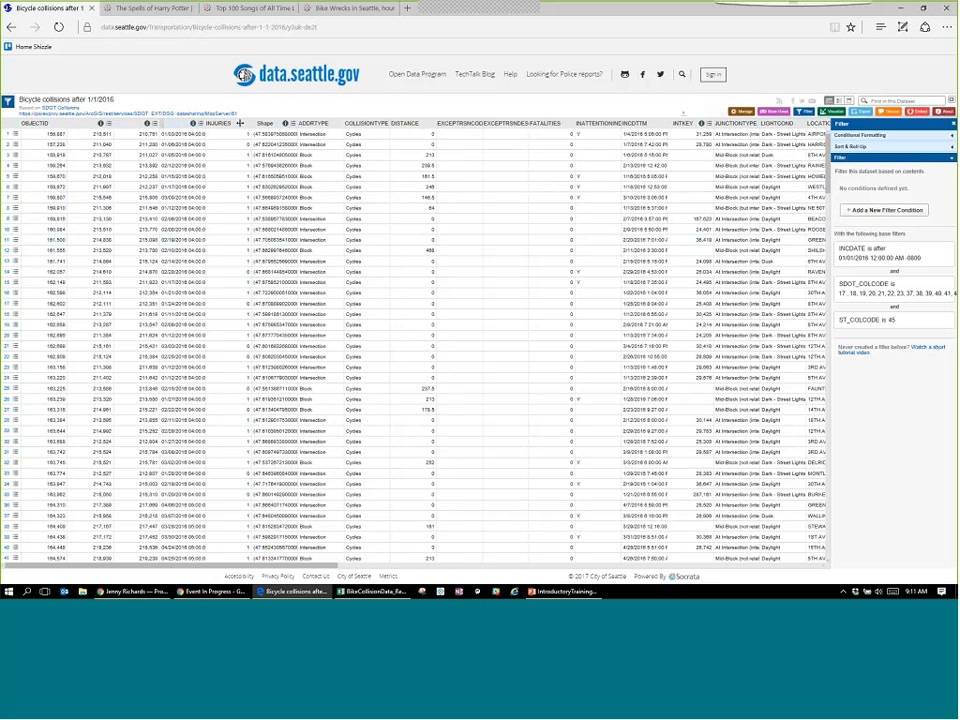
left_click_drag(229, 123, 263, 124)
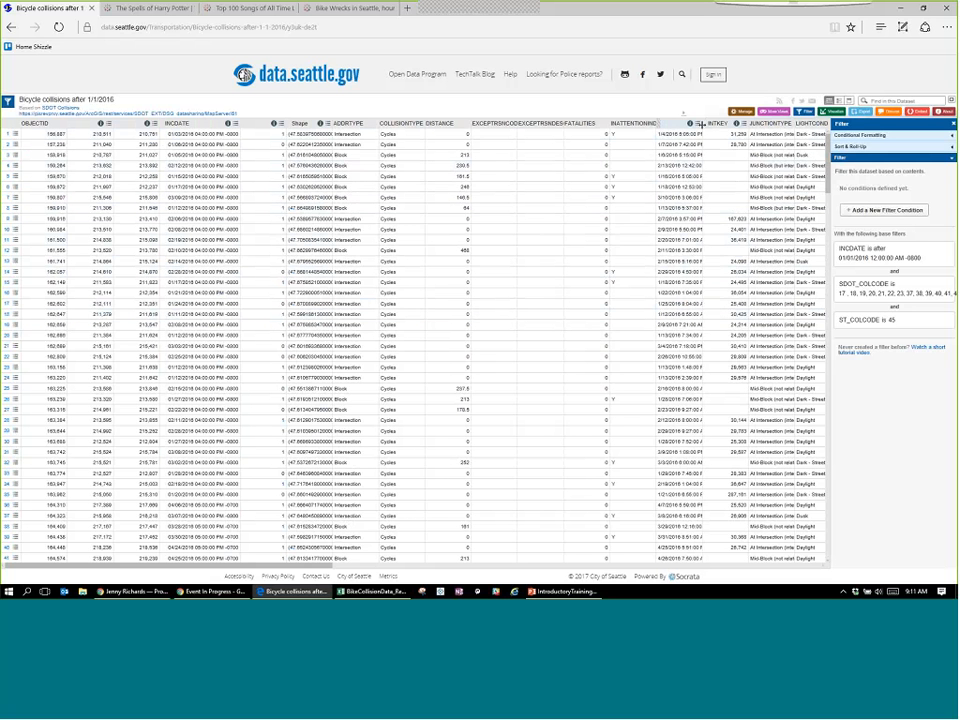
double_click(701, 123)
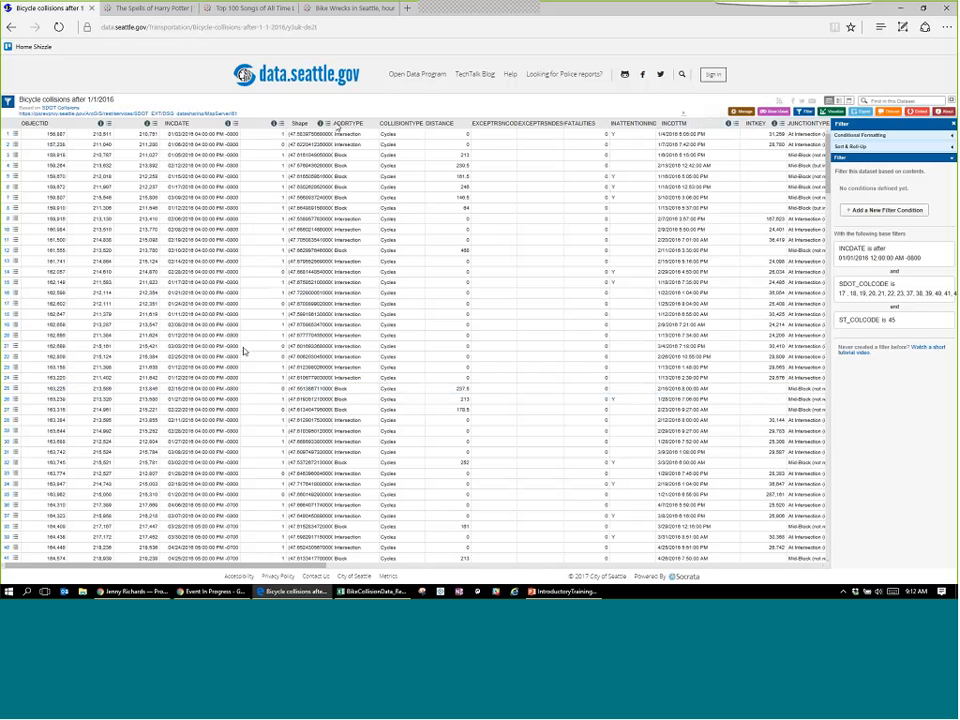
left_click_drag(330, 123, 389, 124)
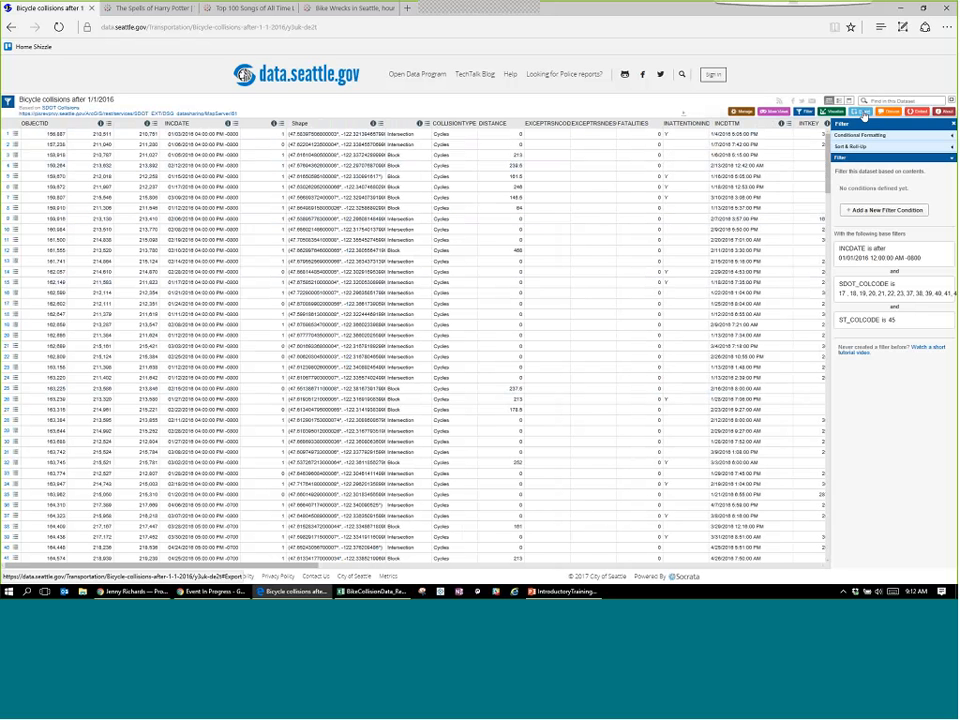
Show the formats in which the bicycle collisions dataset can be downloaded.
left_click(865, 114)
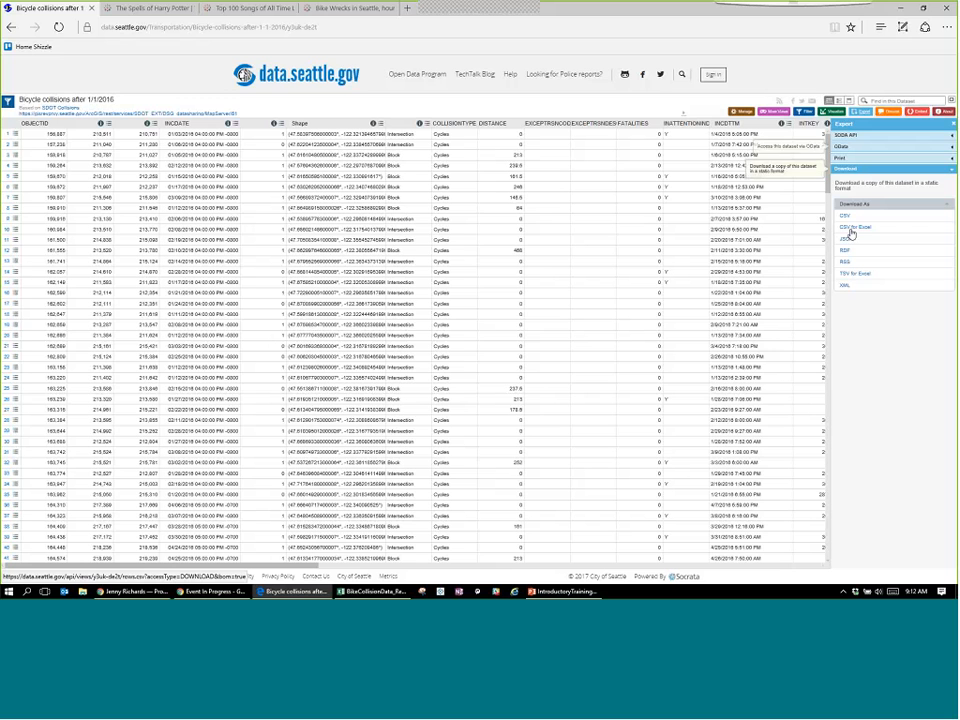
Minimize the browser and show the bicycle collision workbook in Excel as a smaller window over the desktop.
left_click(905, 8)
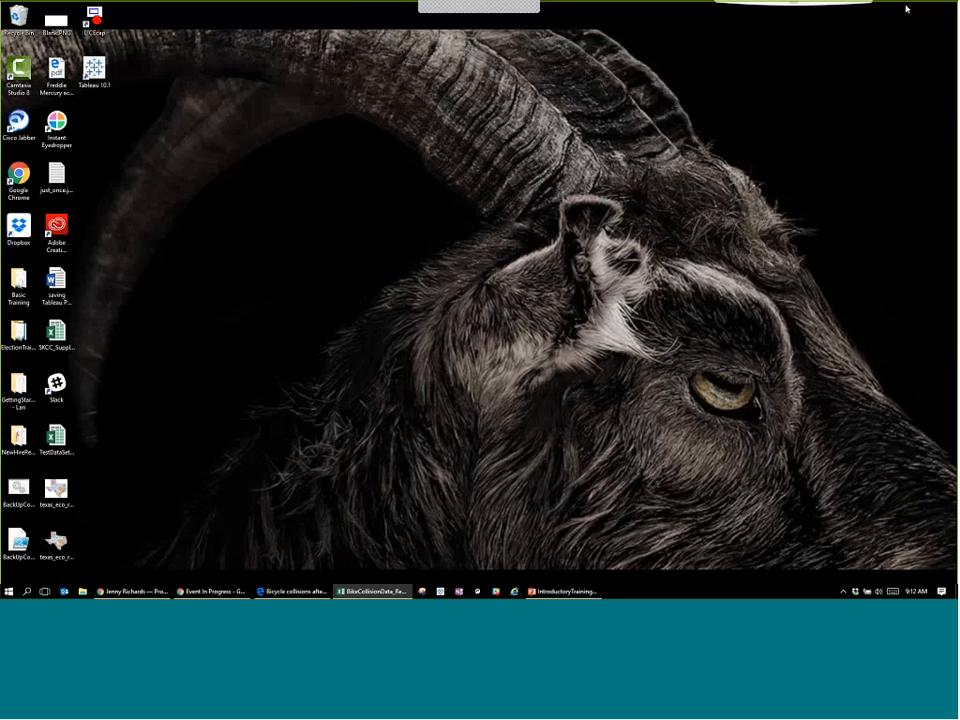
left_click_drag(957, 135, 109, 106)
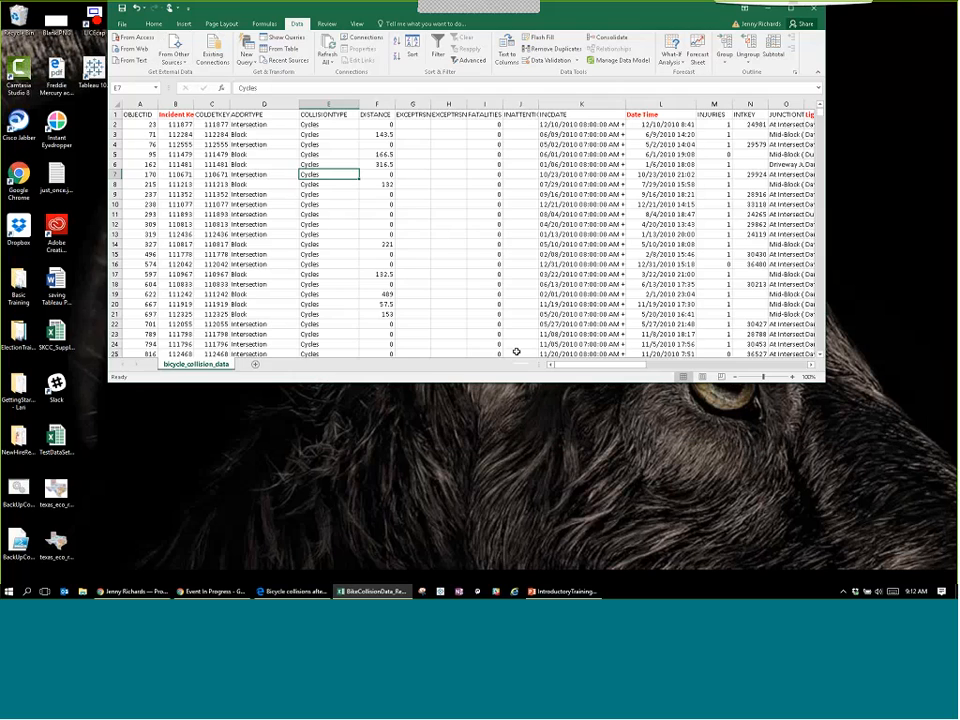
Maximize the bicycle collision workbook window and widen the Incident Key column to show its full header.
double_click(244, 11)
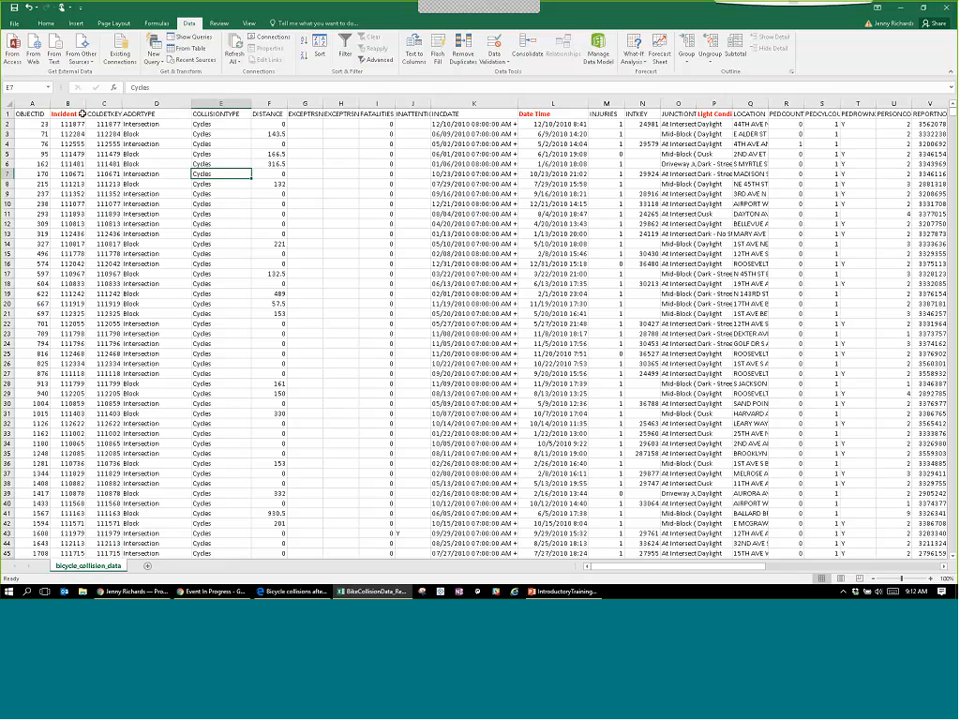
left_click_drag(86, 104, 90, 104)
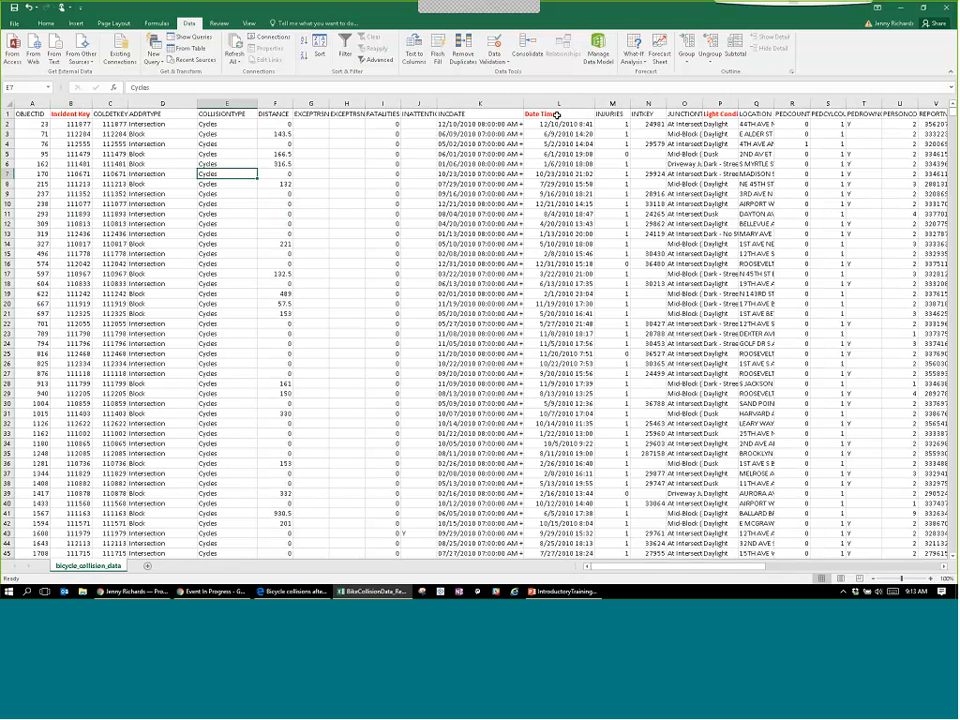
left_click(70, 113)
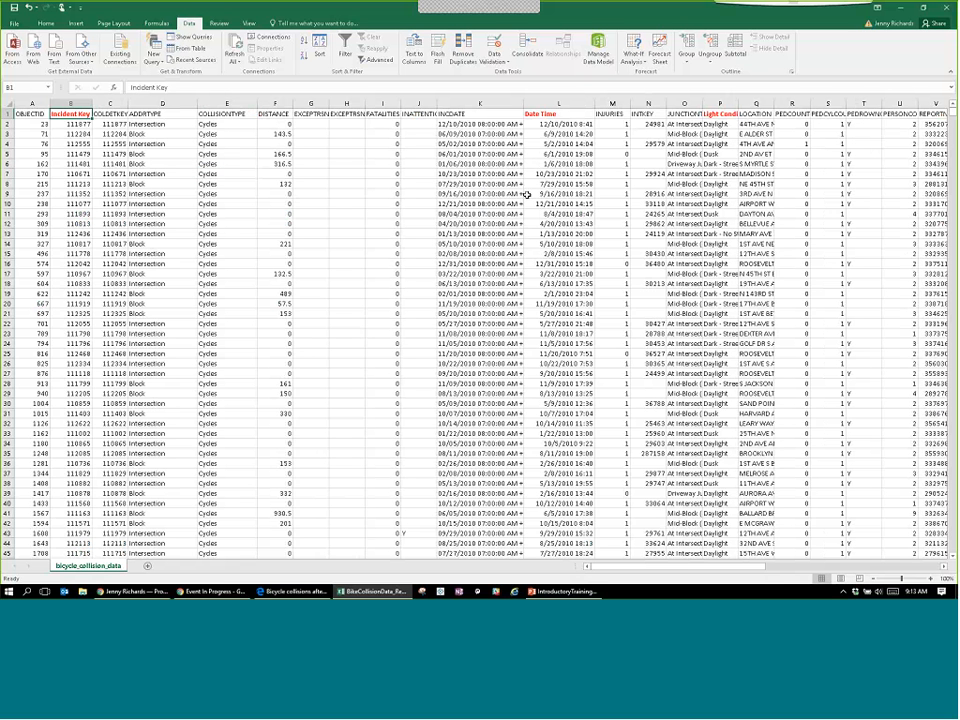
left_click(555, 113)
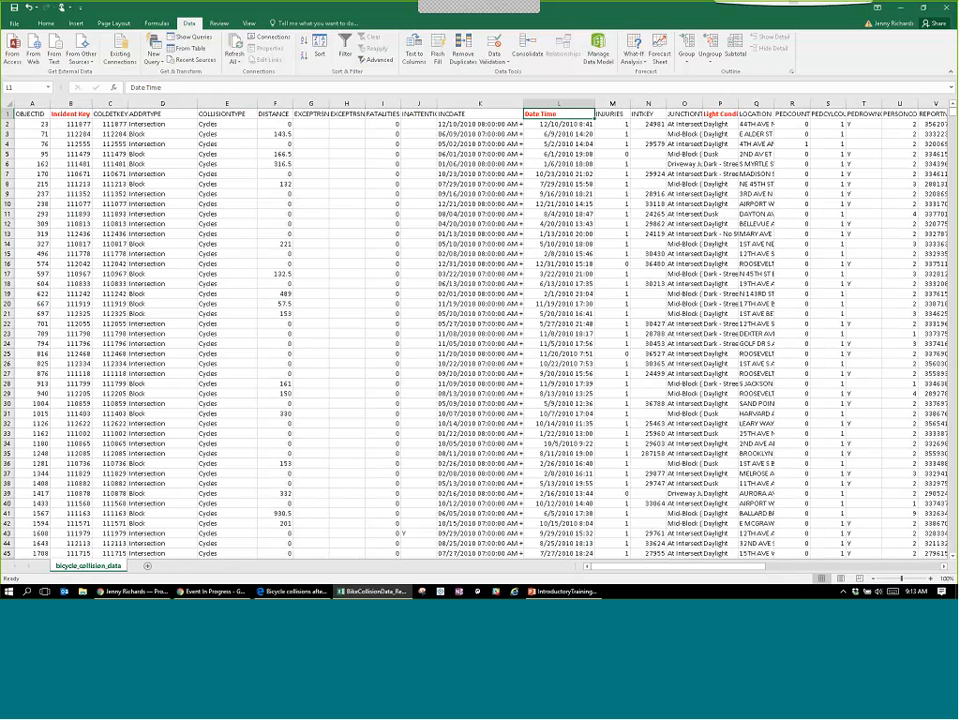
Widen the Light Conditions, EXCEPTRSNCODE and COLDETKEY columns so their contents fit.
double_click(739, 103)
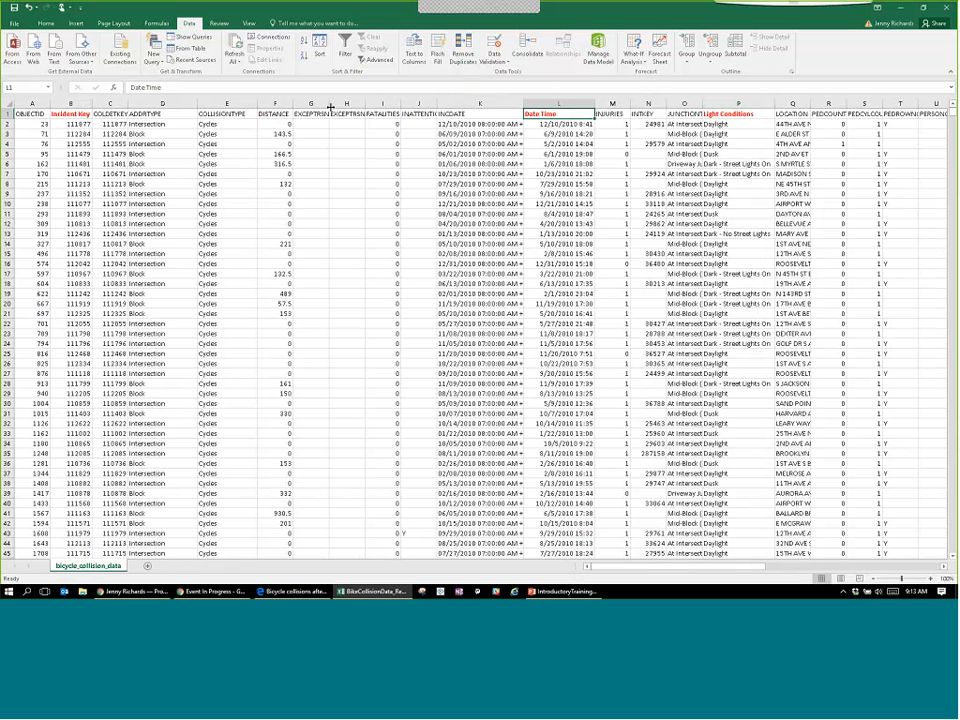
left_click_drag(330, 107, 347, 105)
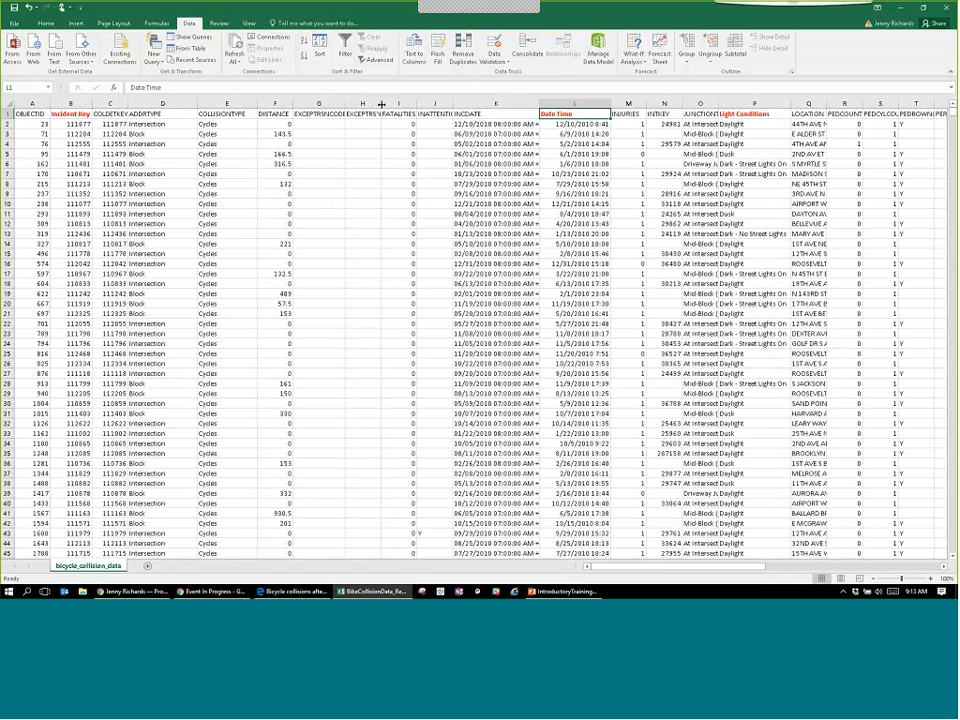
double_click(128, 103)
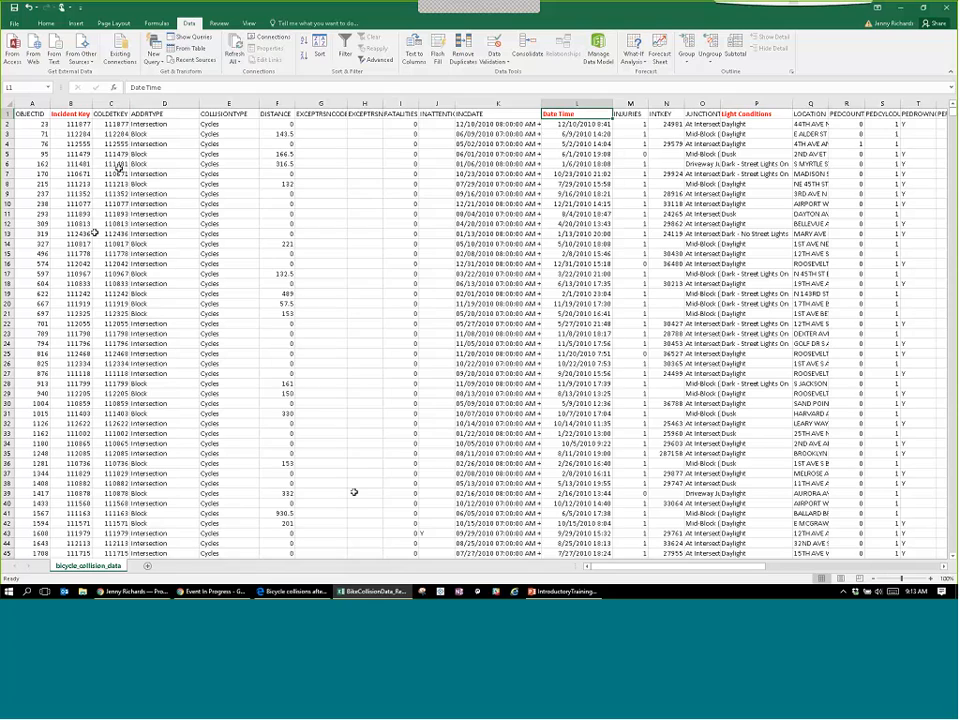
Widen the SEVERITYDESC and SPEEDING columns in the bicycle collision sheet.
left_click_drag(655, 568, 857, 568)
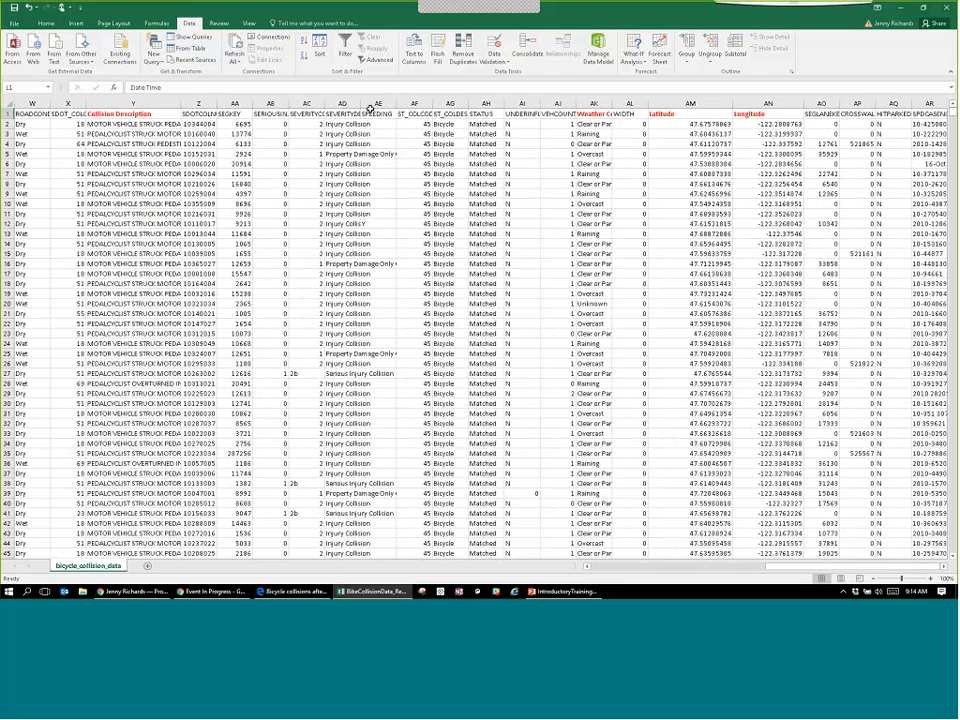
left_click_drag(369, 107, 381, 105)
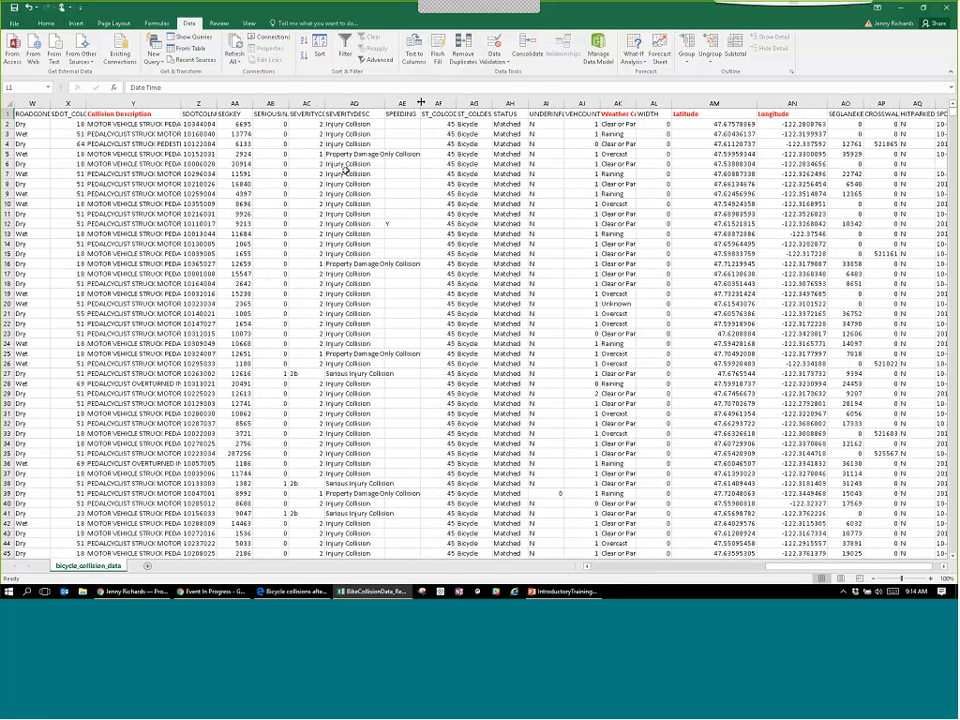
left_click_drag(421, 102, 431, 103)
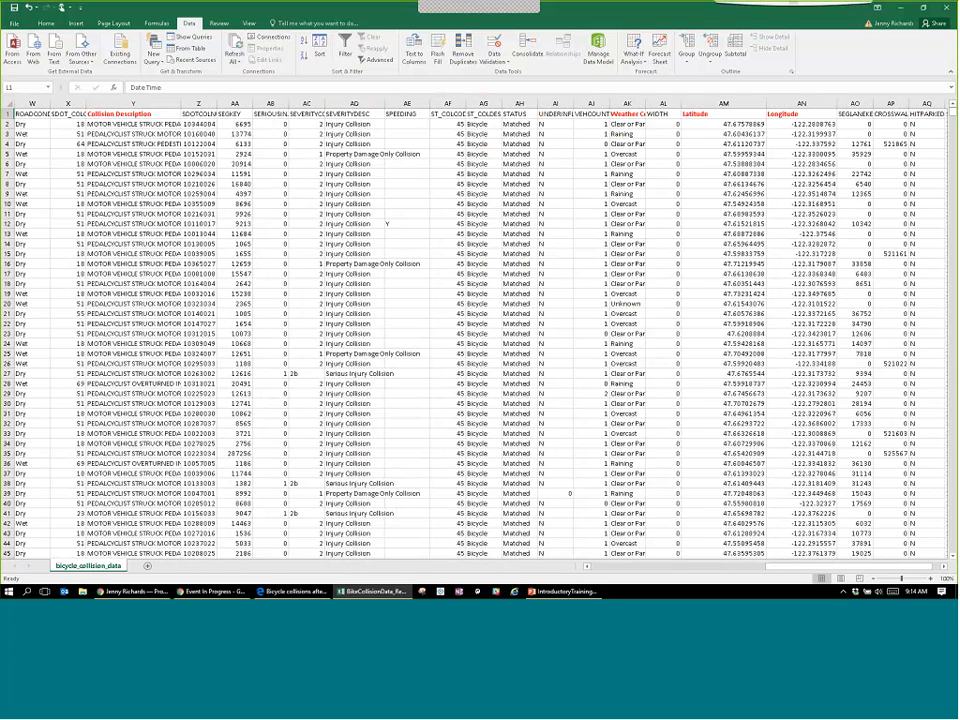
Fit the LOCATION column to its longest address and format its header in bold red like the other highlighted headers.
left_click_drag(776, 569, 645, 582)
left_click_drag(302, 102, 411, 104)
left_click(366, 103)
left_click(345, 185)
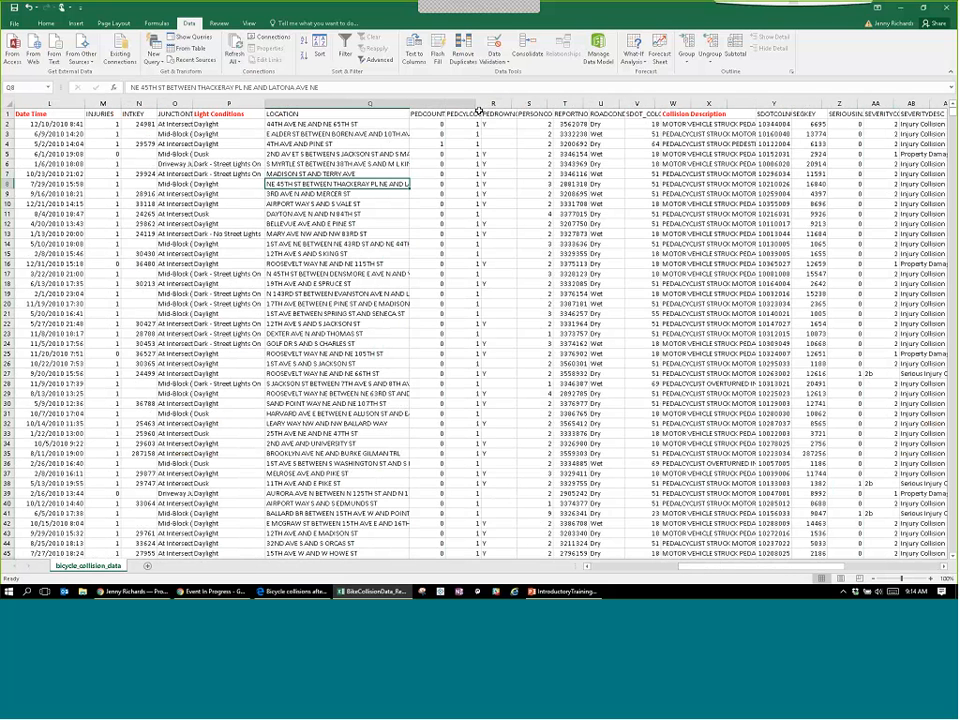
double_click(410, 103)
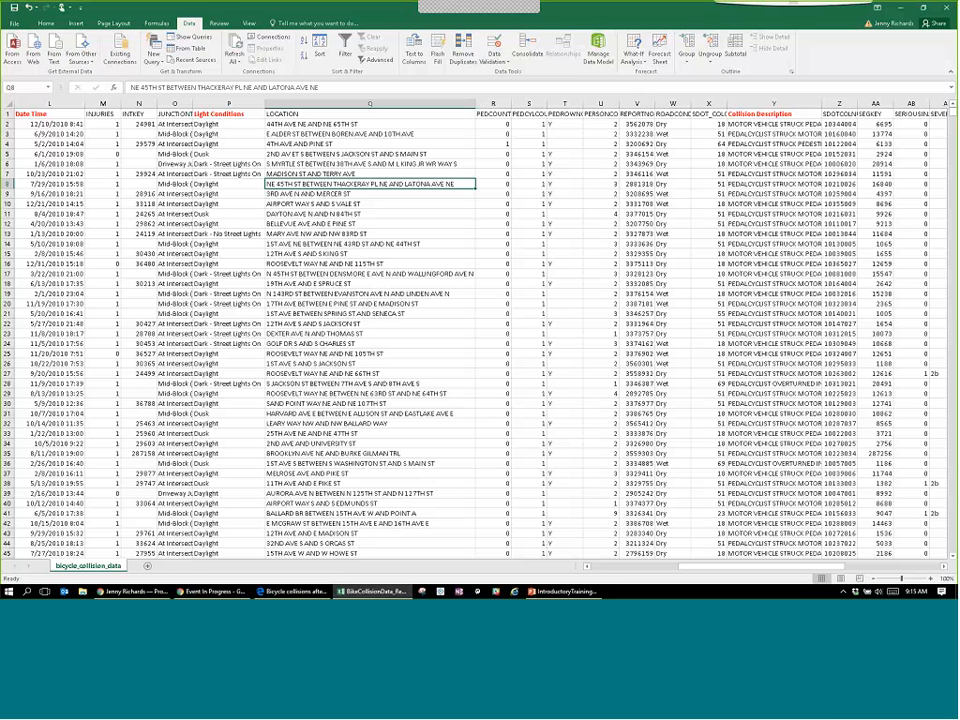
left_click(287, 113)
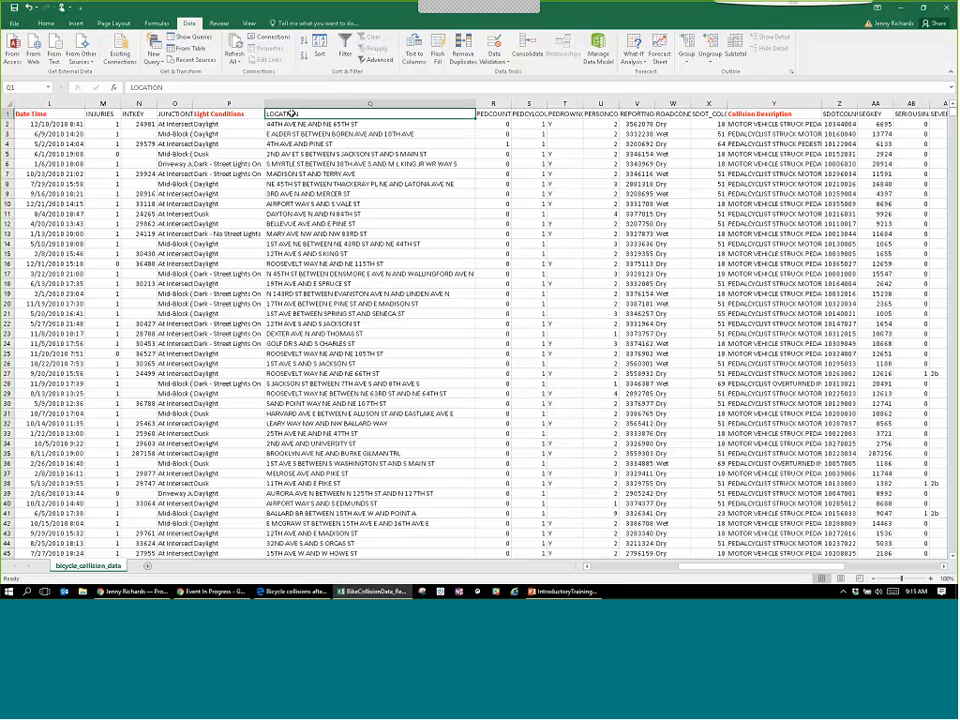
left_click(46, 23)
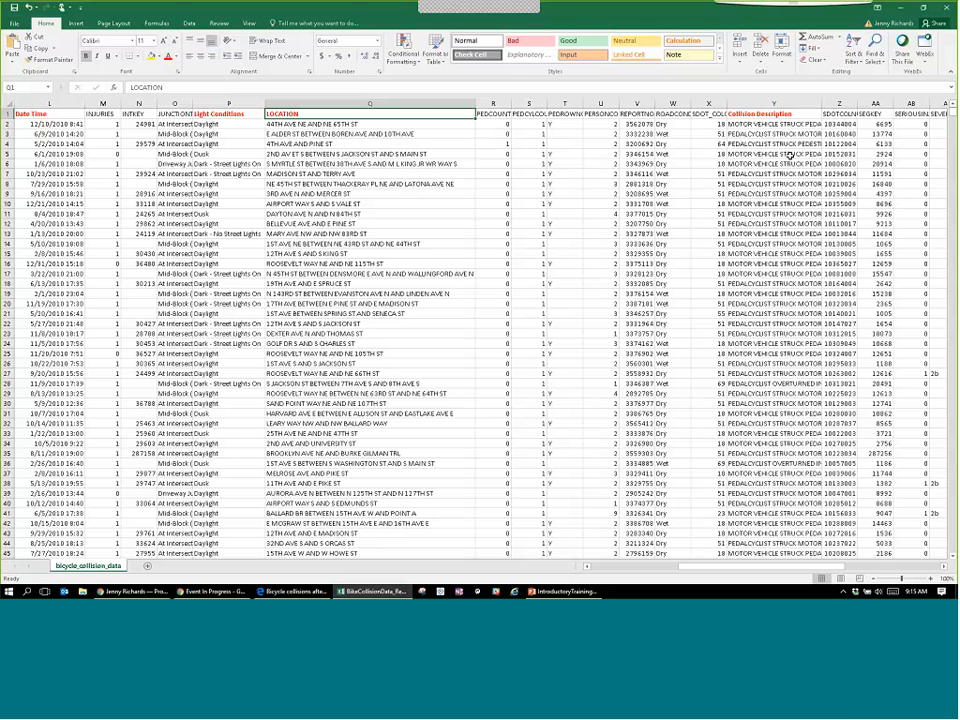
Minimize the workbook and revisit the Tableau Public profile, The Spells of Harry Potter and Top 100 Songs of All Time Lyrics in the browsers.
left_click(903, 8)
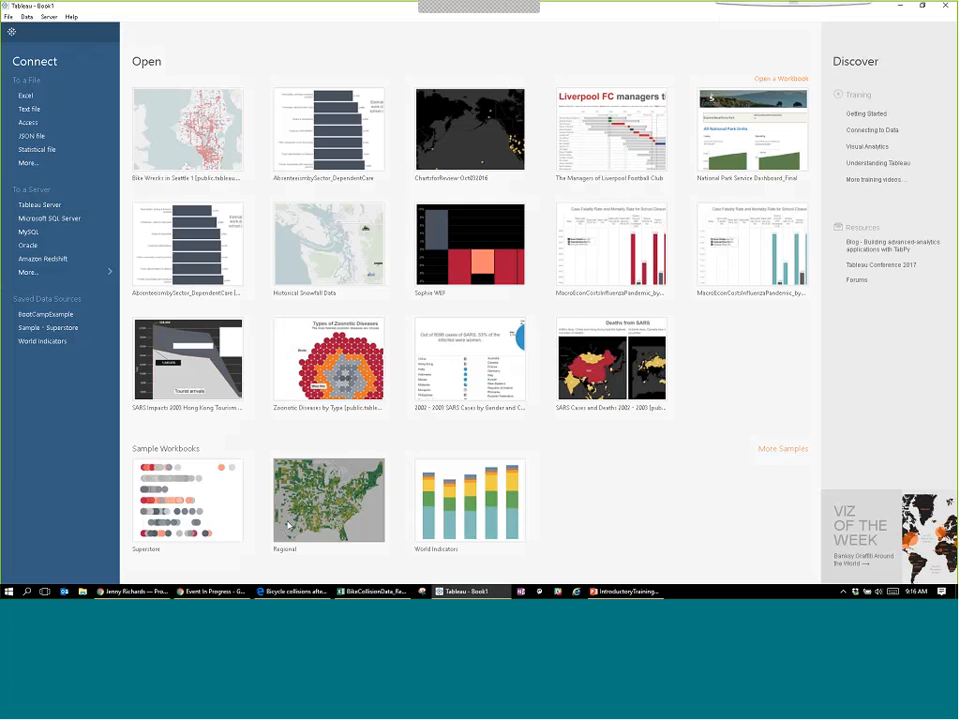
left_click(135, 591)
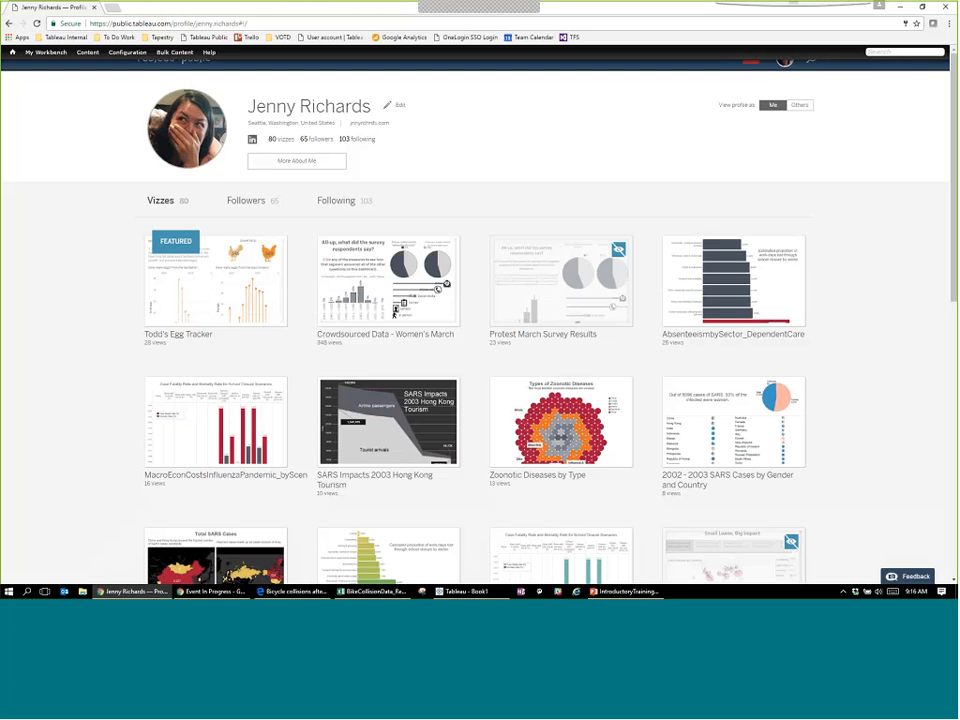
left_click(295, 591)
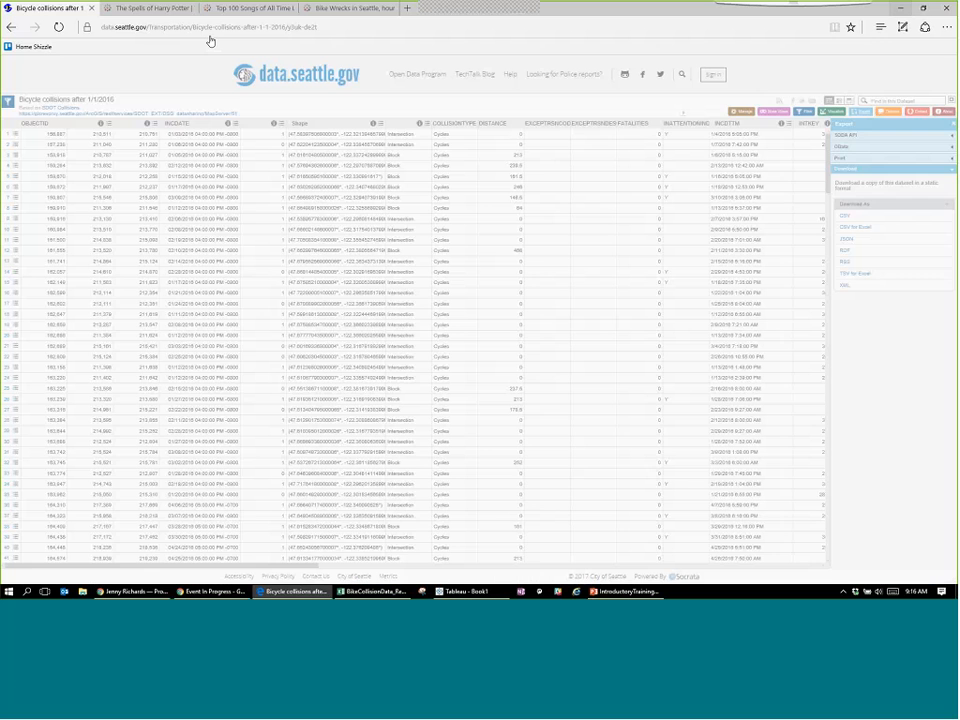
left_click(143, 10)
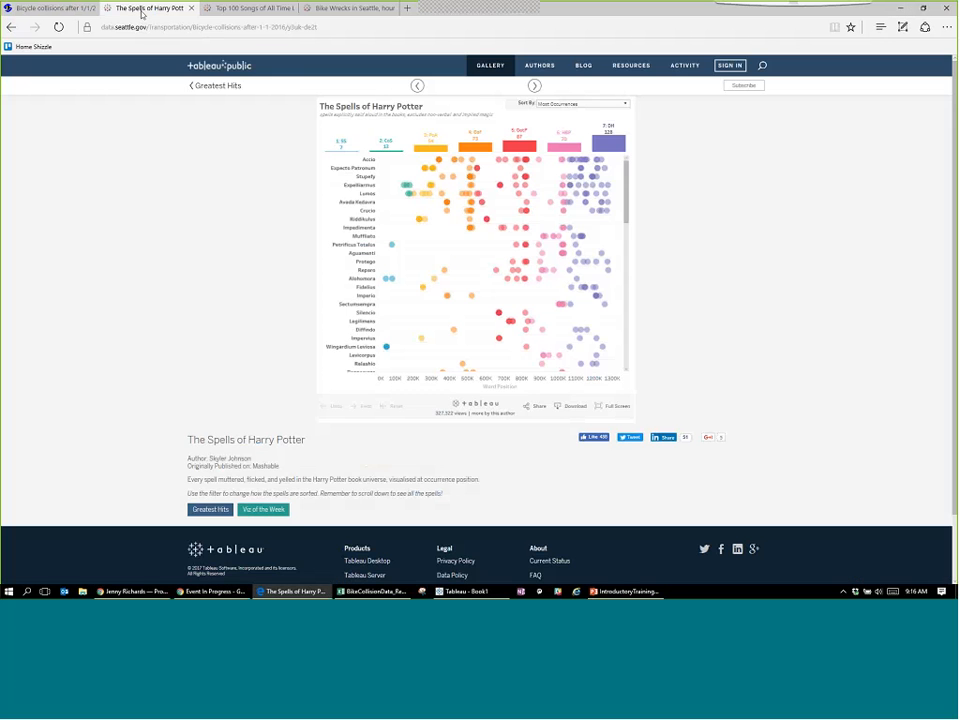
left_click(265, 12)
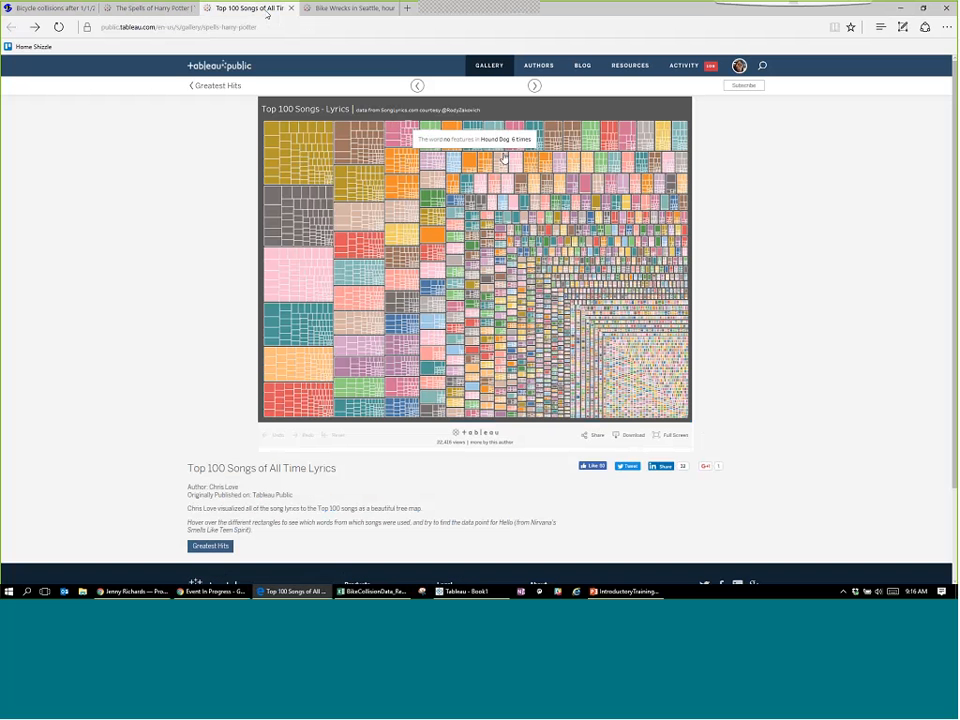
mouse_move(276, 152)
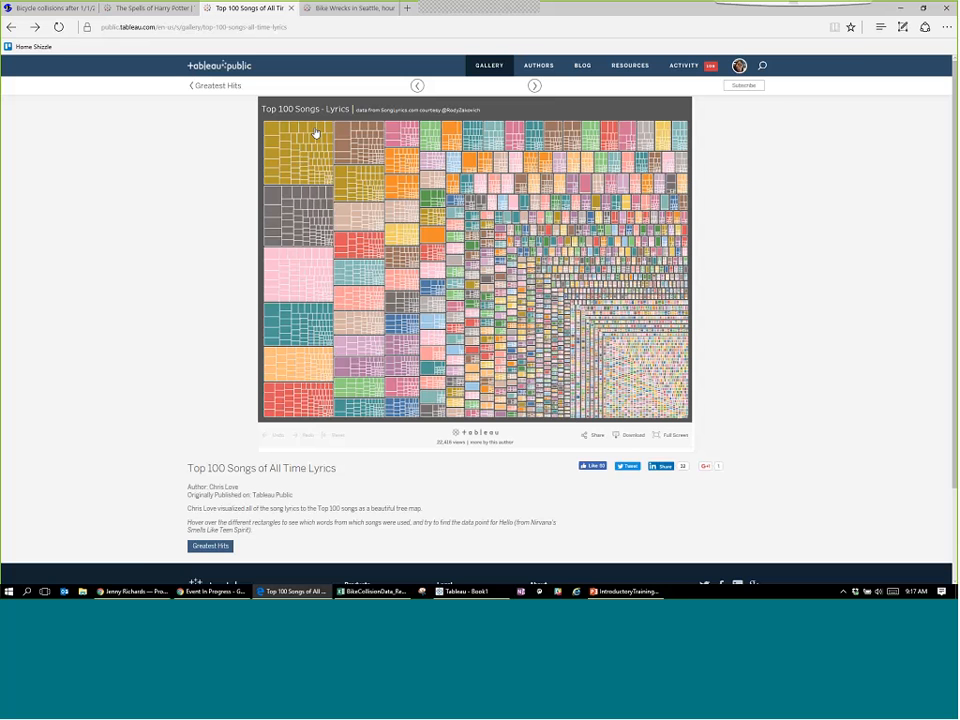
Switch to the Tableau start page and show the full list of server data connections.
key("alt+Tab")
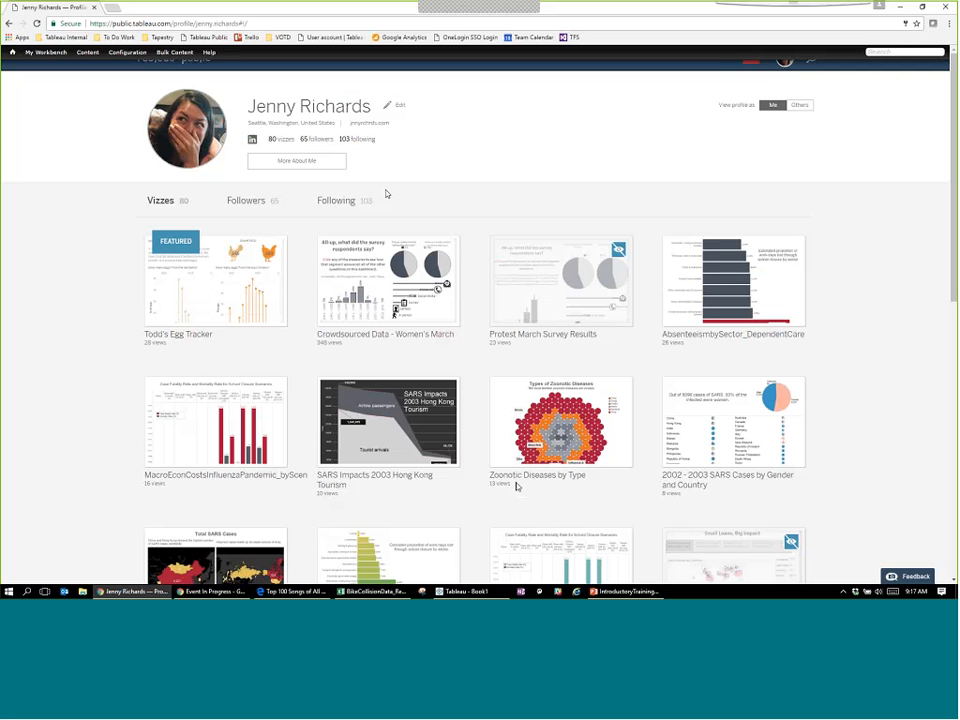
key("alt+Tab")
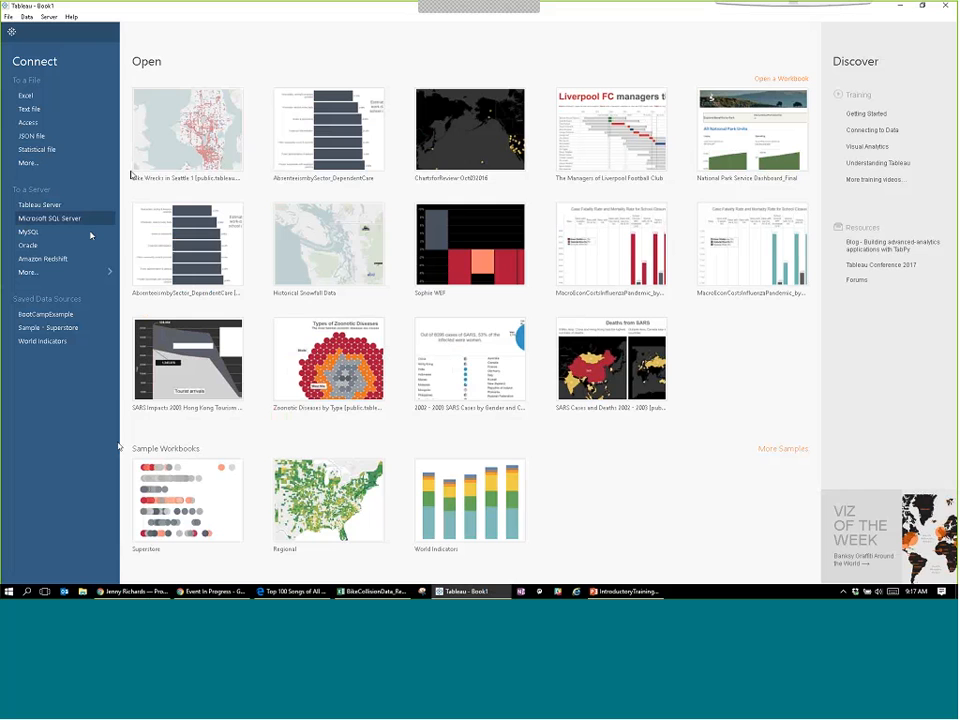
left_click(108, 274)
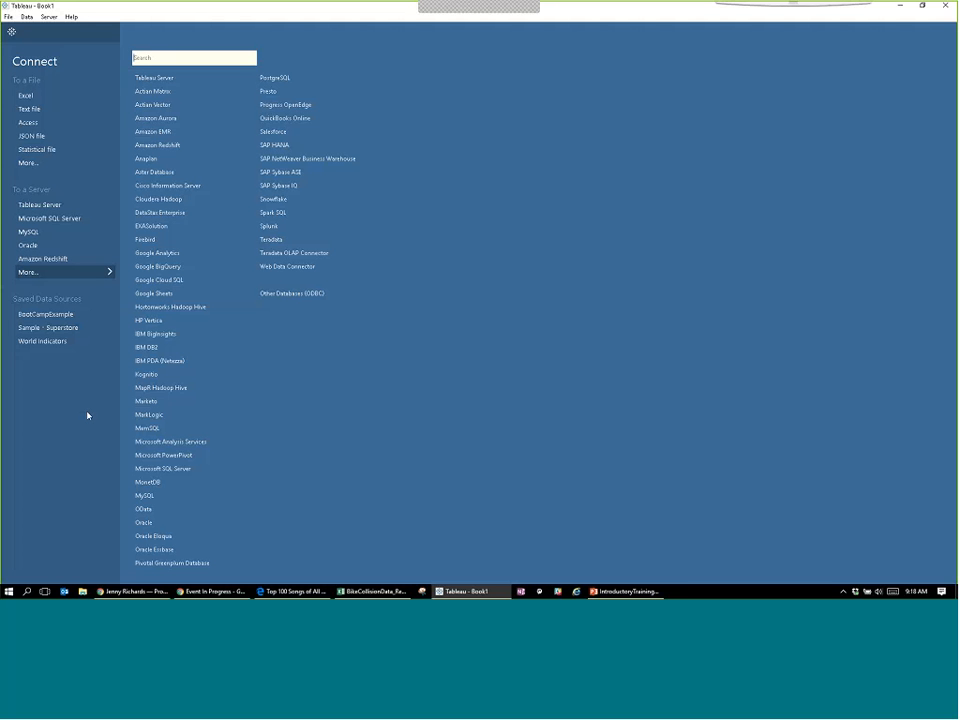
Switch to the browser, go from the Bike Wrecks in Seattle visualization to its author's profile, browse the published vizzes and minimize the browser.
mouse_move(294, 592)
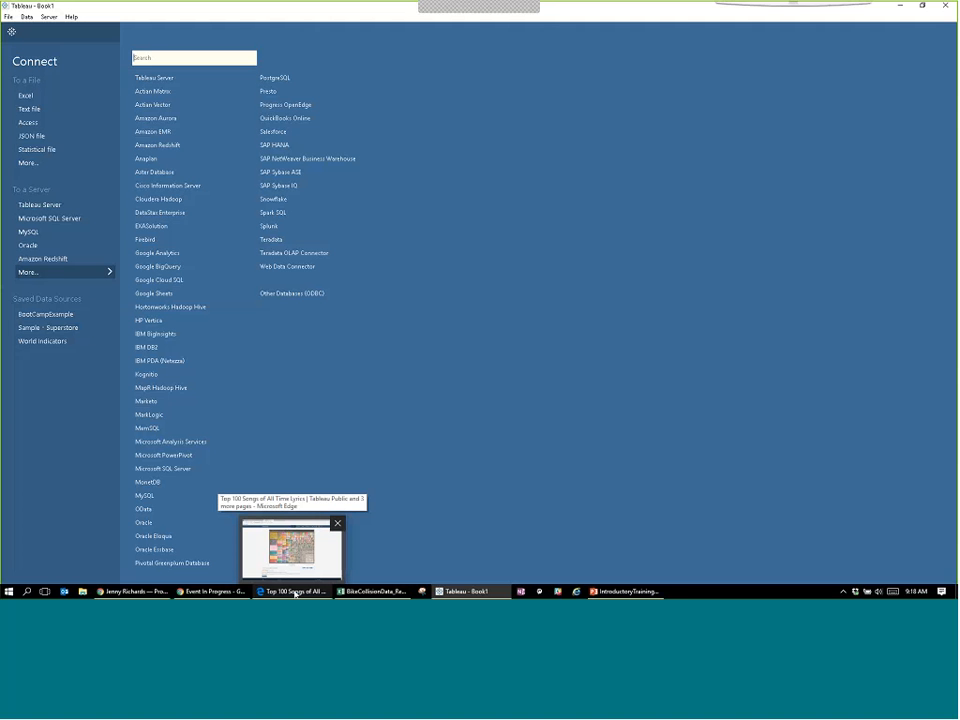
left_click(294, 592)
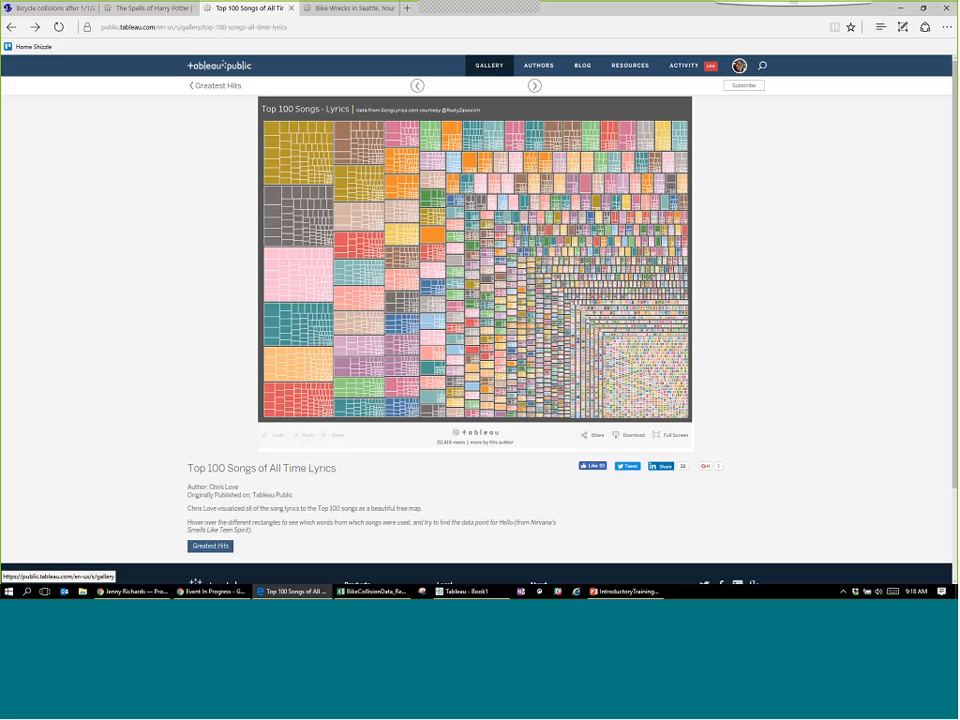
key("ctrl+Tab")
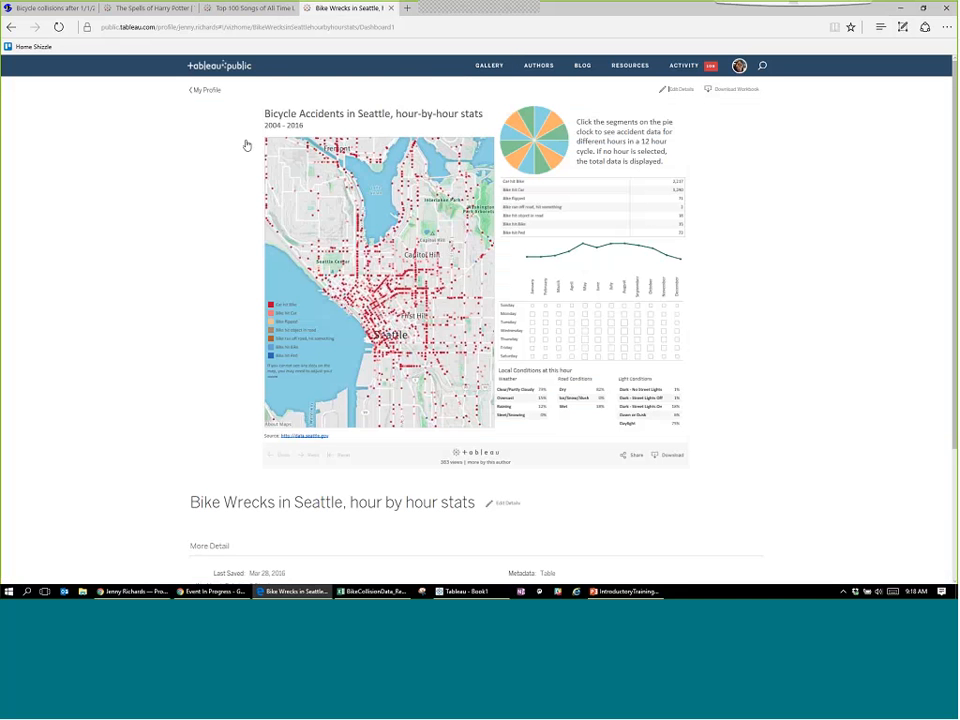
left_click(207, 92)
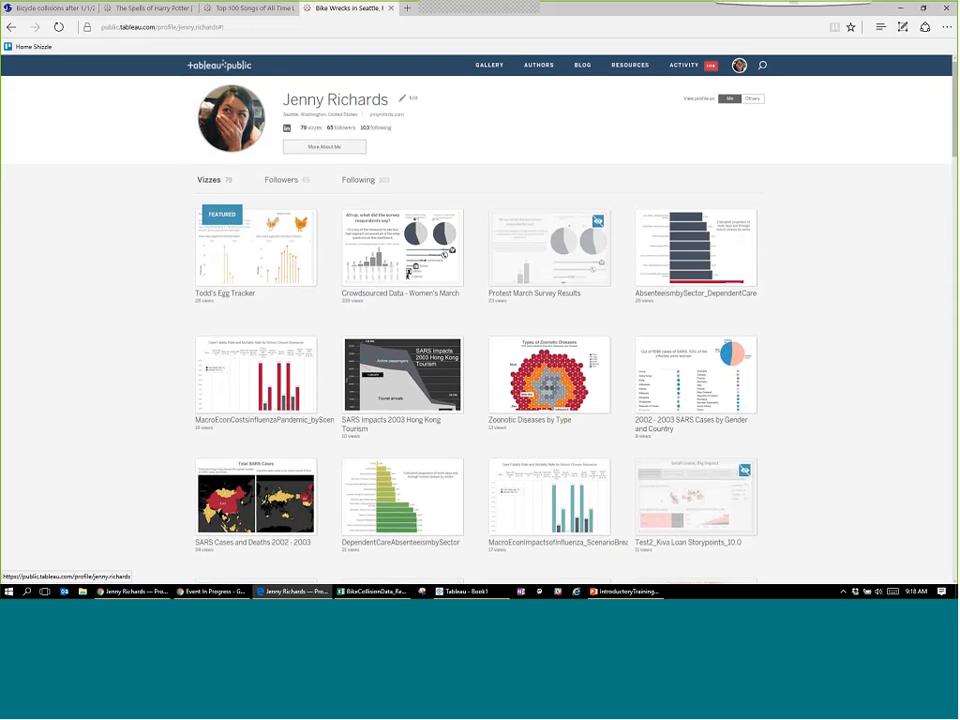
scroll(800, 361, "down", 5)
scroll(800, 361, "down", 10)
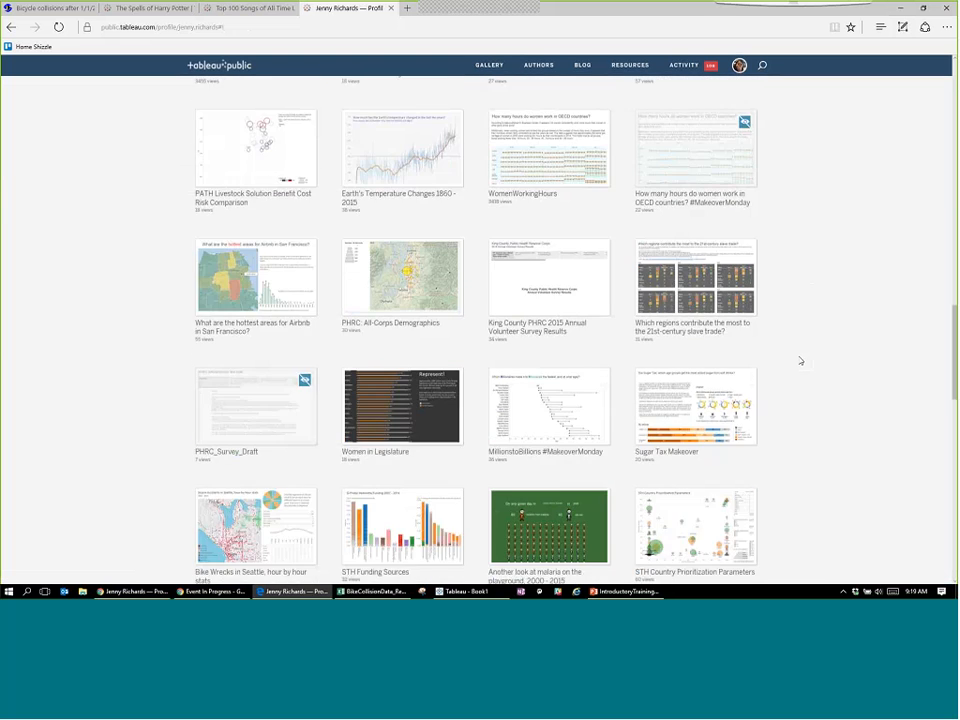
scroll(800, 361, "down", 8)
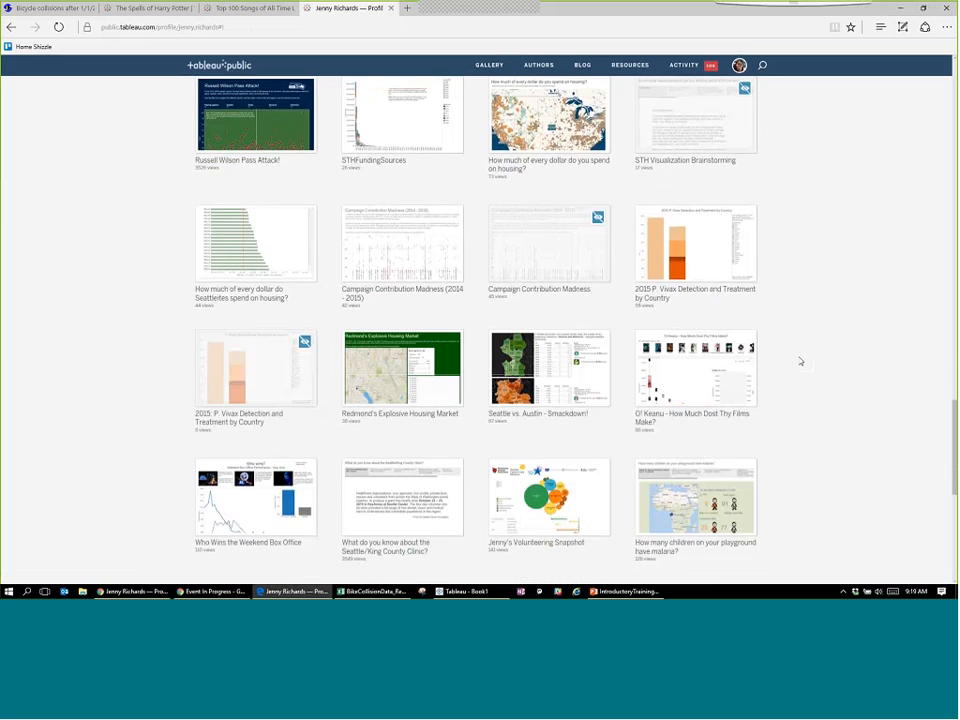
scroll(800, 361, "up", 12)
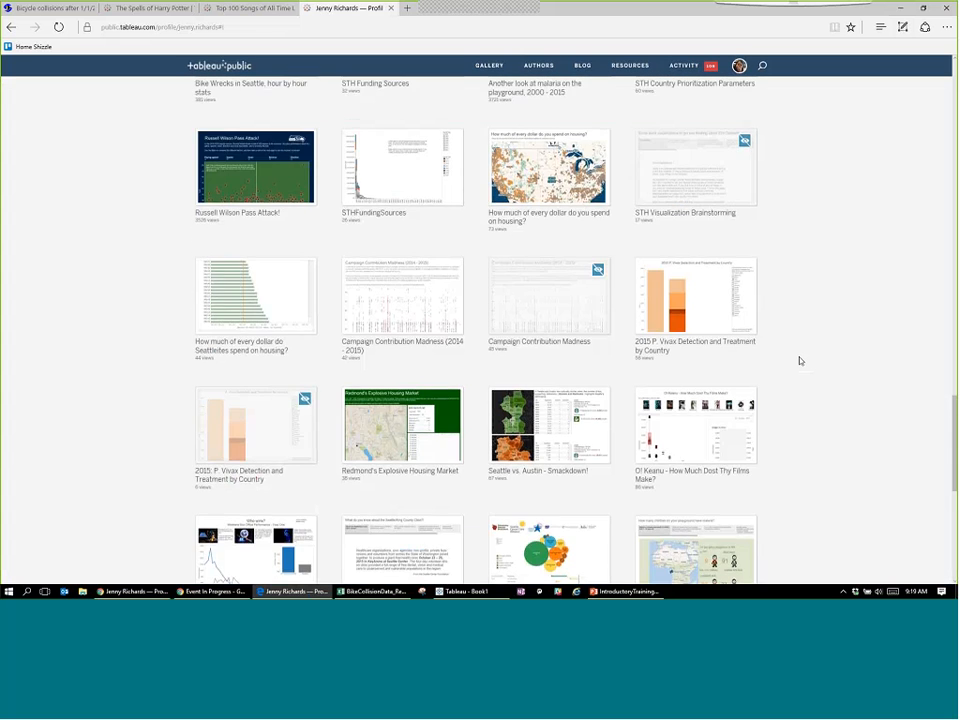
scroll(802, 356, "up", 10)
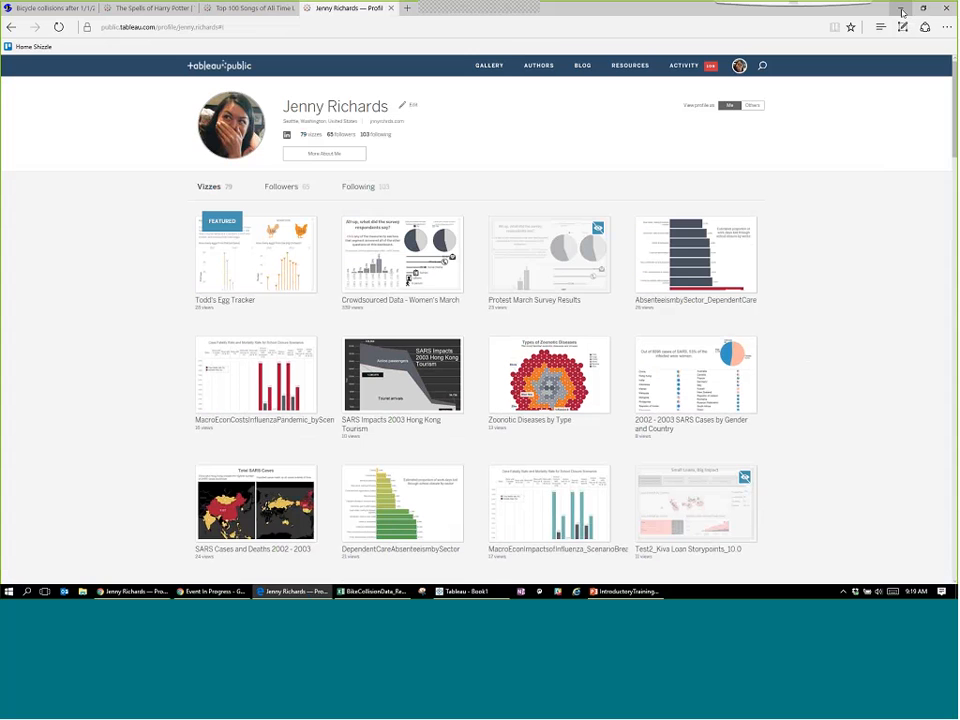
left_click(901, 10)
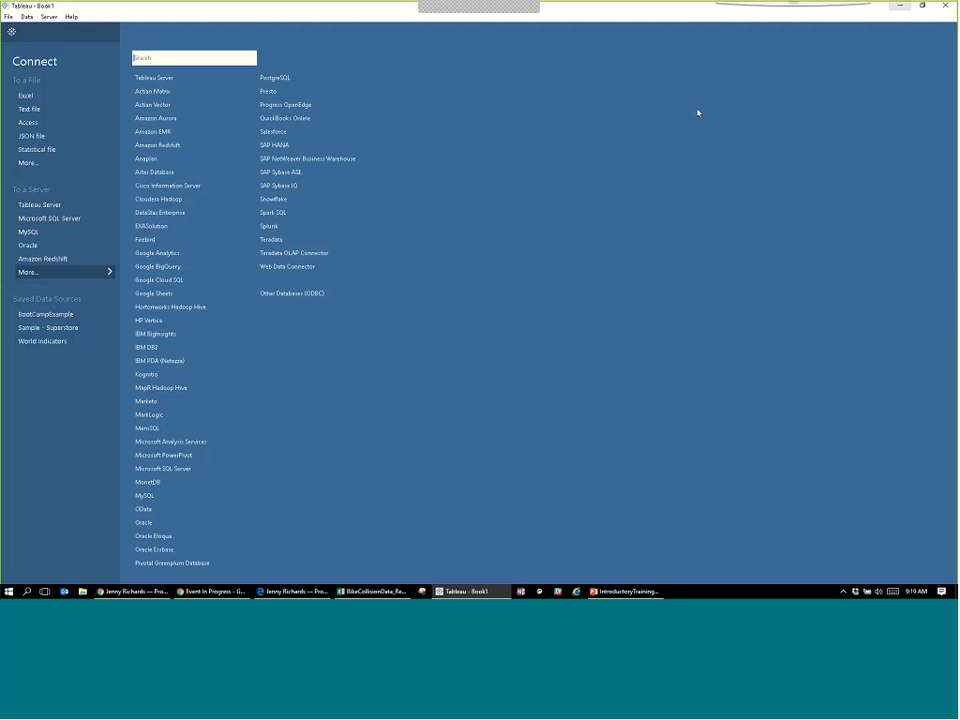
Close the server connection list and connect Tableau to the Excel file BikeCollisionData_Revised.xlsx.
left_click(52, 273)
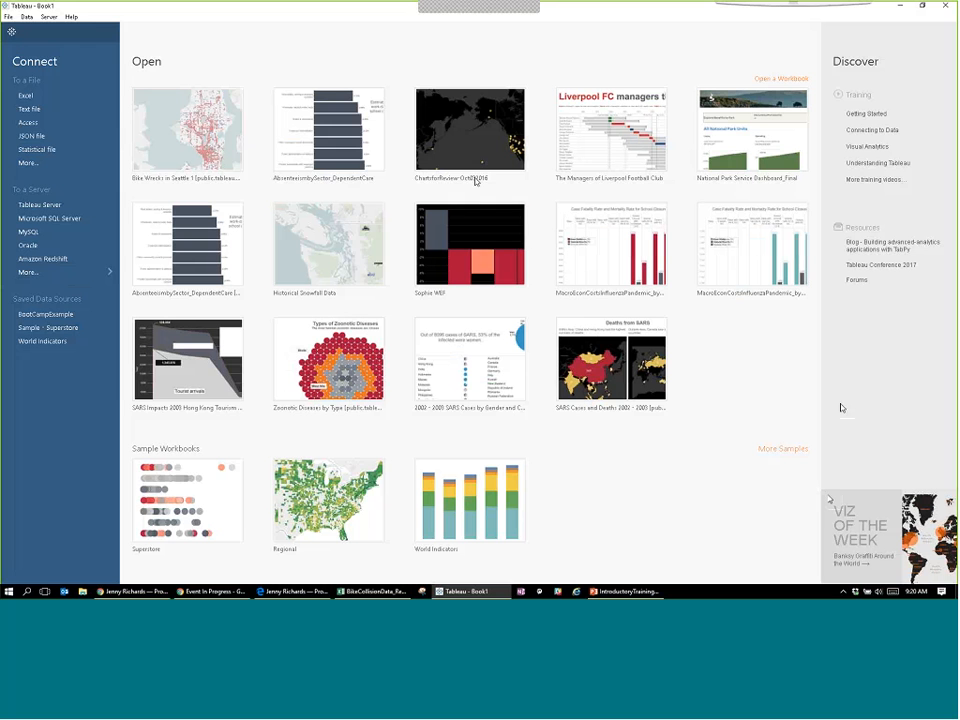
left_click(27, 96)
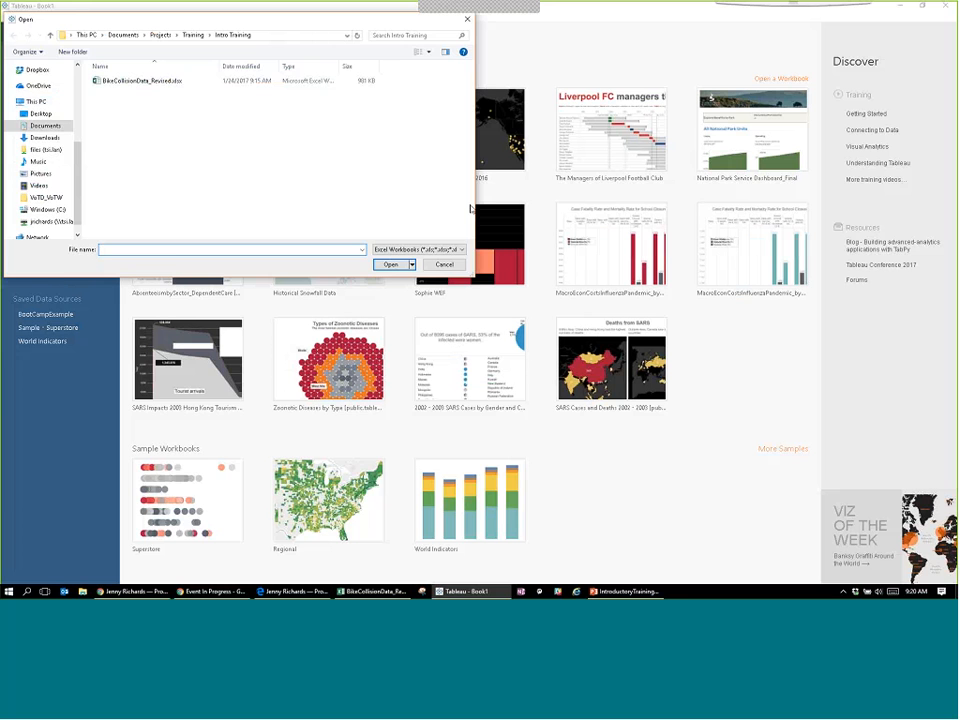
left_click(140, 80)
left_click(390, 264)
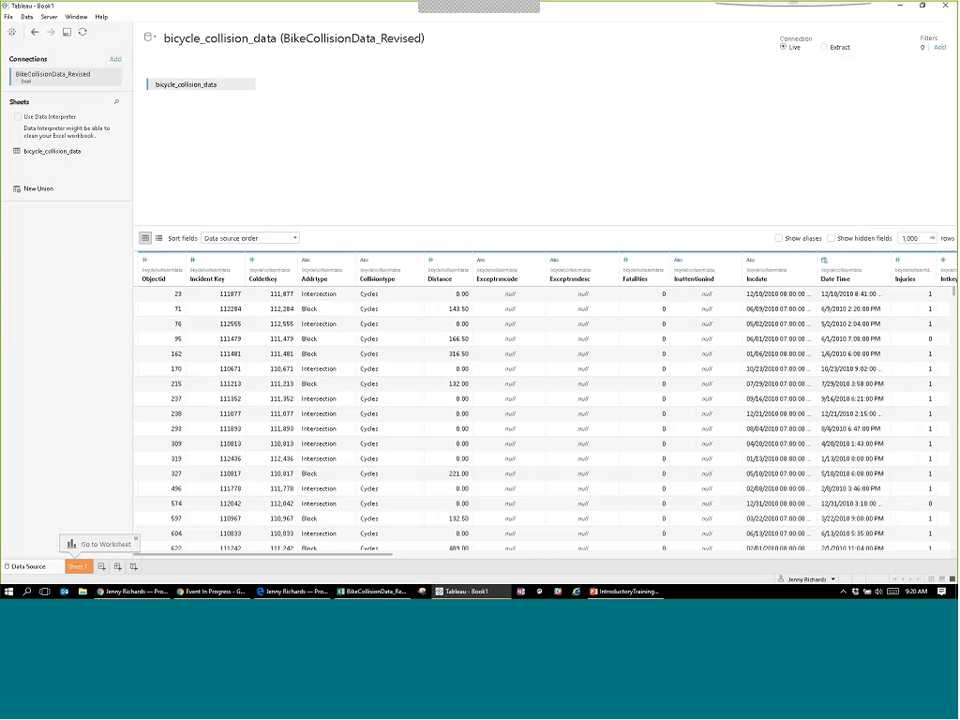
Examine the columns of the bicycle_collision_data preview from Objectid through to the Latitude and Longitude fields.
mouse_move(246, 554)
left_mouse_down()
mouse_move(426, 561)
mouse_move(231, 562)
left_mouse_up()
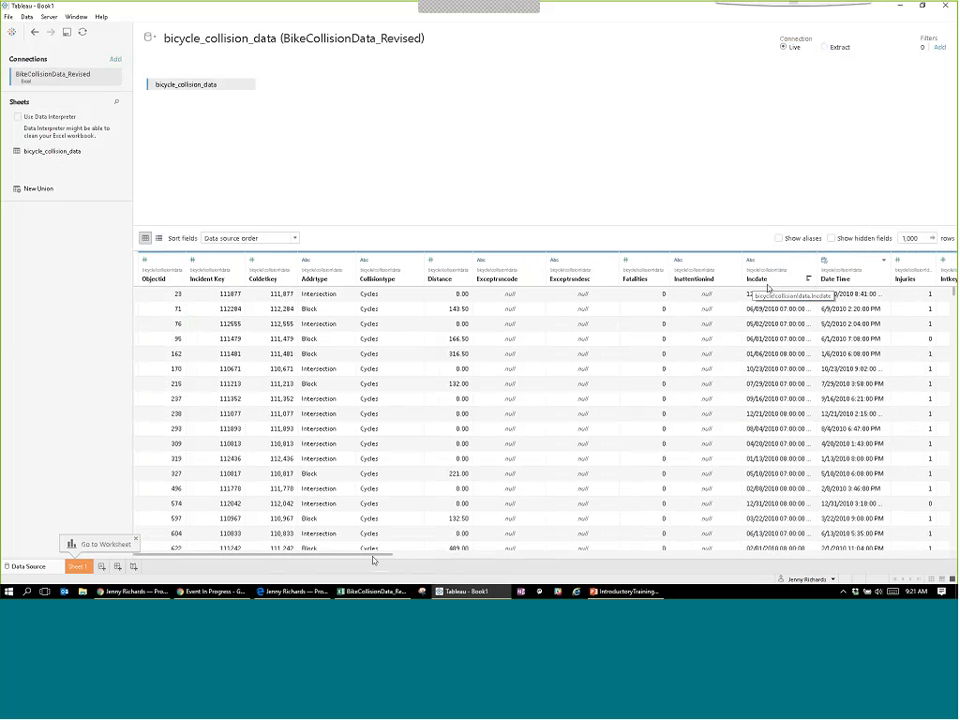
left_click(439, 555)
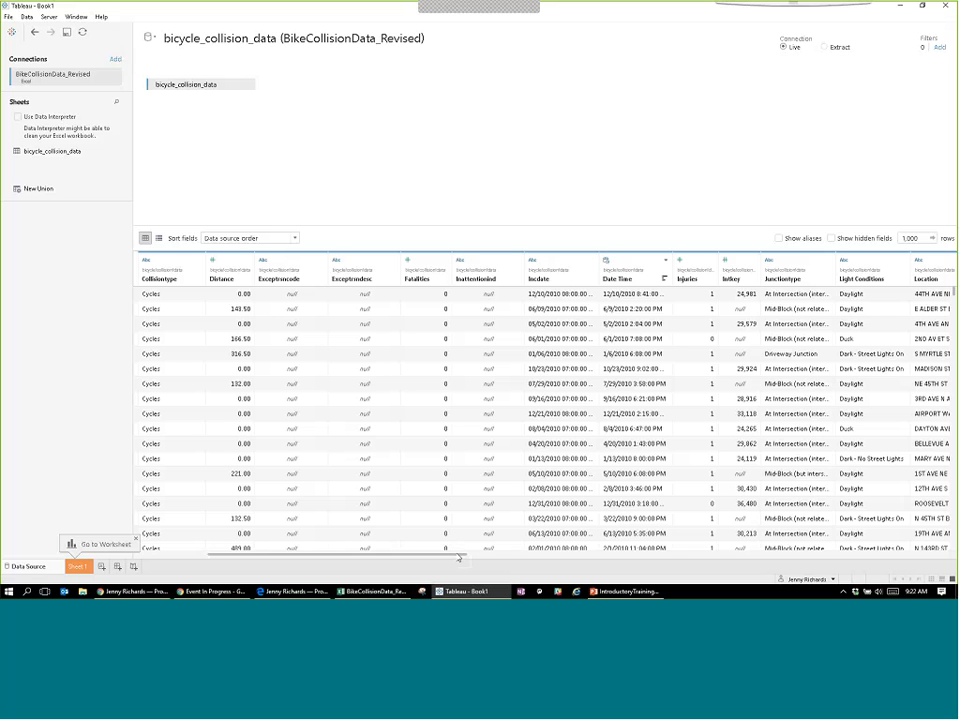
left_click_drag(459, 557, 546, 560)
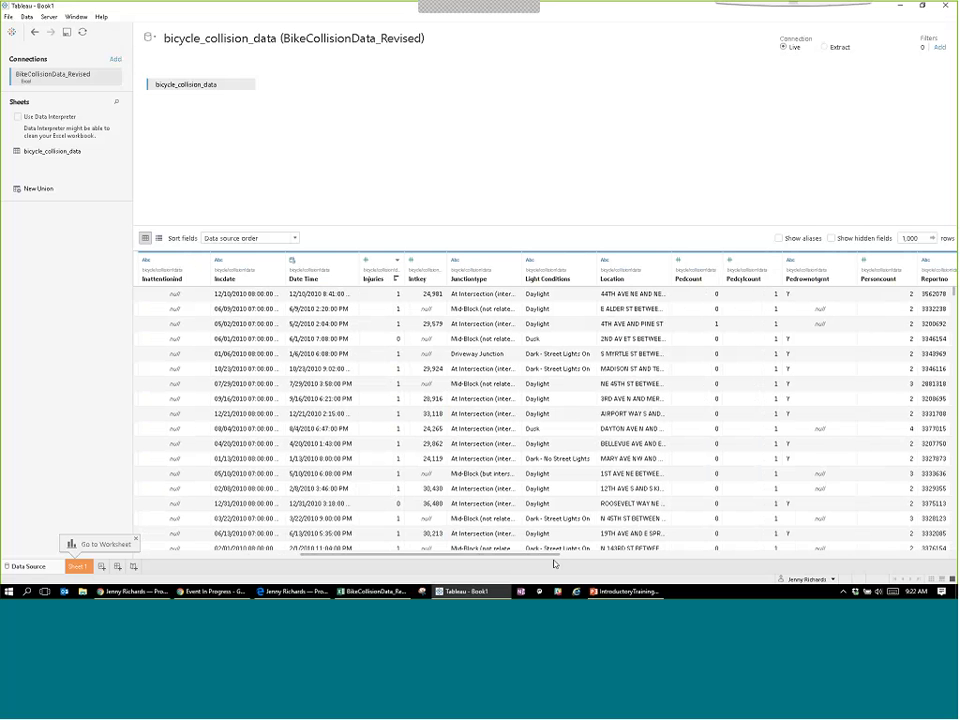
left_click_drag(554, 564, 940, 565)
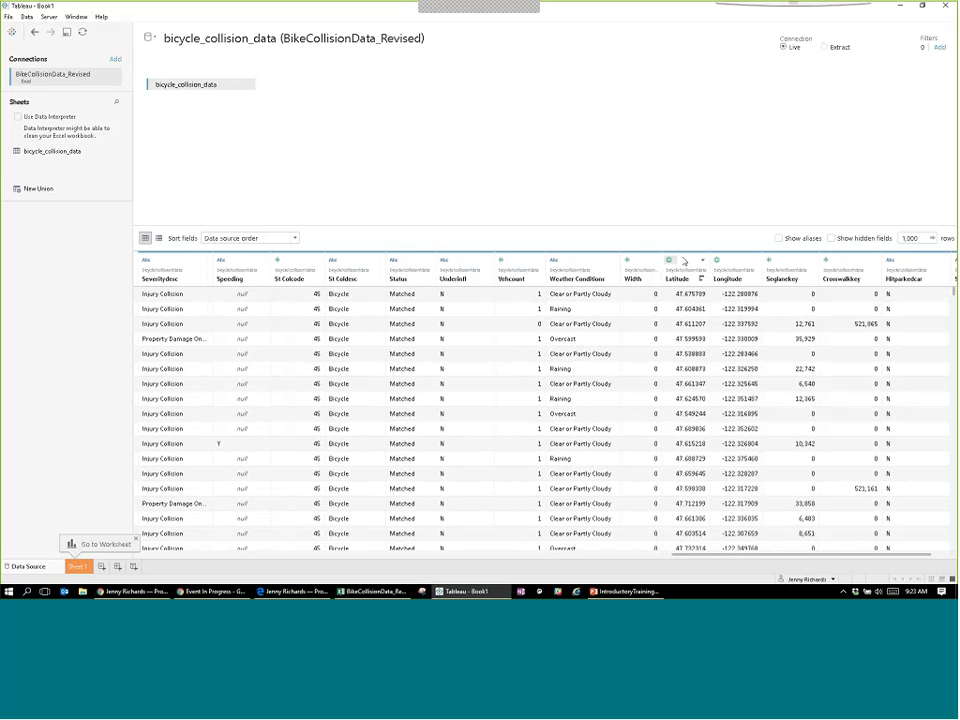
Check the data type and geographic role options of the Latitude field, leaving its settings as they are.
left_click(702, 262)
left_click(703, 264)
left_click(669, 261)
mouse_move(729, 359)
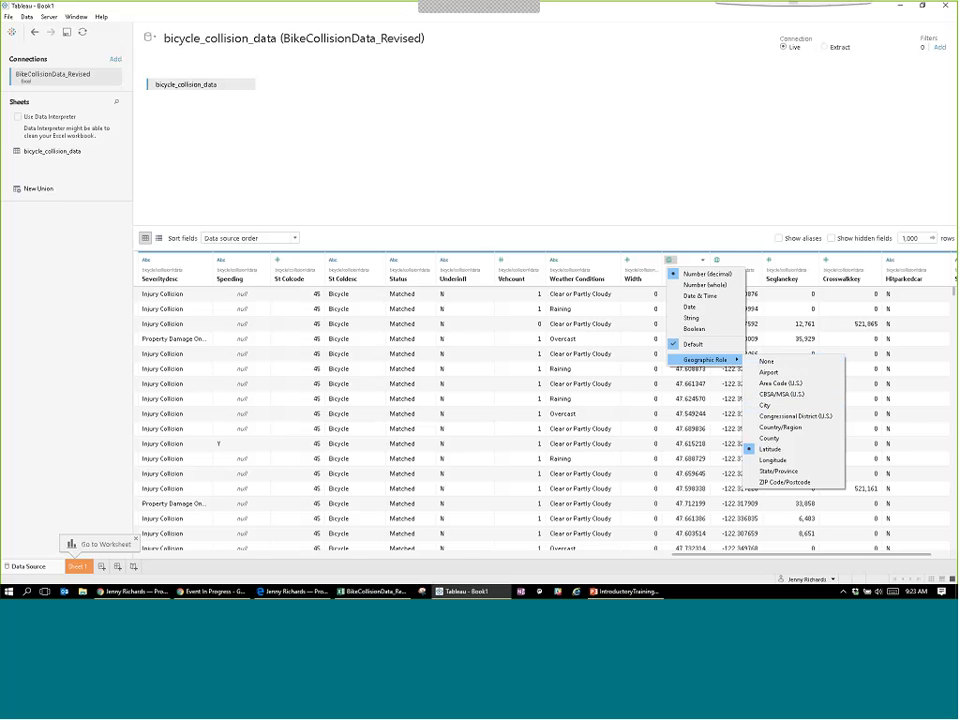
key("Escape")
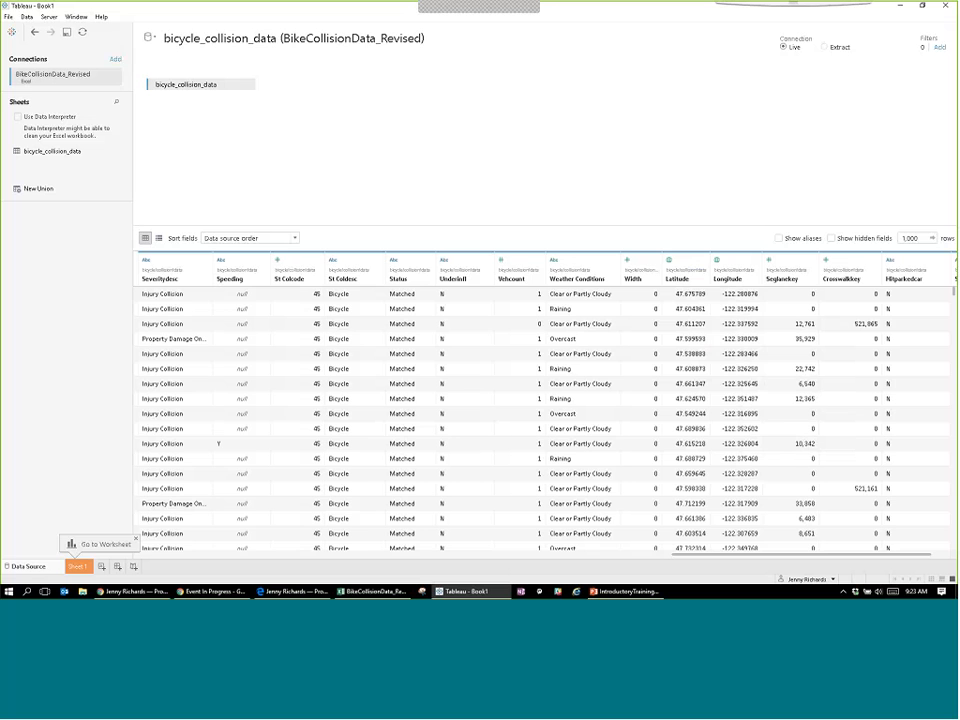
Go to the Sheet 1 worksheet and collapse the Show Me chart gallery.
left_click(78, 567)
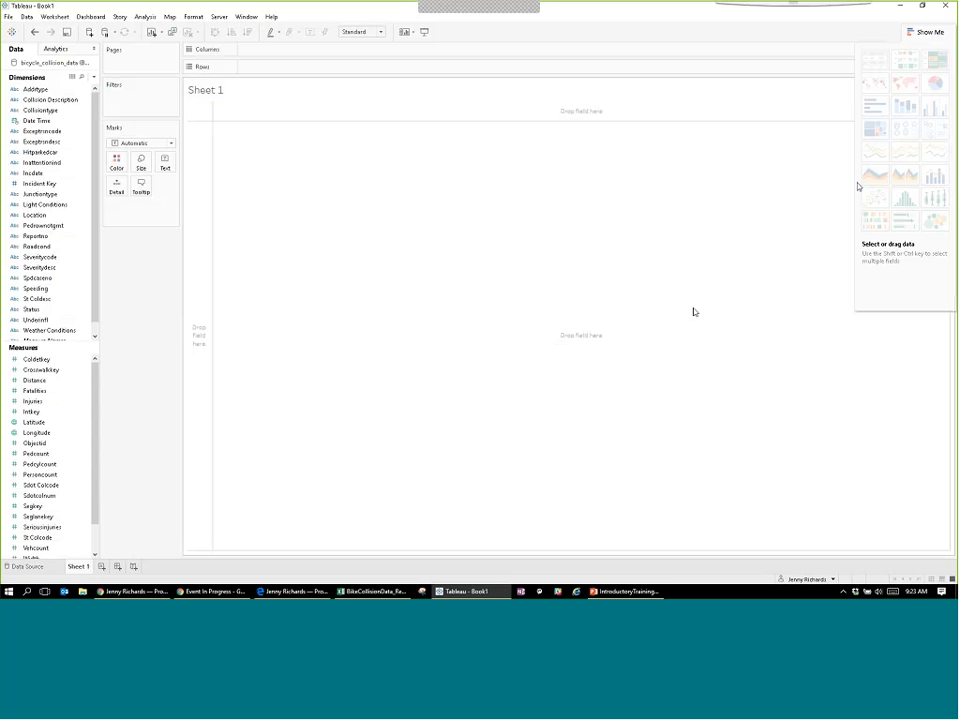
left_click(928, 33)
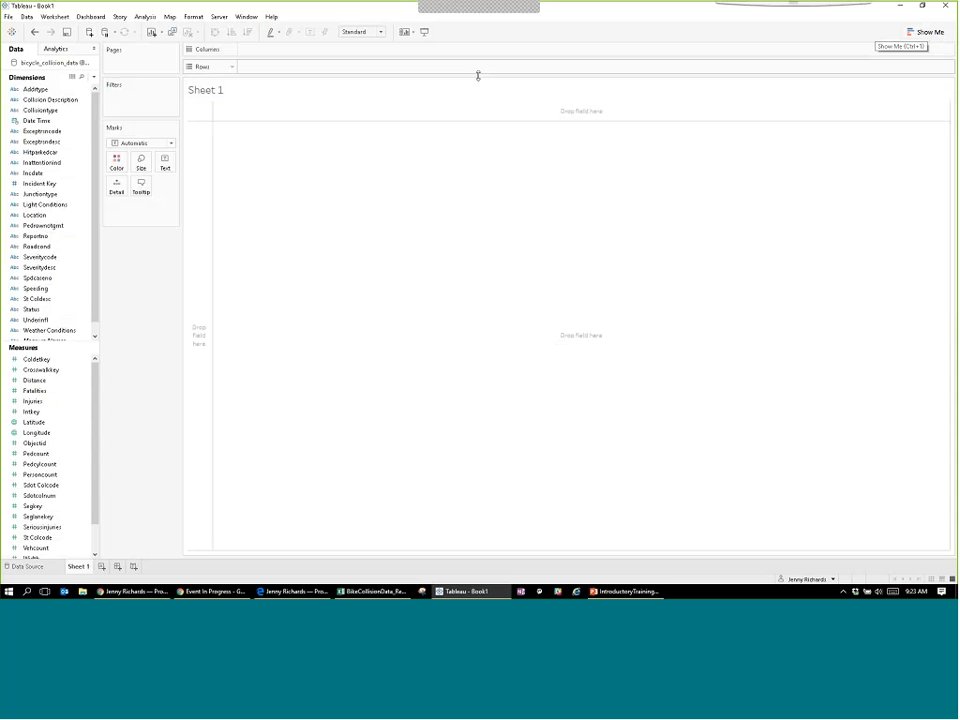
Go through the sheet's dimensions and measures, including Light Conditions, Latitude, Longitude, Injuries and Number of Records.
left_click(36, 288, "ctrl")
left_click(35, 443, "ctrl")
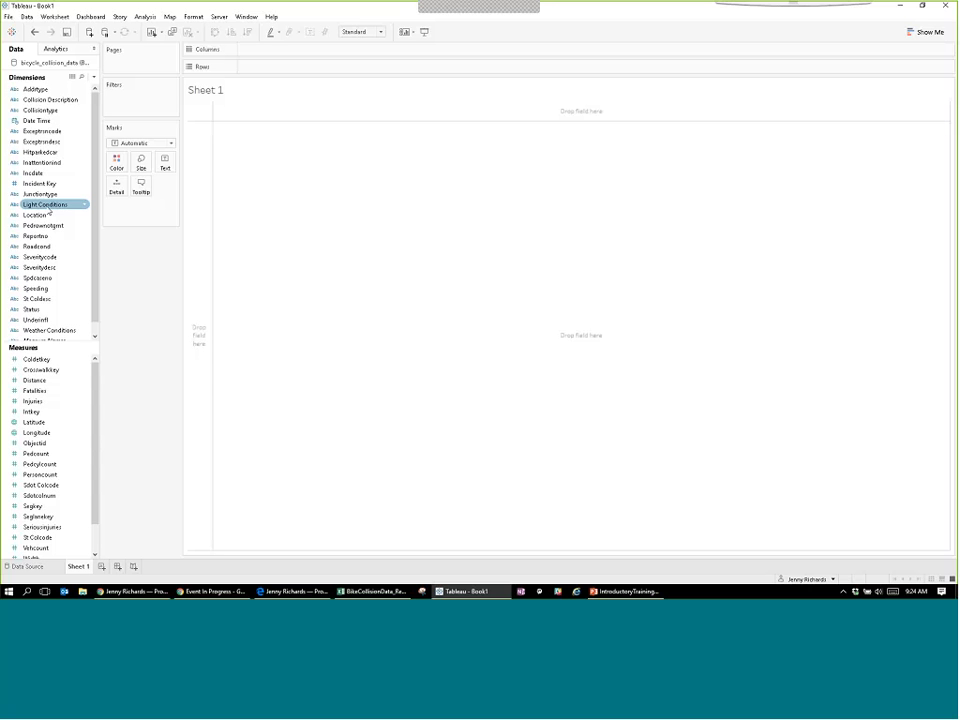
left_click(44, 226)
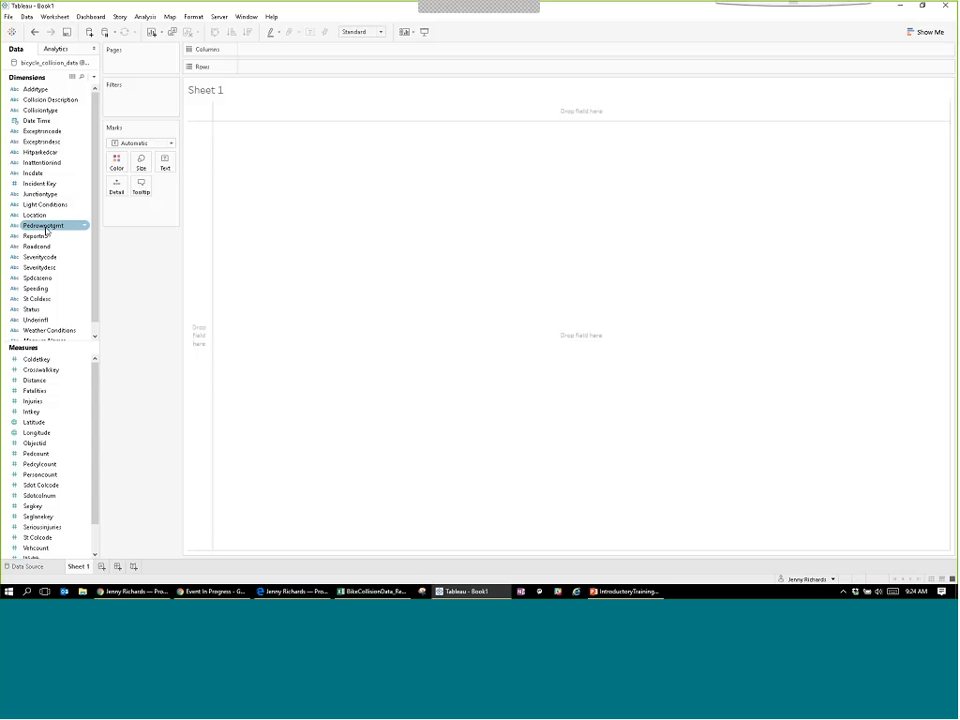
left_click(53, 248)
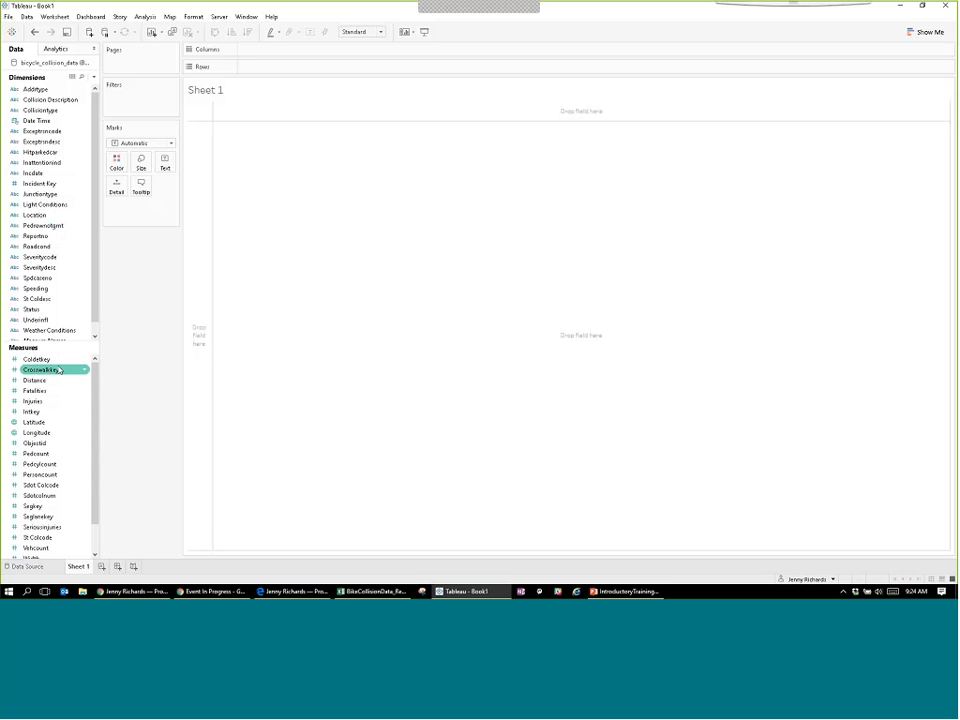
left_click(36, 425, "ctrl")
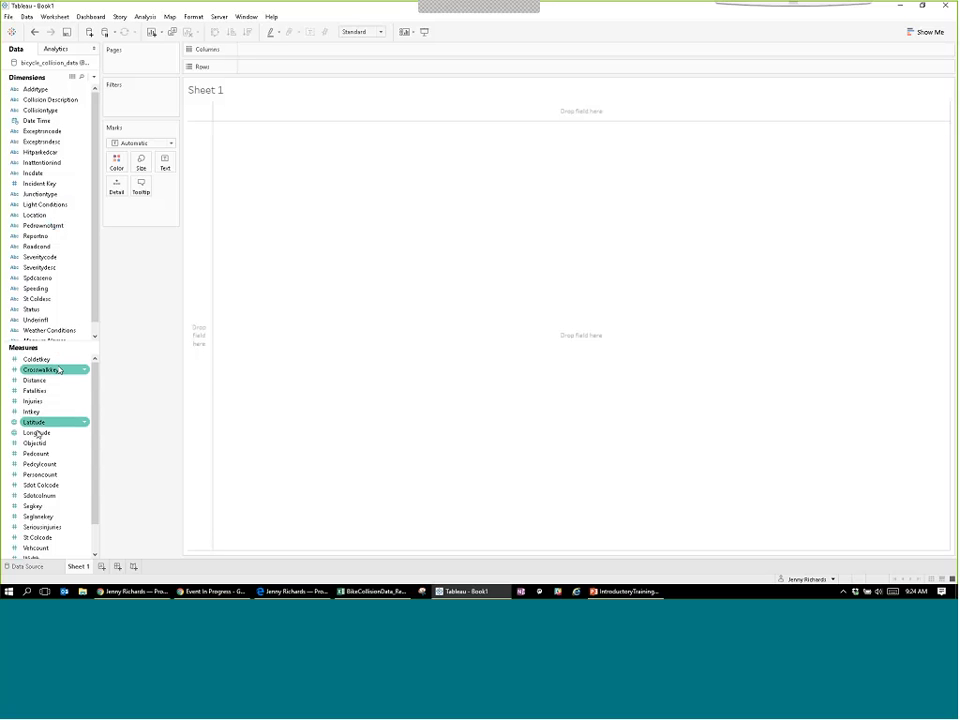
left_click(37, 432)
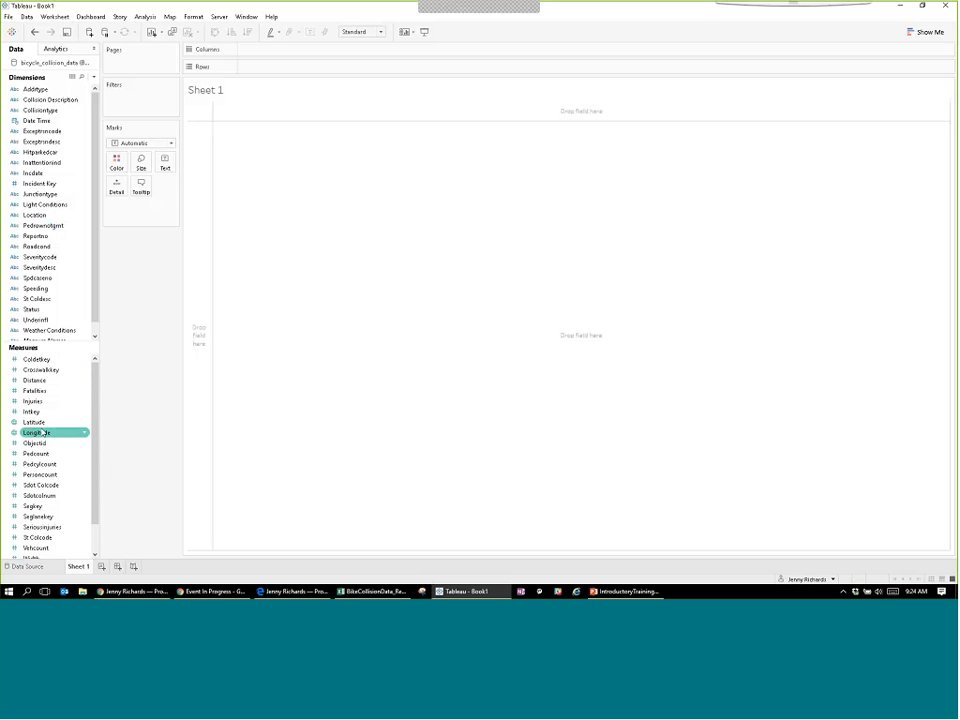
left_click(40, 423)
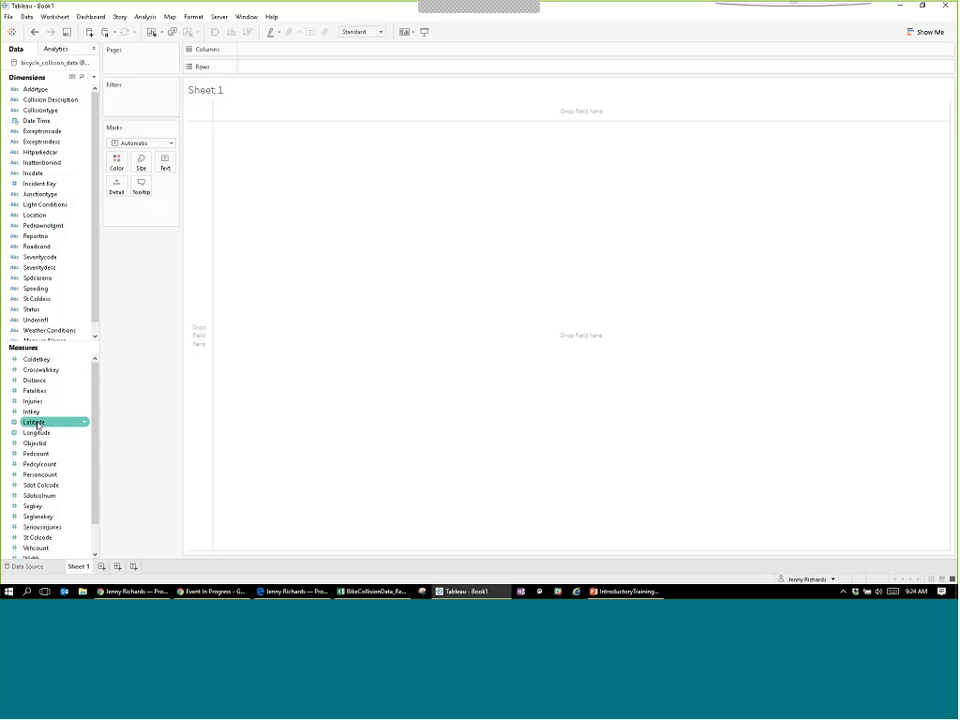
left_click(44, 381, "ctrl")
left_click(43, 401)
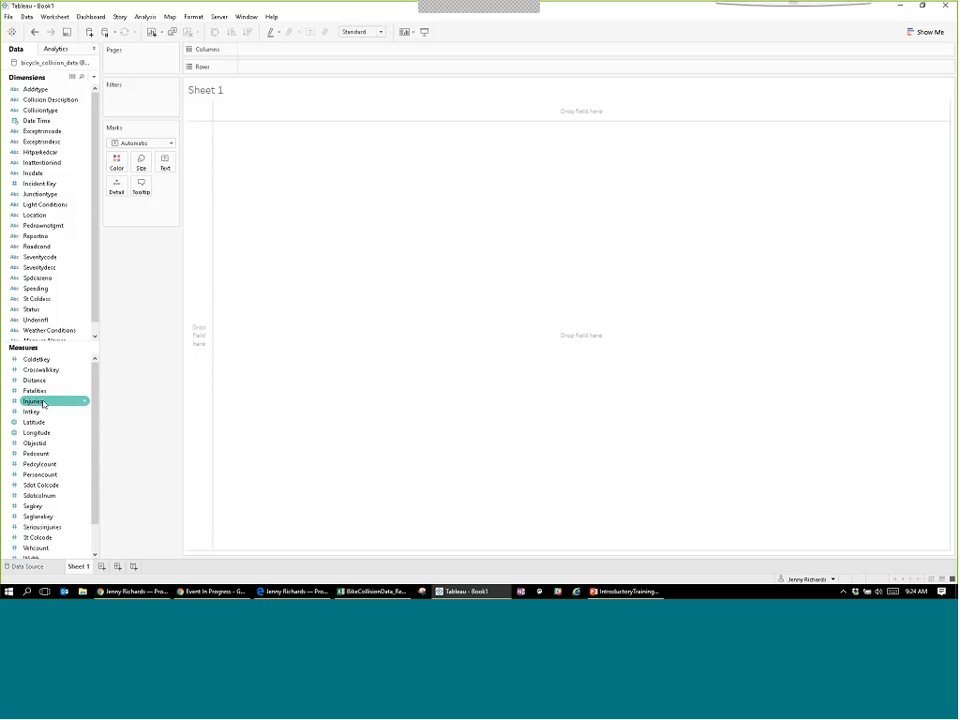
scroll(50, 440, "down", 1)
left_click(57, 465)
left_click(40, 506, "ctrl")
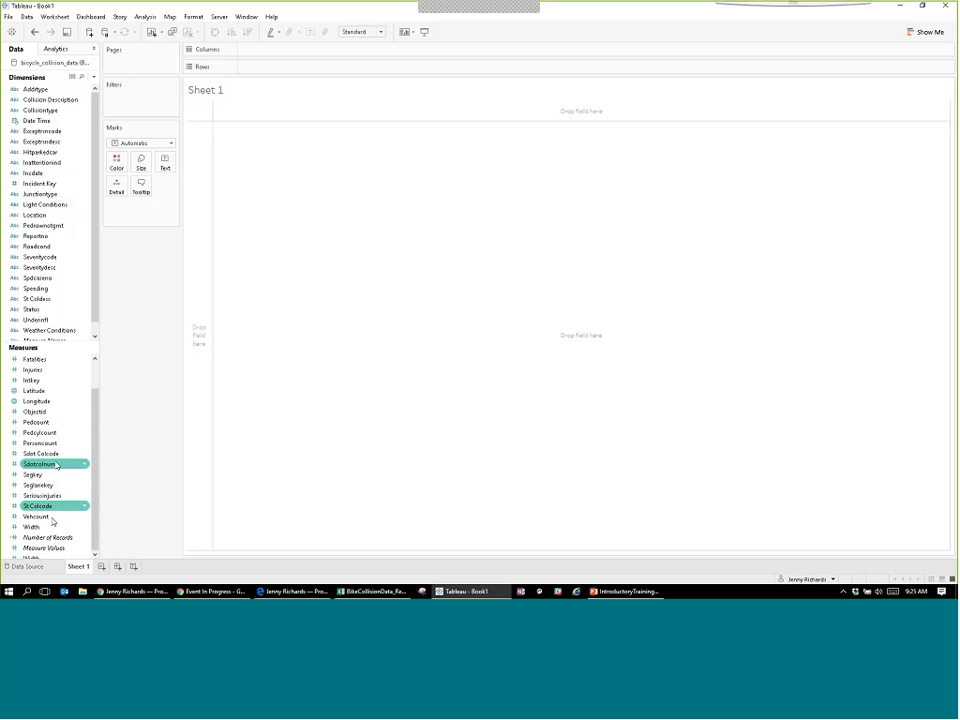
left_click(40, 464, "ctrl")
left_click(45, 538, "ctrl")
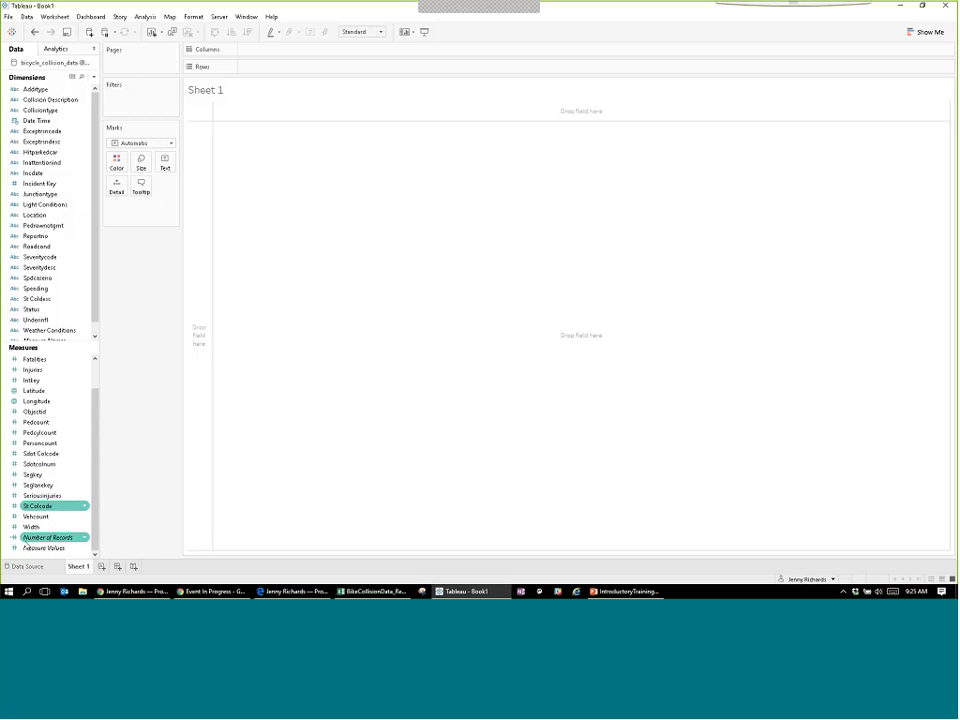
left_click(33, 527)
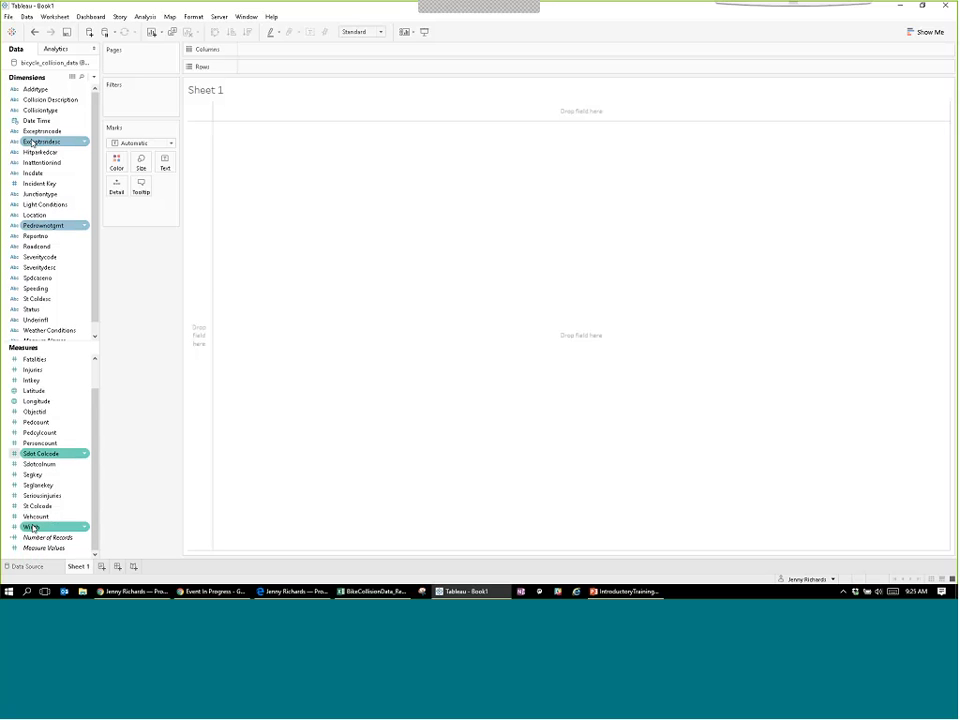
Point out Light Conditions and Number of Records as example dimension and measure, and select Incident Key among the dimensions.
left_click(40, 205)
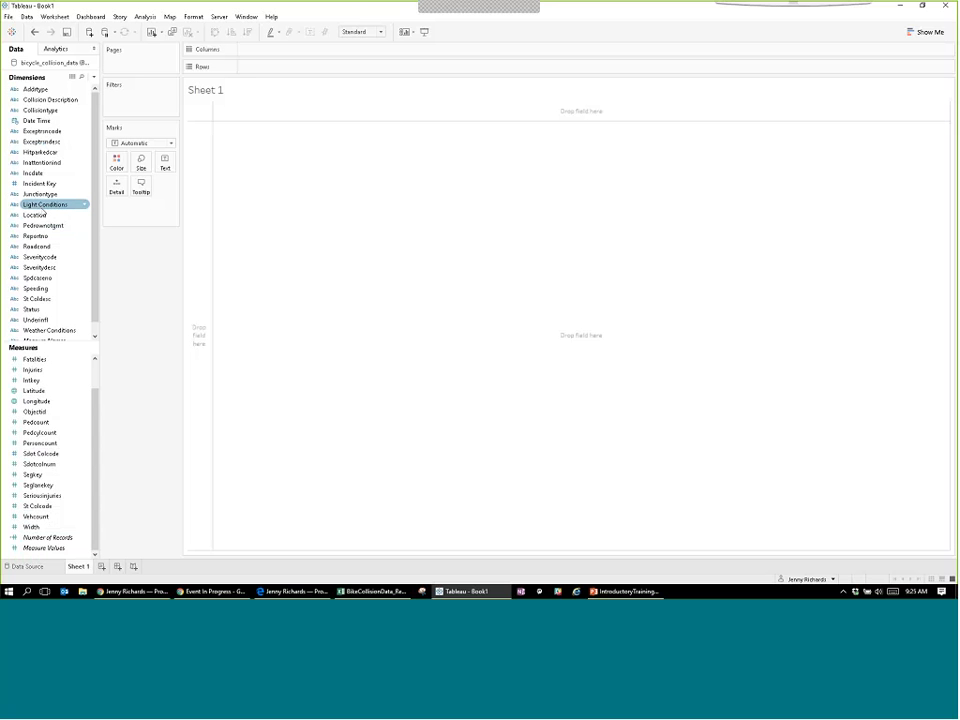
left_click(57, 539)
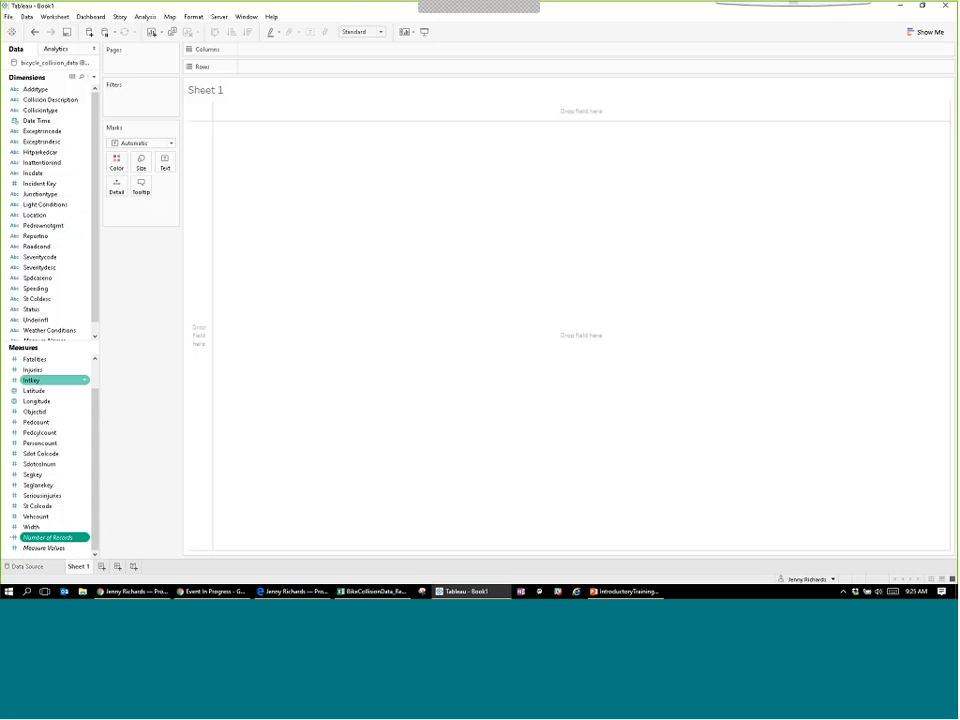
left_click(45, 205, "ctrl")
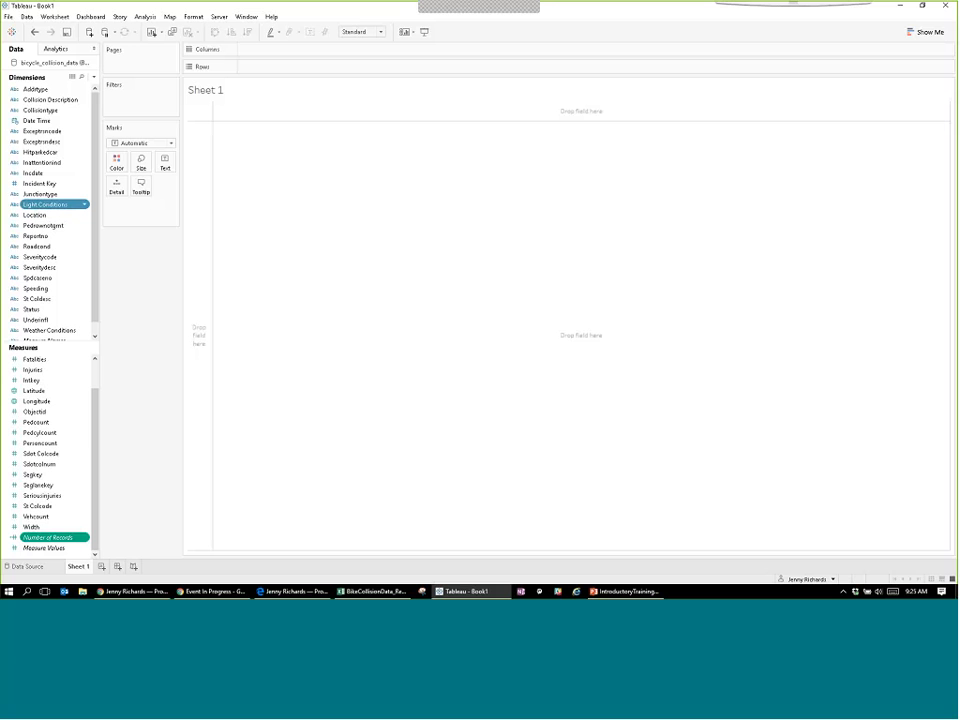
left_click(40, 443, "ctrl")
left_click(58, 507, "ctrl")
left_click(40, 381, "ctrl")
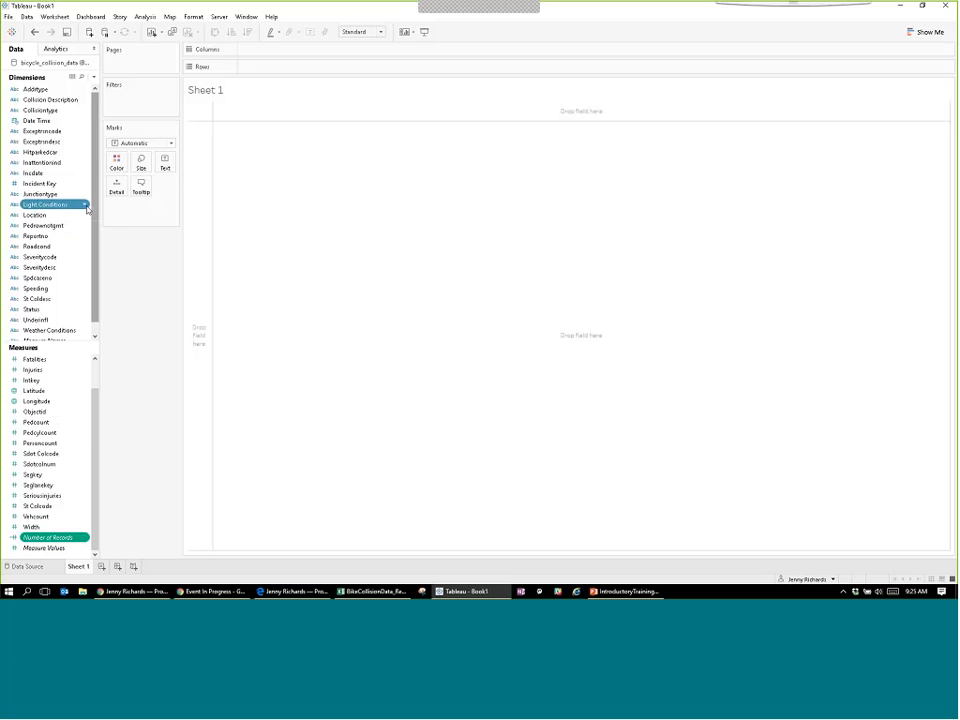
left_click(42, 183)
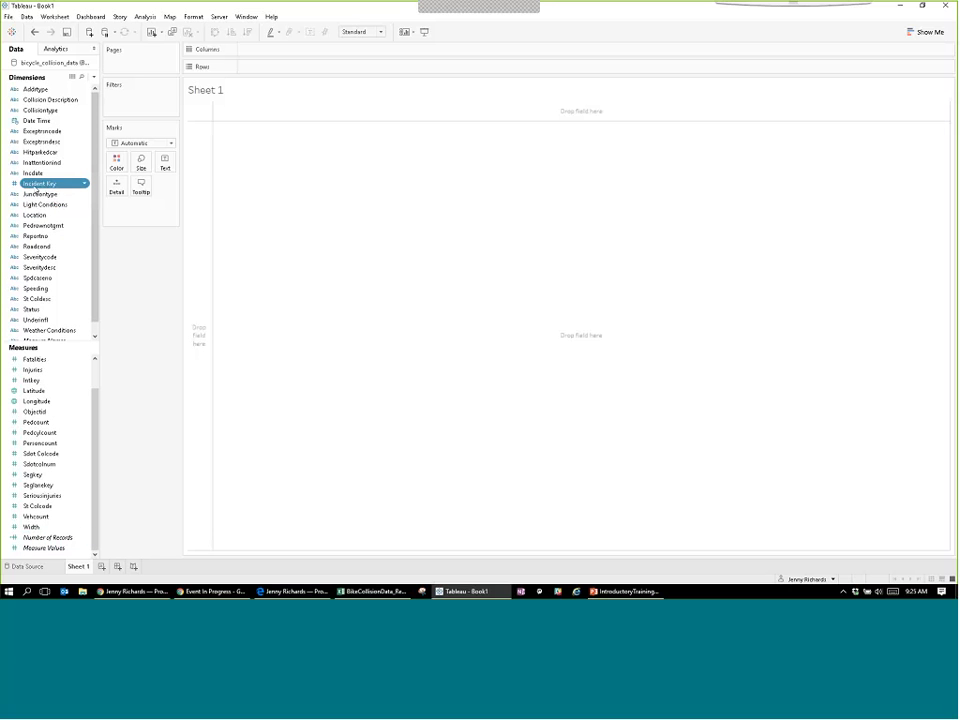
left_click(38, 193, "ctrl")
Build a map with Latitude on rows and Longitude on columns, and add Incident Key to the marks as detail.
double_click(35, 392)
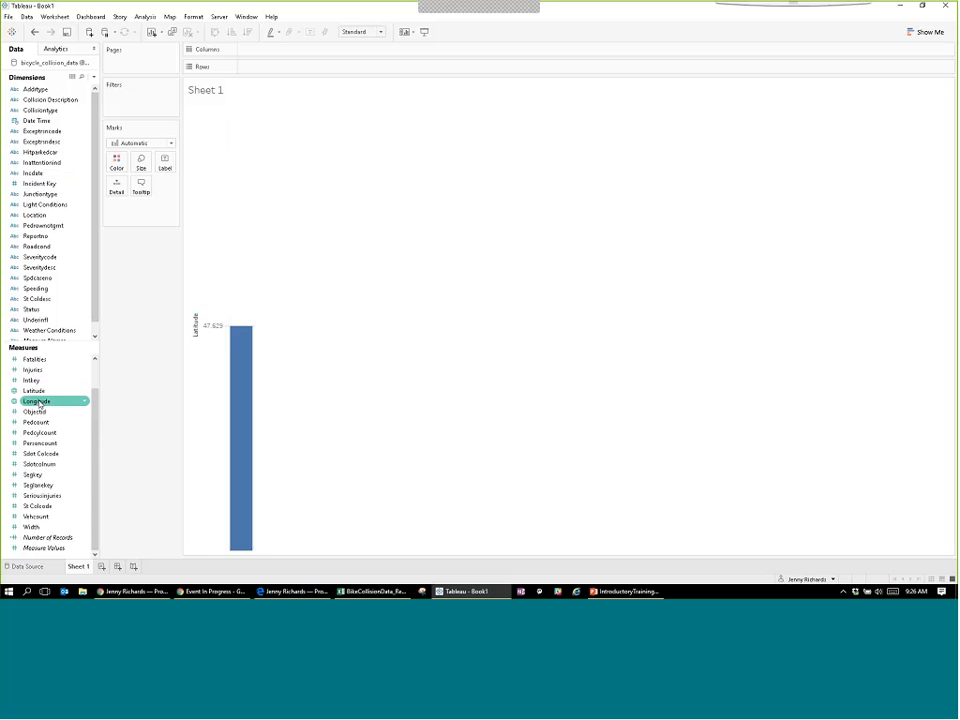
double_click(37, 402)
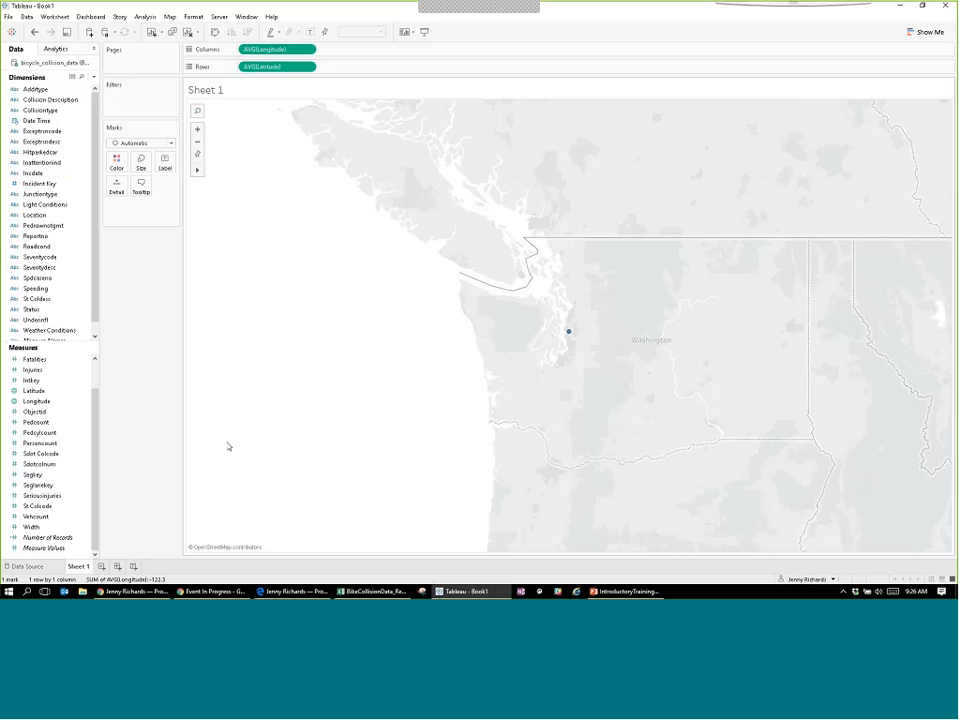
mouse_move(568, 335)
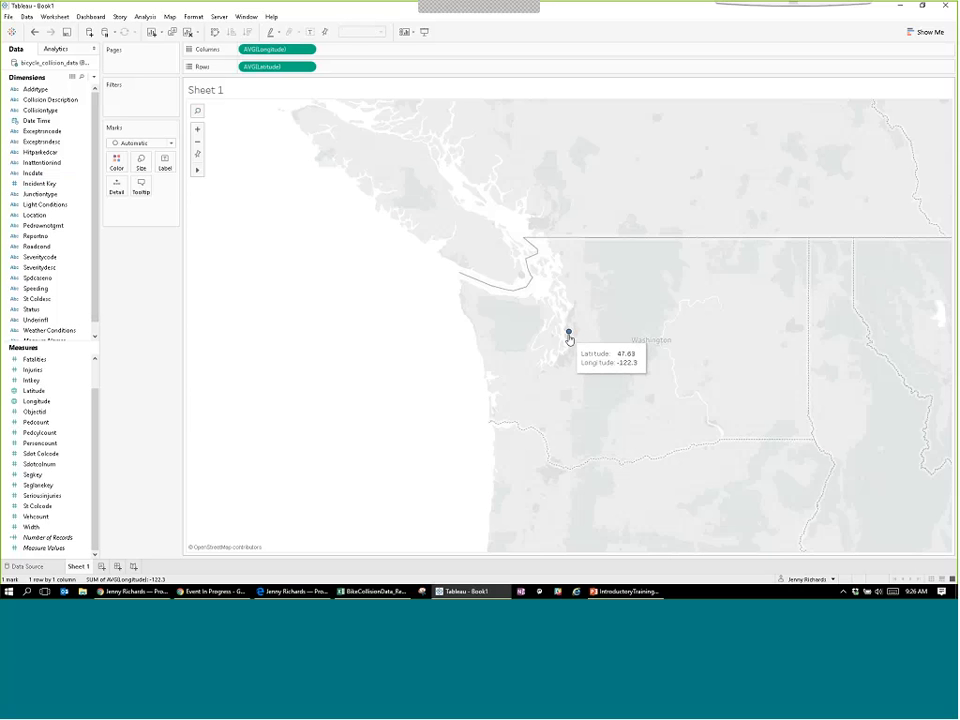
left_click(46, 402)
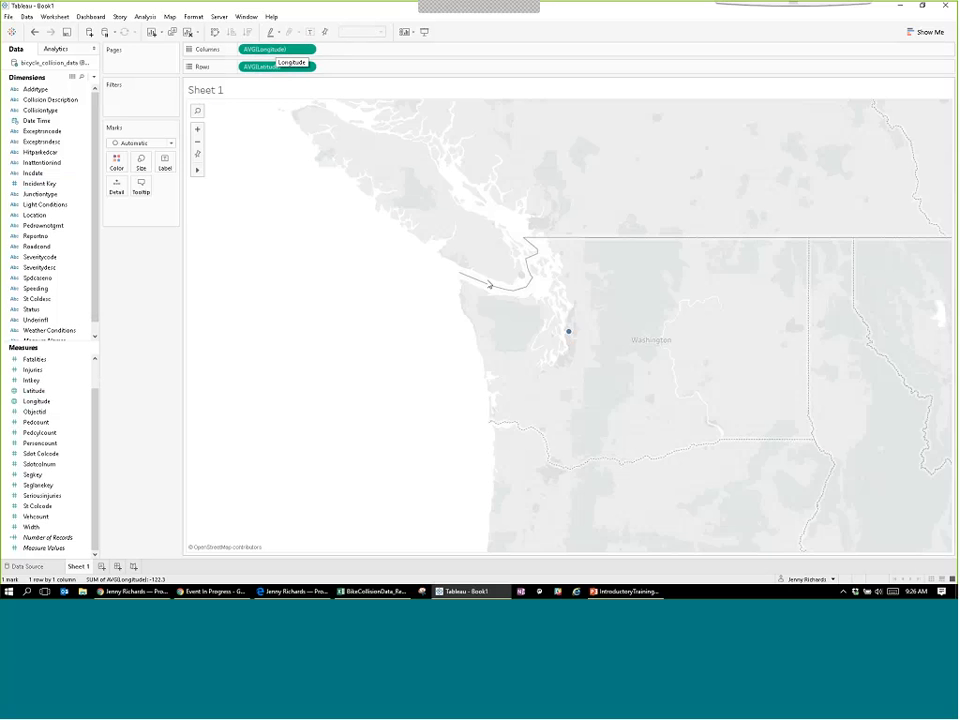
mouse_move(574, 336)
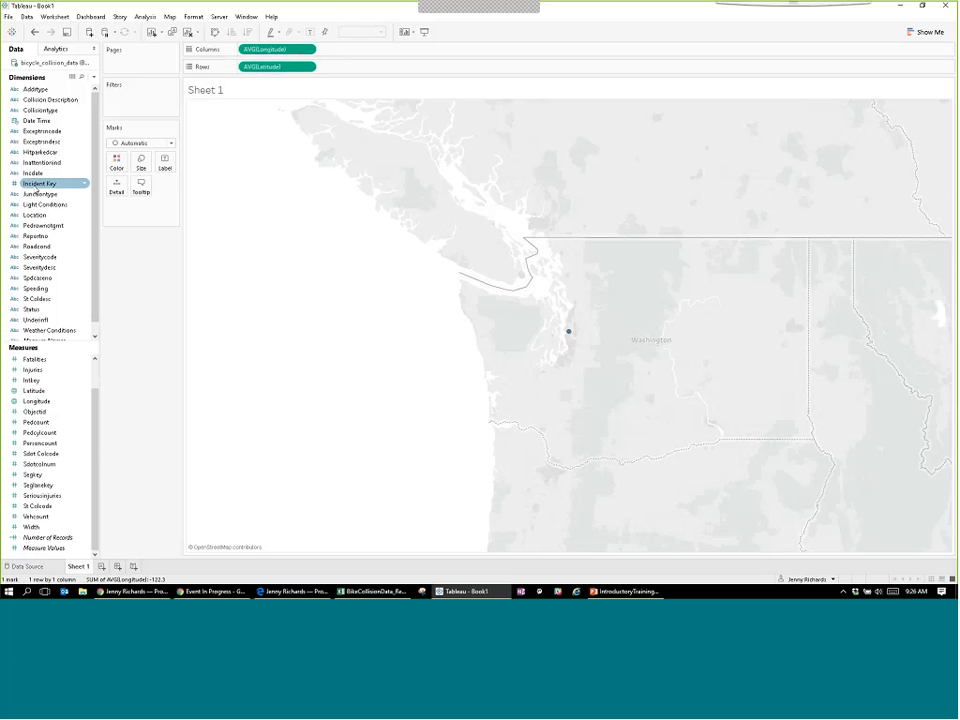
left_click_drag(38, 185, 117, 190)
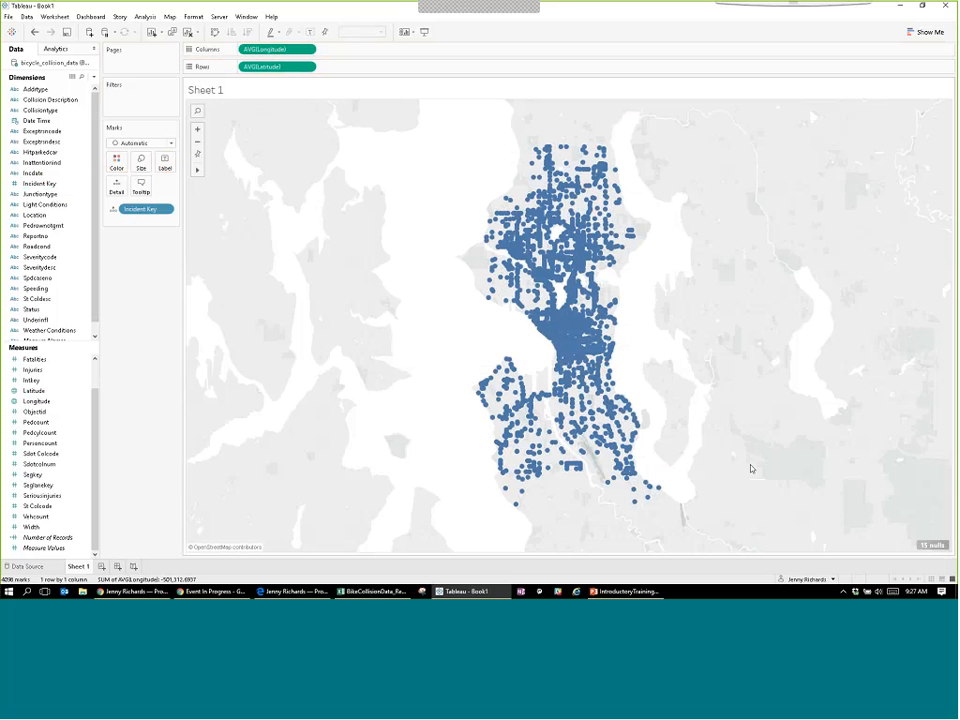
Resolve the map's null Longitude values by filtering them out of the data.
mouse_move(931, 546)
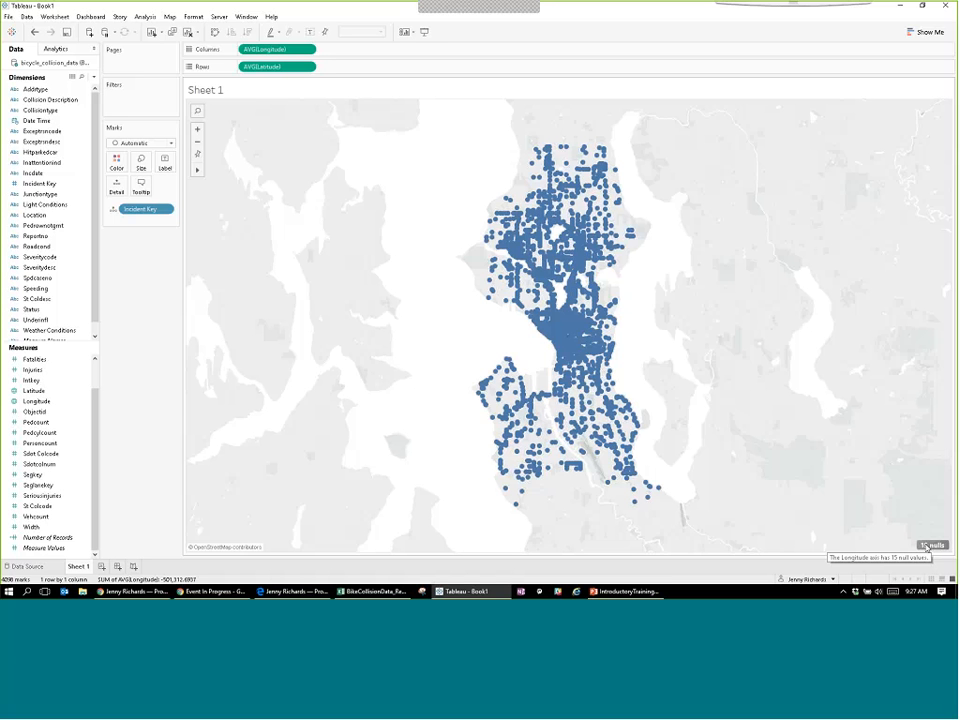
right_click(926, 546)
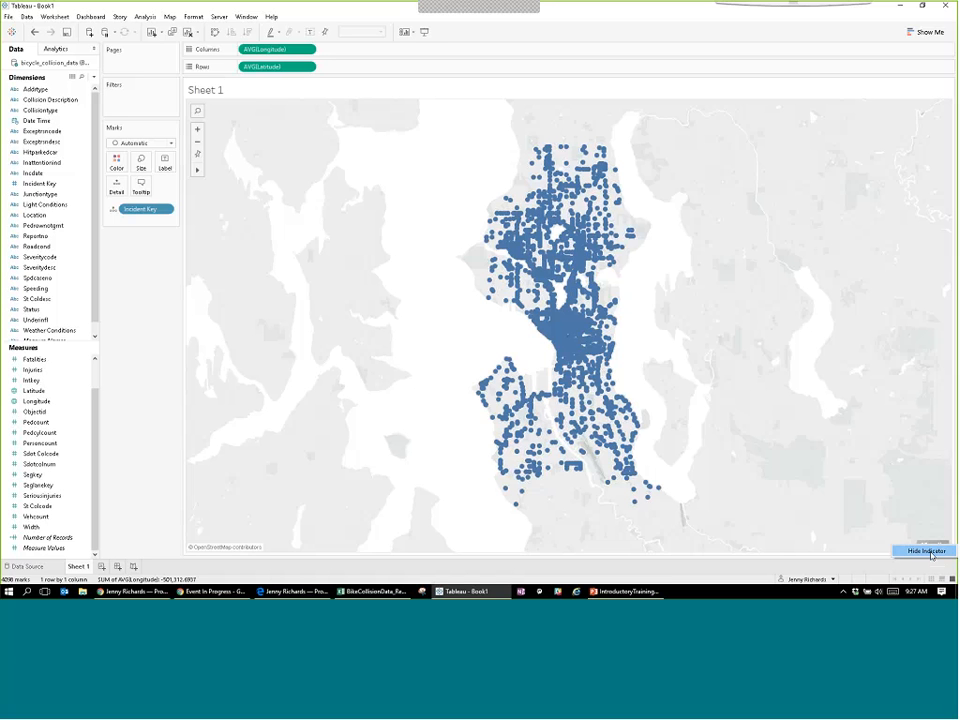
left_click(928, 527)
left_click(928, 546)
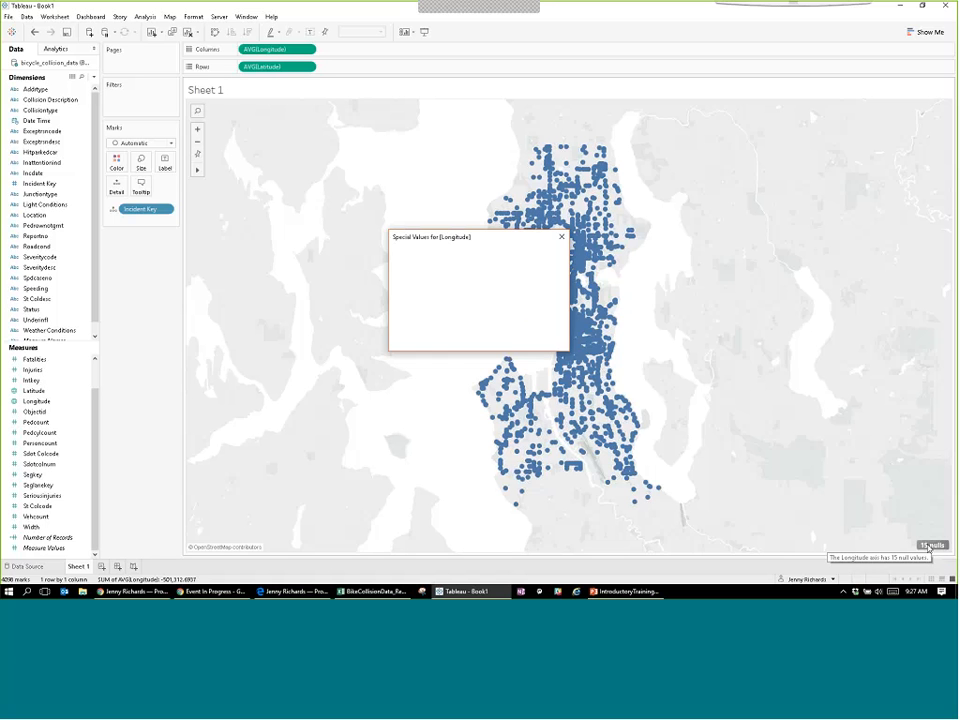
left_click(428, 298)
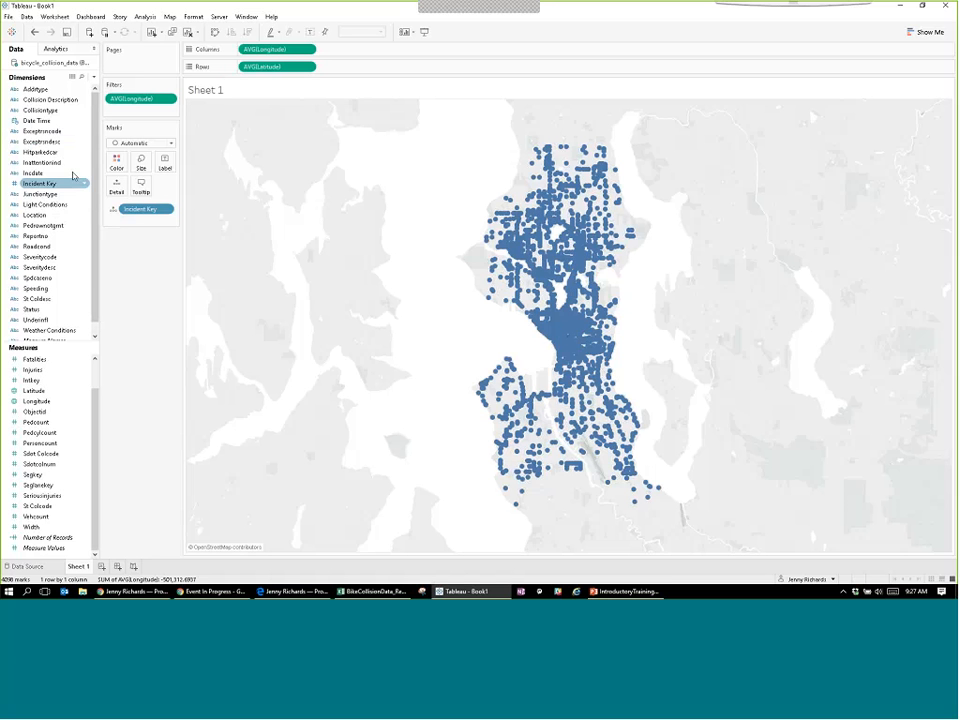
Look at the Collision Description dimension and switch to the BikeCollisionData_Revised workbook in Excel.
left_click(42, 101)
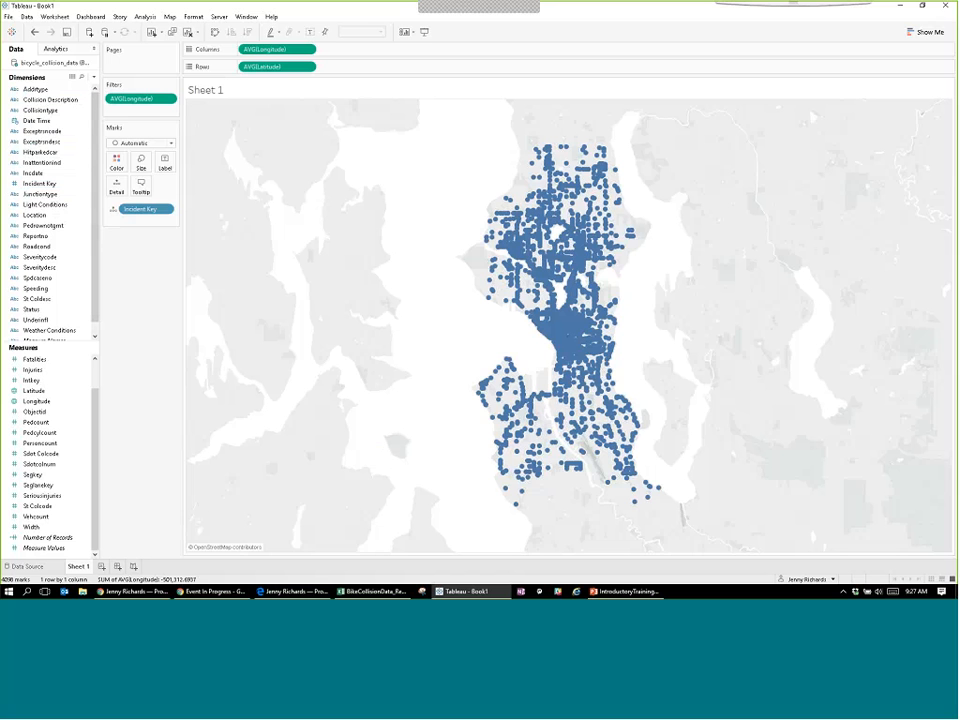
key("alt+Tab")
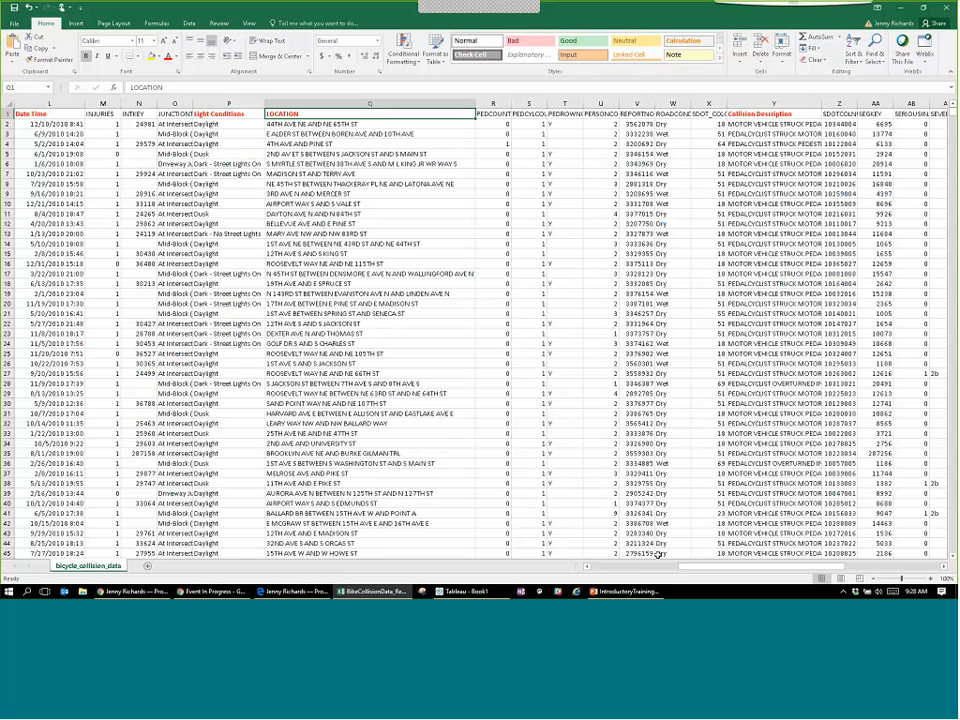
Widen the Collision Description column and read several of its entries, including the ones in rows 2, 4 and 8.
left_click_drag(823, 104, 862, 104)
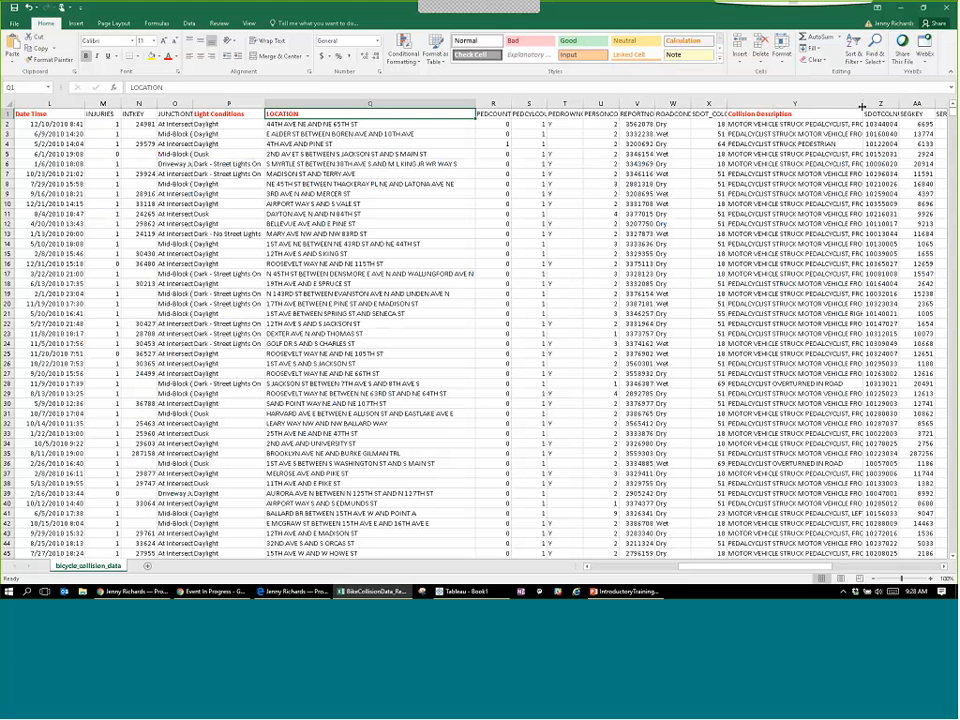
left_click(767, 125)
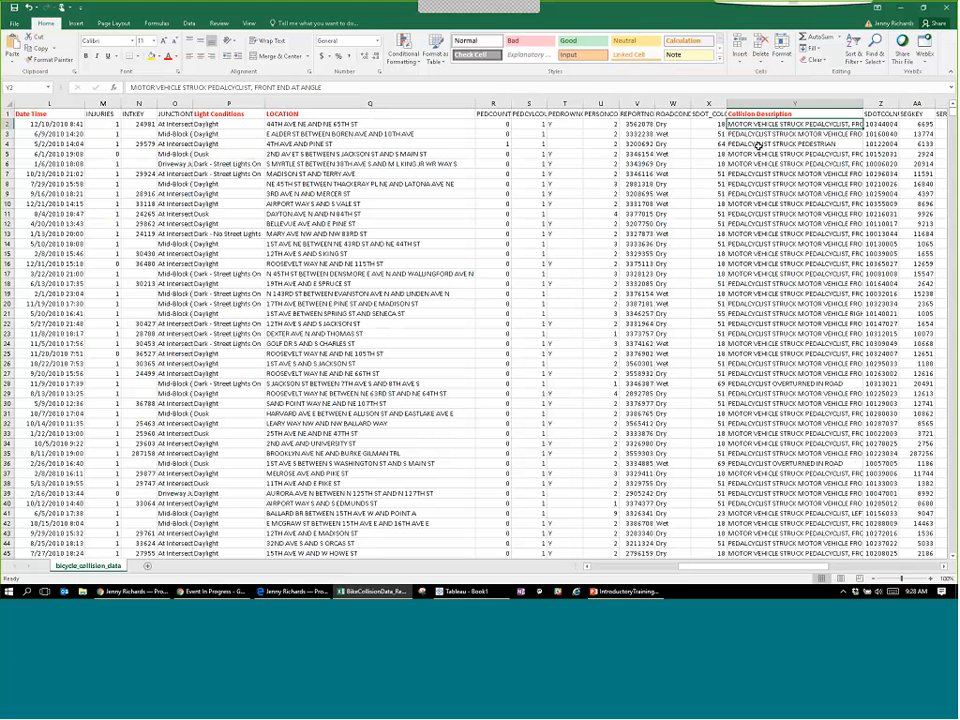
left_click(767, 145)
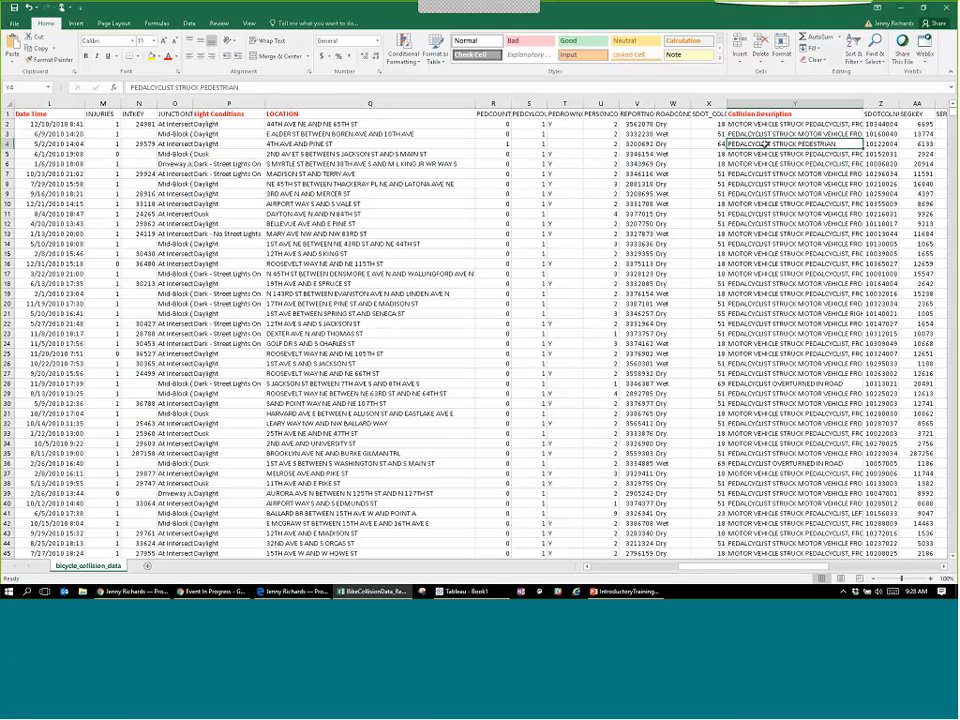
left_click(830, 184)
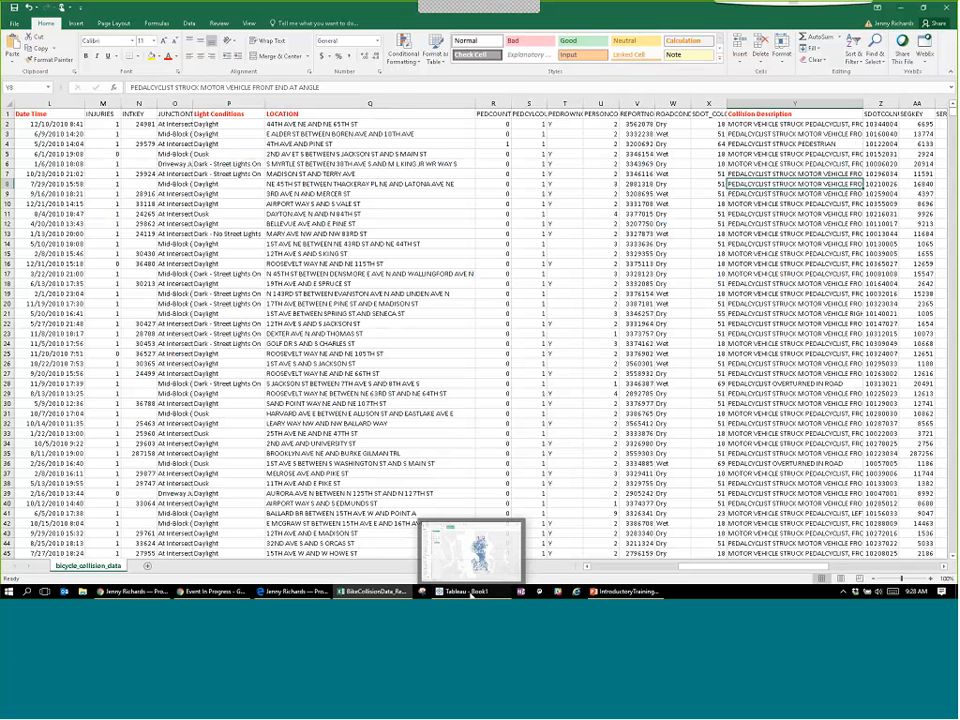
Switch to Tableau, color the map marks by Collision Description, and widen the color legend so its entries are readable.
left_click(470, 592)
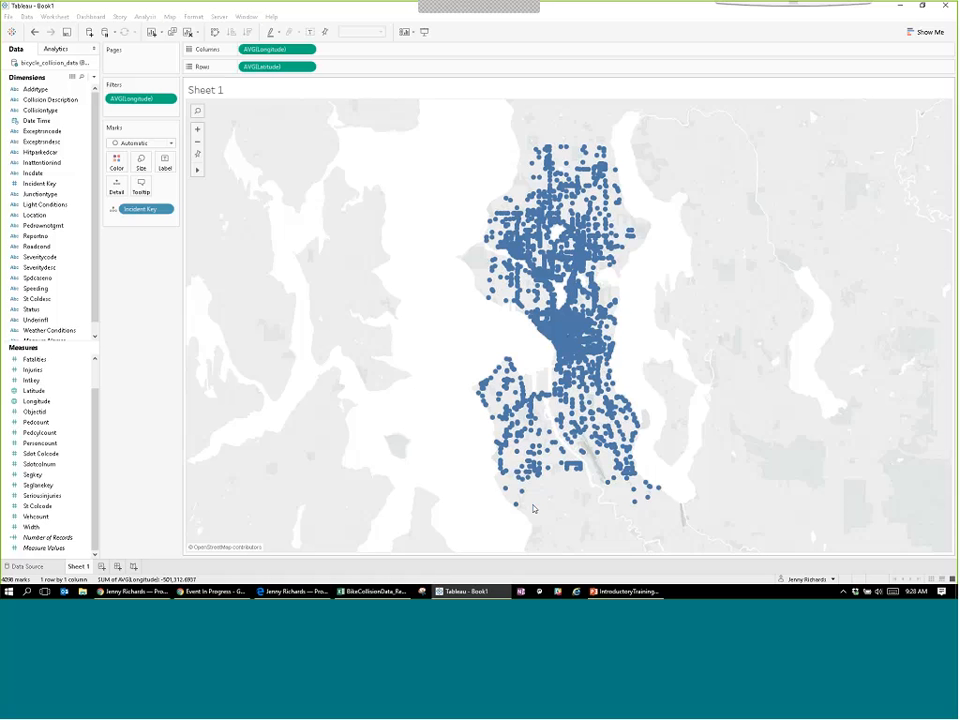
left_click(40, 100)
left_click_drag(38, 101, 118, 166)
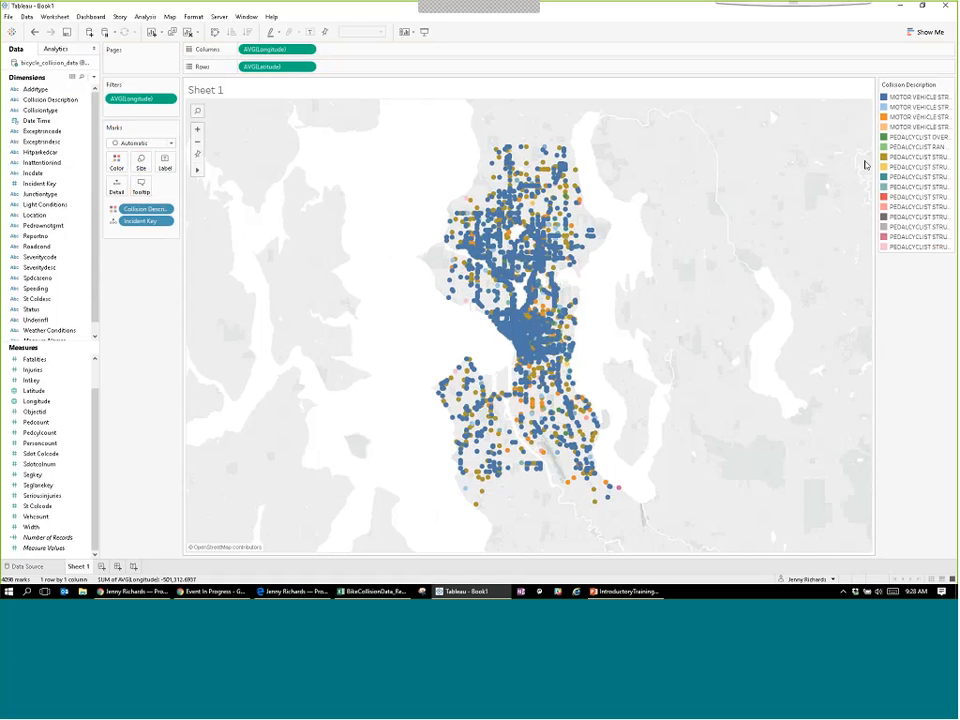
left_click_drag(876, 164, 808, 164)
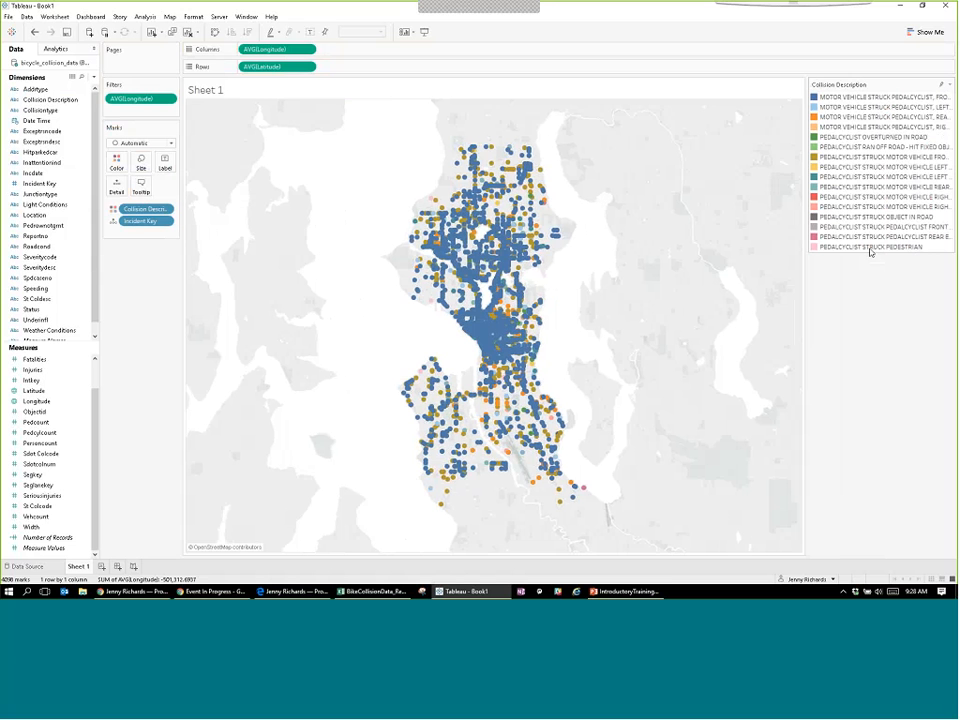
Group the four MOTOR VEHICLE STRUCK PEDALCYCLIST categories in the color legend and give the group the alias "Car hit Bike".
left_click(848, 128)
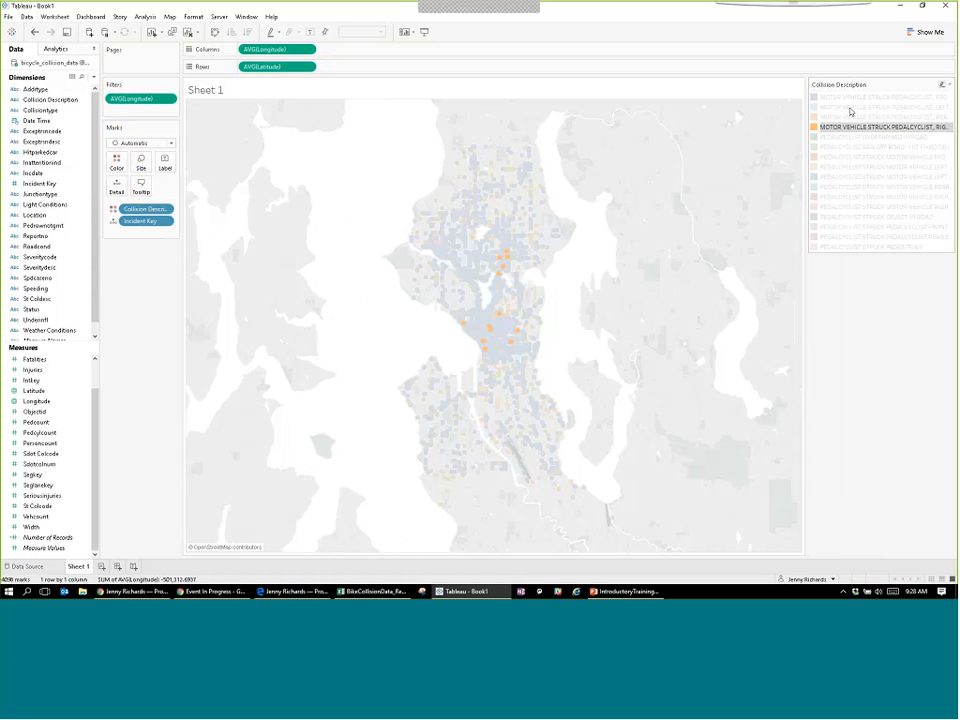
left_click(849, 98, "shift")
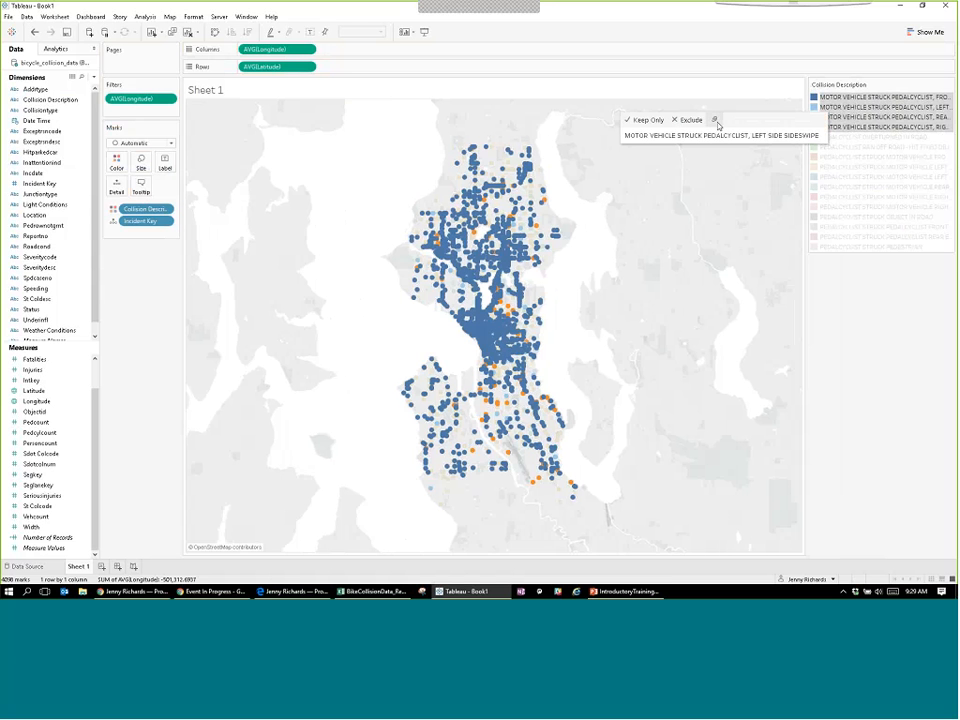
right_click(843, 113)
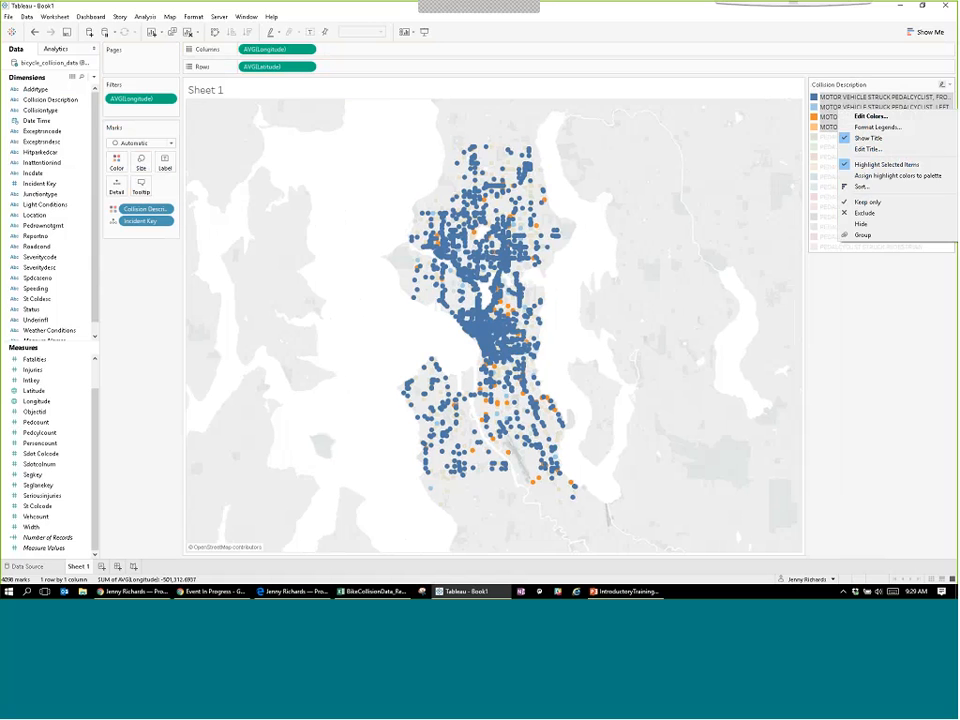
left_click(864, 235)
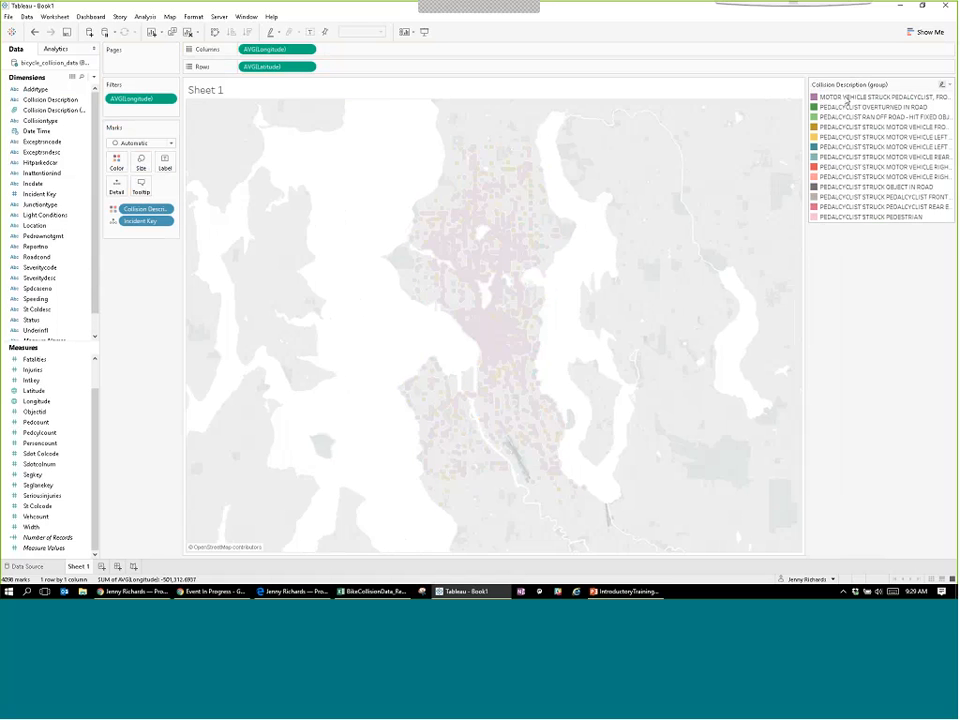
right_click(846, 99)
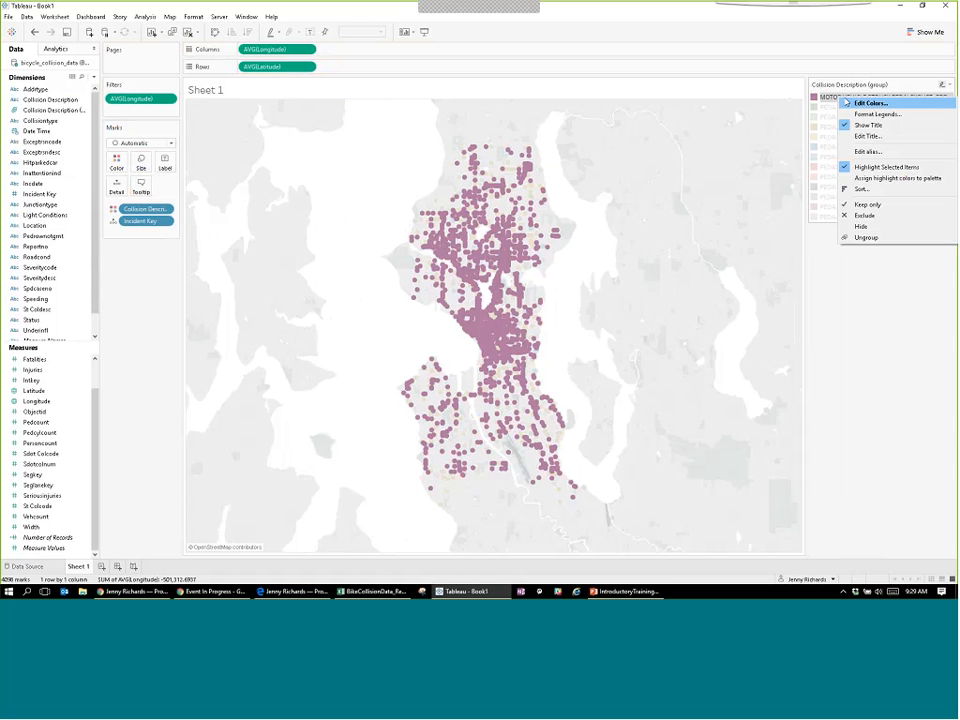
left_click(868, 151)
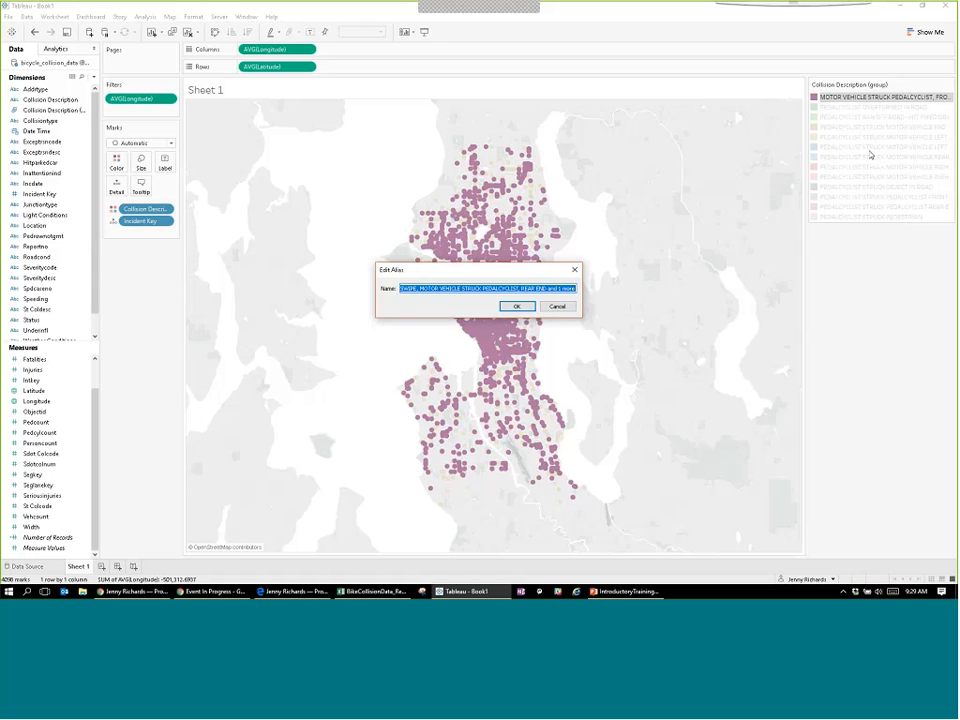
type("Car hit Bike")
key("Return")
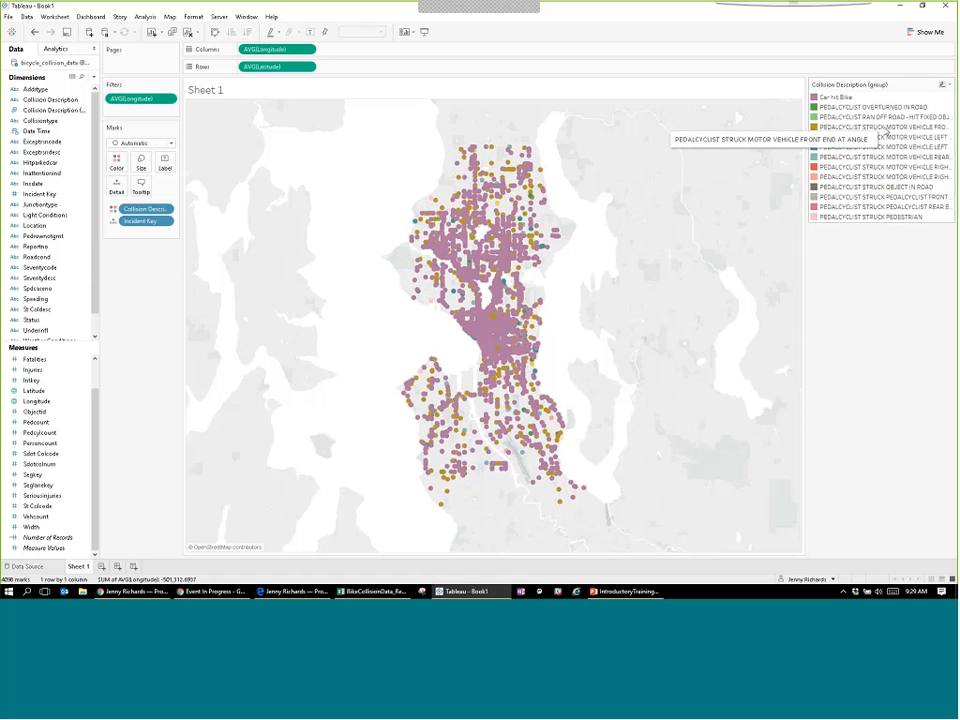
Group the six PEDALCYCLIST STRUCK MOTOR VEHICLE categories in the color legend and give the group the alias "Bike hit Car".
left_click(884, 128)
left_click(890, 177, "shift")
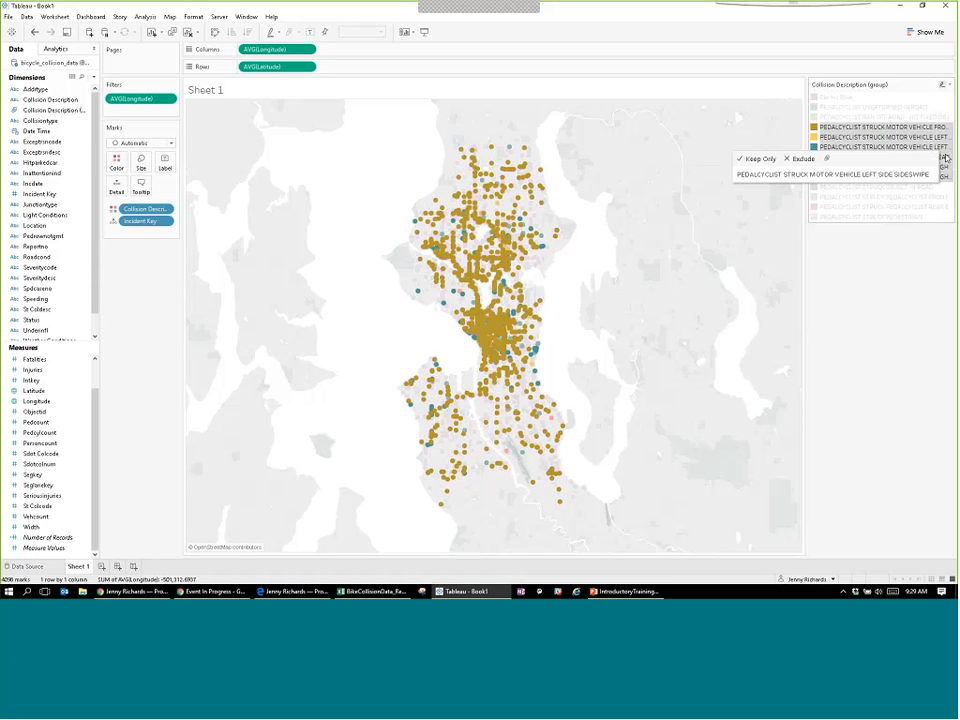
right_click(866, 136)
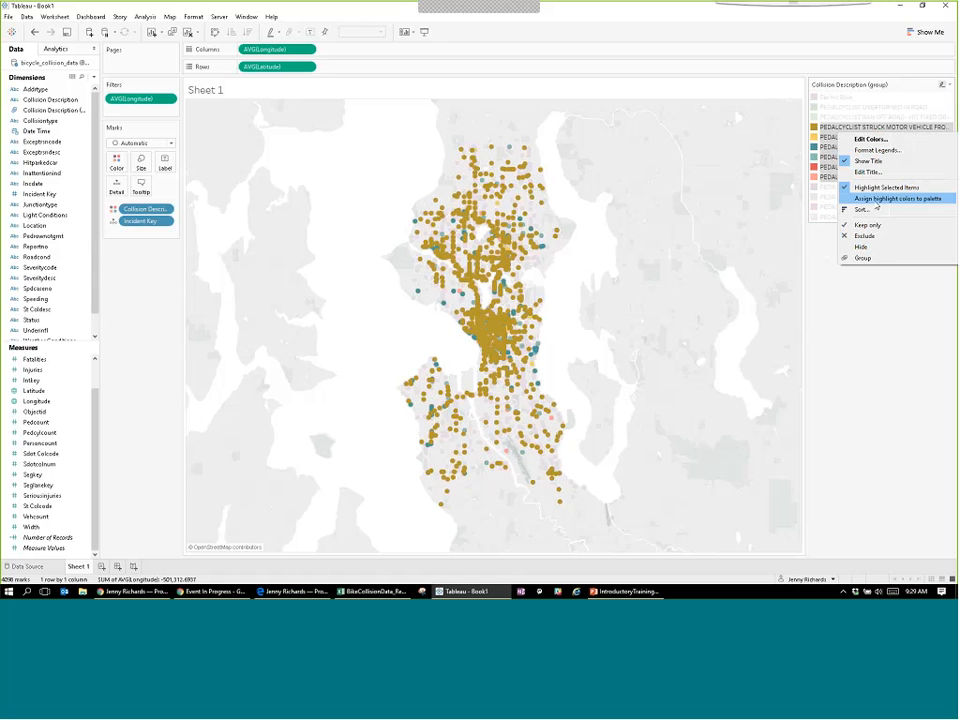
left_click(866, 258)
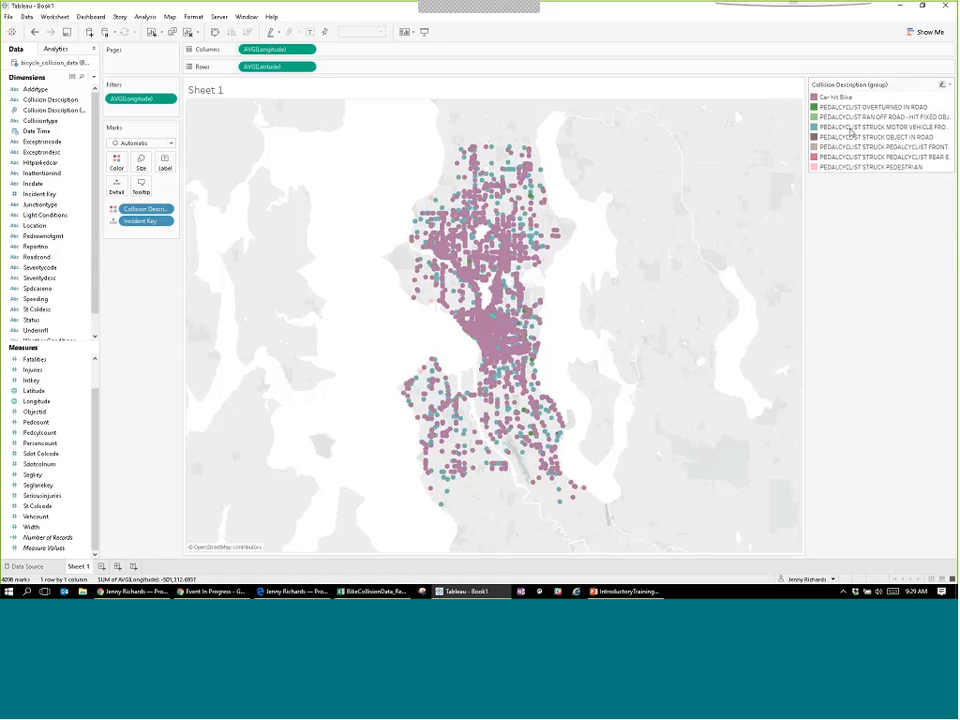
right_click(856, 128)
left_click(868, 184)
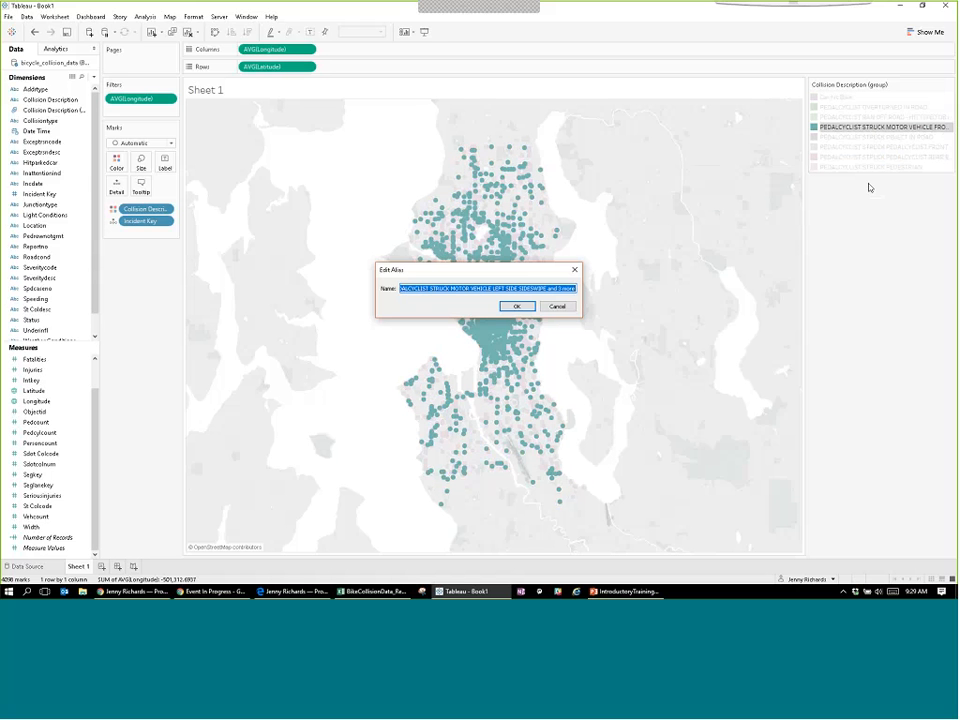
type("Bike")
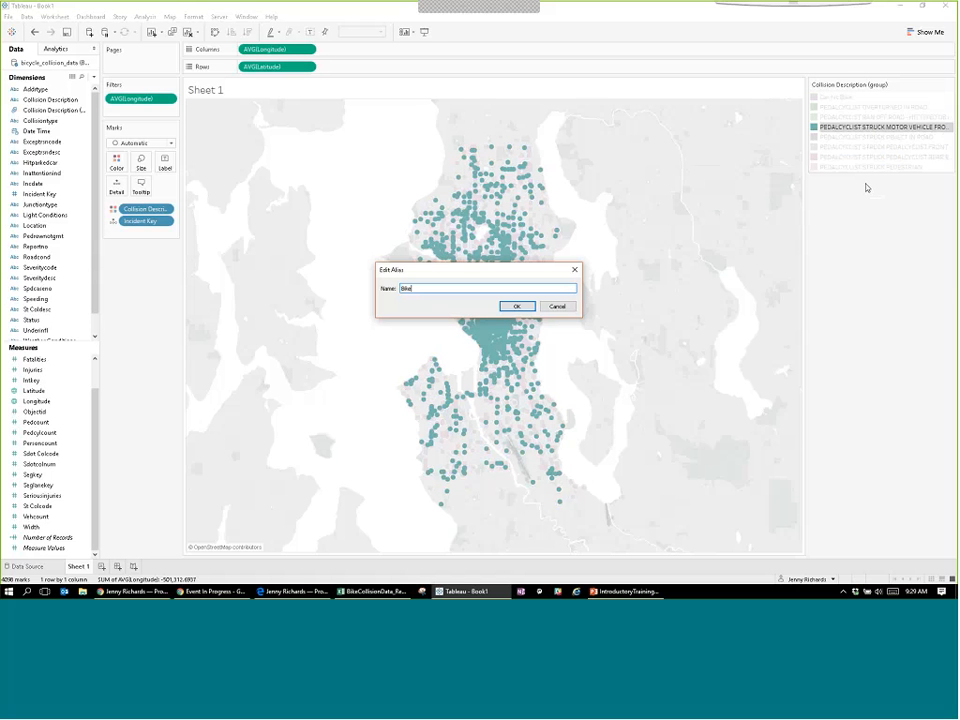
type(" hit Car")
key("Return")
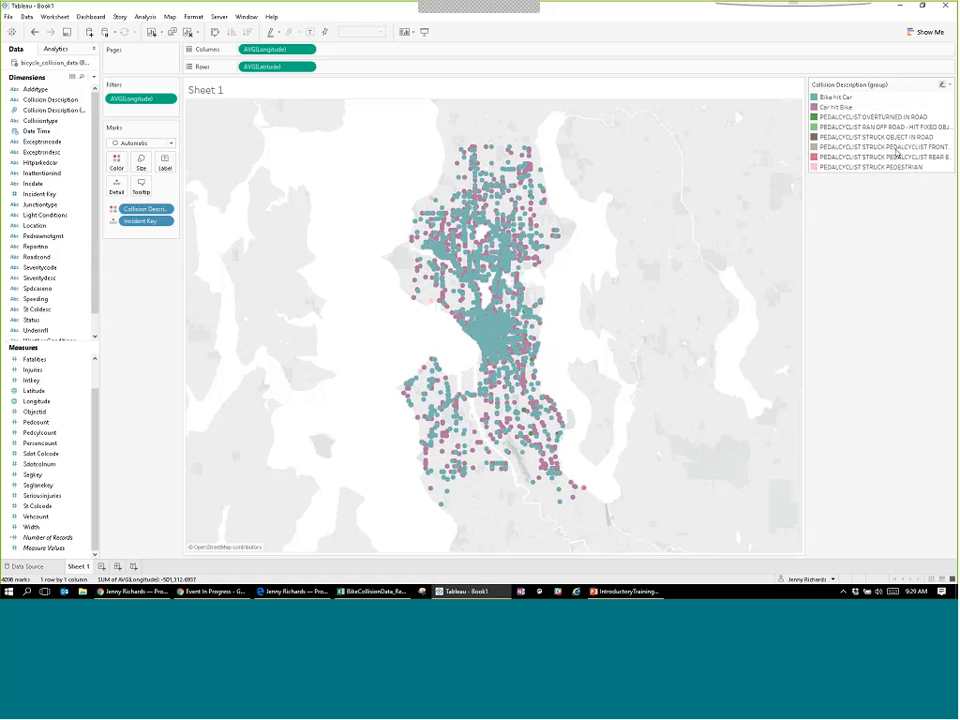
Group the two PEDALCYCLIST STRUCK PEDALCYCLIST categories in the color legend and give the group the alias "Bike hit Bike".
left_click(896, 150)
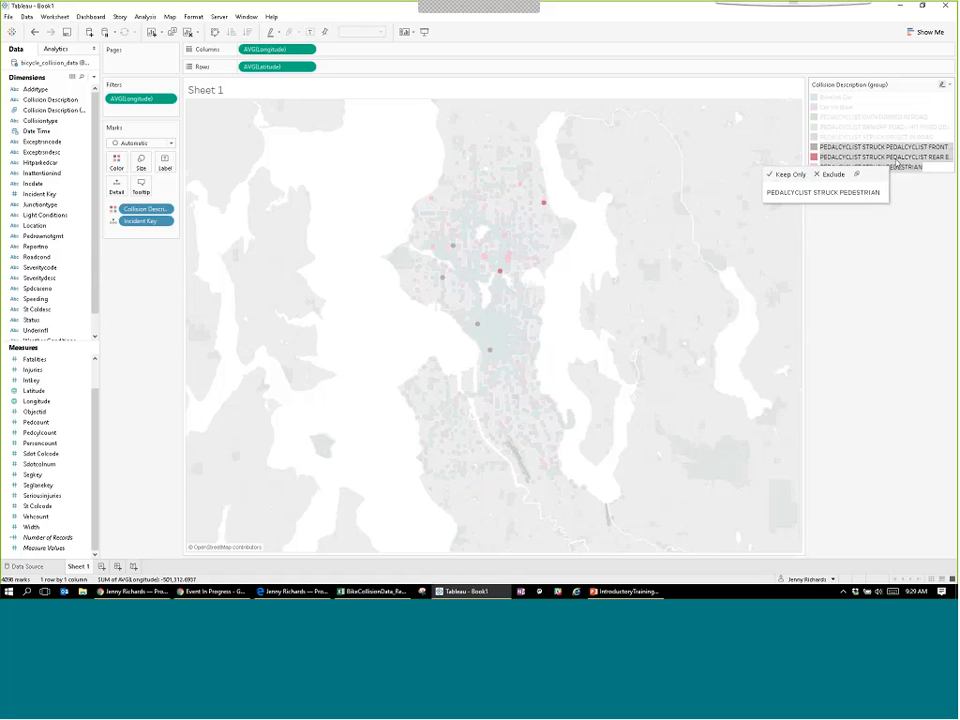
left_click(896, 157, "ctrl")
right_click(903, 158)
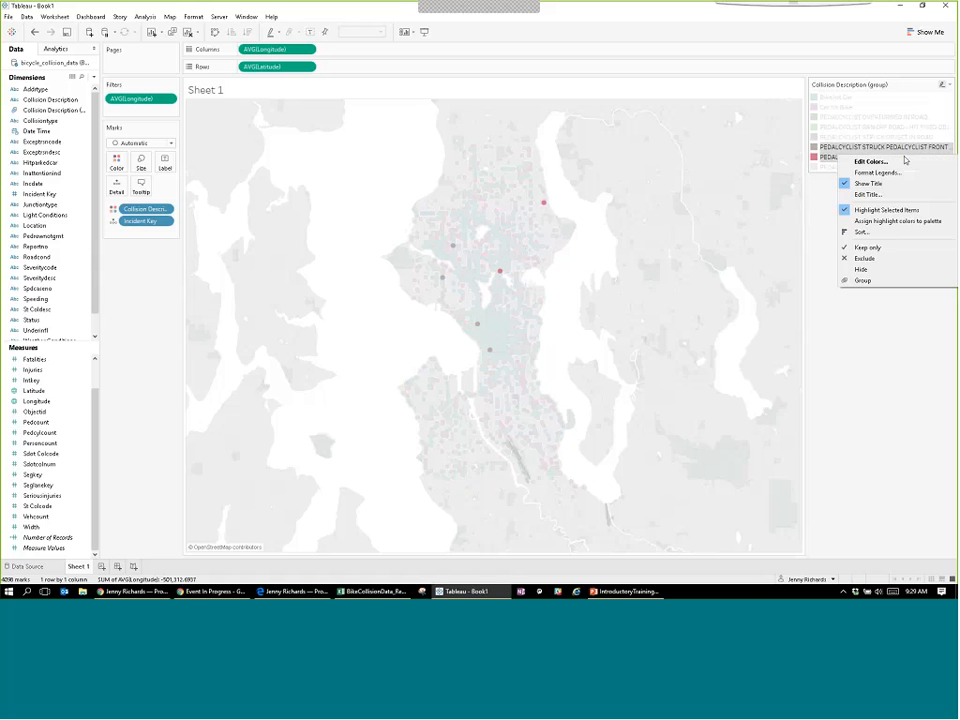
left_click(863, 280)
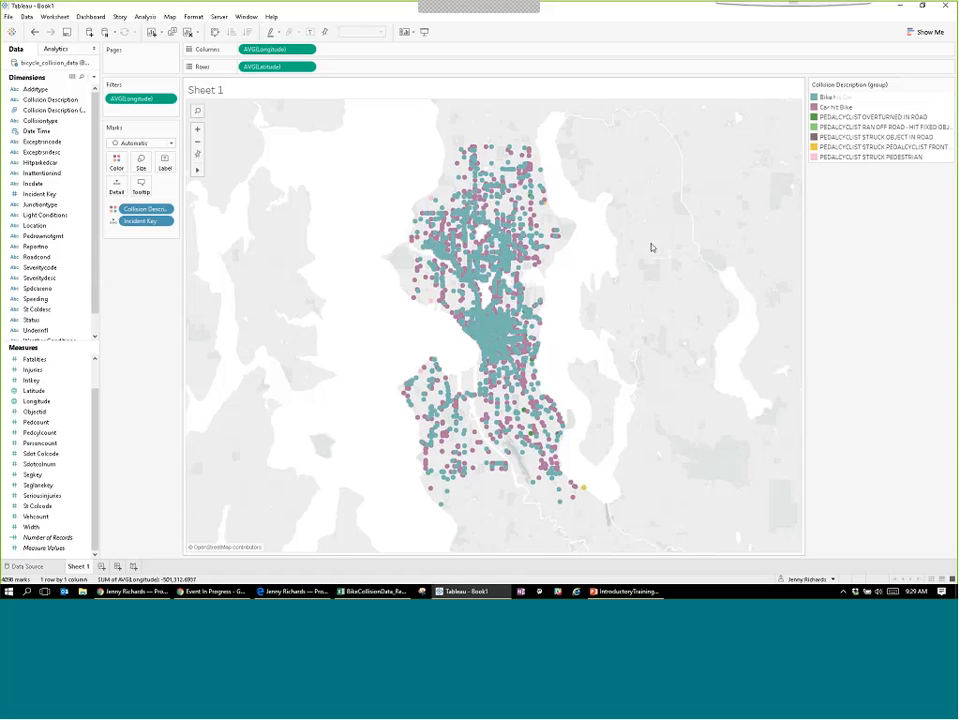
right_click(851, 148)
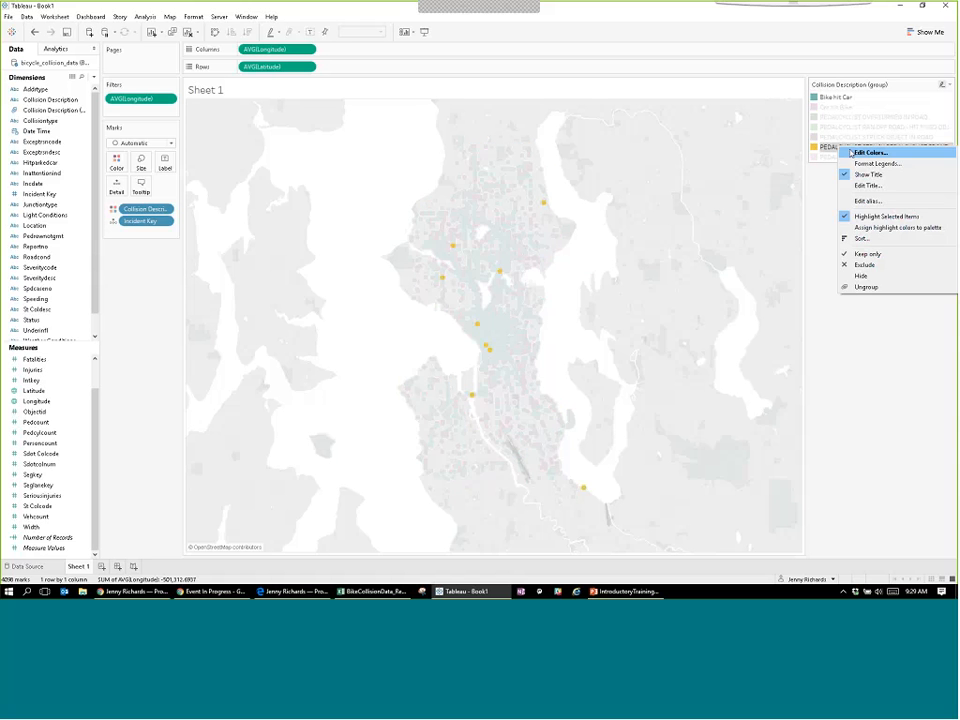
left_click(864, 200)
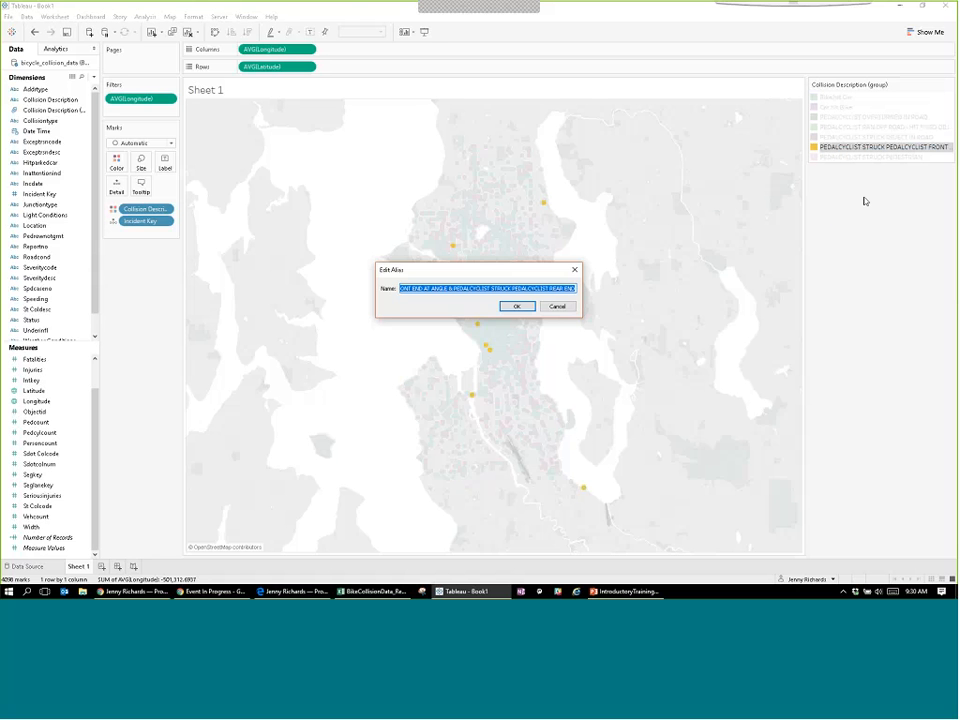
key("Escape")
left_click(865, 201)
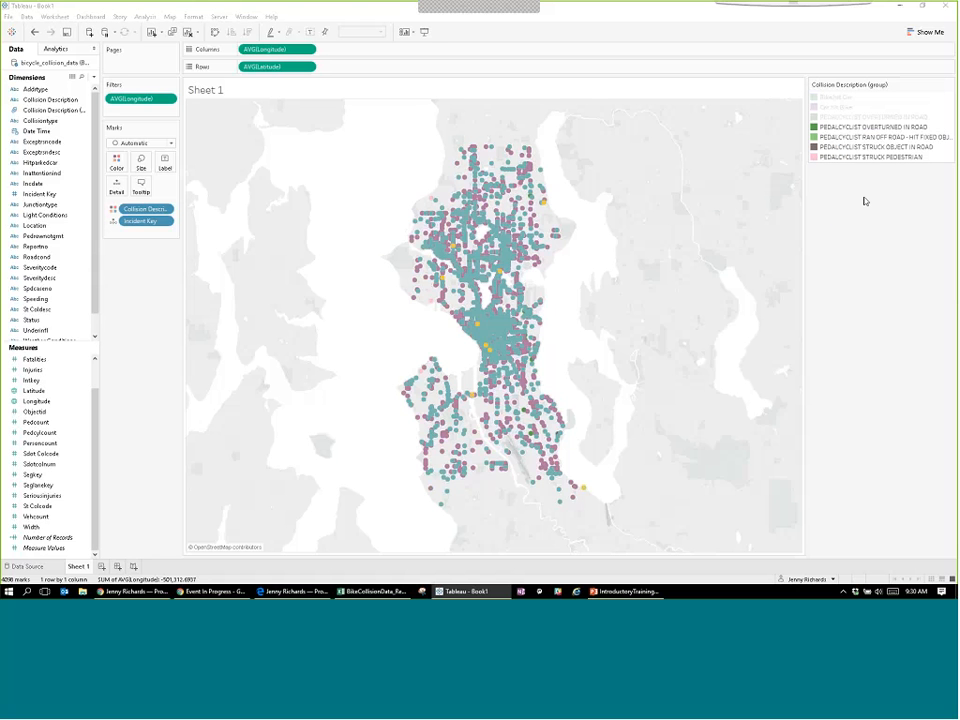
Group the overturned in road, ran off road and struck object in road categories, and give the group the alias "Solo Bike".
left_click(874, 128)
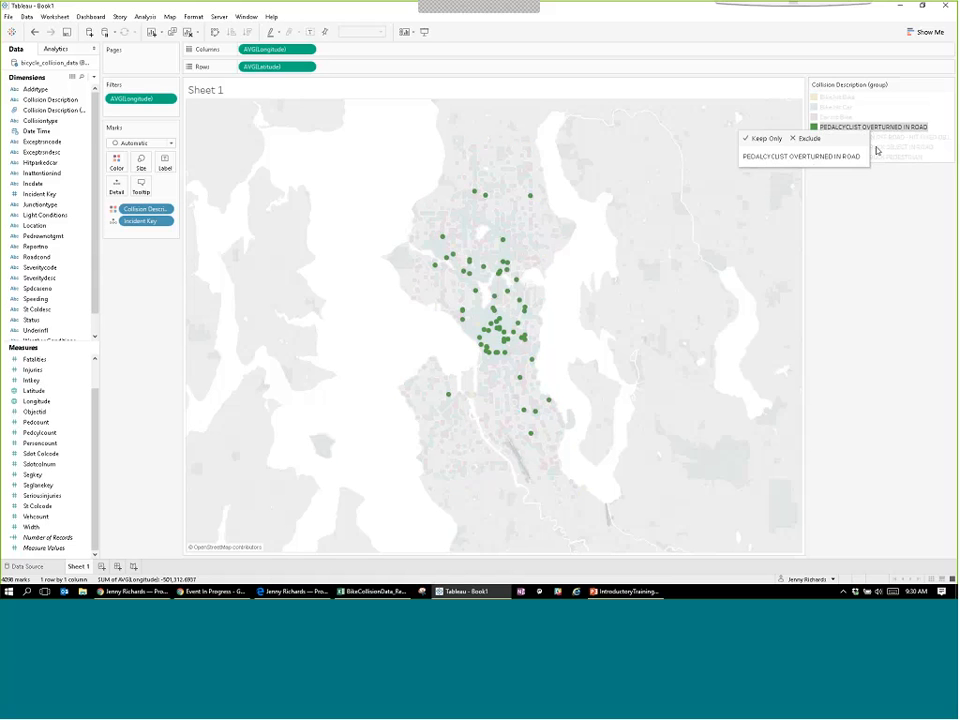
left_click(876, 146, "shift")
right_click(879, 139)
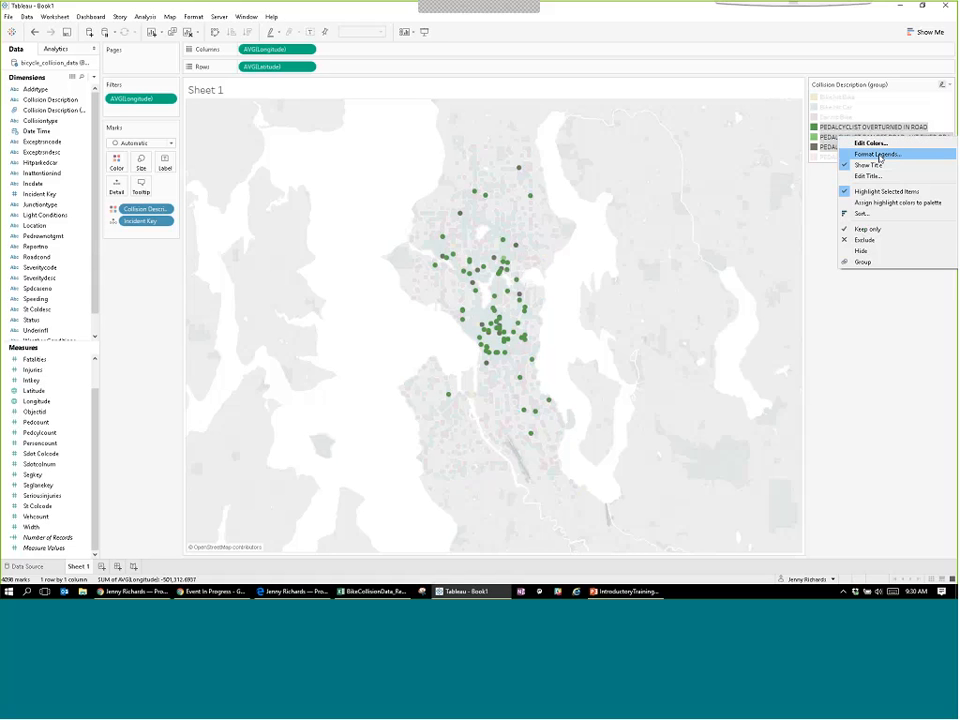
left_click(874, 261)
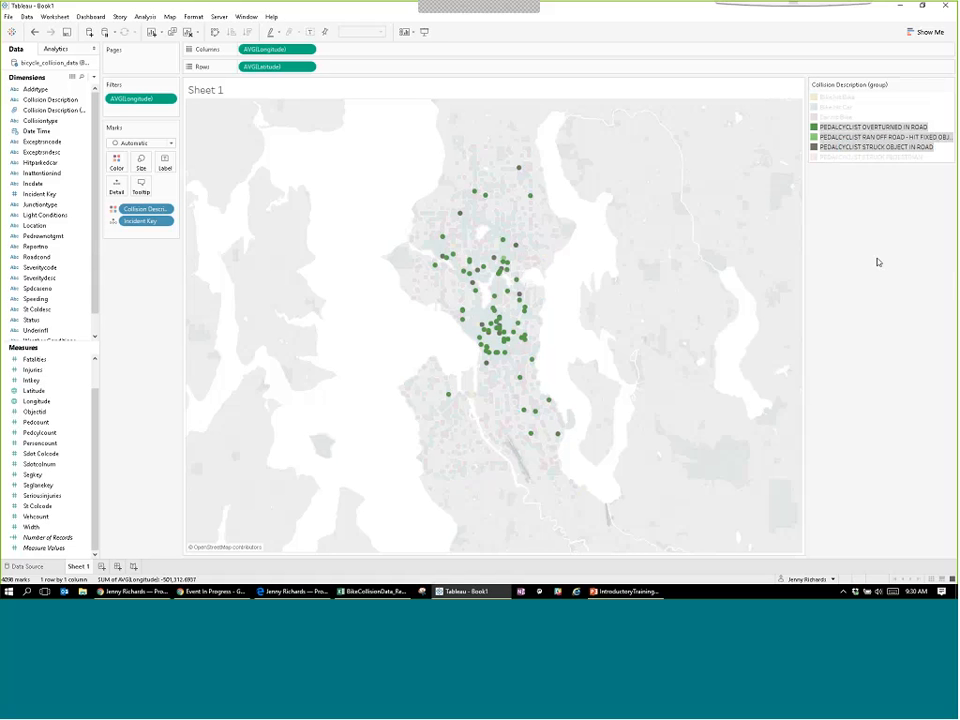
right_click(862, 130)
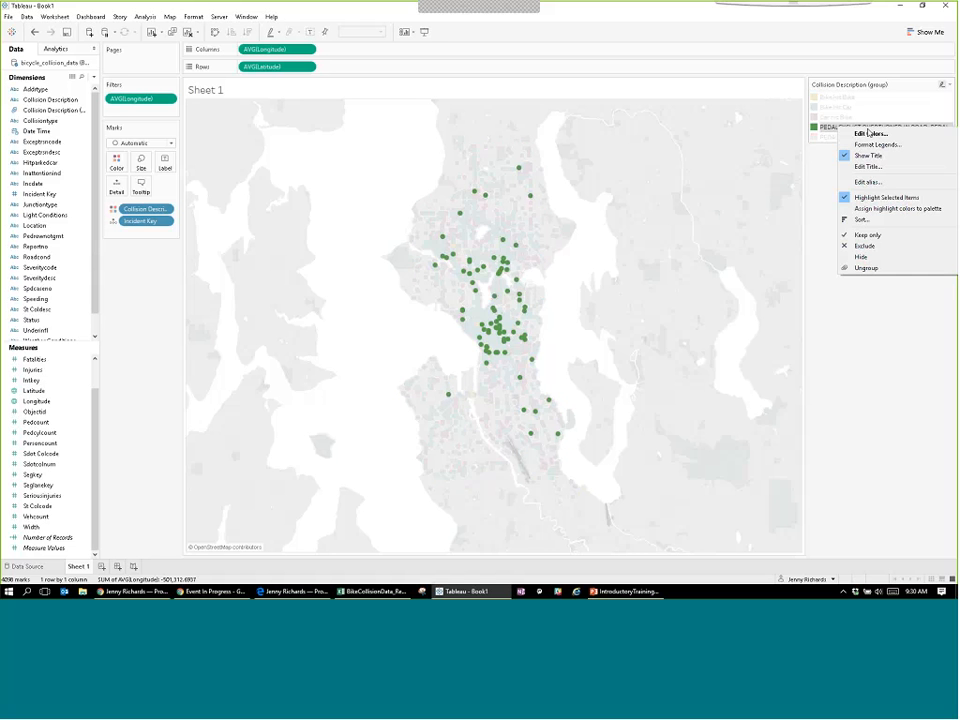
left_click(867, 182)
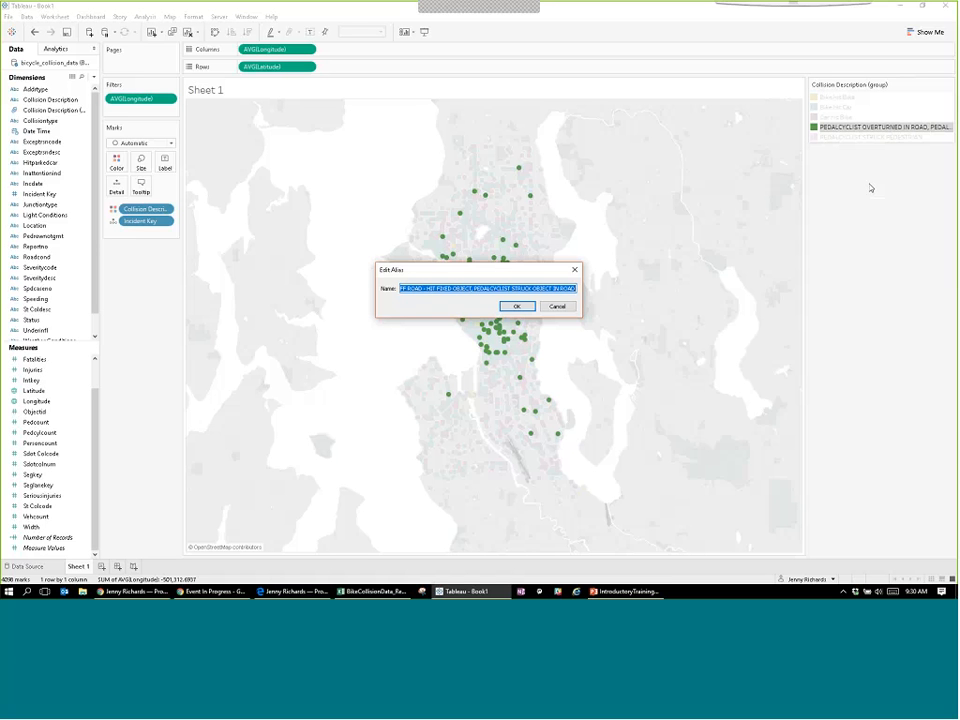
type("Solo")
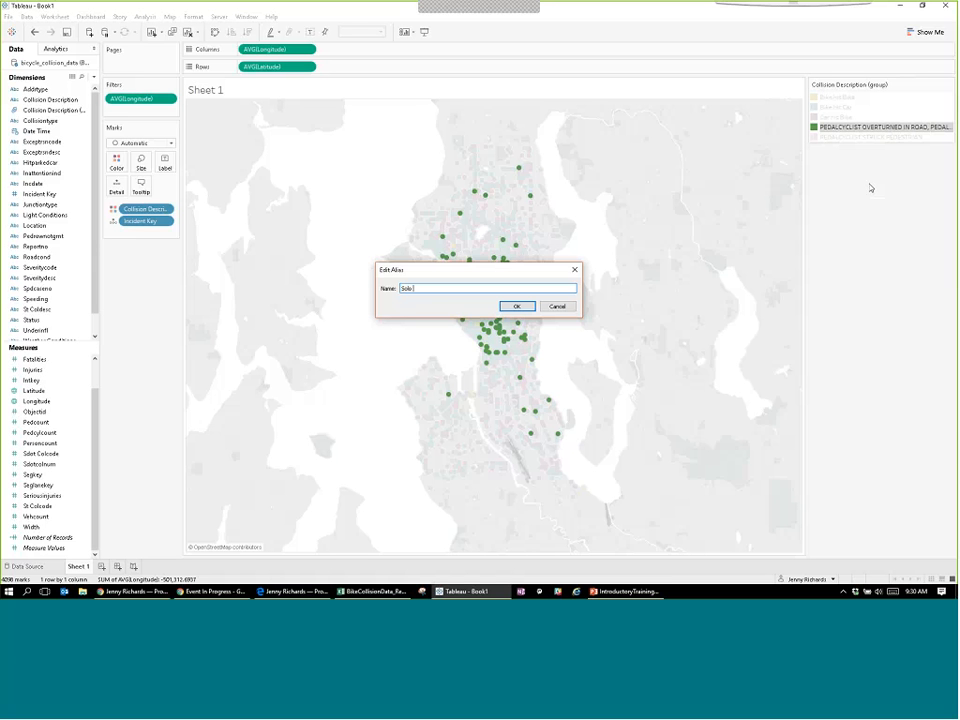
type(" Bike")
key("Return")
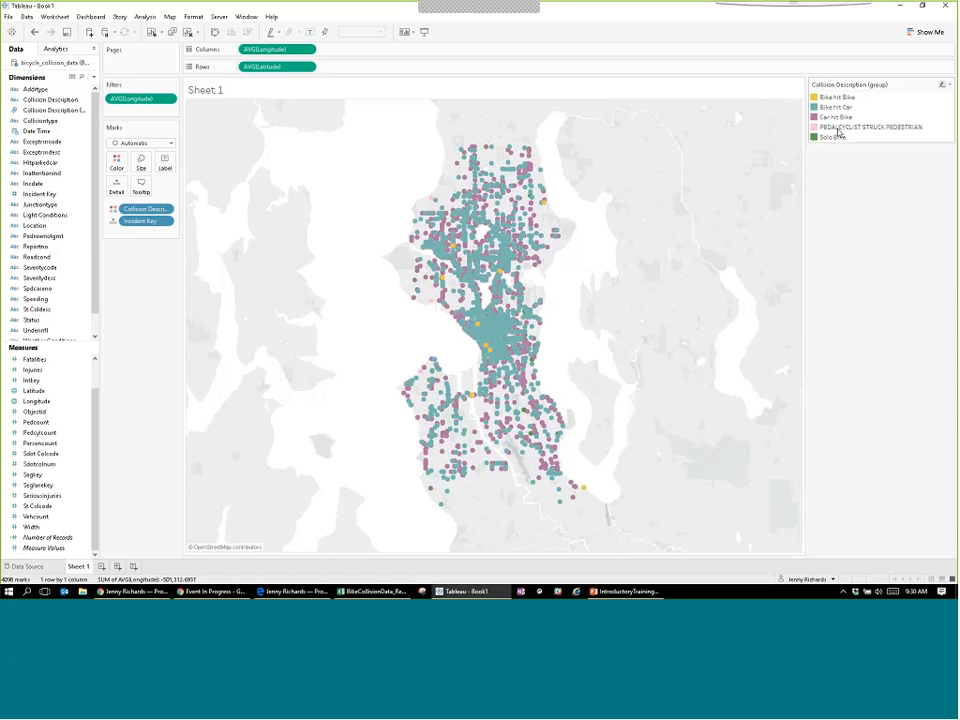
Give the PEDALCYCLIST STRUCK PEDESTRIAN category in the color legend the alias "Bike hit Pedestrian".
right_click(838, 128)
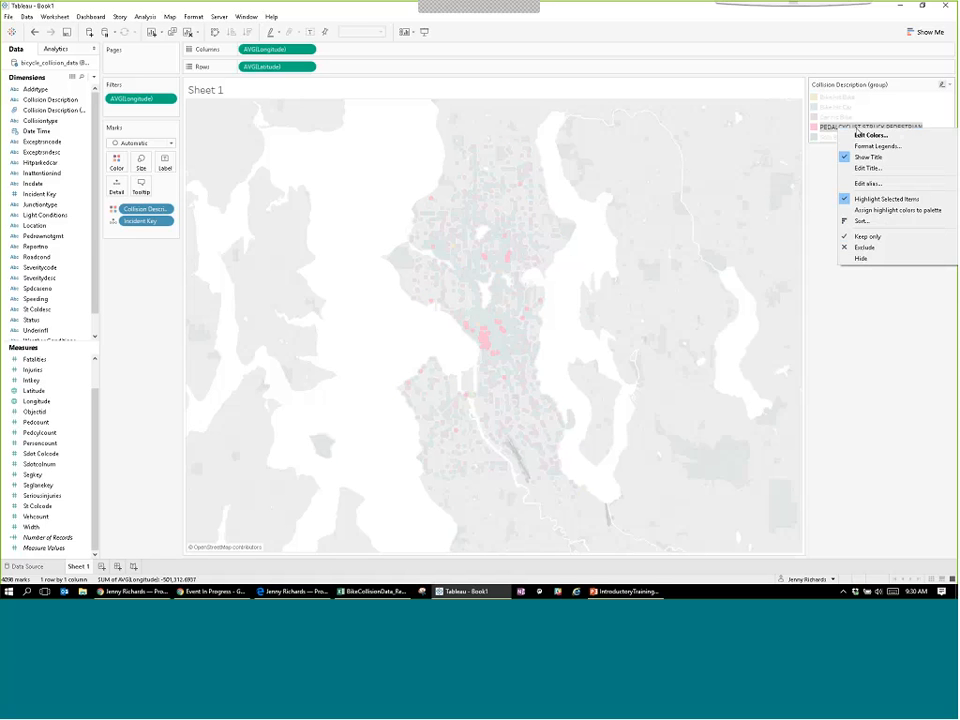
left_click(868, 184)
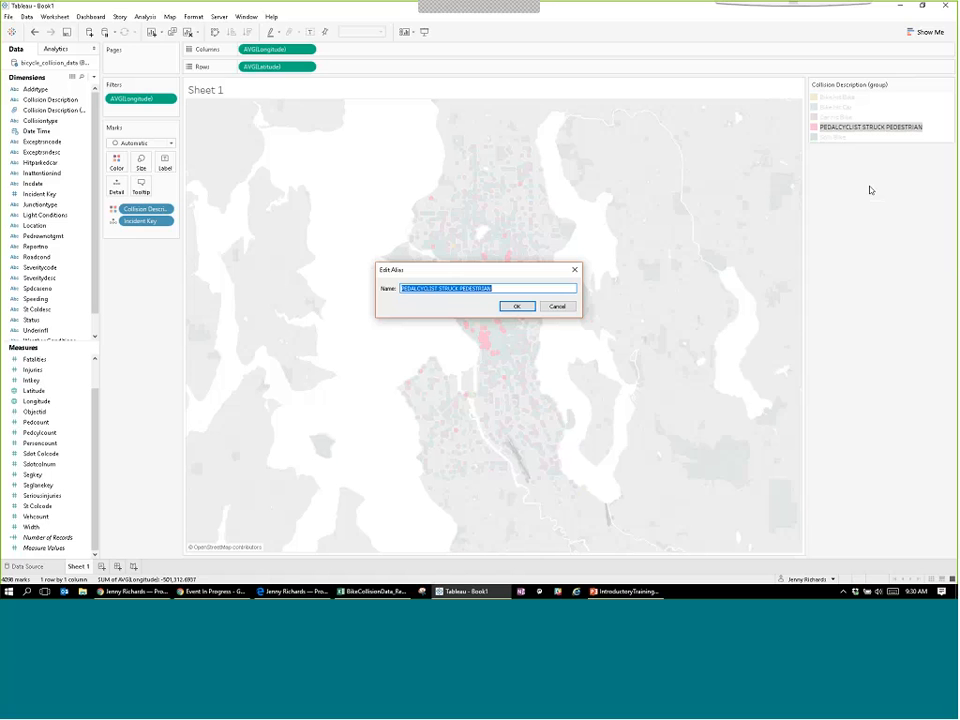
type("Bike hit ")
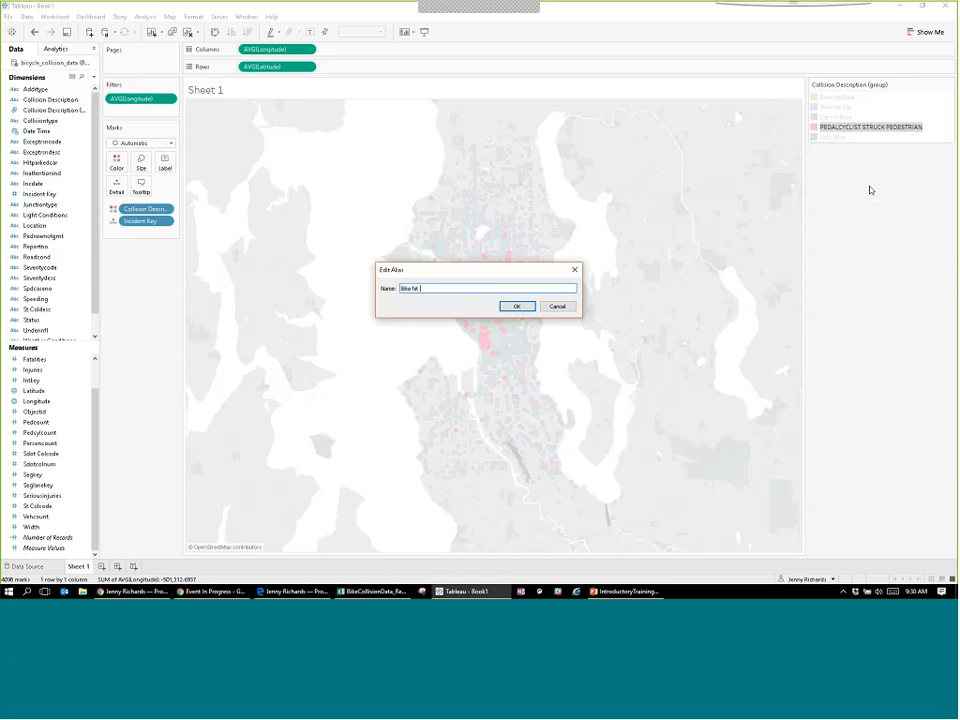
type("Pedestrian")
key("Return")
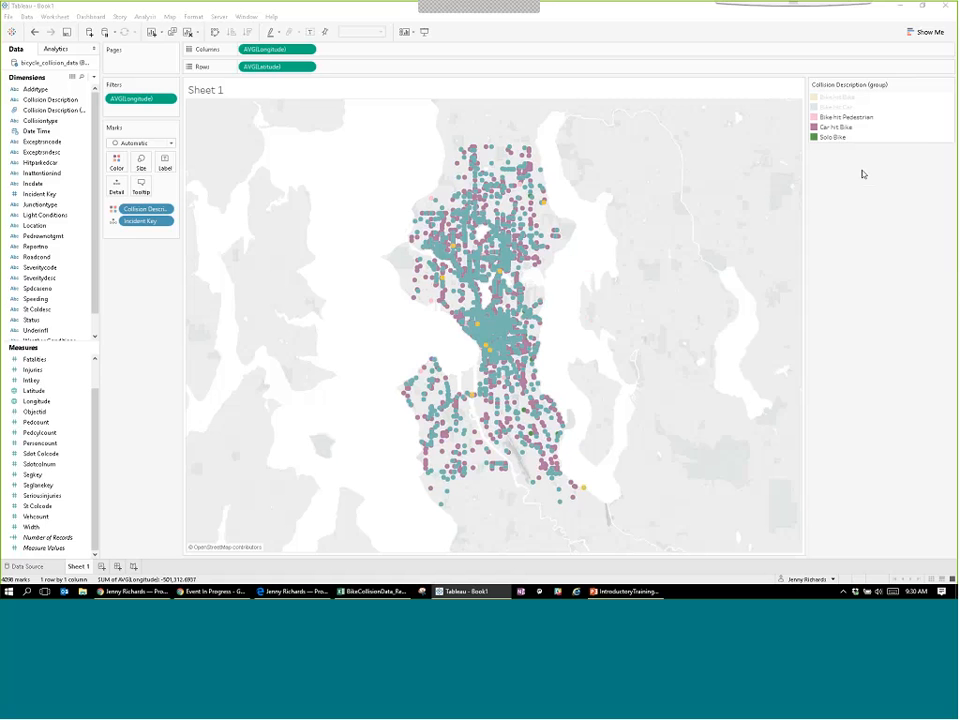
Reorder the color legend to Car hit Bike, Bike hit Car, Bike hit Bike, Bike hit Pedestrian, Solo Bike.
left_click(838, 128)
mouse_move(839, 131)
left_mouse_down()
mouse_move(840, 98)
mouse_move(840, 107)
left_mouse_up()
left_click(840, 98)
left_click(840, 121)
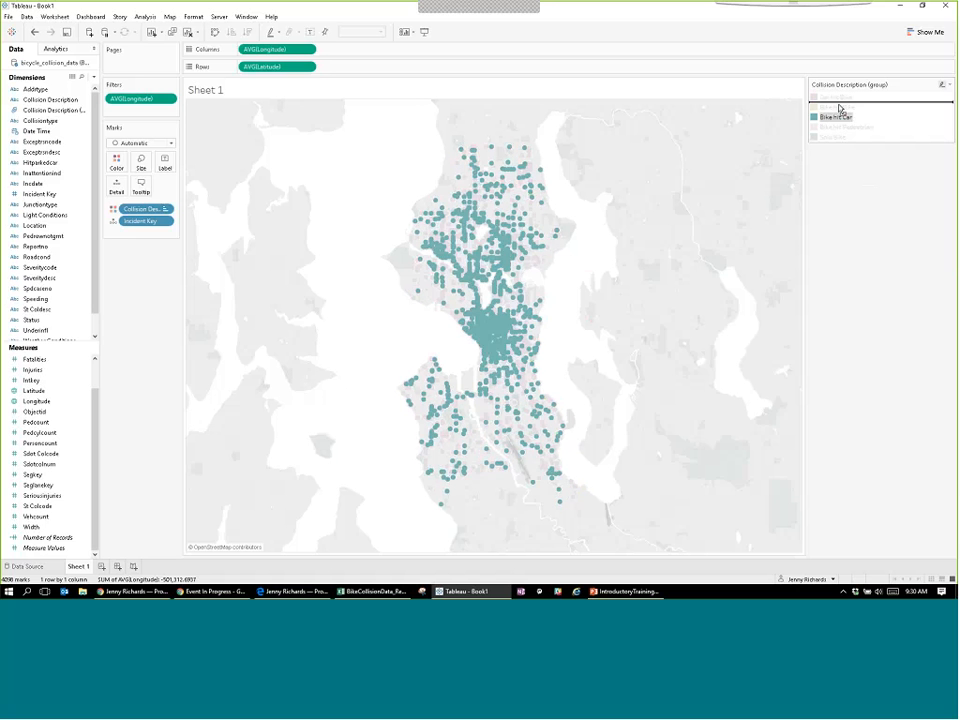
left_click(838, 154)
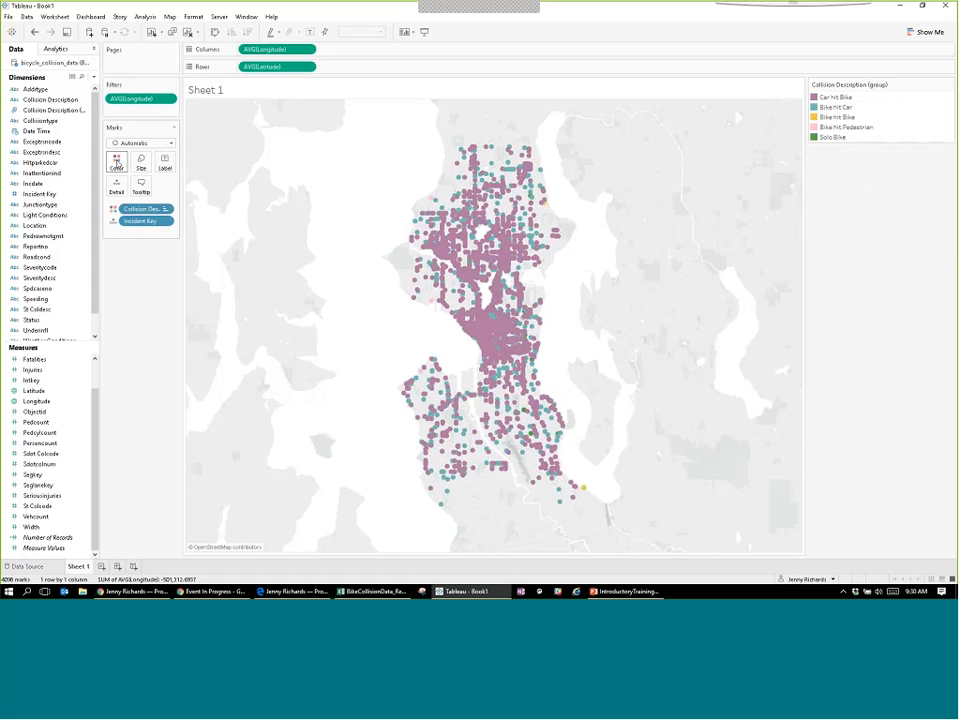
Assign red to Car hit Bike and a medium blue from the Blue palette to Bike hit Car.
left_click(116, 163)
left_click(152, 193)
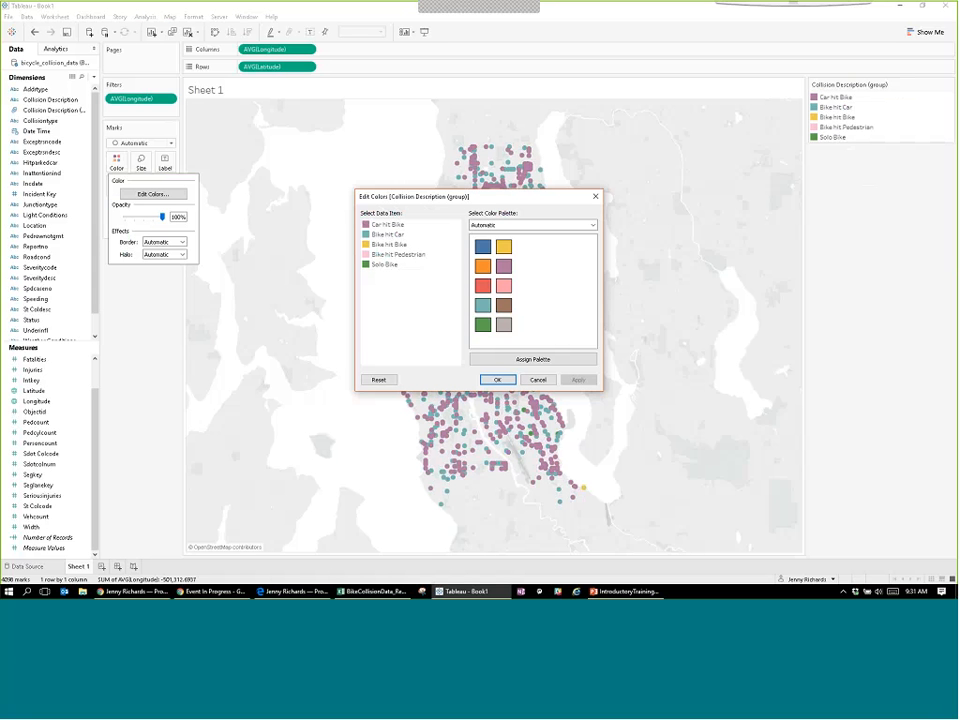
left_click(386, 226)
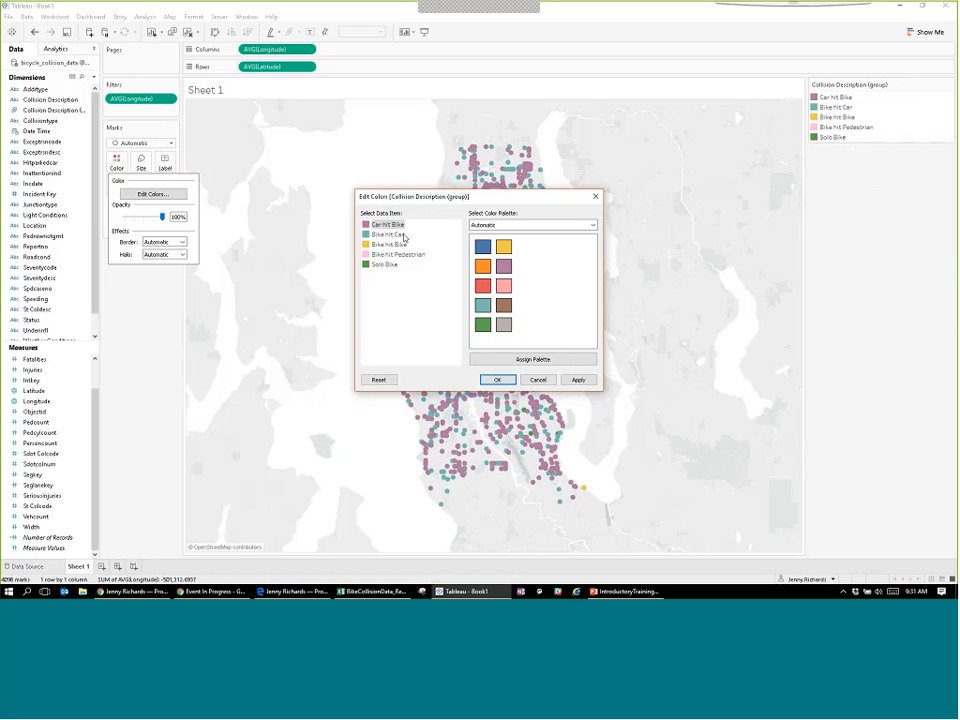
left_click(400, 235)
left_click(502, 225)
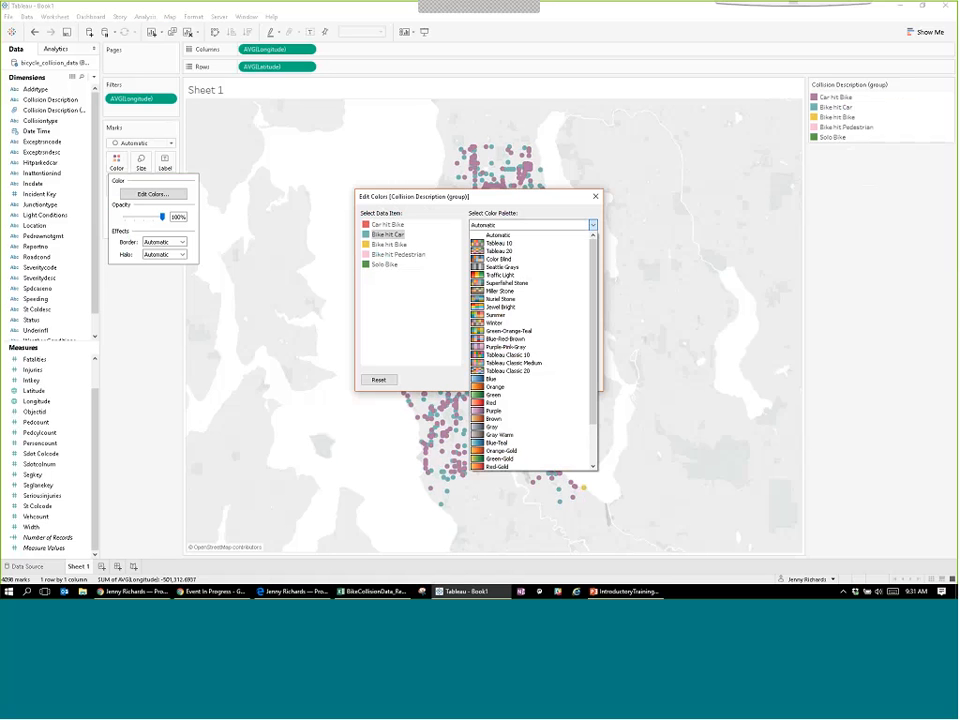
left_click(505, 379)
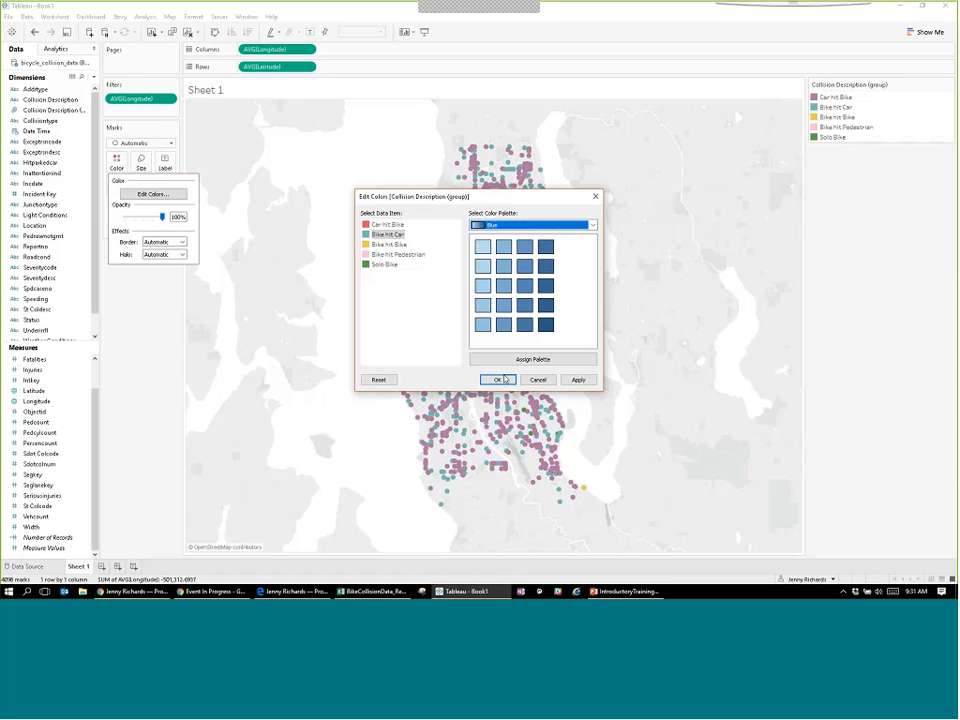
left_click(527, 268)
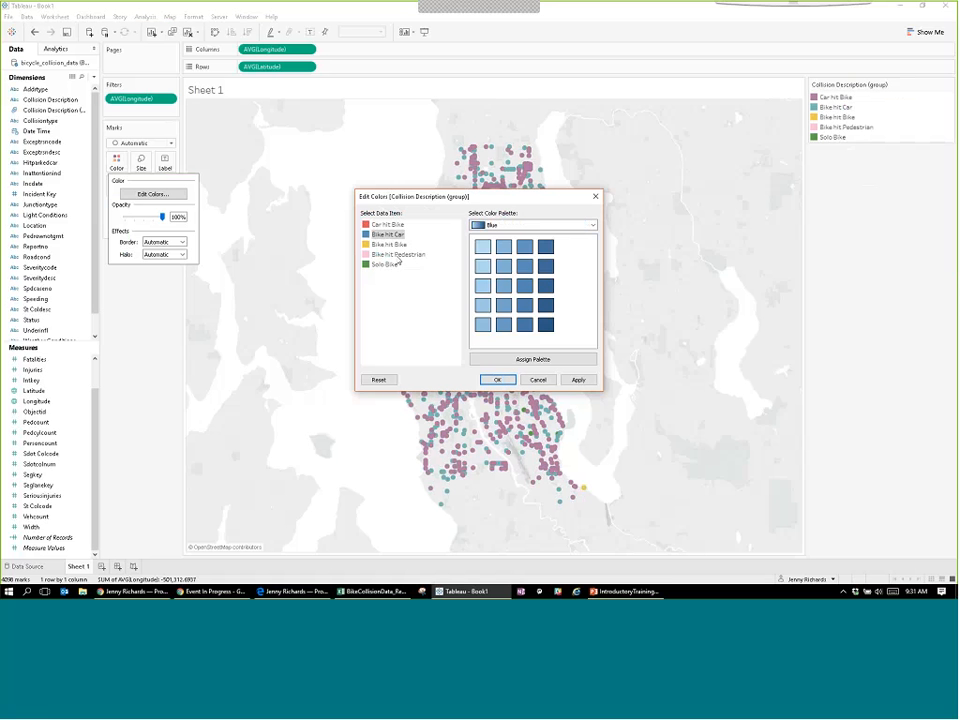
Assign a medium purple from the Purple palette to Bike hit Pedestrian and apply the edited colors to the map.
left_click(398, 255)
left_click(491, 225)
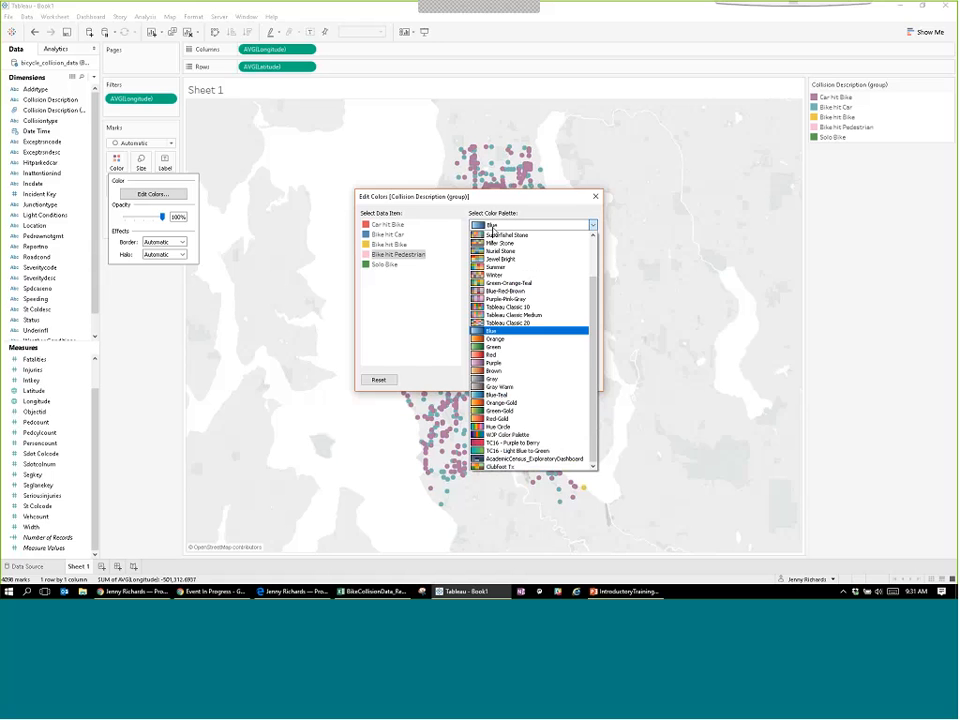
left_click(507, 362)
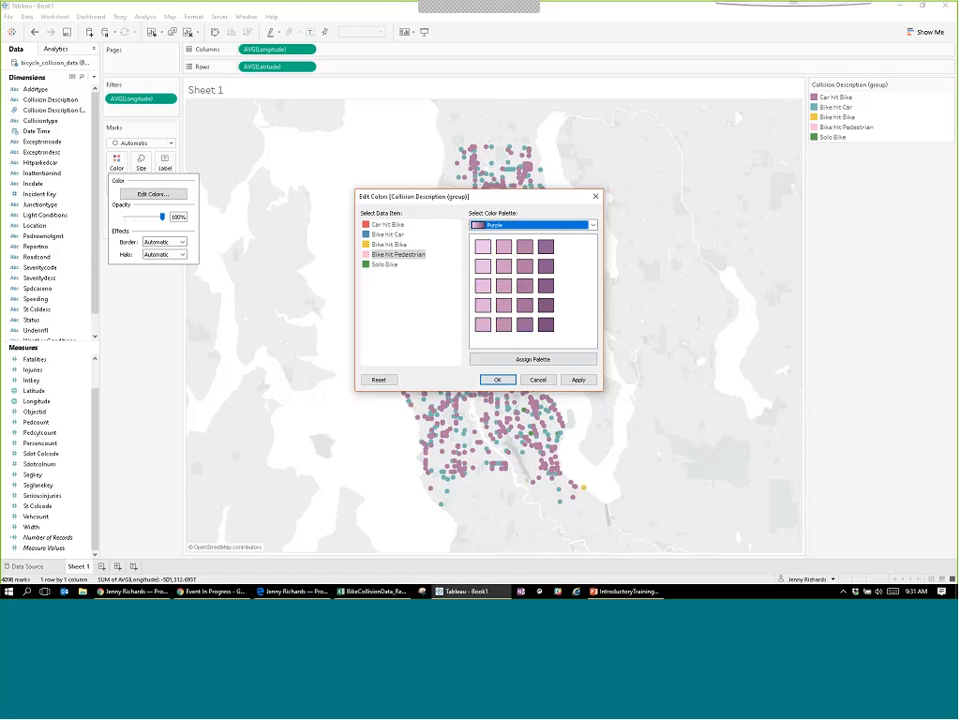
left_click(525, 286)
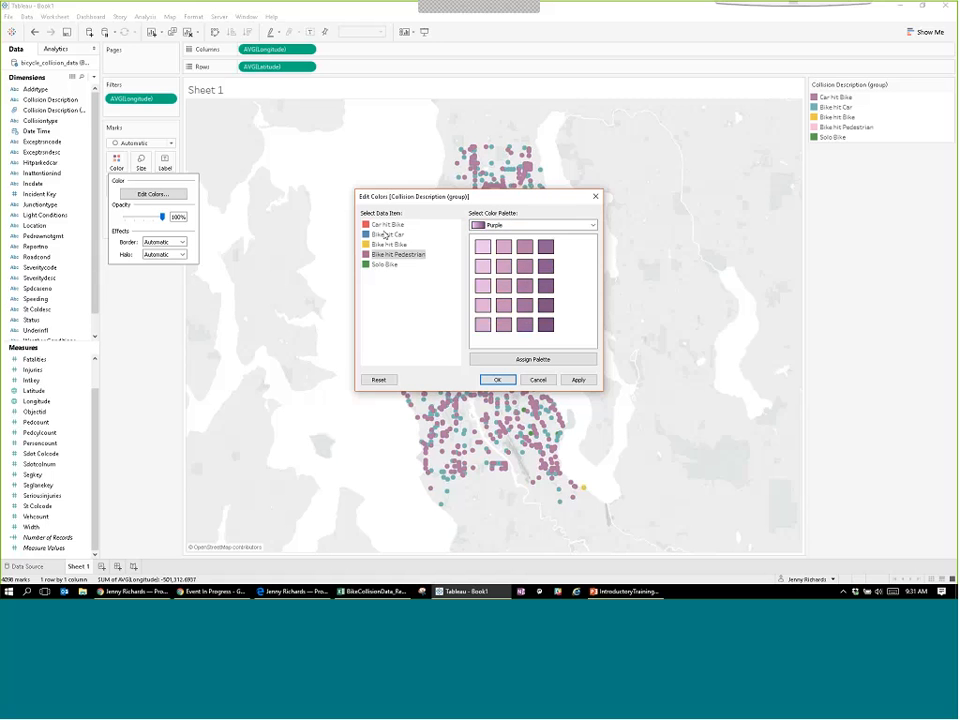
left_click(538, 379)
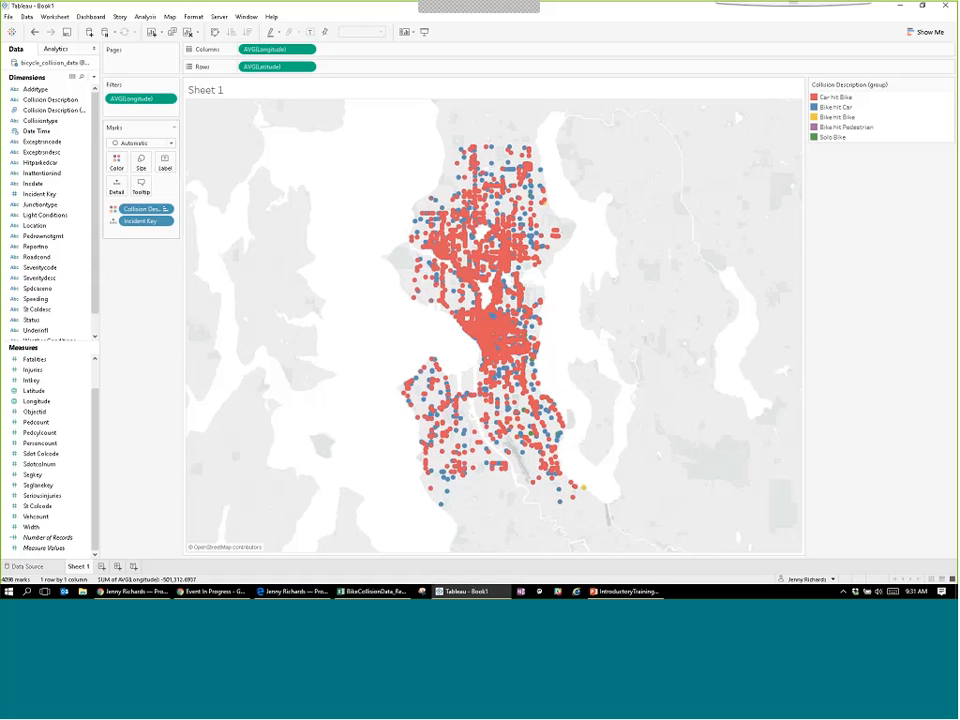
Lower the marks' opacity to 69% and try light and black borders, settling on a dark gray border.
left_click(117, 162)
left_click_drag(162, 221, 150, 220)
left_click(182, 242)
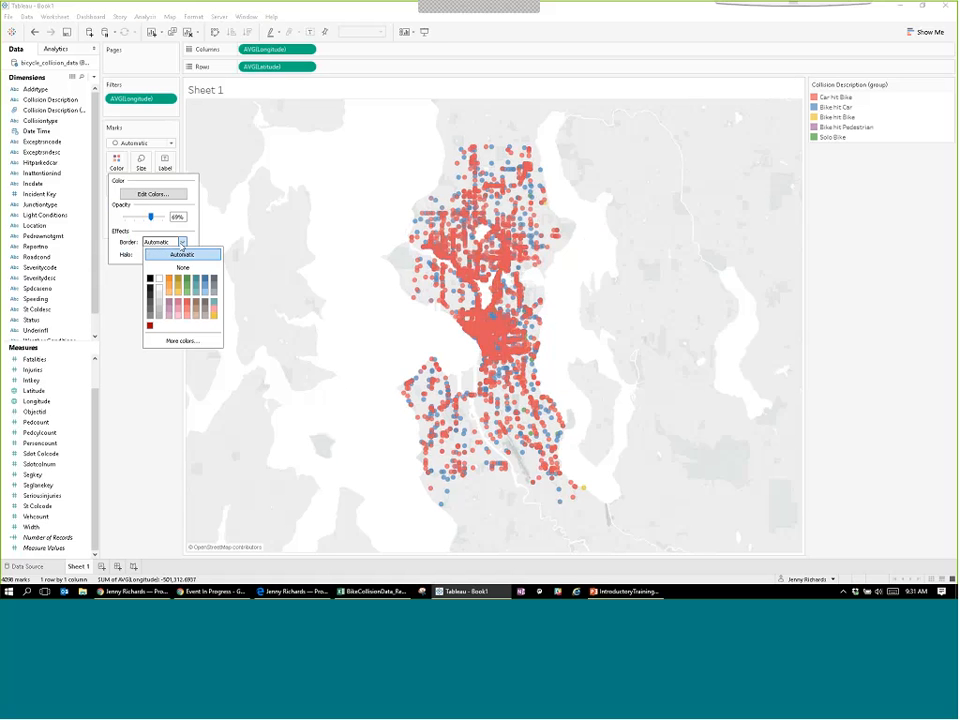
left_click(160, 290)
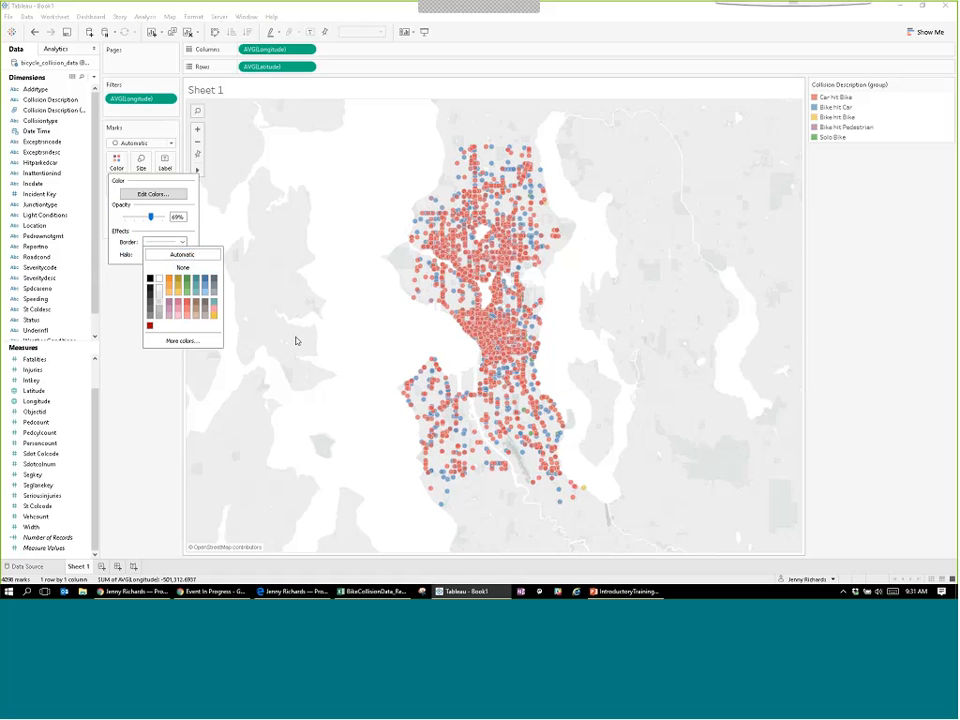
left_click(150, 280)
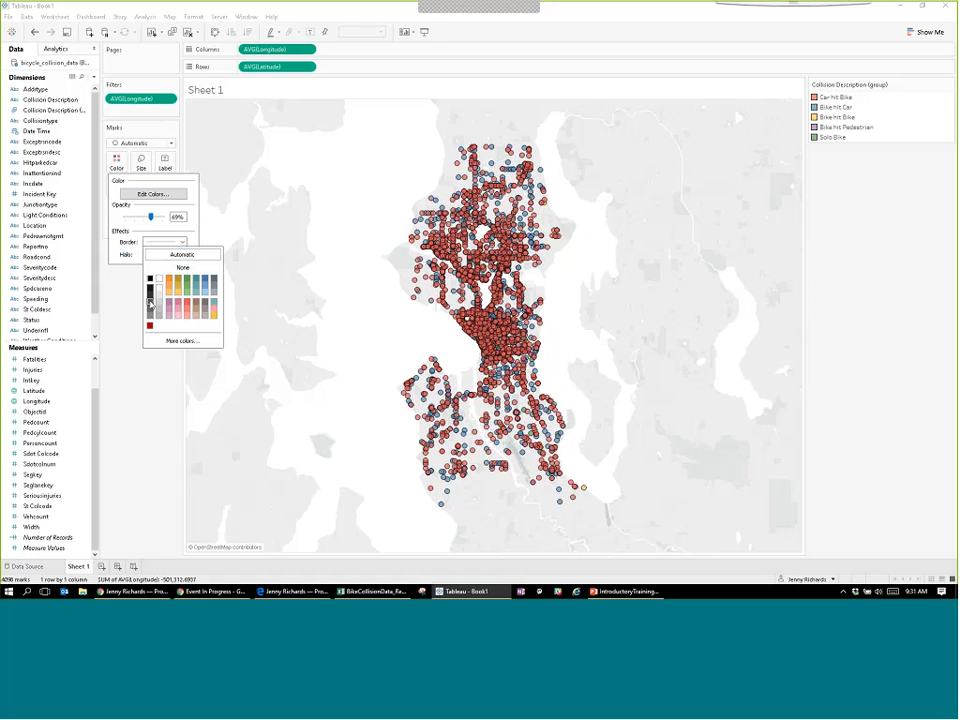
left_click(150, 302)
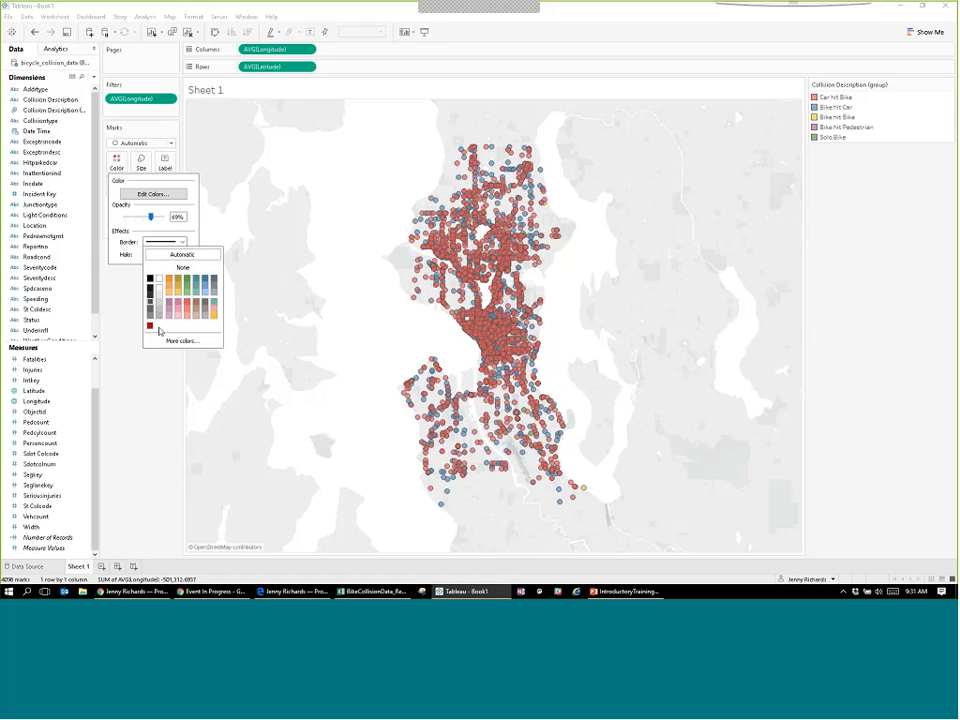
left_click(152, 374)
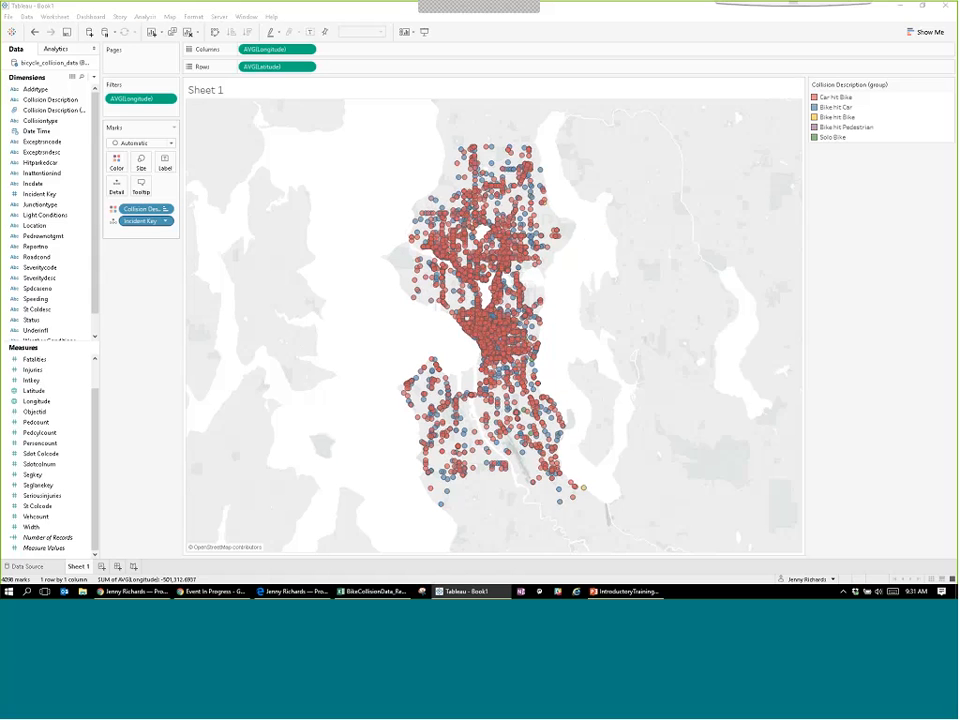
Reduce the size of the collision marks on the map and review the mark color settings without changing them.
left_click(141, 162)
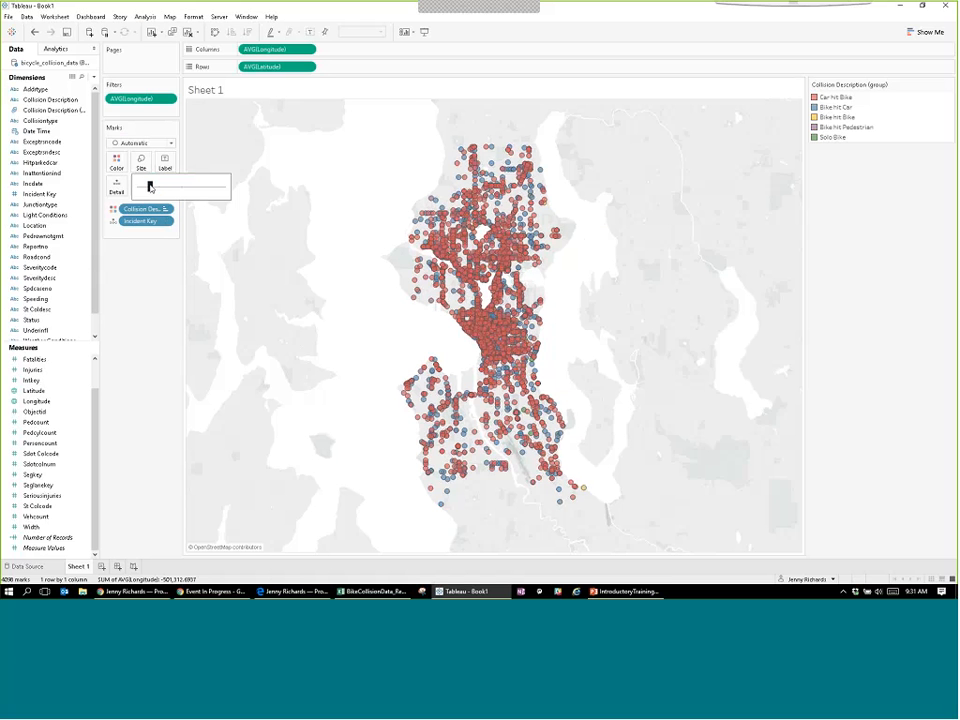
left_click_drag(157, 184, 150, 187)
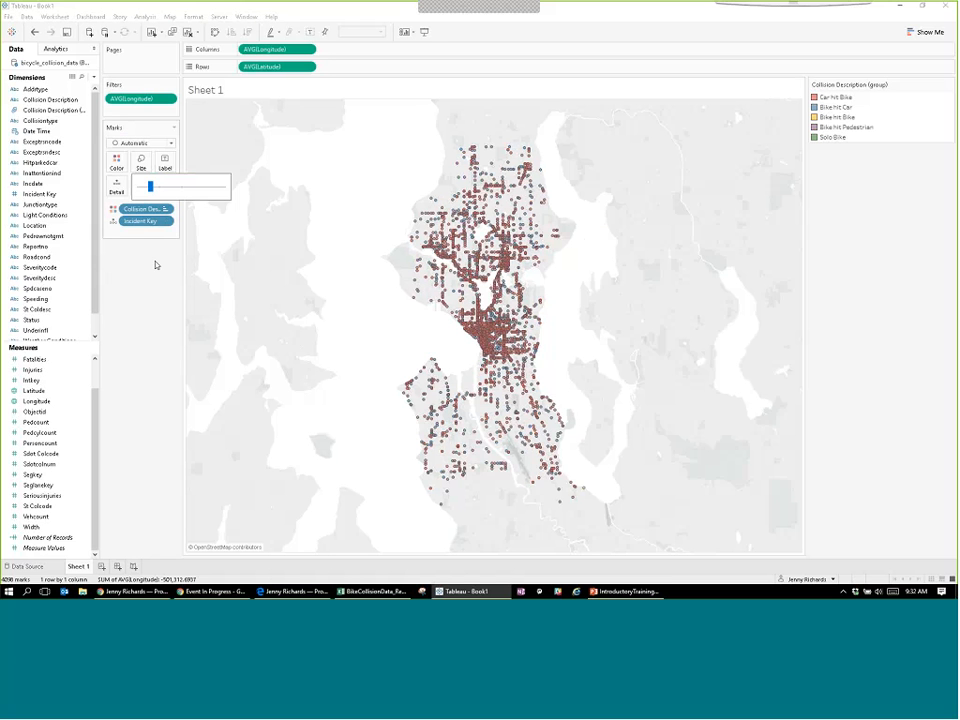
left_click(116, 160)
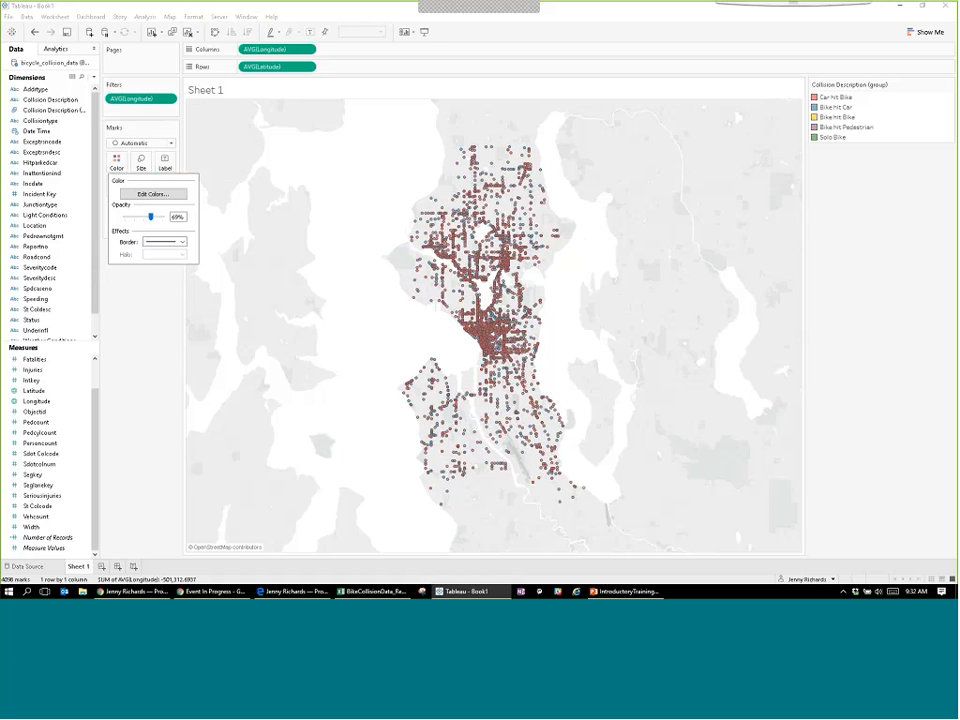
left_click(173, 288)
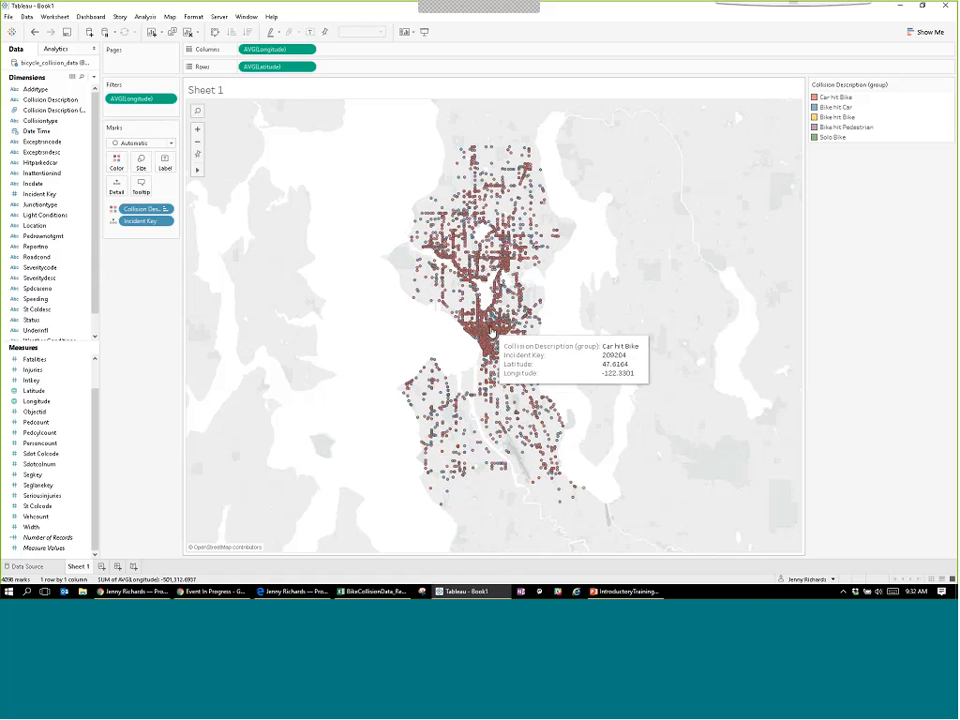
Review the default tooltip content and add the Location dimension to the tooltip.
left_click(141, 189)
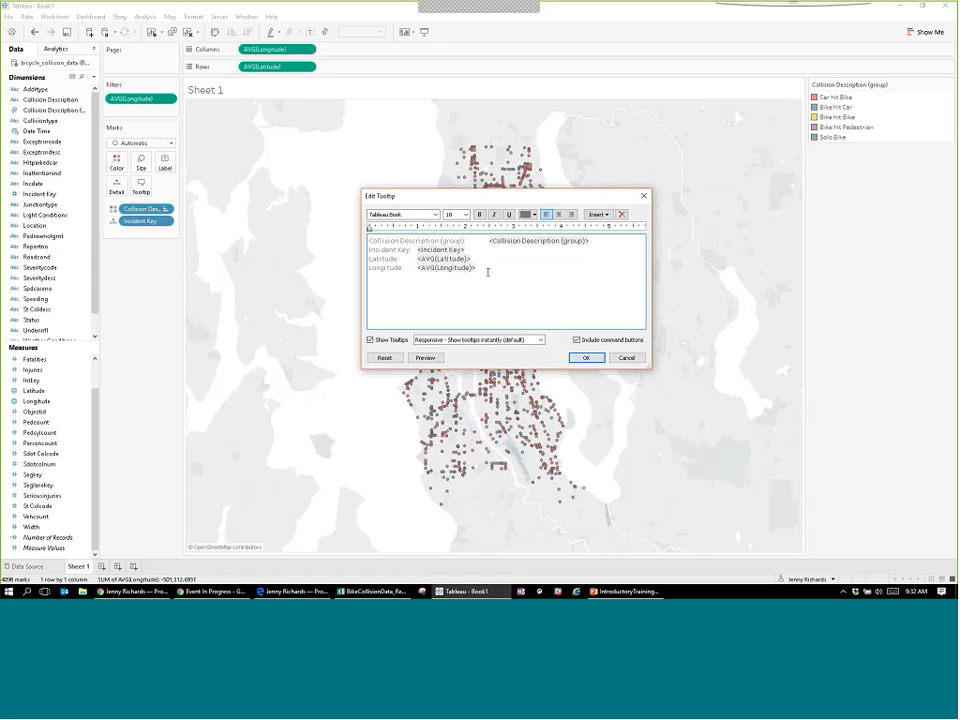
left_click(580, 357)
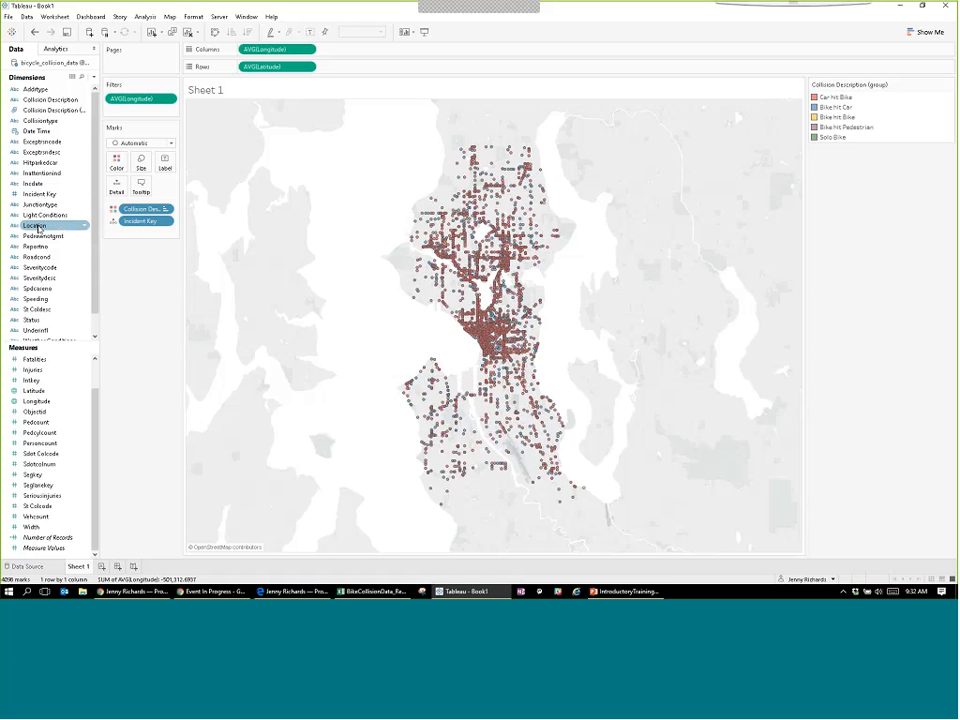
left_click_drag(30, 229, 142, 187)
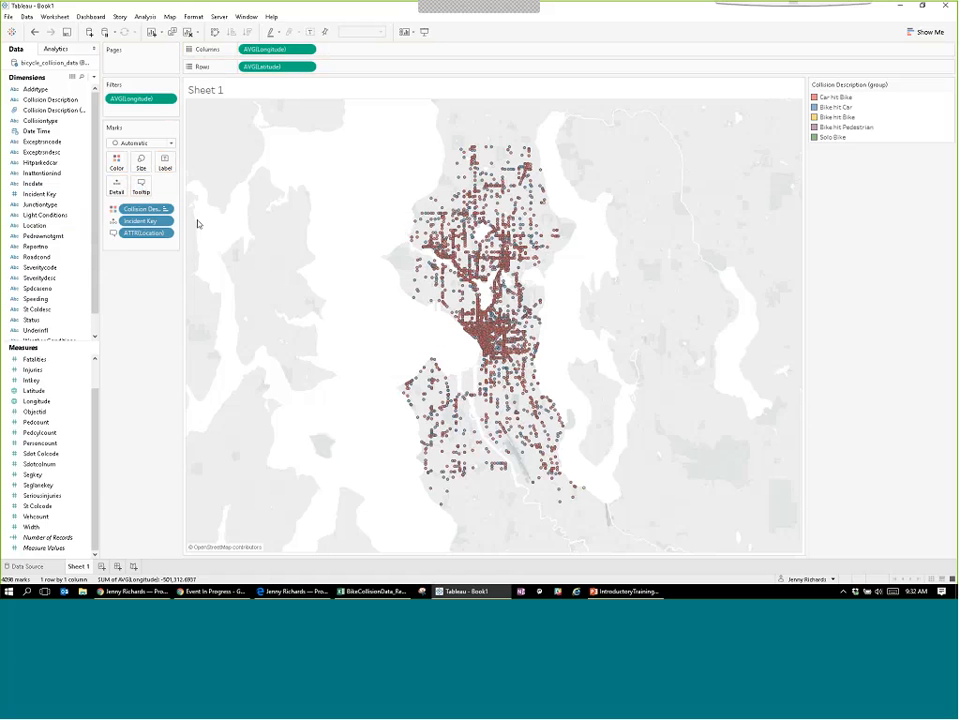
mouse_move(448, 258)
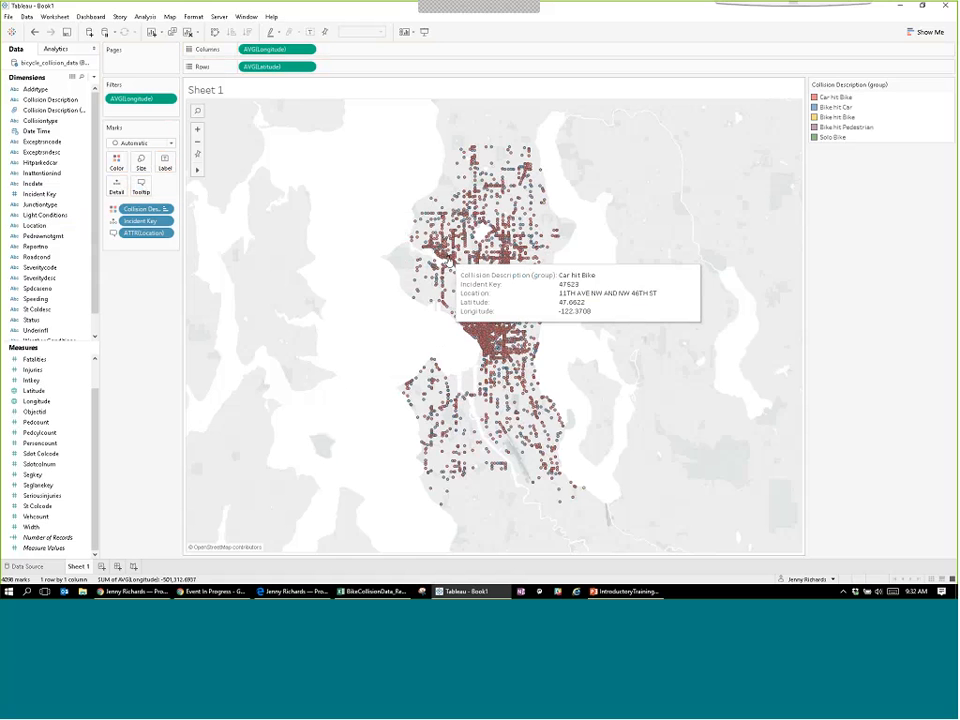
Remove the Latitude, Longitude and Incident Key lines from the tooltip text.
left_click(141, 186)
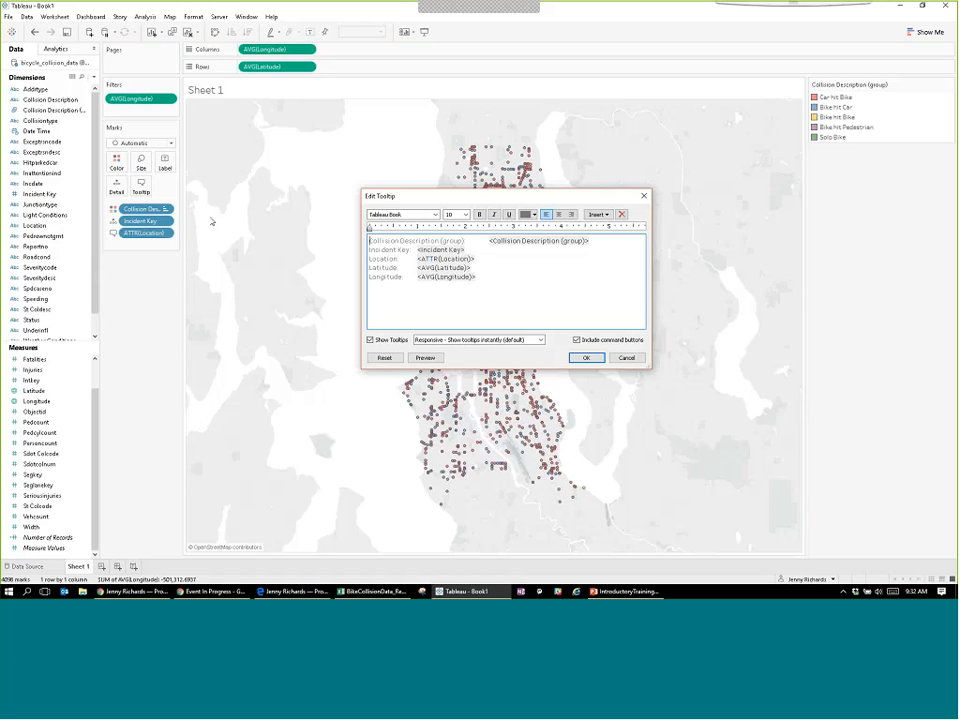
left_click(482, 276)
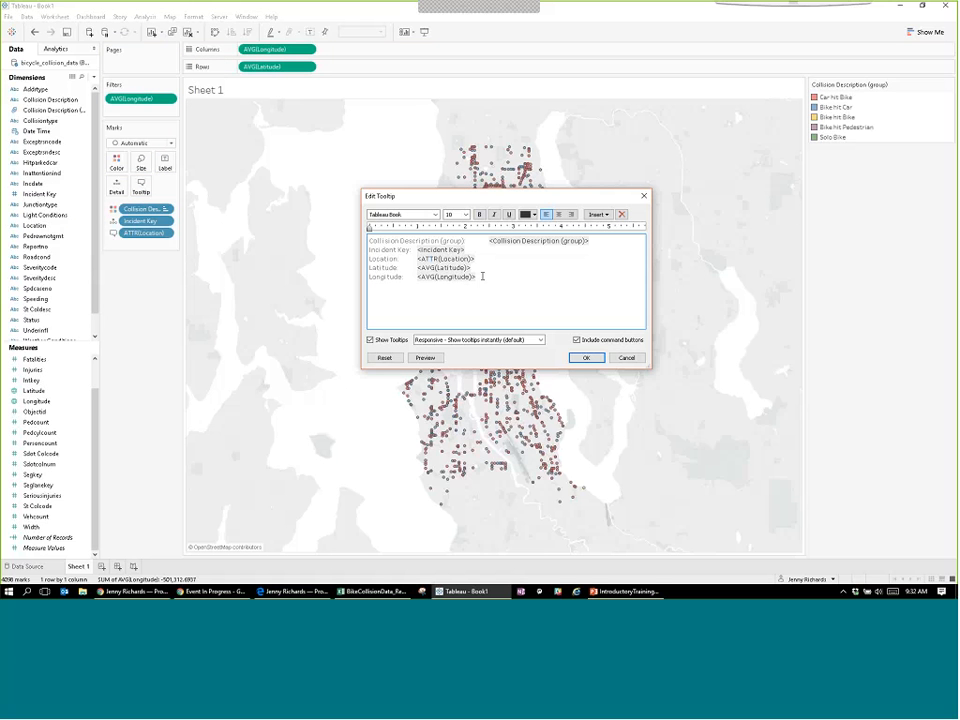
left_click_drag(482, 276, 369, 267)
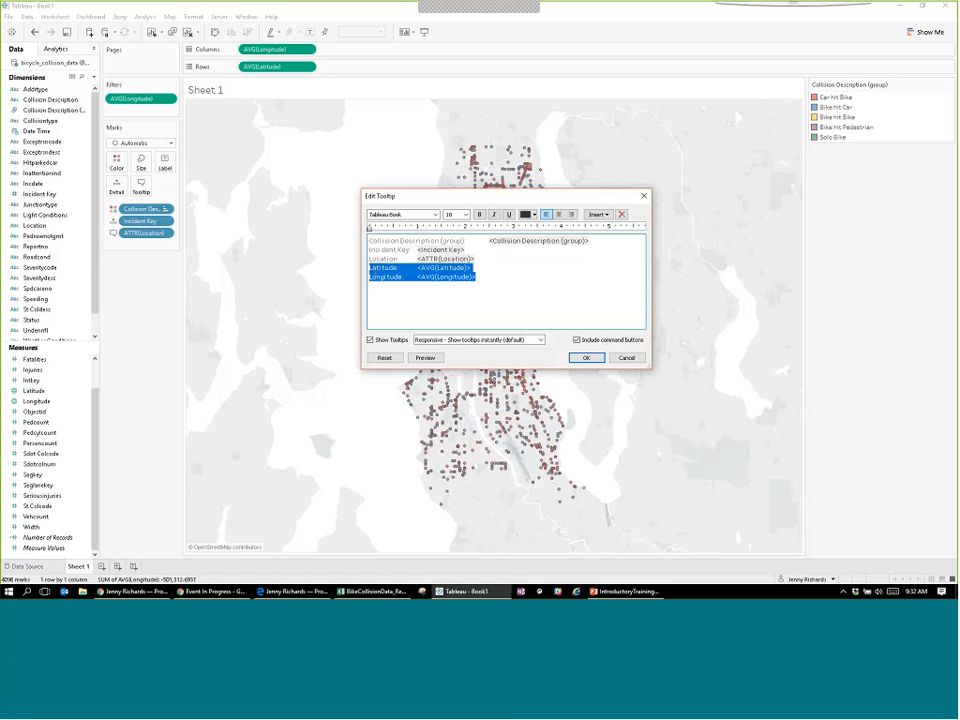
key("Delete")
key("BackSpace")
key("Delete")
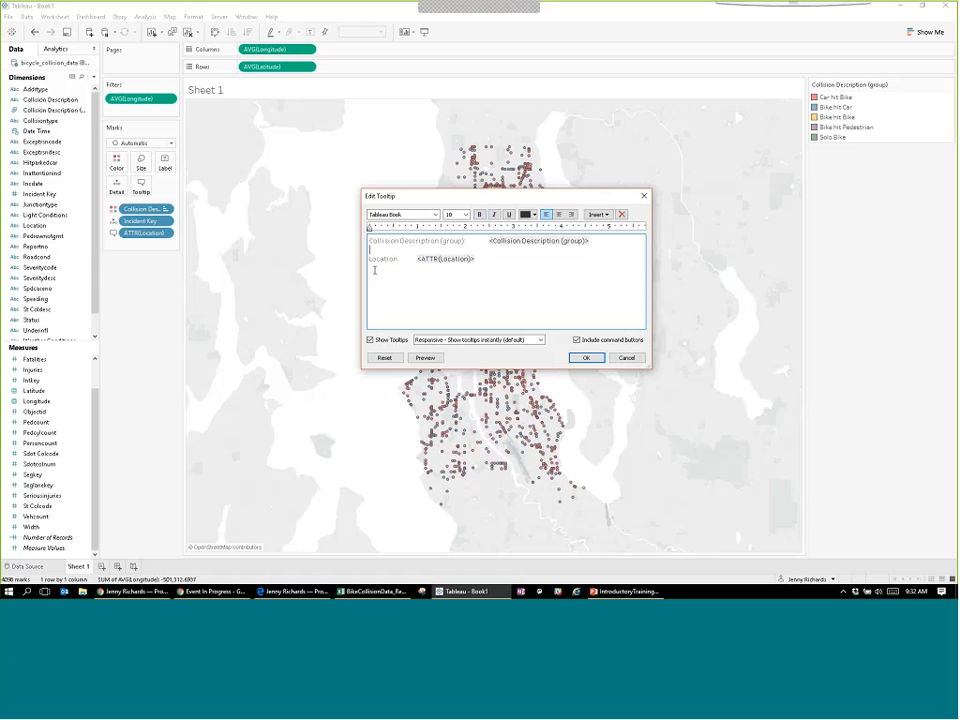
key("Delete")
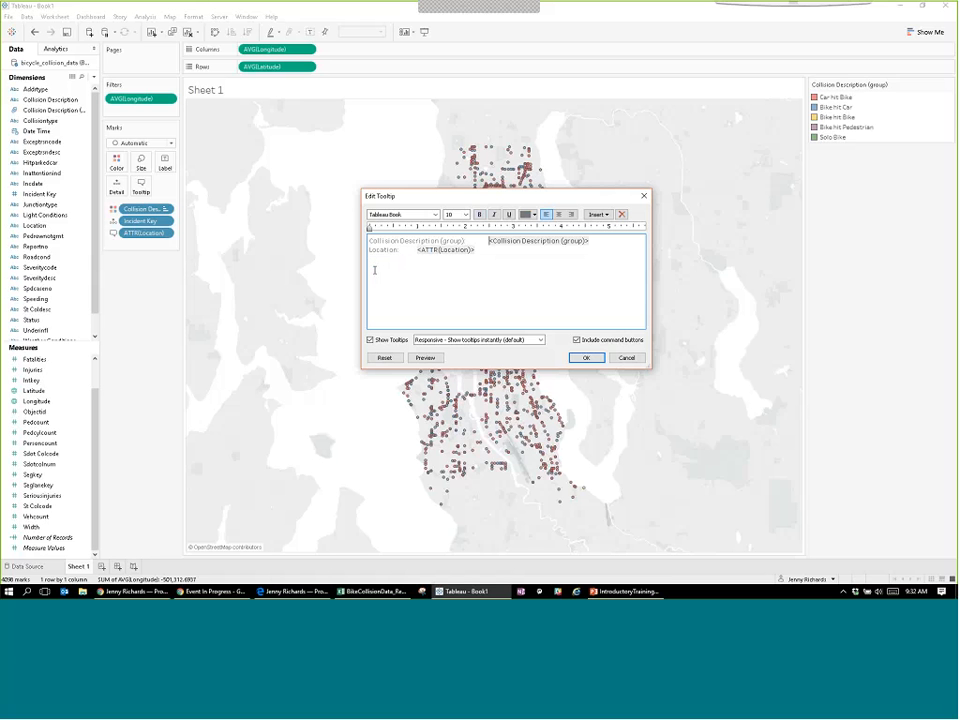
Remove the "Collision Description (group):" and "Location:" labels from the tooltip, keeping only their field values.
key("shift+Home")
key("Delete")
left_click(375, 270)
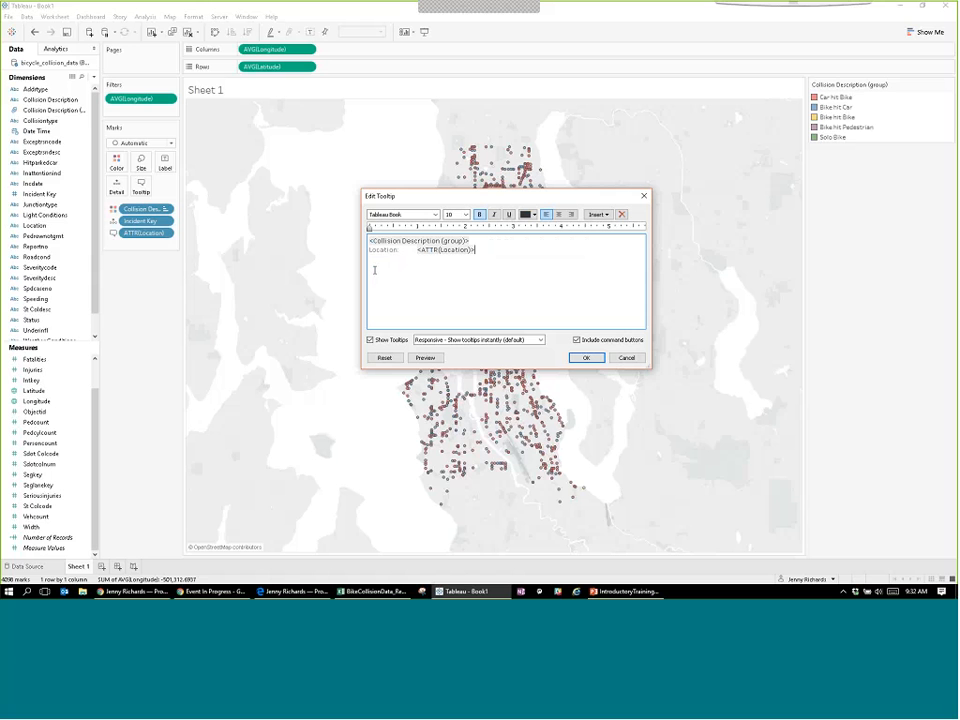
key("shift+Home")
key("Delete")
Center all the tooltip text and set the Collision Description (group) line to font size 12.
key("shift+Up")
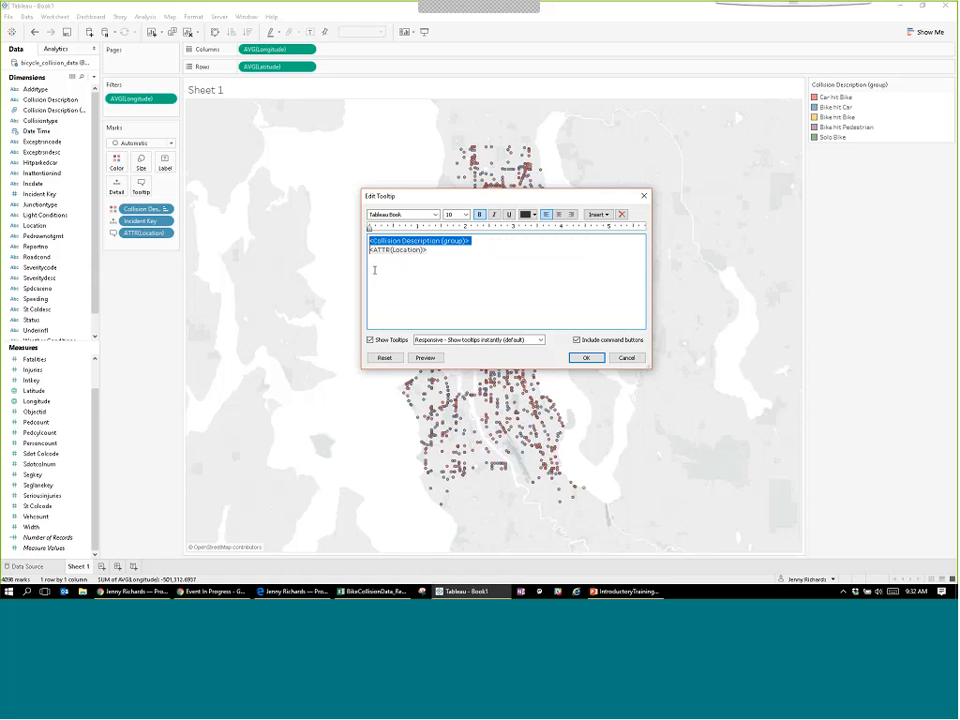
key("ctrl+a")
key("ctrl+e")
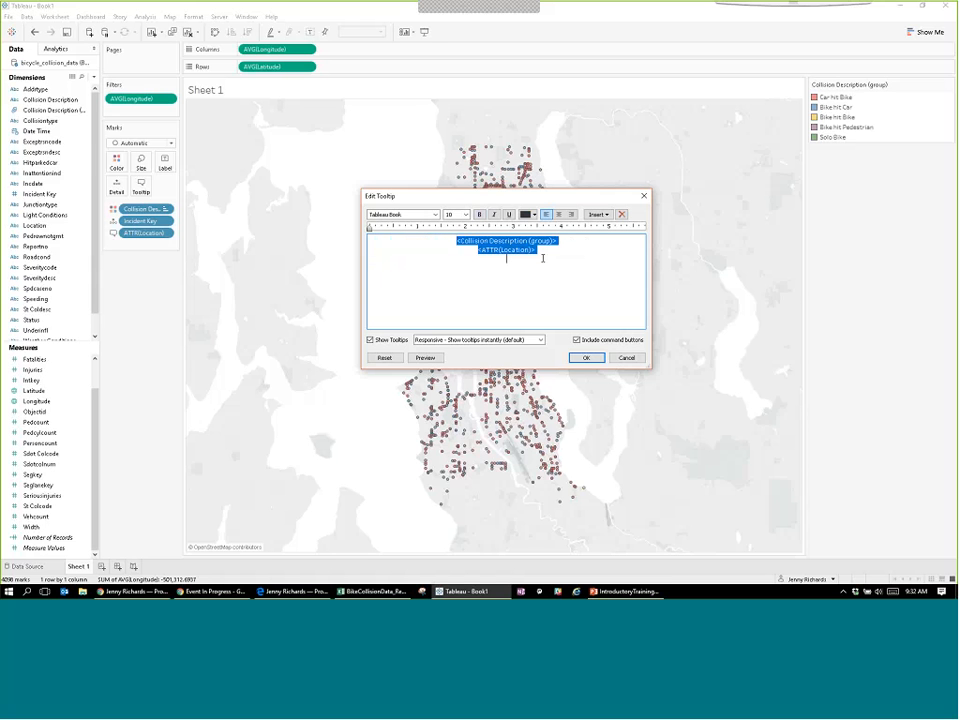
key("shift+Up")
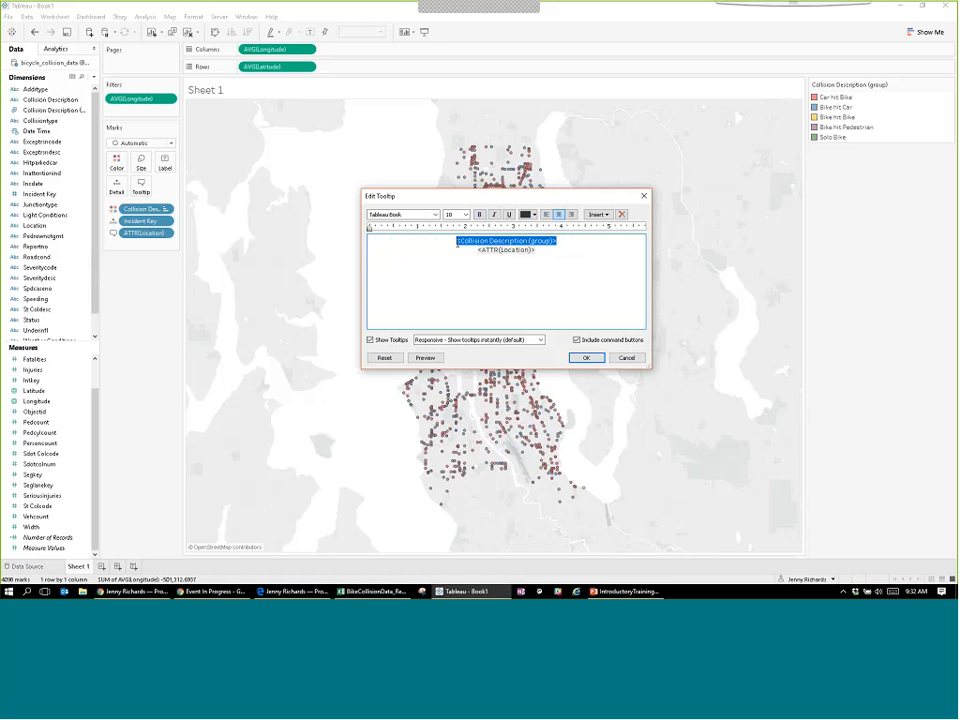
left_click(465, 215)
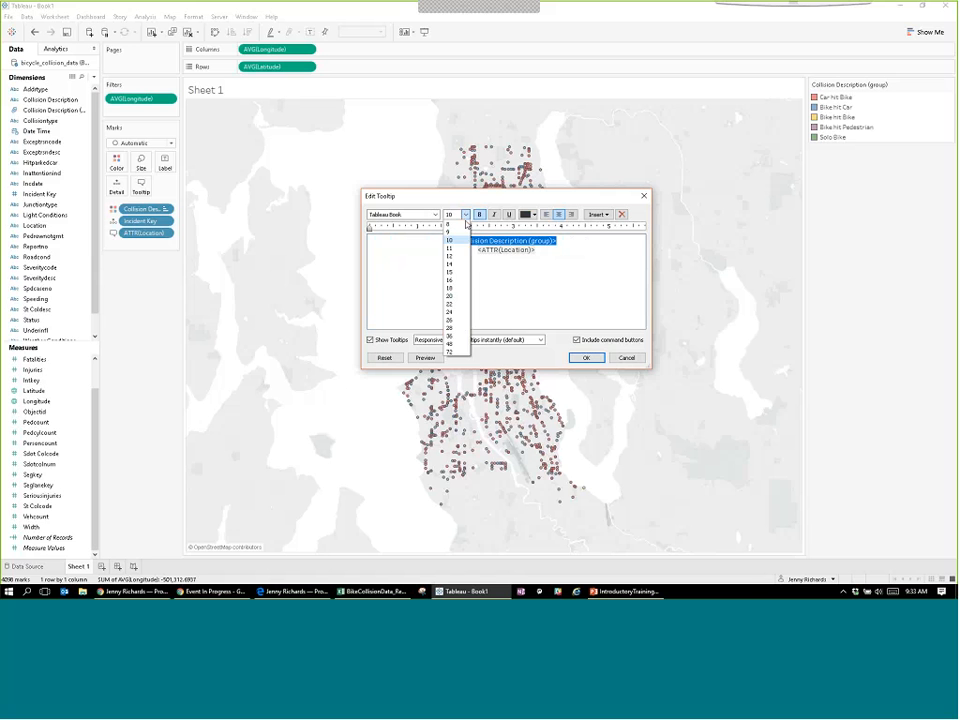
left_click(449, 256)
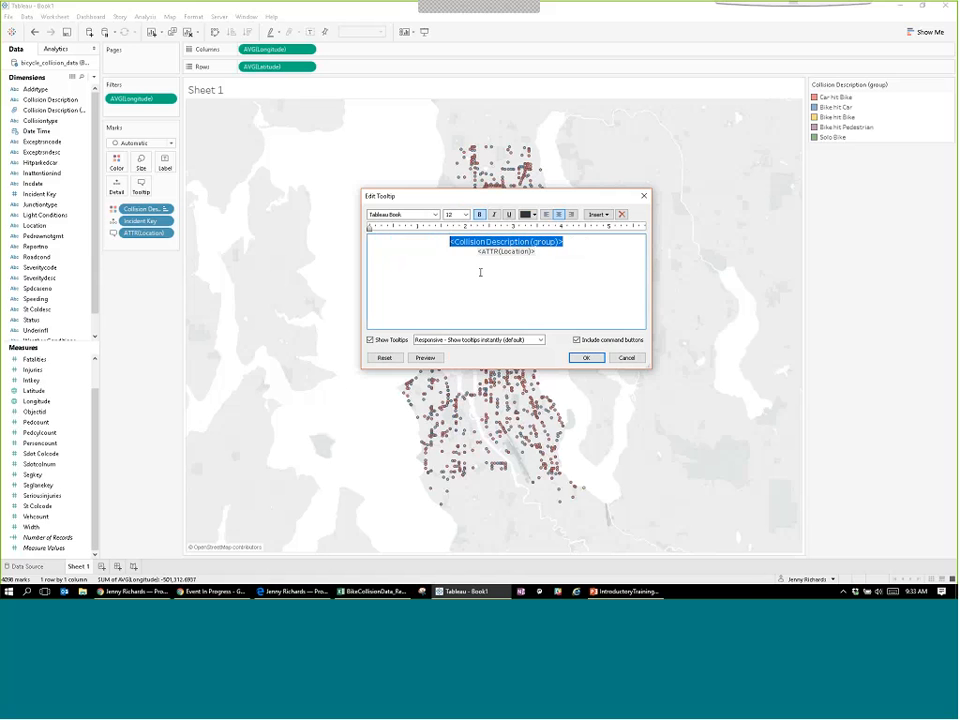
left_click(587, 357)
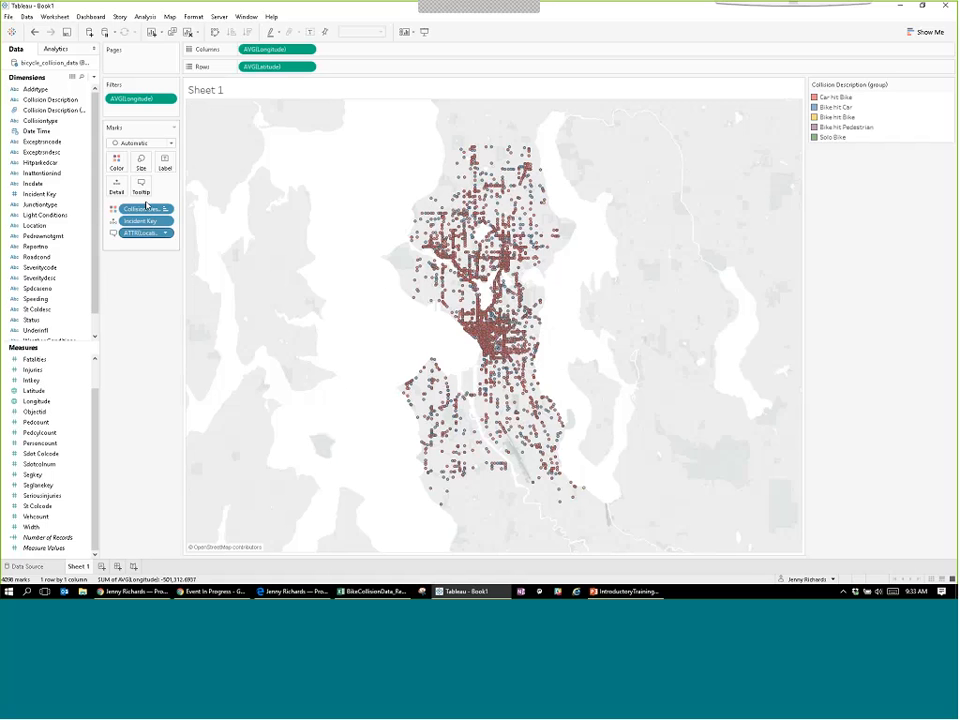
left_click(140, 187)
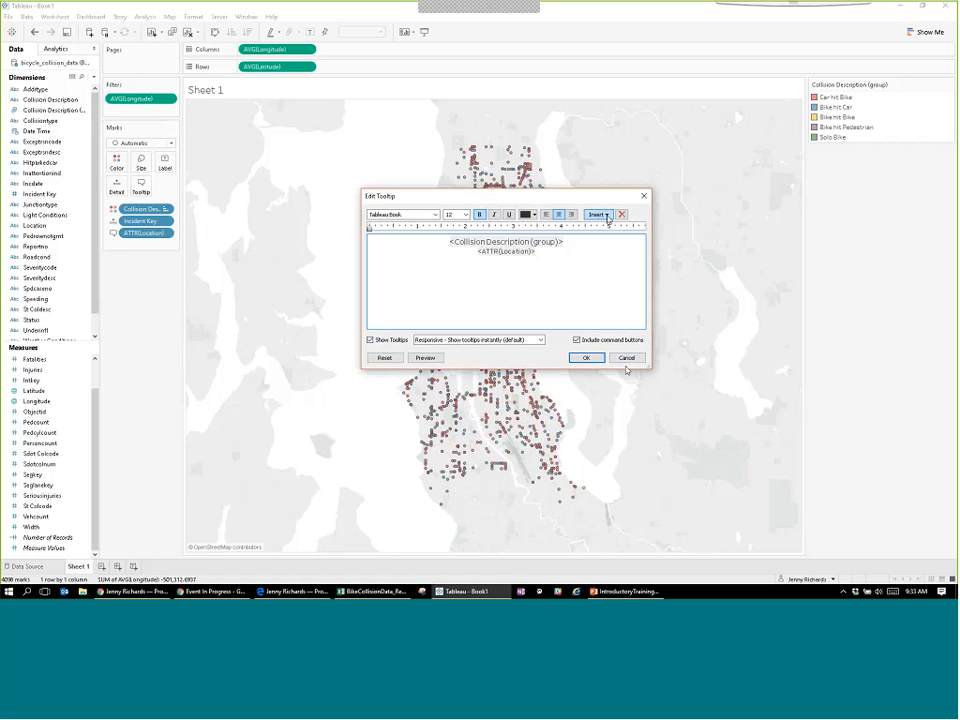
left_click(586, 357)
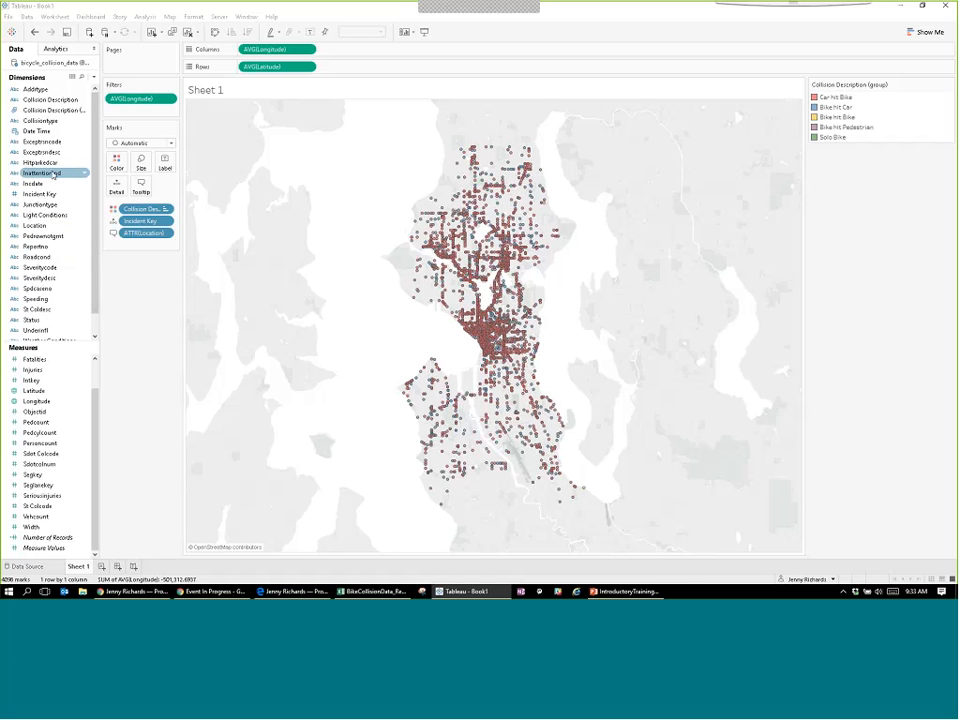
Add the Speeding dimension to the tooltip and insert a third line reading "Speeding?" followed by the ATTR(Speeding) field.
scroll(60, 210, "down", 1)
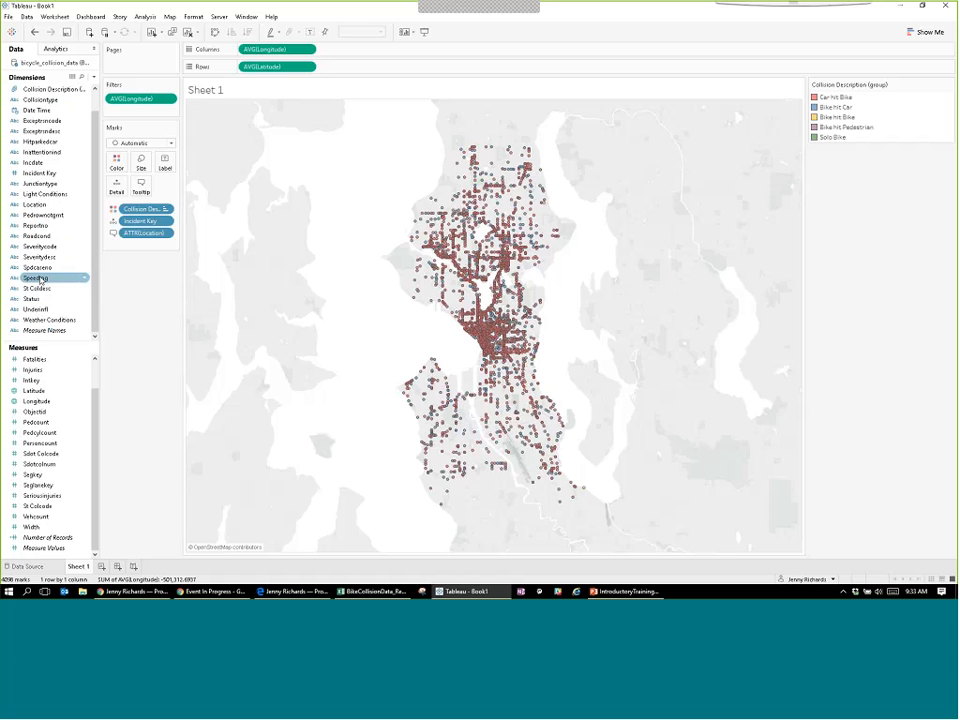
left_click_drag(41, 278, 142, 190)
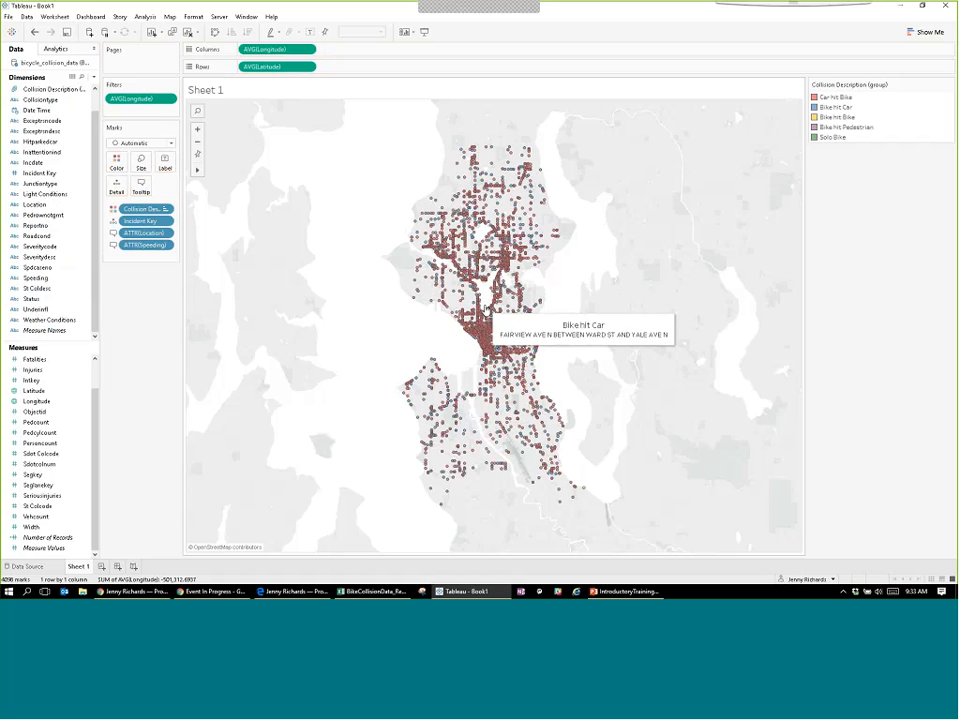
left_click(141, 185)
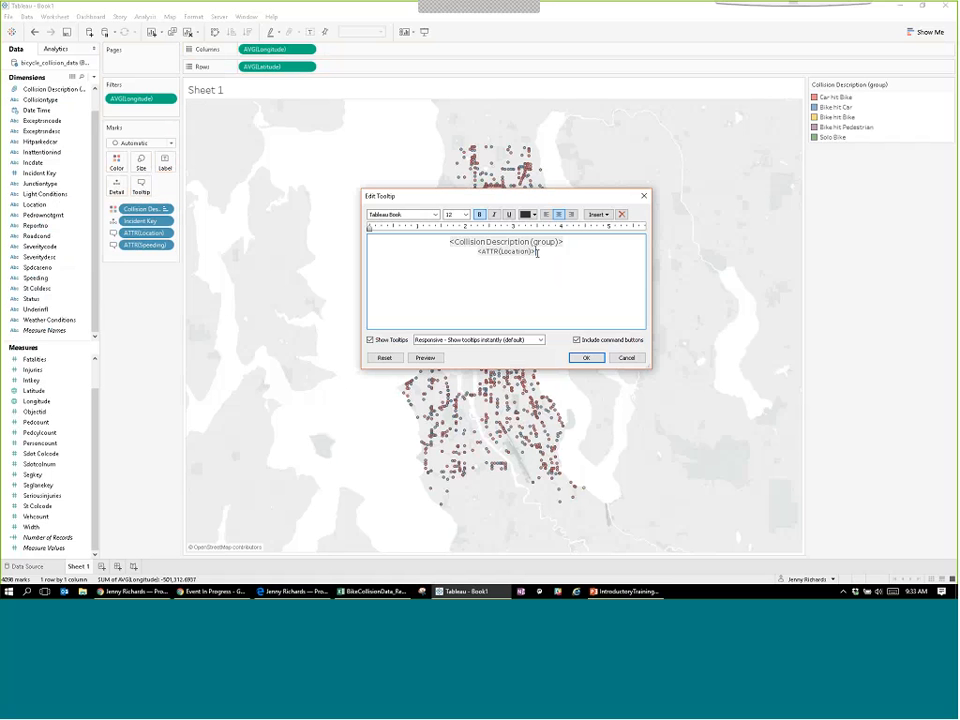
key("Return")
type("Speeding?")
left_click(596, 214)
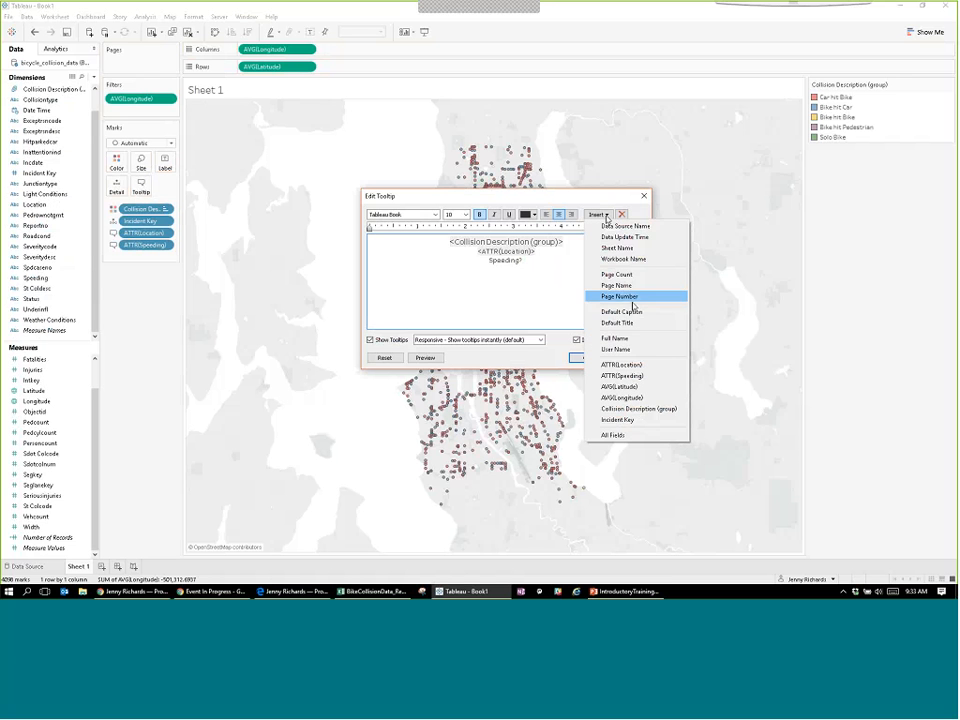
left_click(622, 375)
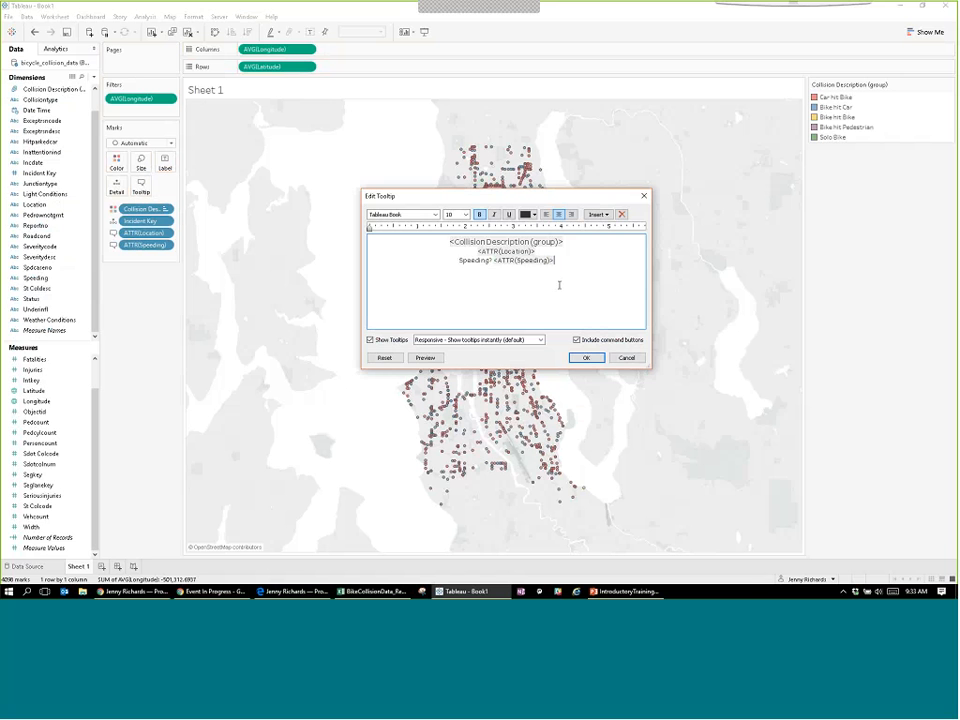
left_click(587, 358)
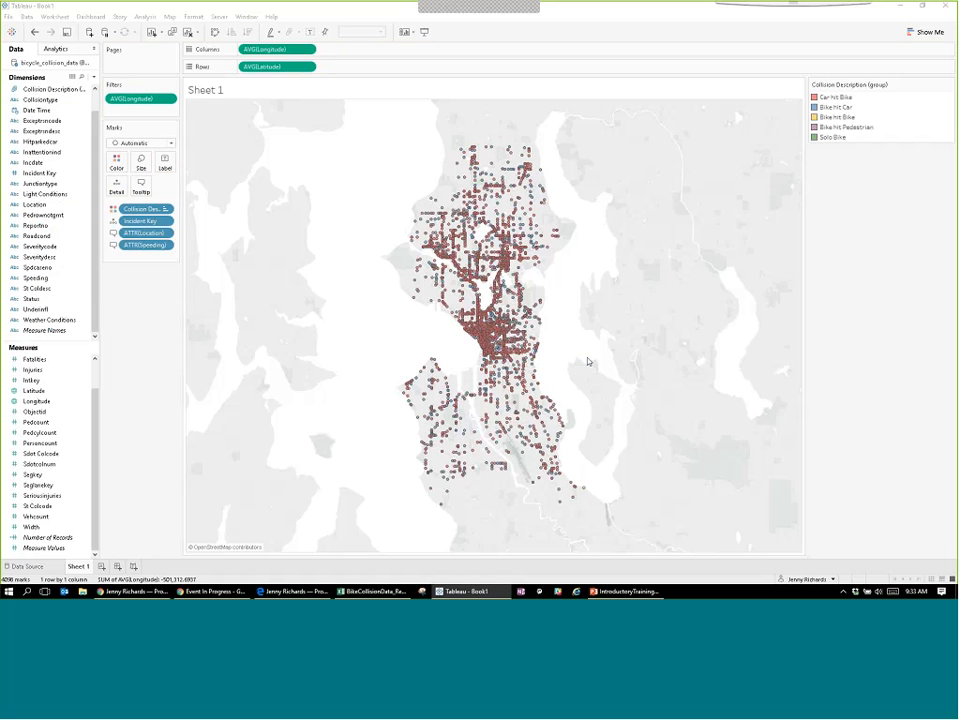
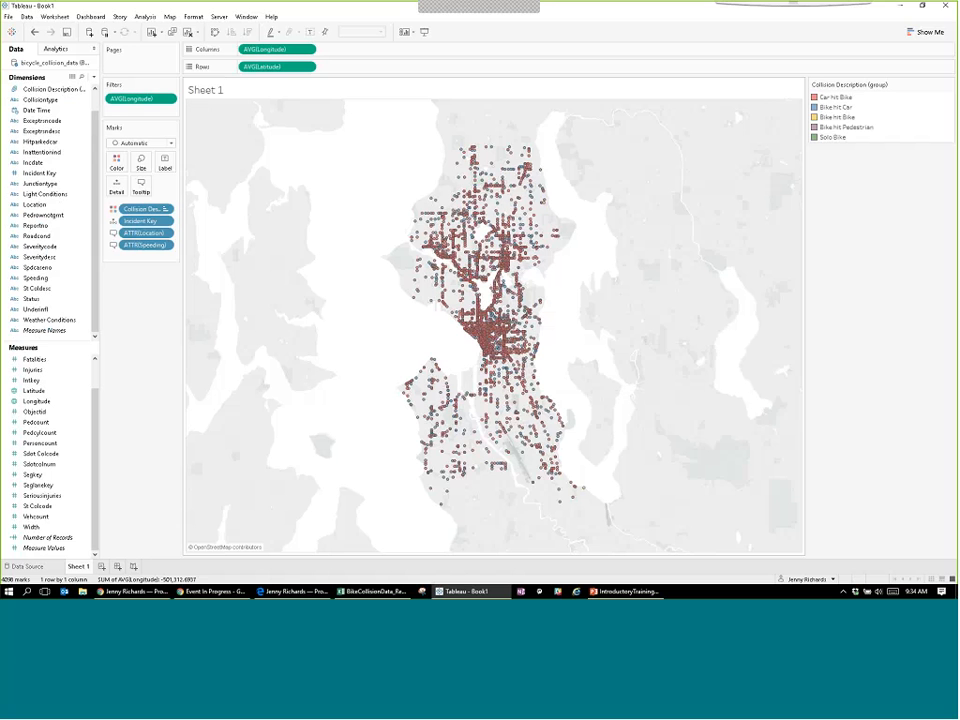
Set the map's background style to Normal in the map layer settings.
left_click(170, 17)
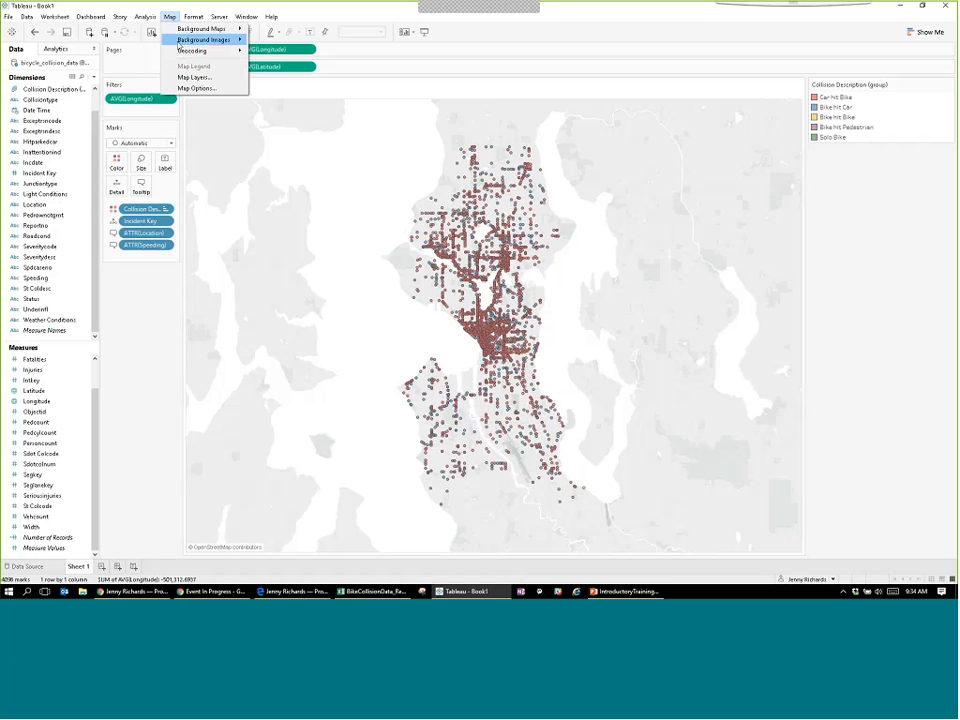
left_click(194, 77)
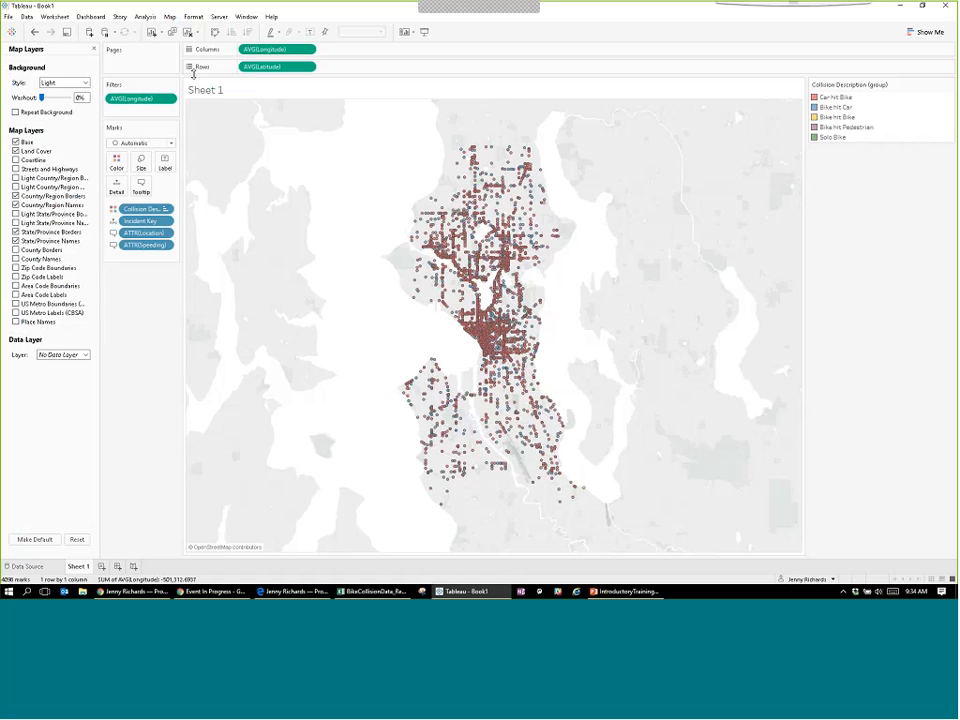
left_click(67, 83)
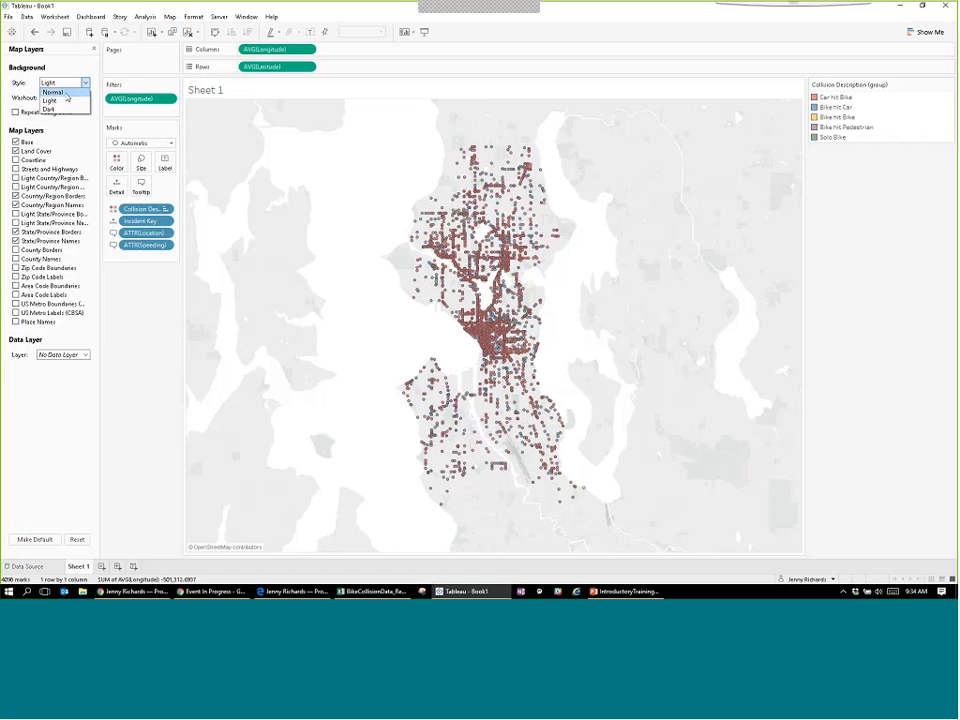
left_click(53, 92)
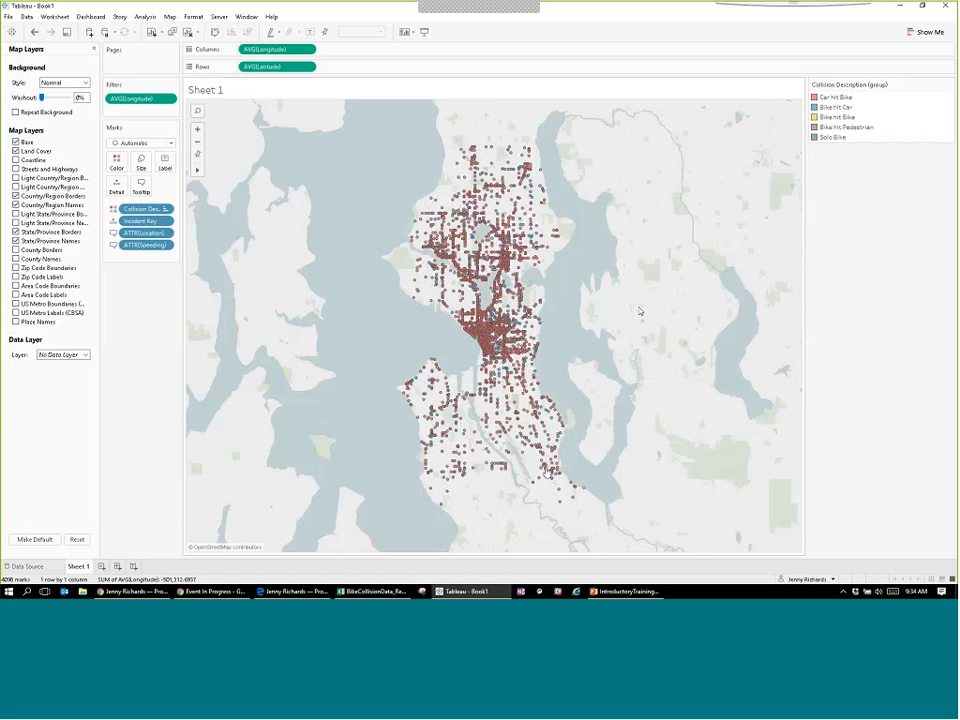
Try the Dark background style on the map, return to Normal, and close the map layer settings.
left_click(63, 83)
left_click(60, 109)
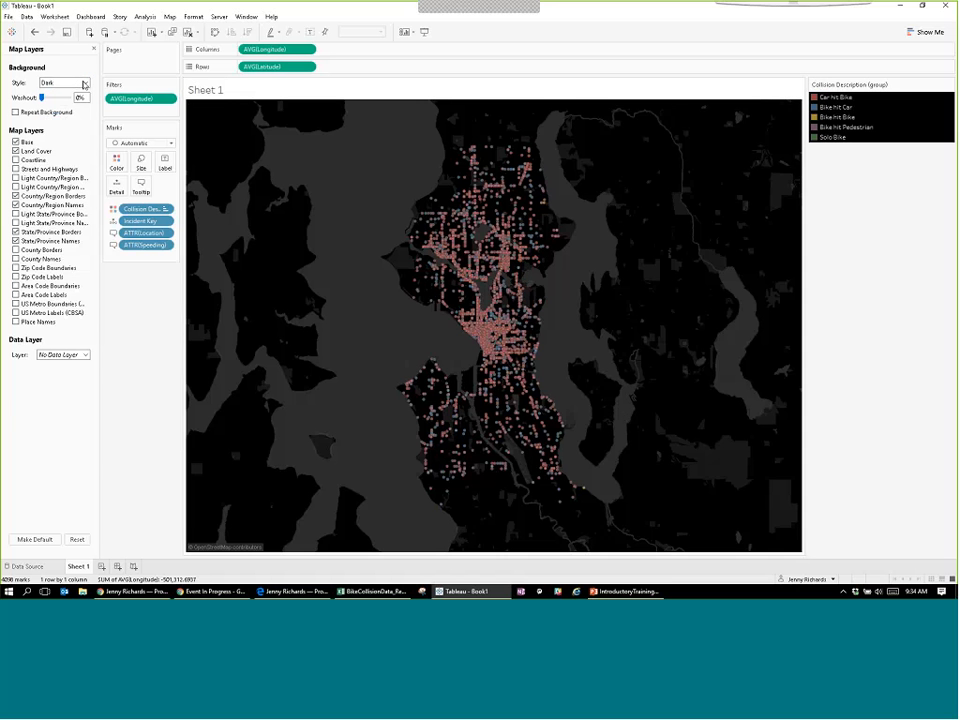
left_click(63, 83)
left_click(55, 93)
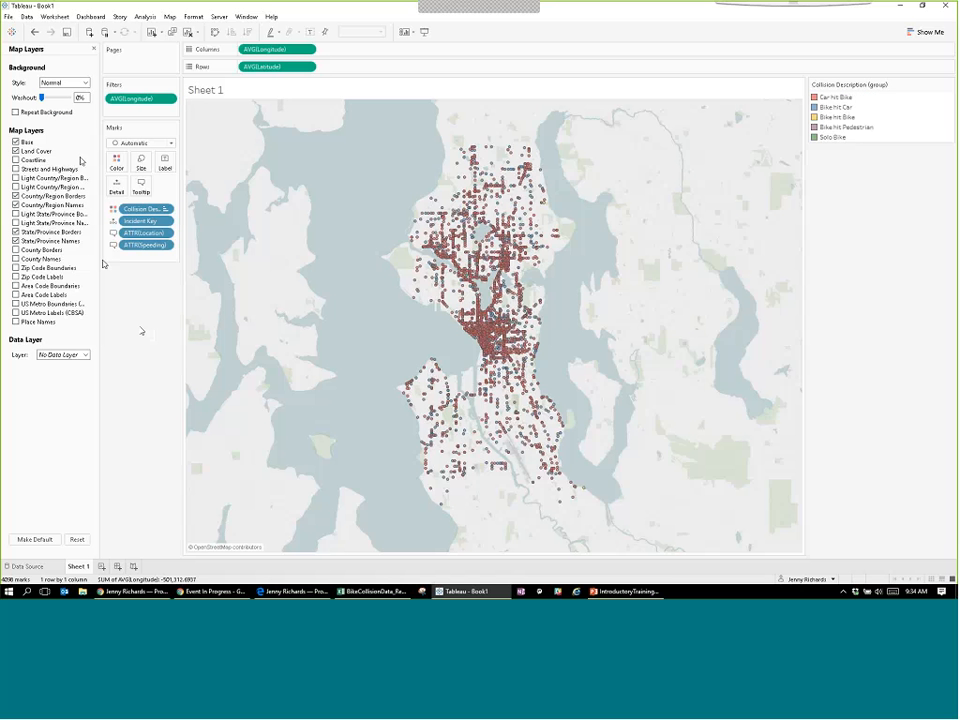
left_click(94, 49)
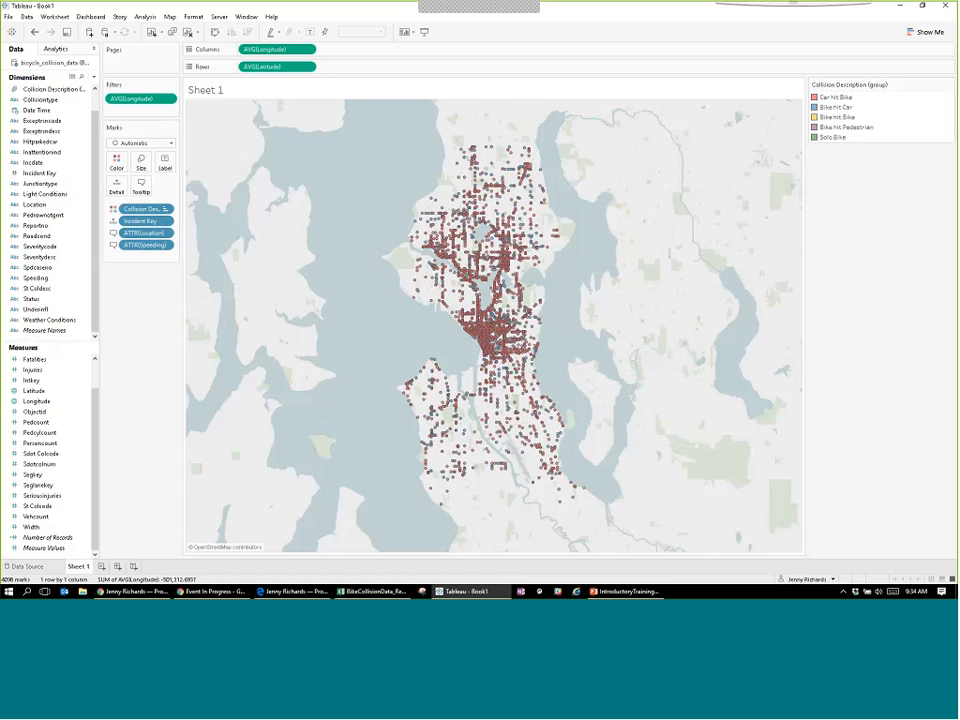
Review the options for adding a background map service, WMS Servers and Mapbox Maps, without adding one.
left_click(169, 17)
mouse_move(181, 30)
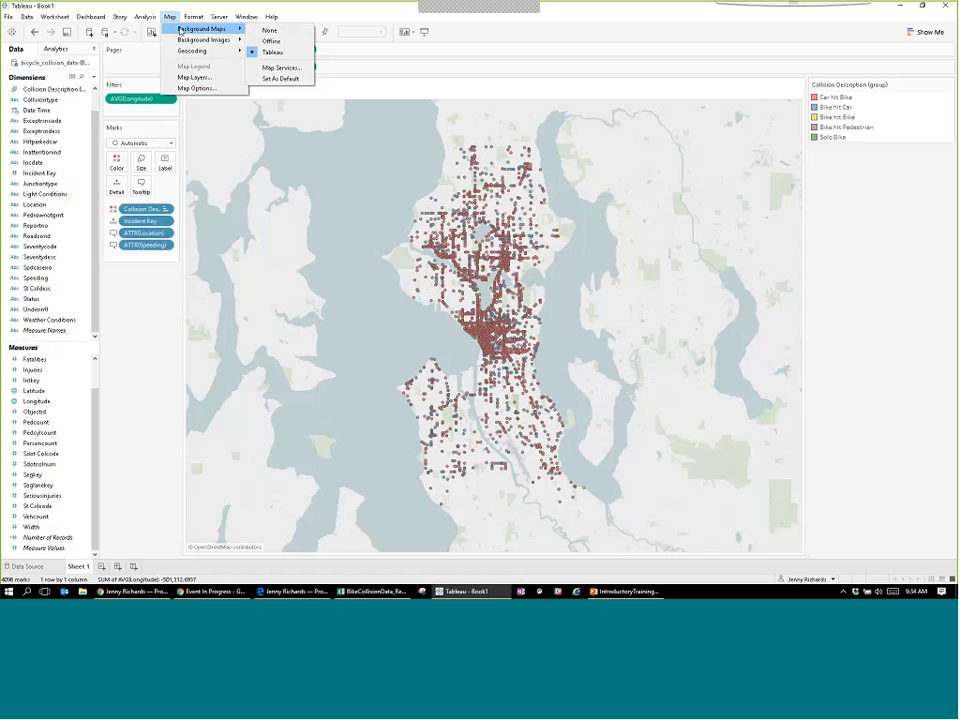
left_click(281, 67)
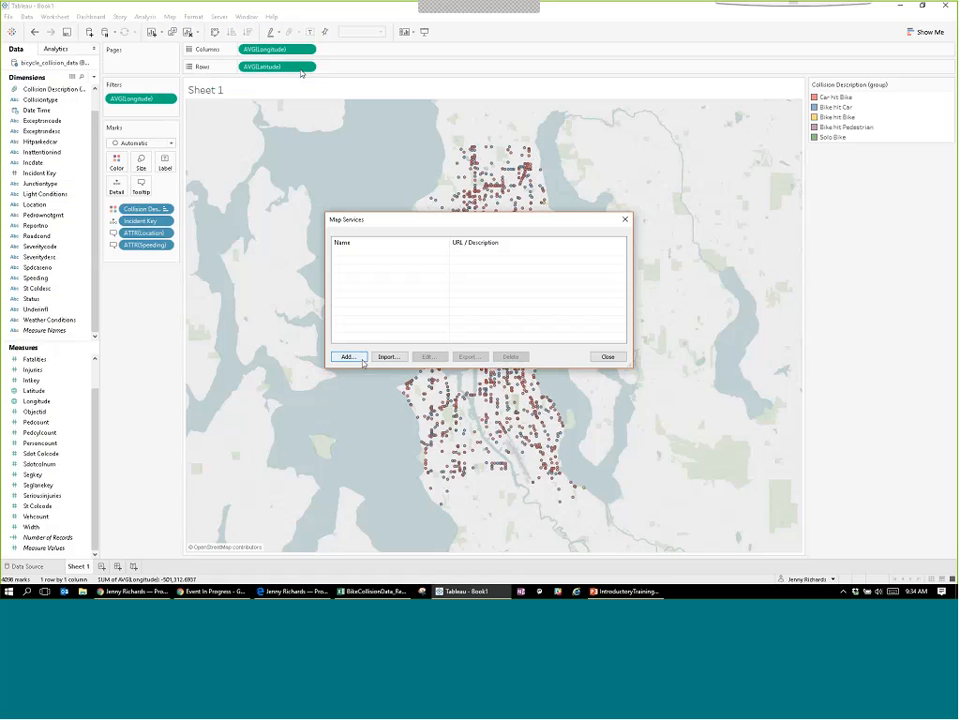
left_click(361, 359)
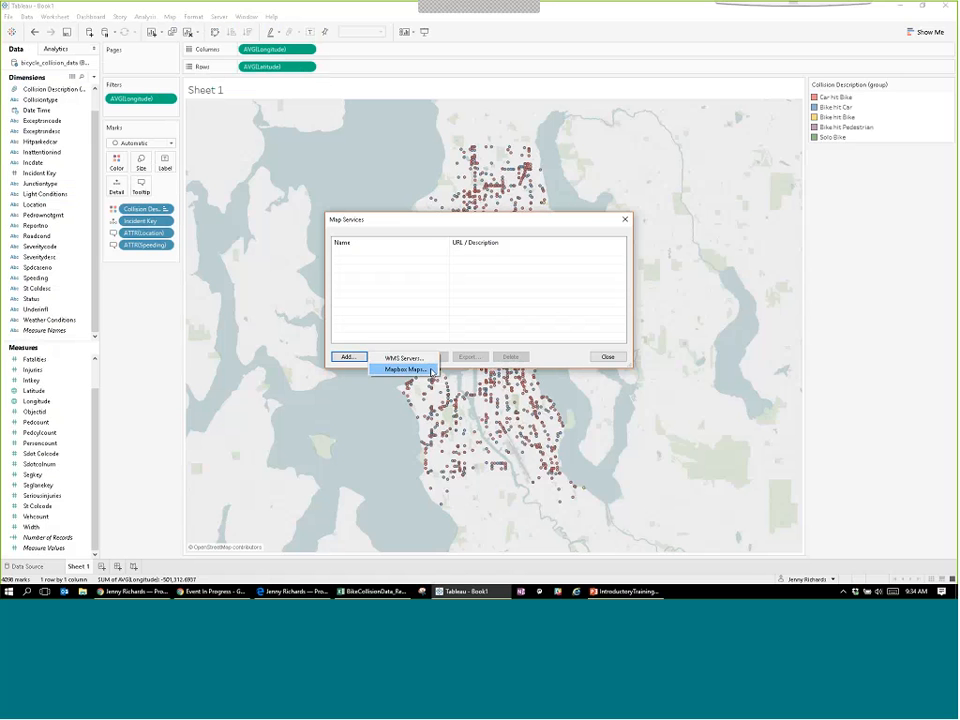
left_click(606, 359)
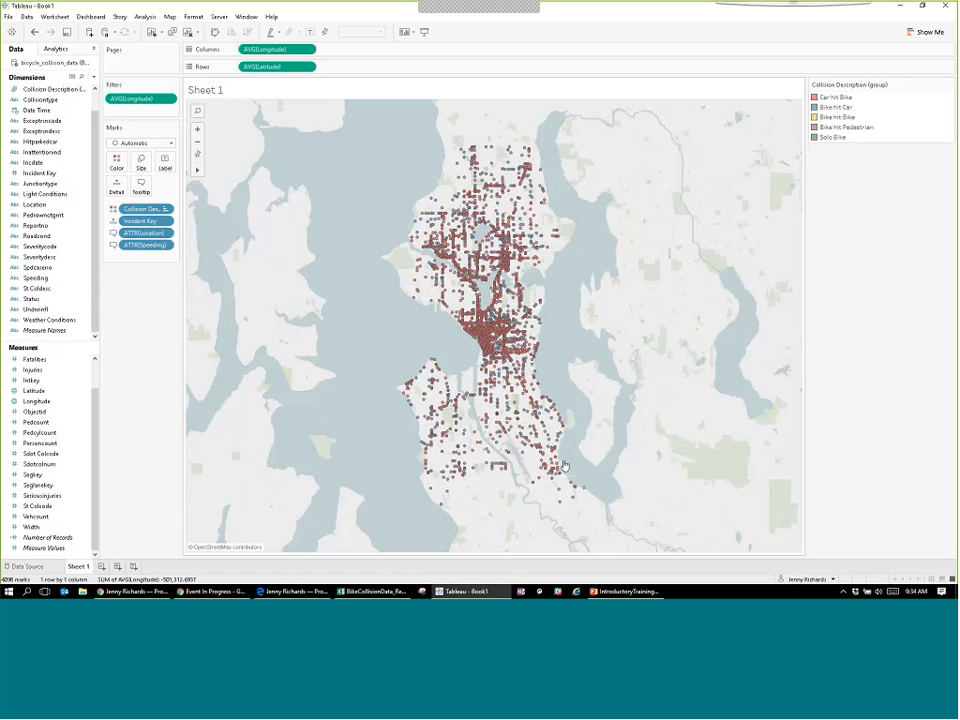
Annotate the Car hit Bike mark at McGilvra Blvd E and E Madison N St with the default text and move the box southeast.
mouse_move(541, 302)
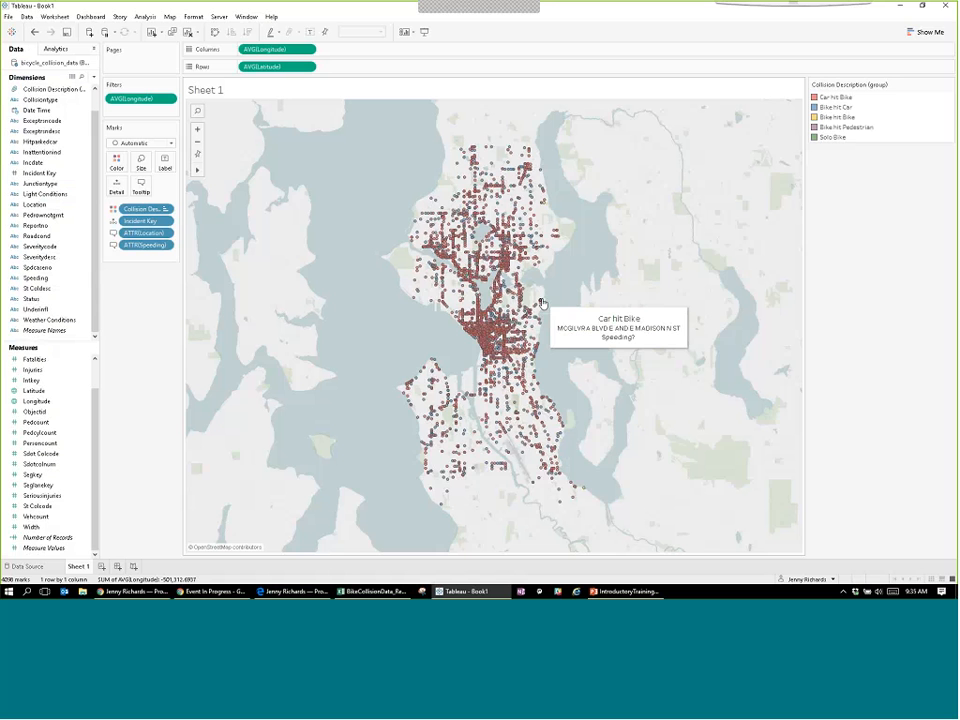
right_click(541, 302)
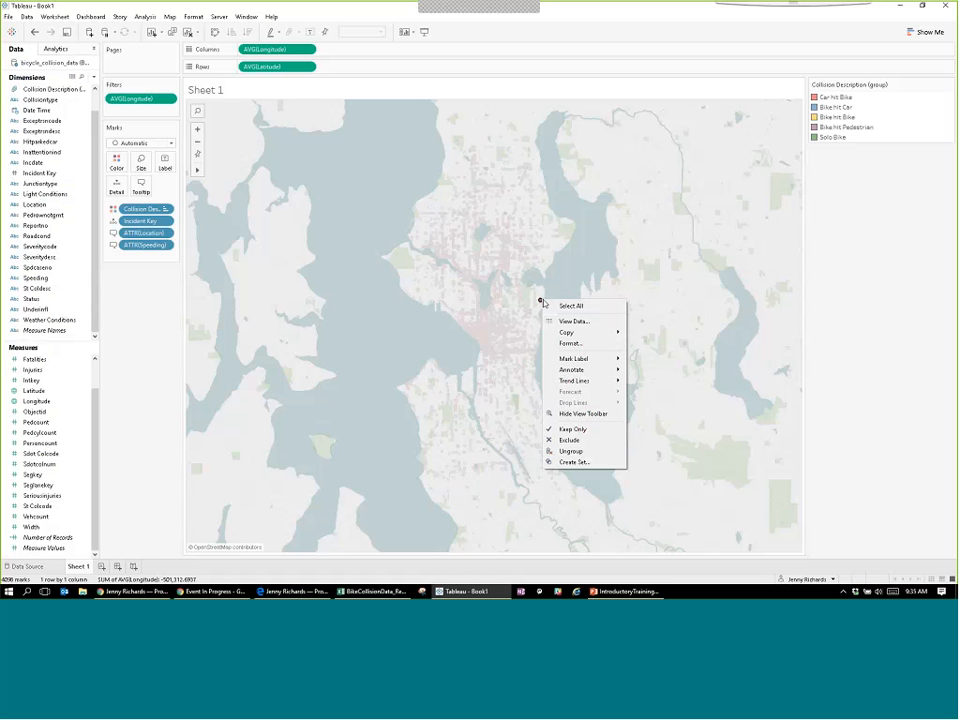
mouse_move(585, 369)
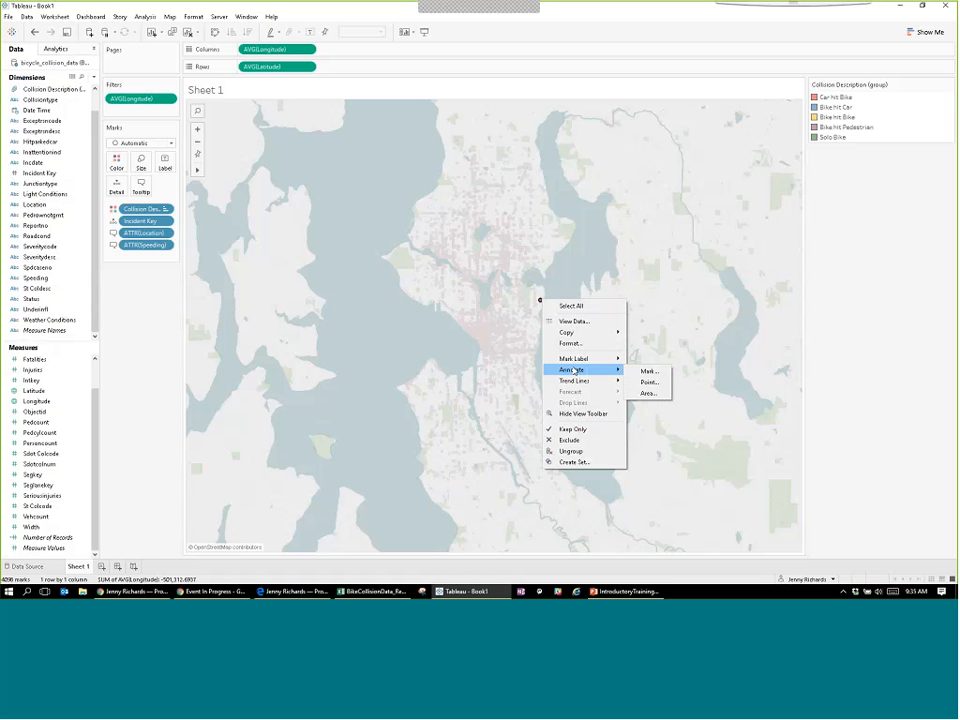
left_click(650, 371)
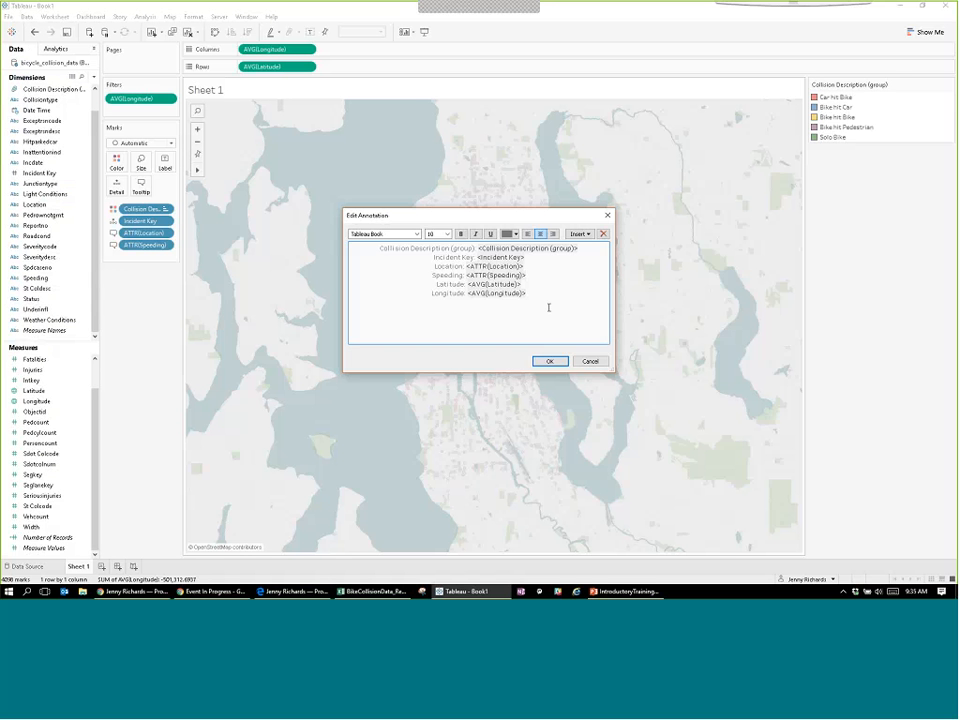
left_click(550, 362)
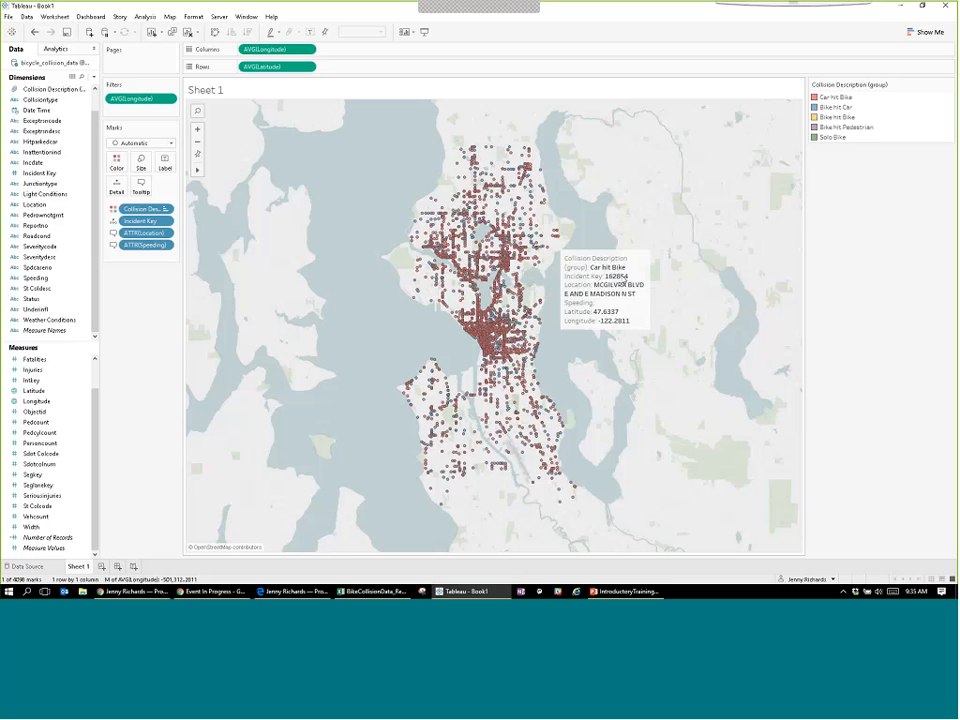
left_click(619, 302)
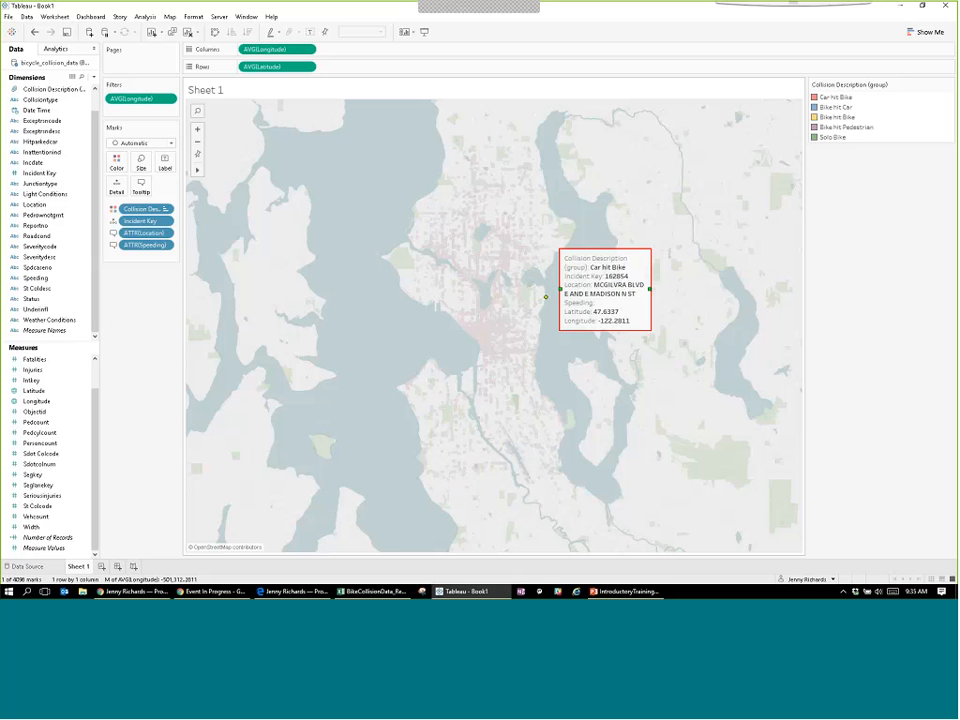
mouse_move(707, 258)
left_mouse_down()
mouse_move(686, 328)
mouse_move(687, 348)
mouse_move(701, 339)
mouse_move(698, 353)
left_mouse_up()
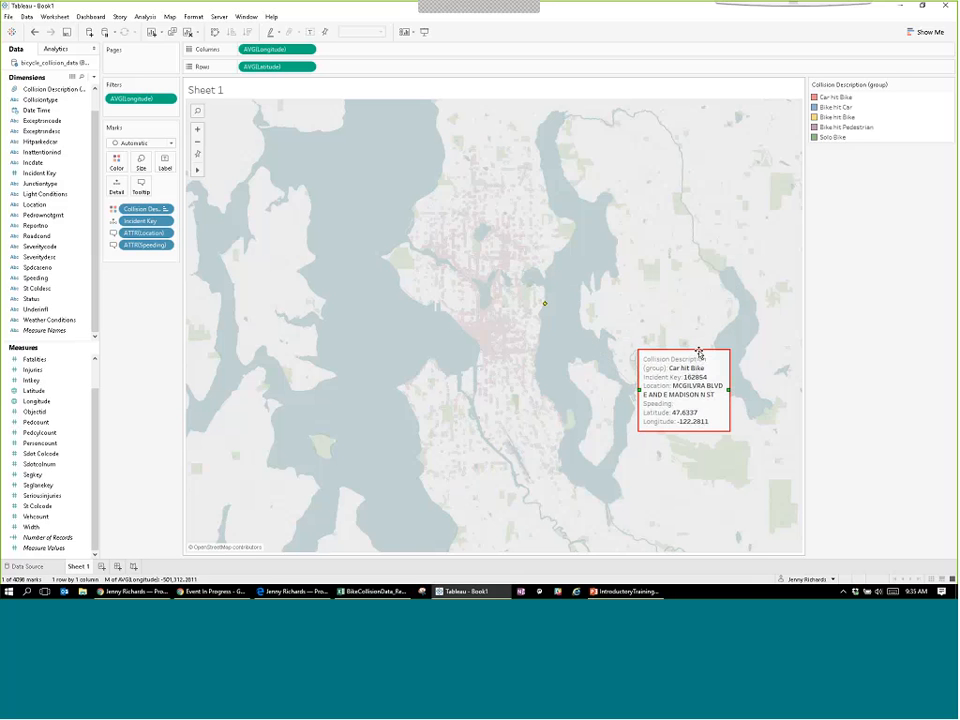
Format the Car hit Bike annotation's line in black so it connects the box to its mark.
right_click(589, 346)
key("Escape")
right_click(580, 337)
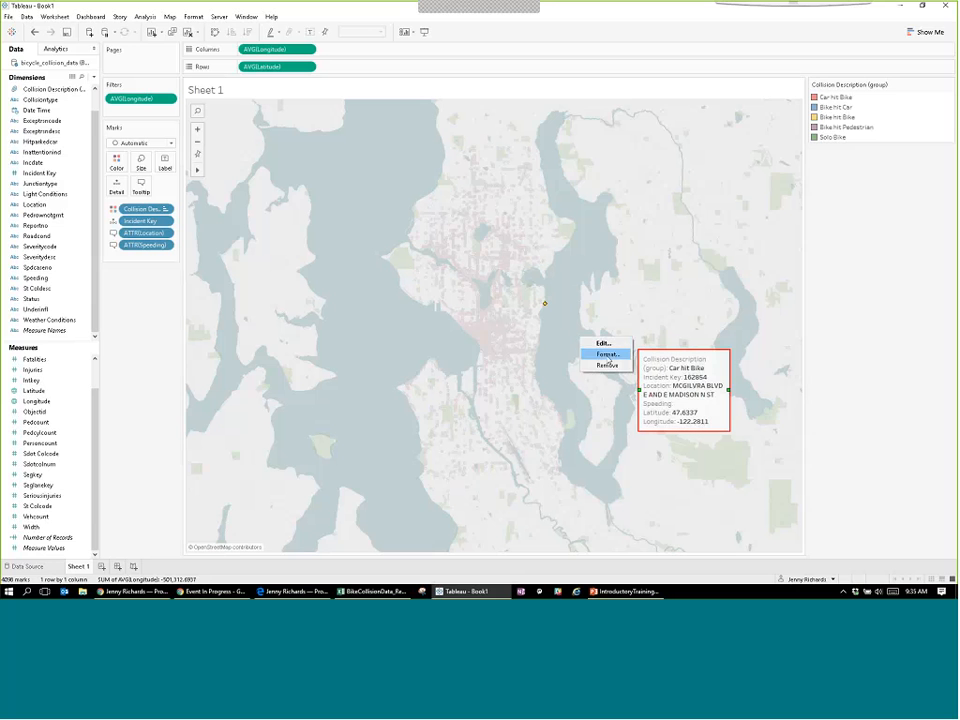
left_click(608, 355)
left_click(70, 155)
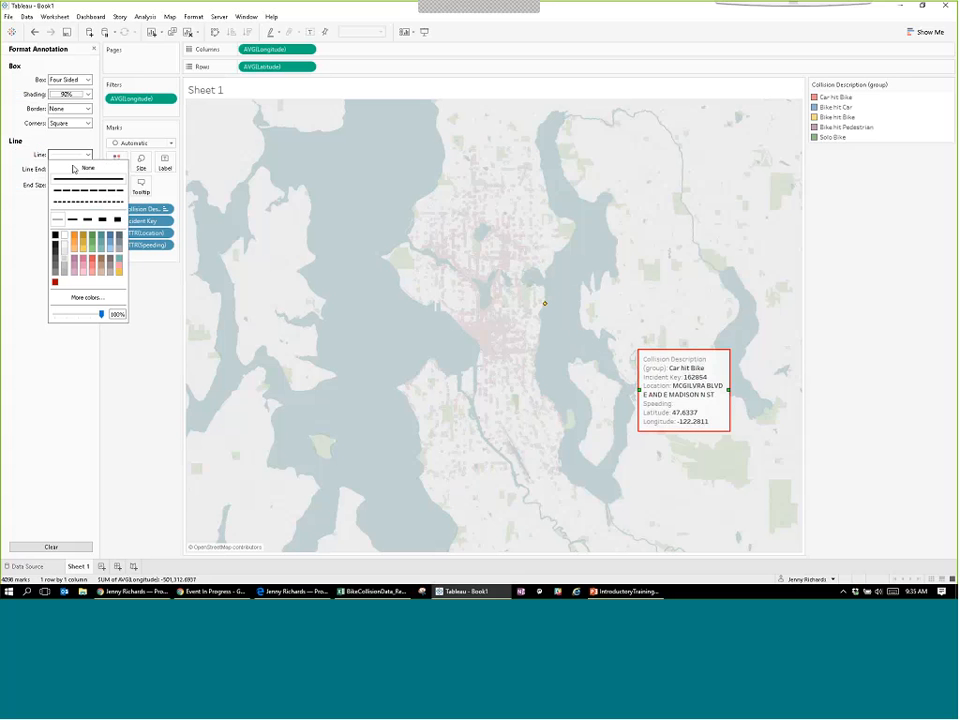
left_click(55, 235)
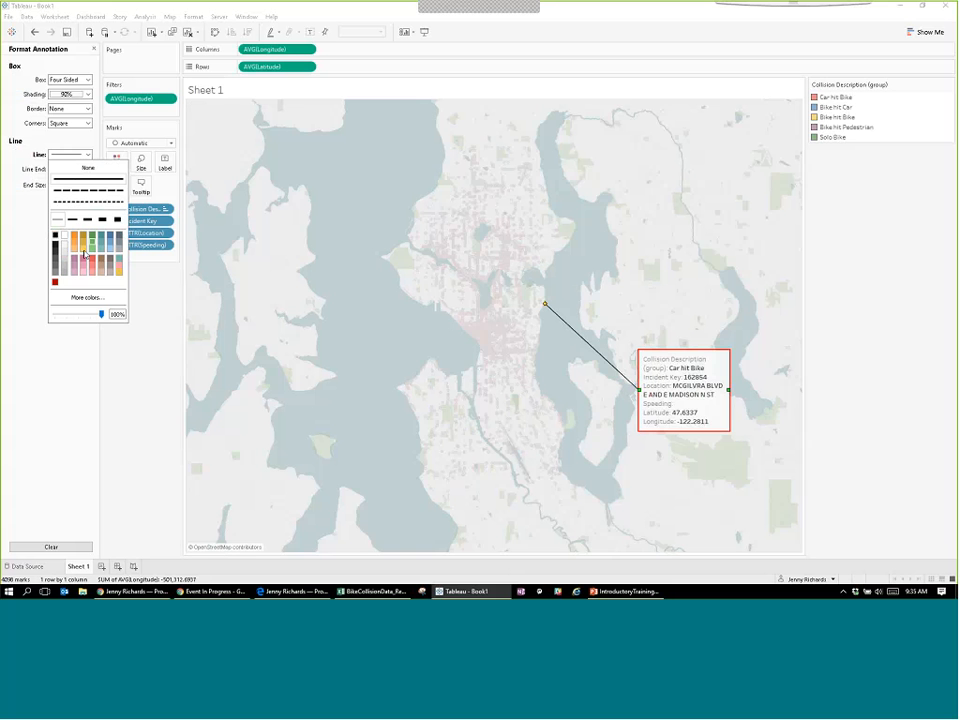
left_click(580, 375)
left_click(580, 375)
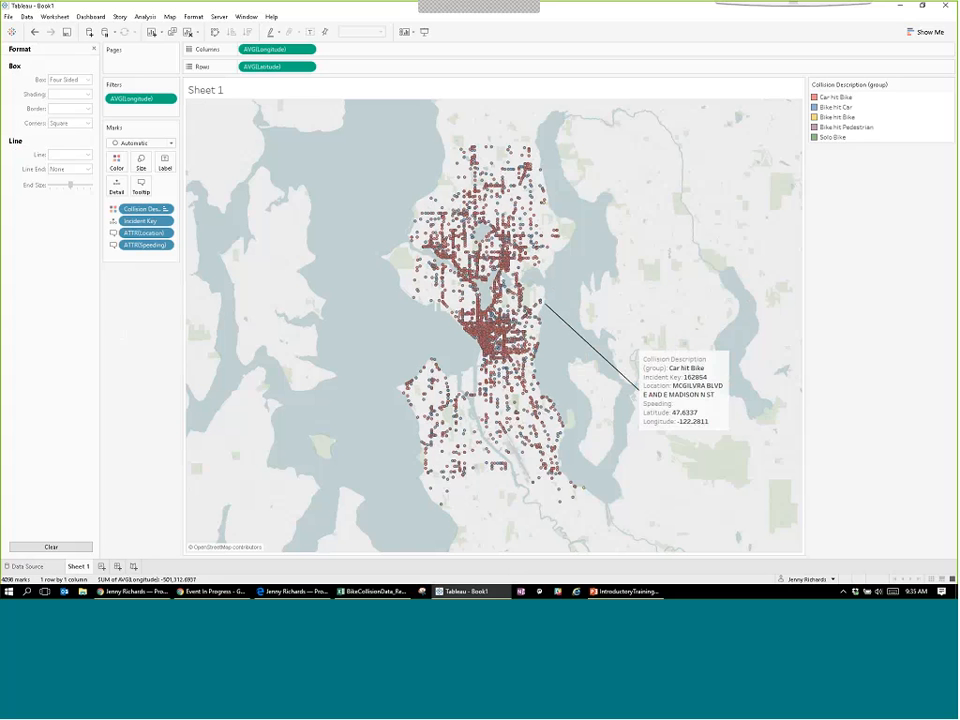
Rename the Sheet 1 worksheet as Map.
double_click(78, 566)
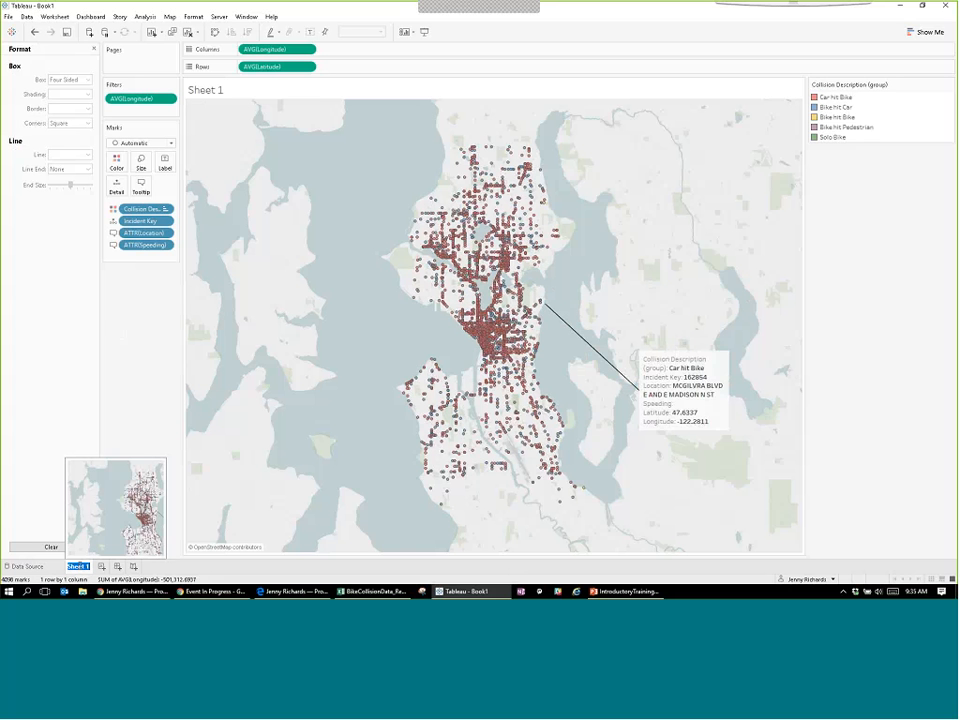
type("Map")
key("Return")
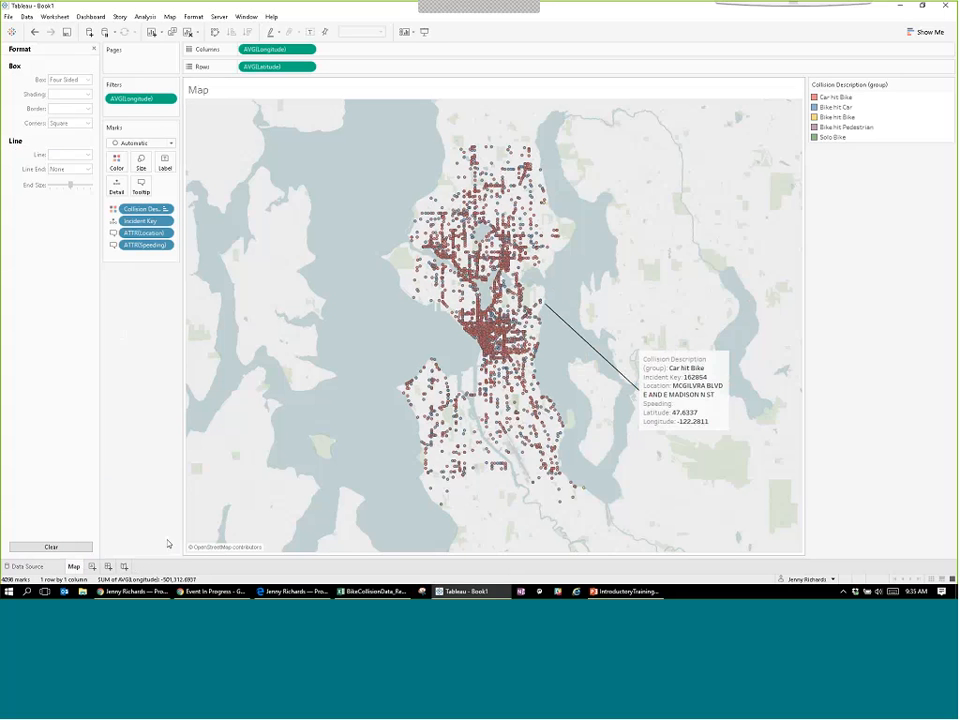
Create a new worksheet and place Date Time on the columns as a continuous Year.
left_click(93, 567)
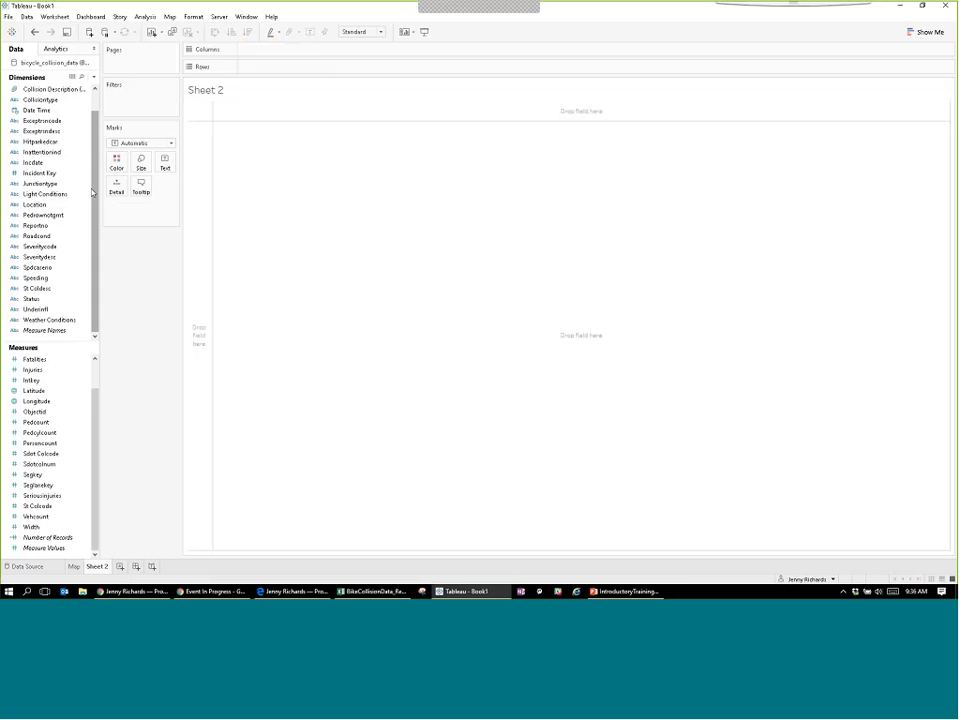
left_click(66, 238)
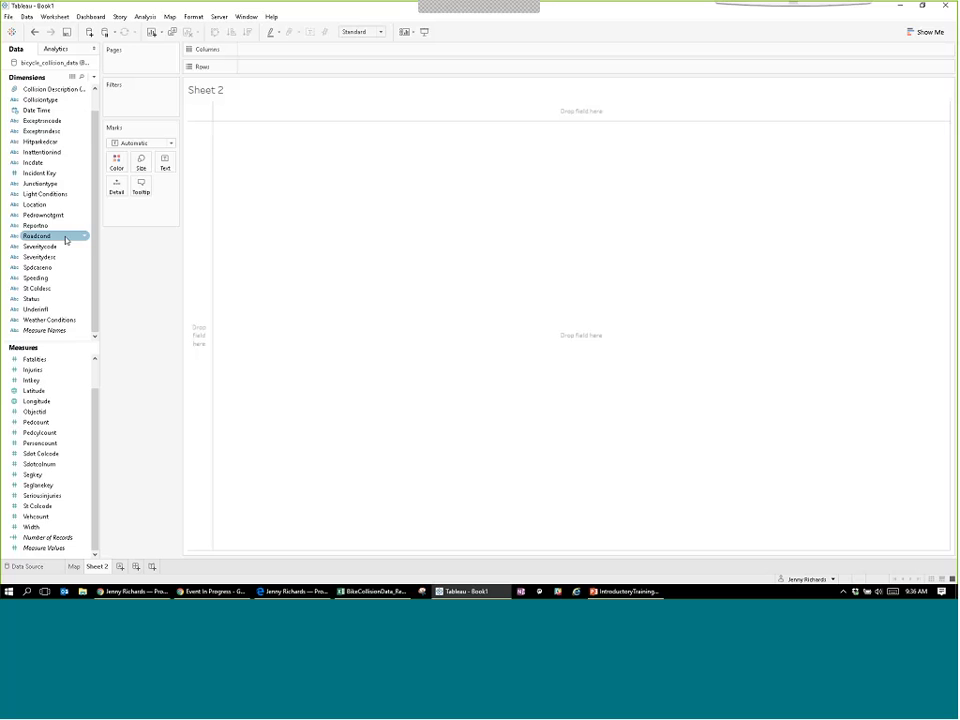
scroll(64, 220, "up", 1)
left_click(63, 196)
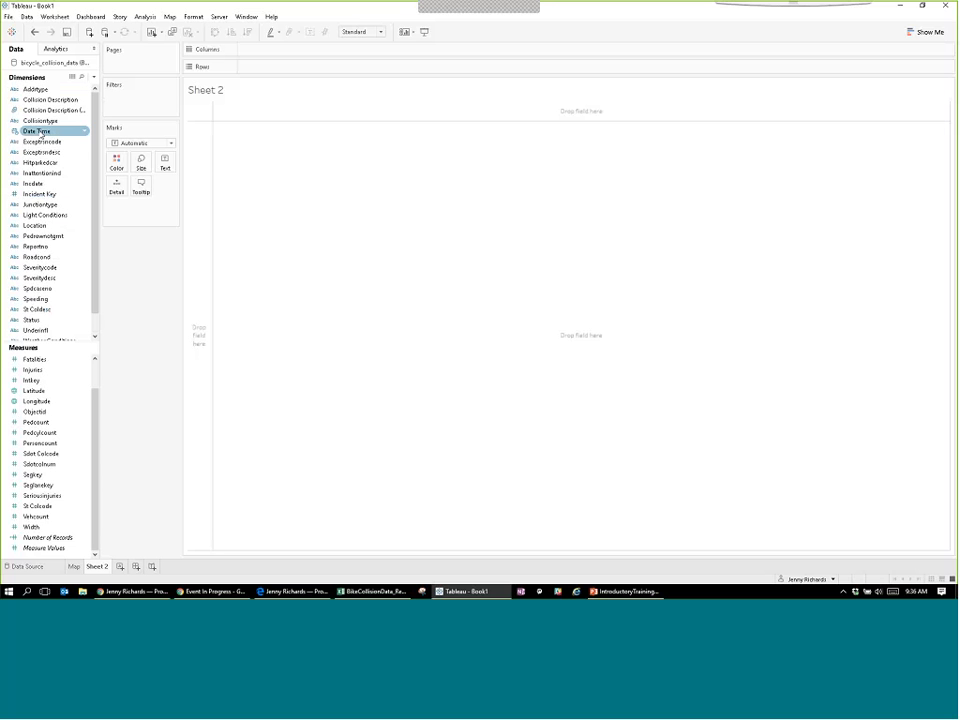
left_click_drag(60, 131, 245, 49)
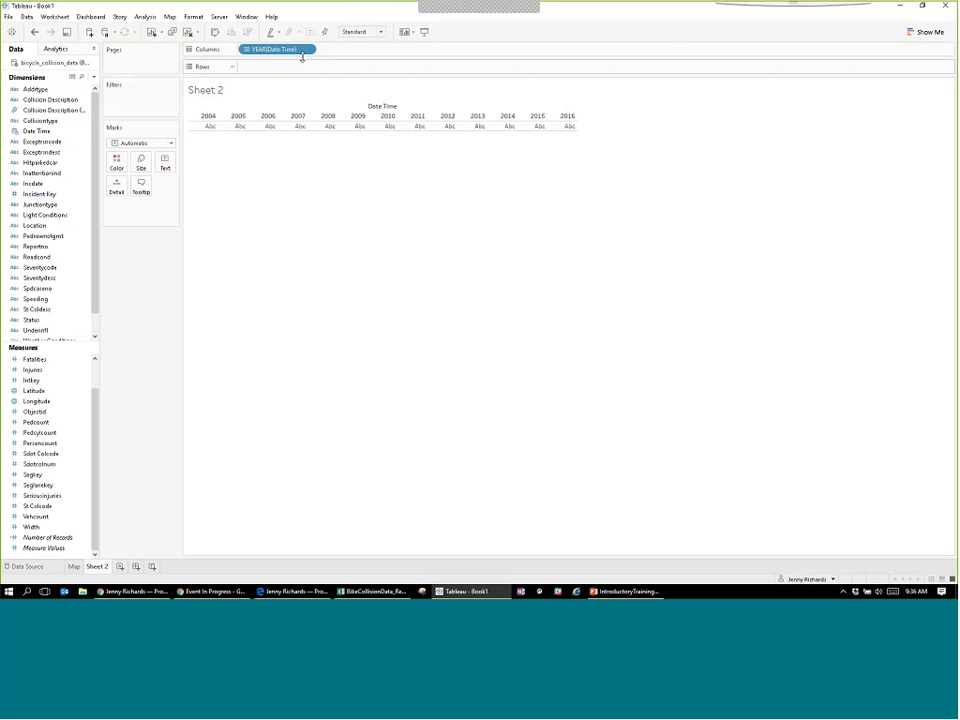
left_click(308, 50)
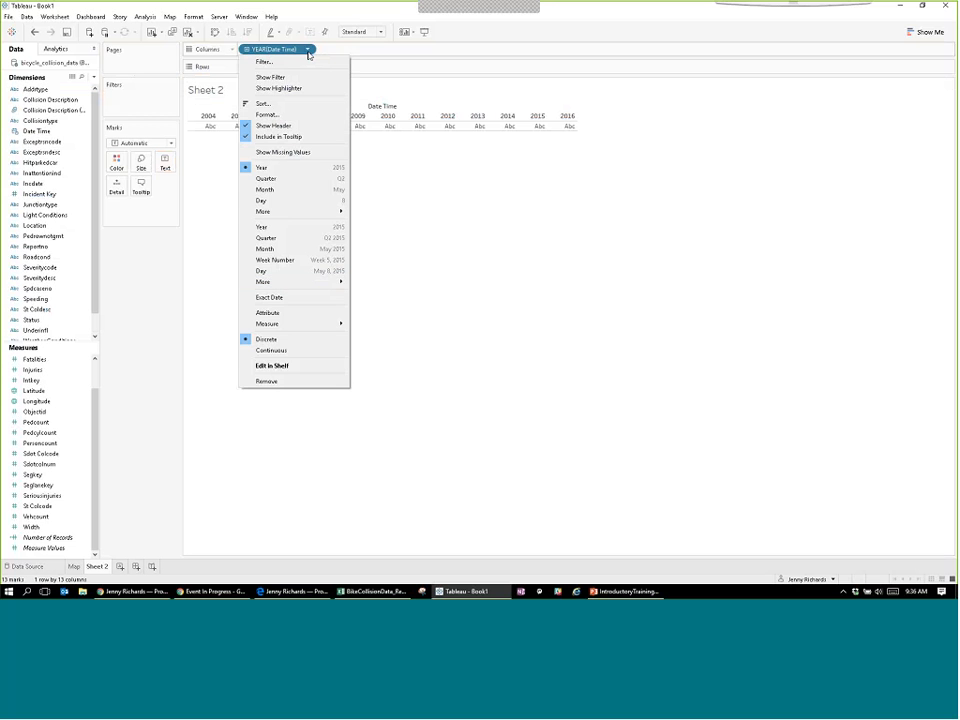
left_click(304, 351)
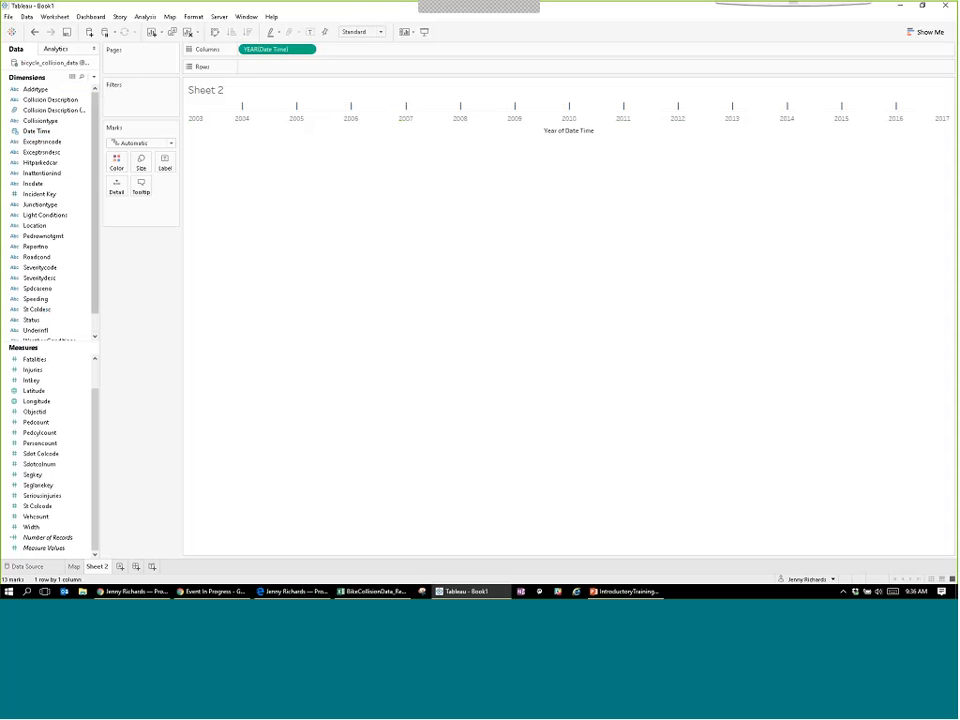
Plot Number of Records on the rows and color the lines by Collision Description (group).
left_click(84, 541)
left_click_drag(84, 545, 404, 432)
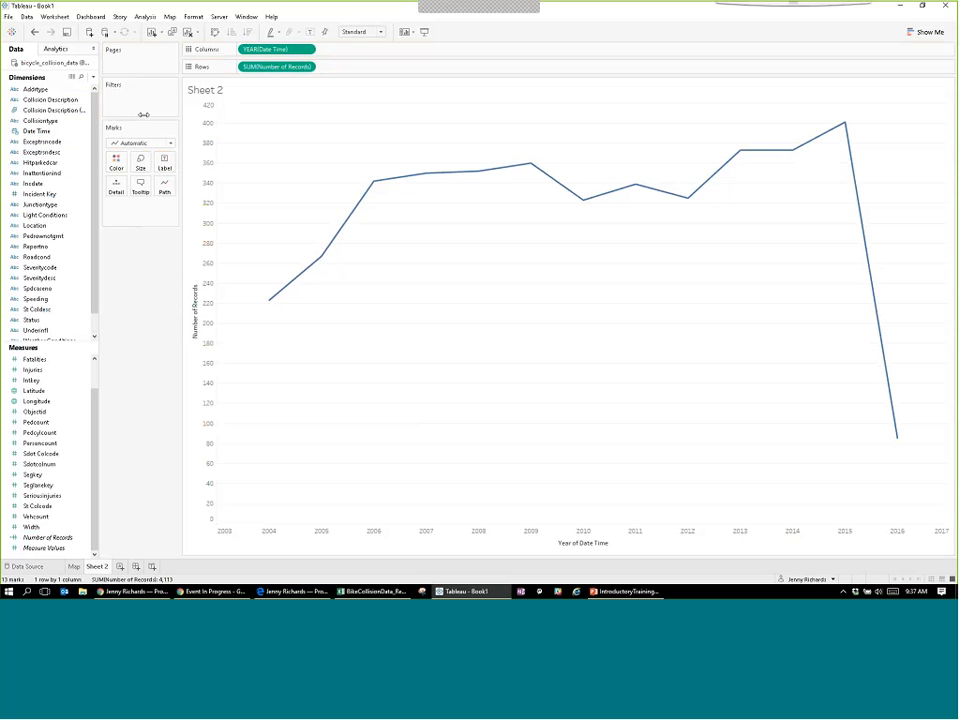
left_click_drag(99, 115, 140, 115)
left_click(58, 111)
left_click_drag(58, 111, 161, 170)
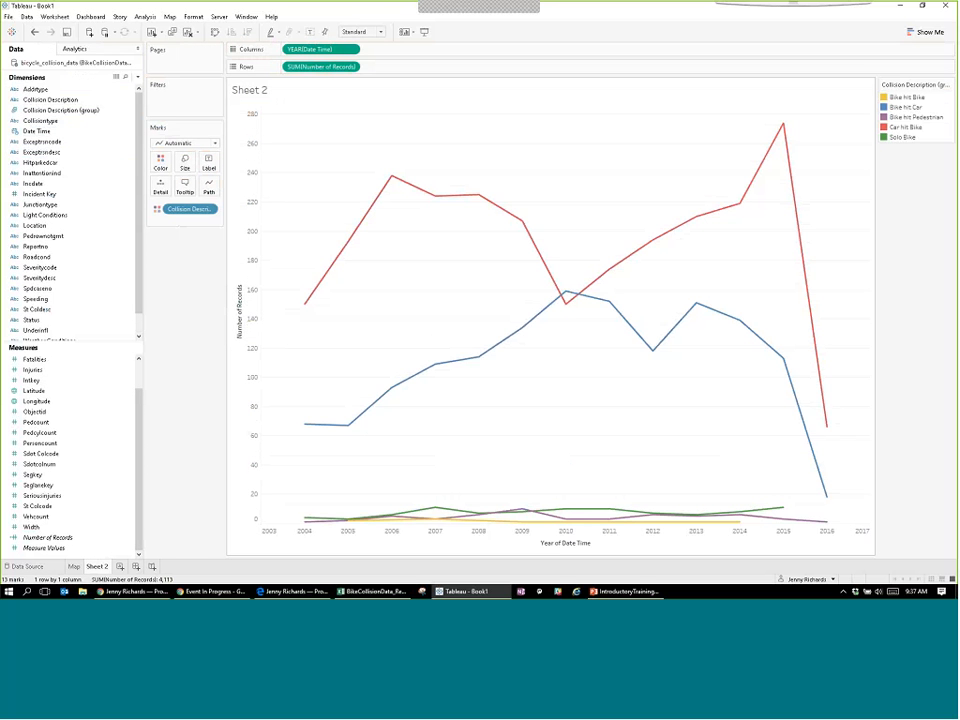
Try the Quarter and Month date parts, without the year, for Date Time on the columns.
mouse_move(446, 362)
mouse_move(828, 432)
mouse_move(547, 308)
mouse_move(773, 153)
mouse_move(740, 527)
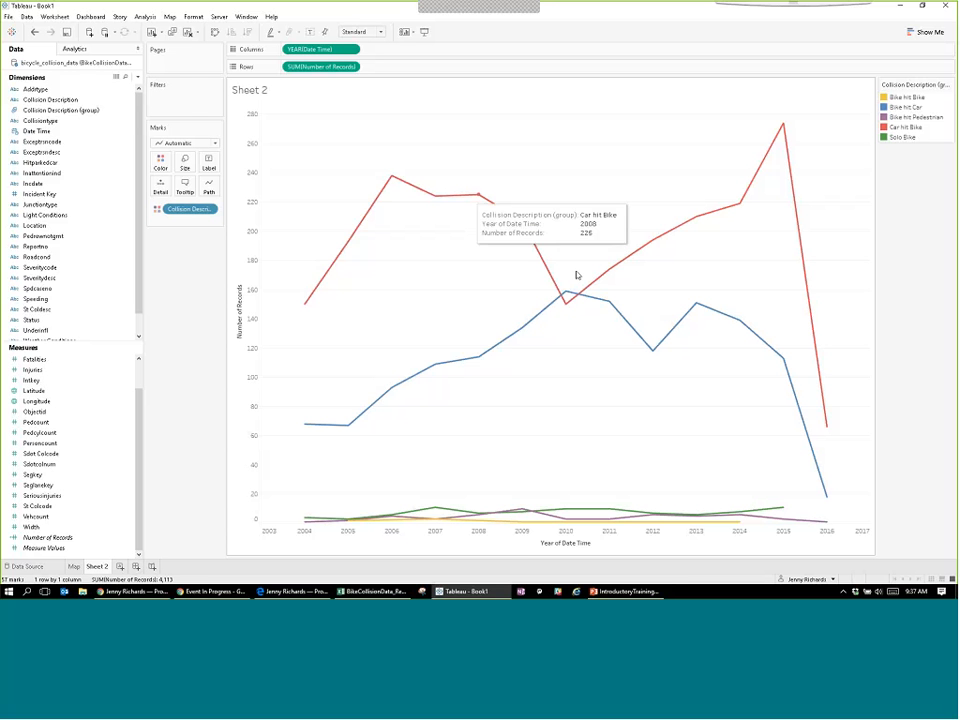
left_click(353, 50)
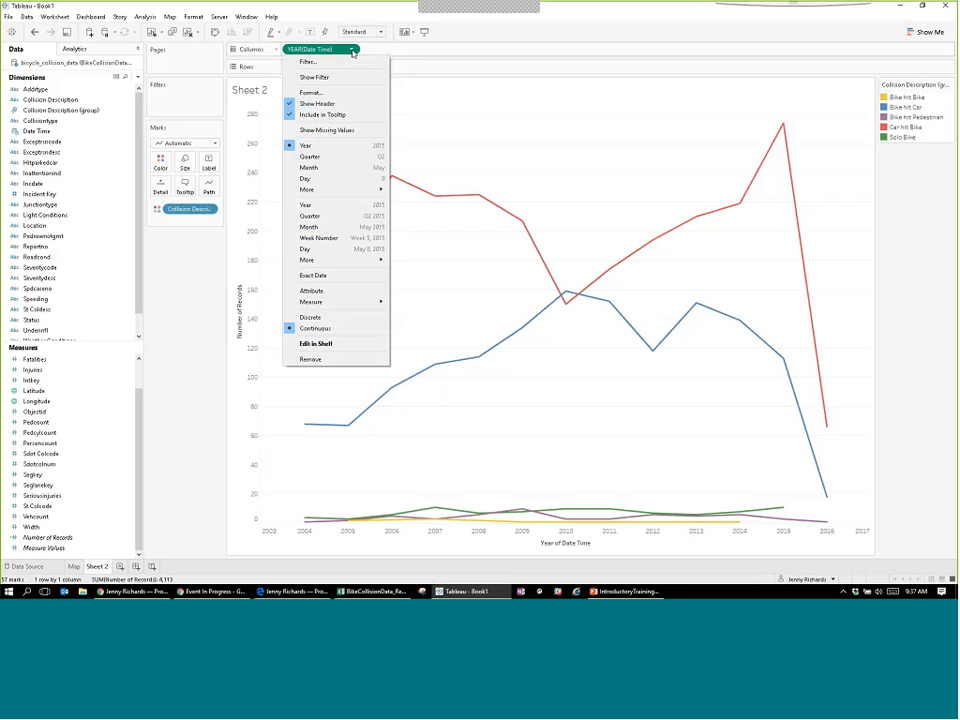
left_click(349, 157)
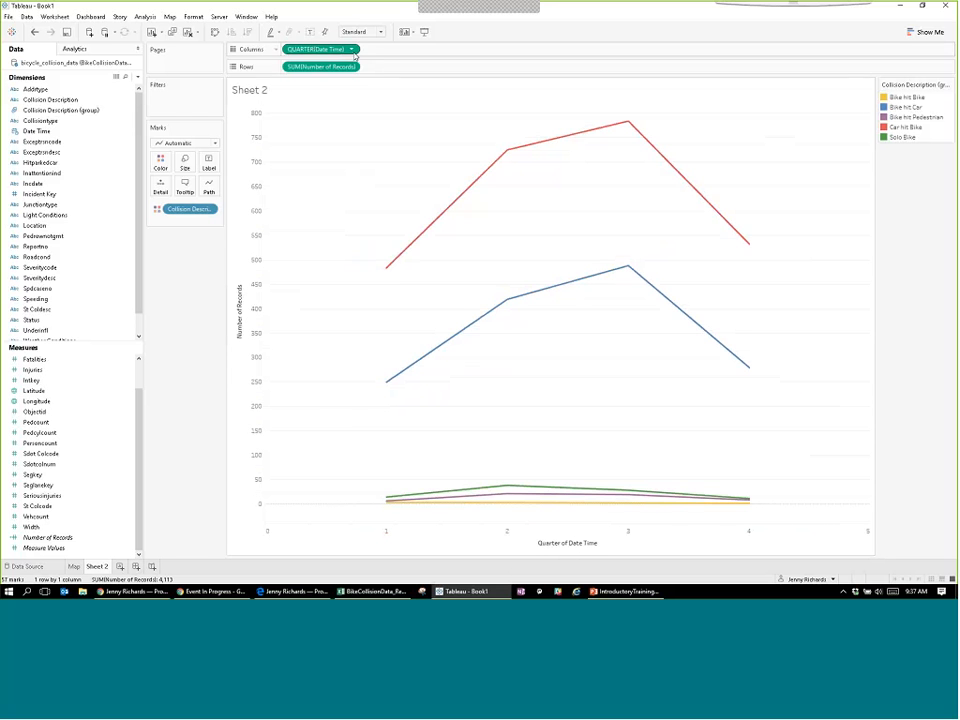
left_click(353, 49)
left_click(336, 161)
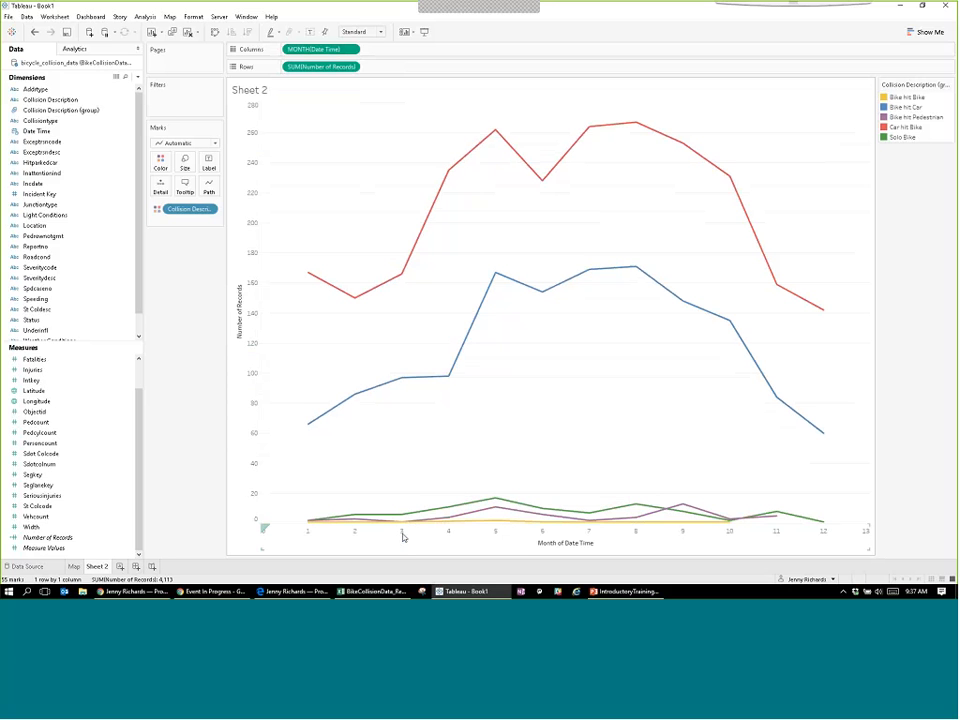
left_click(352, 50)
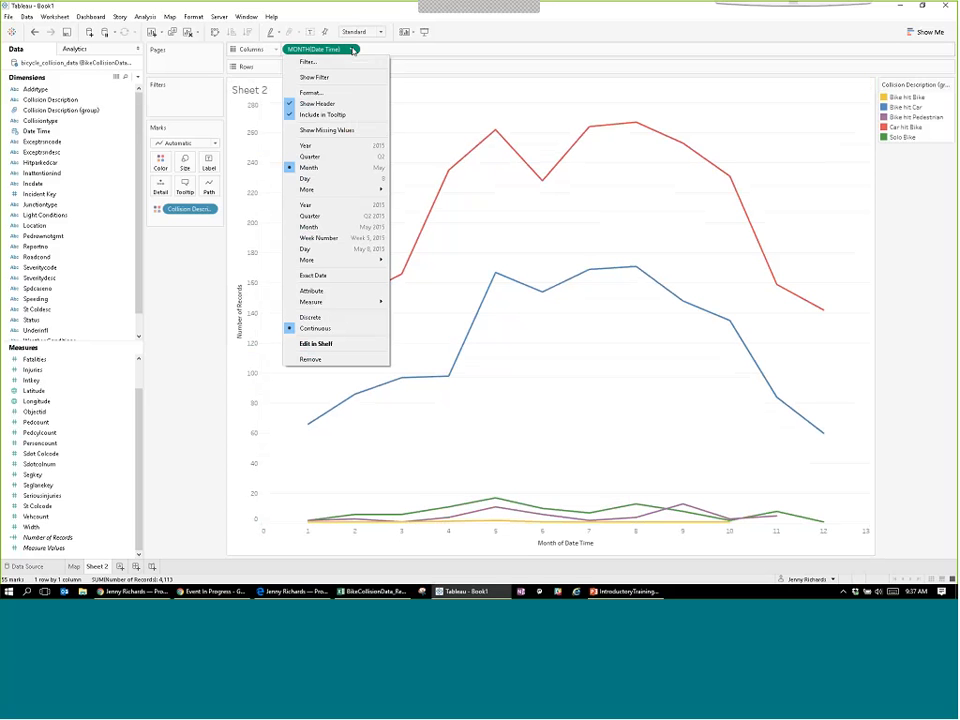
left_click(306, 145)
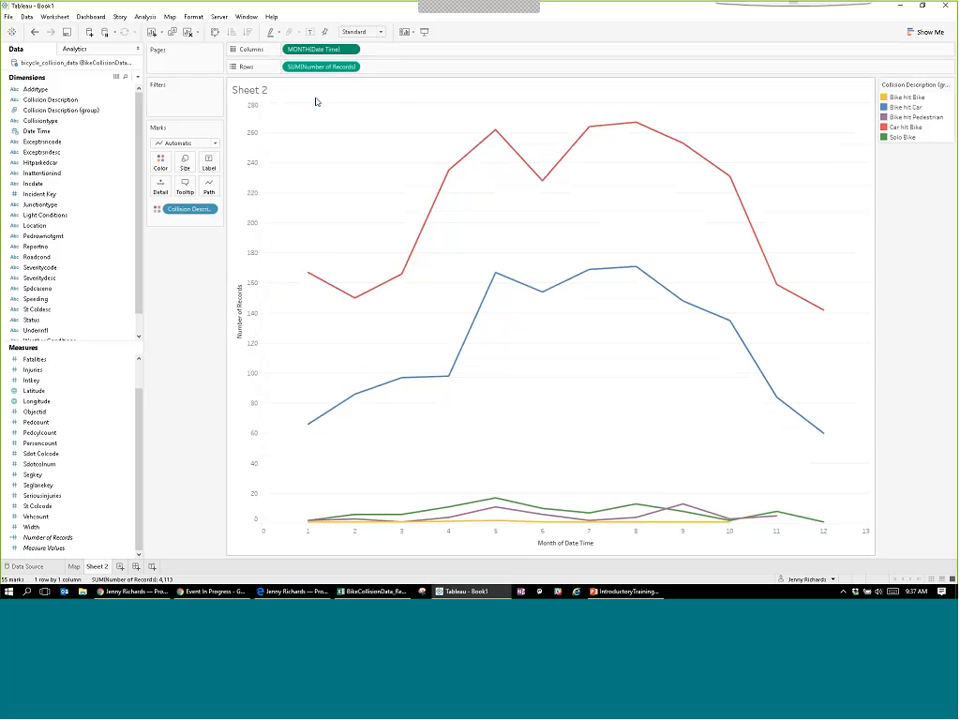
Set Date Time on the columns to the continuous Month level that includes the year (May 2015).
left_click(351, 49)
left_click(331, 227)
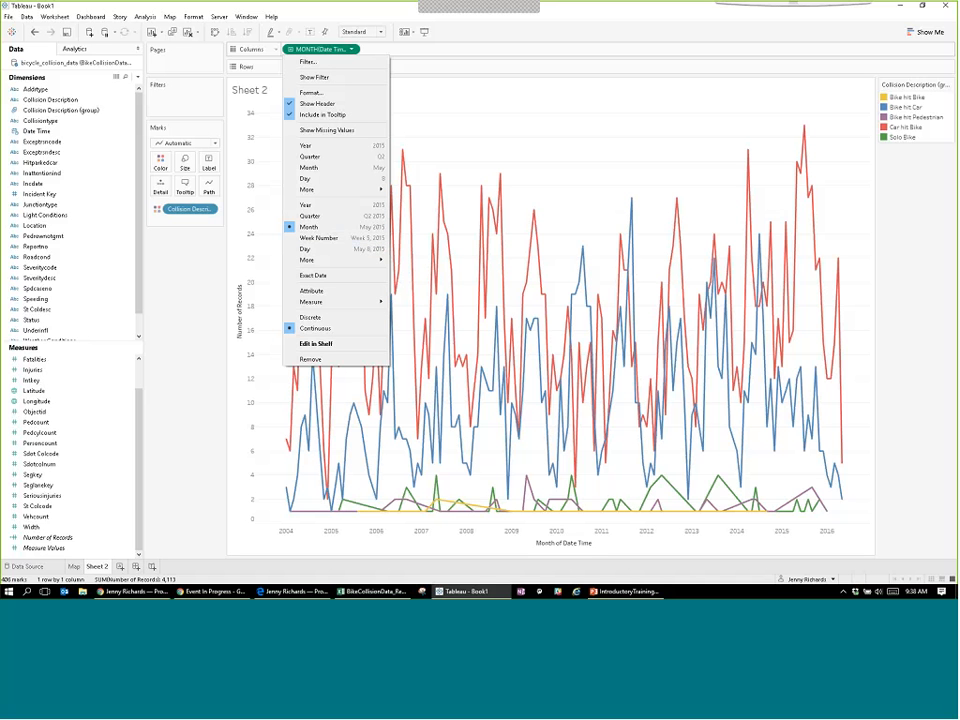
left_click(432, 124)
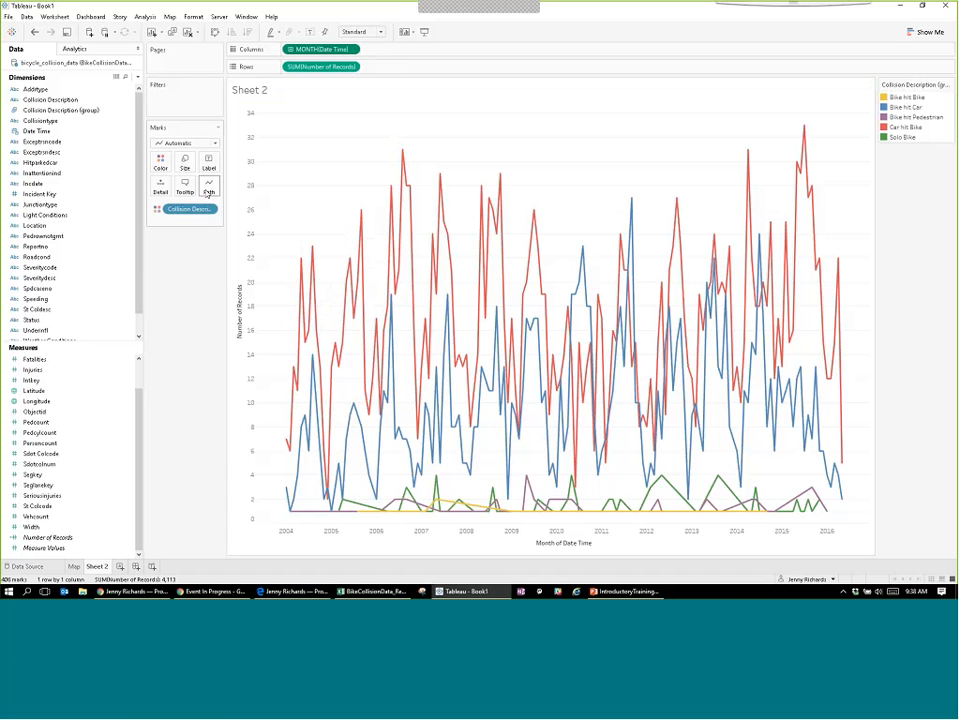
Show markers on all points of the collision lines and lower the color opacity to 65%.
left_click(163, 168)
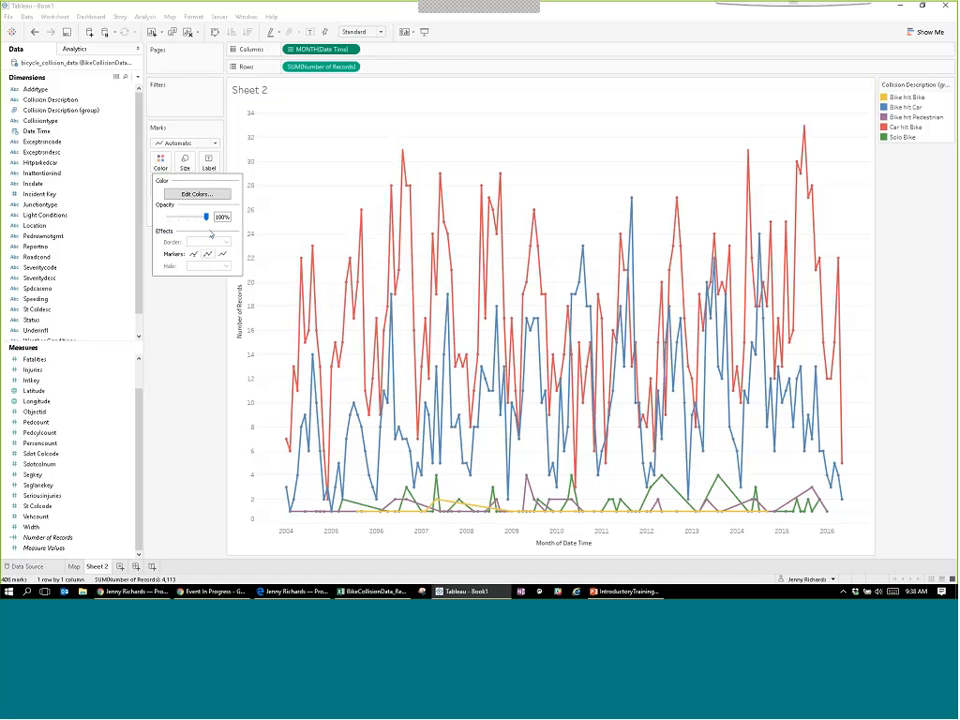
left_click_drag(206, 216, 193, 216)
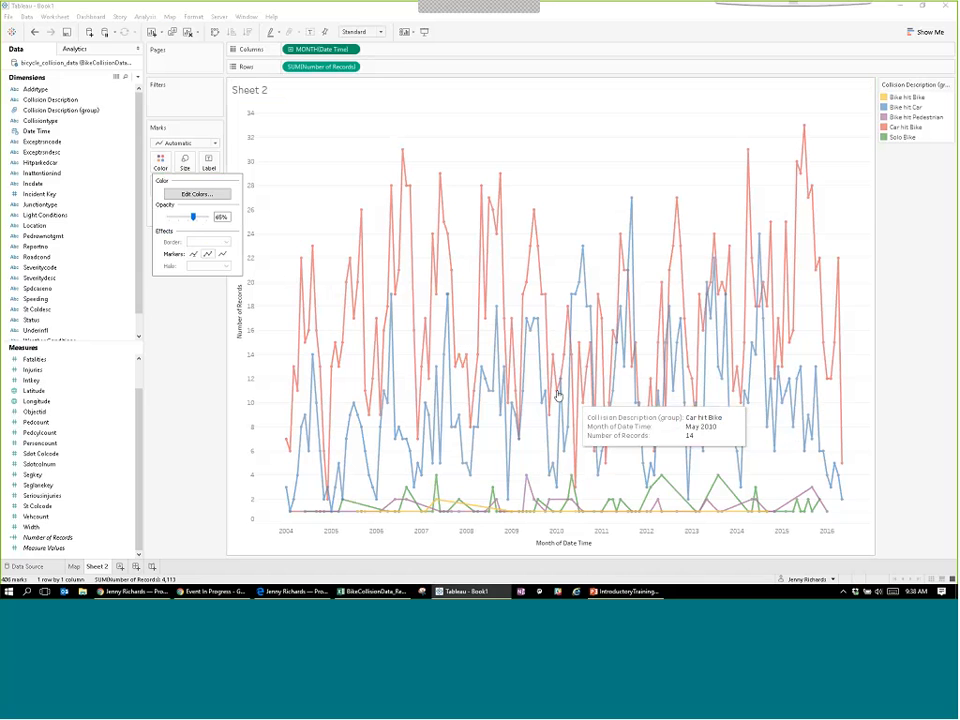
left_click(208, 254)
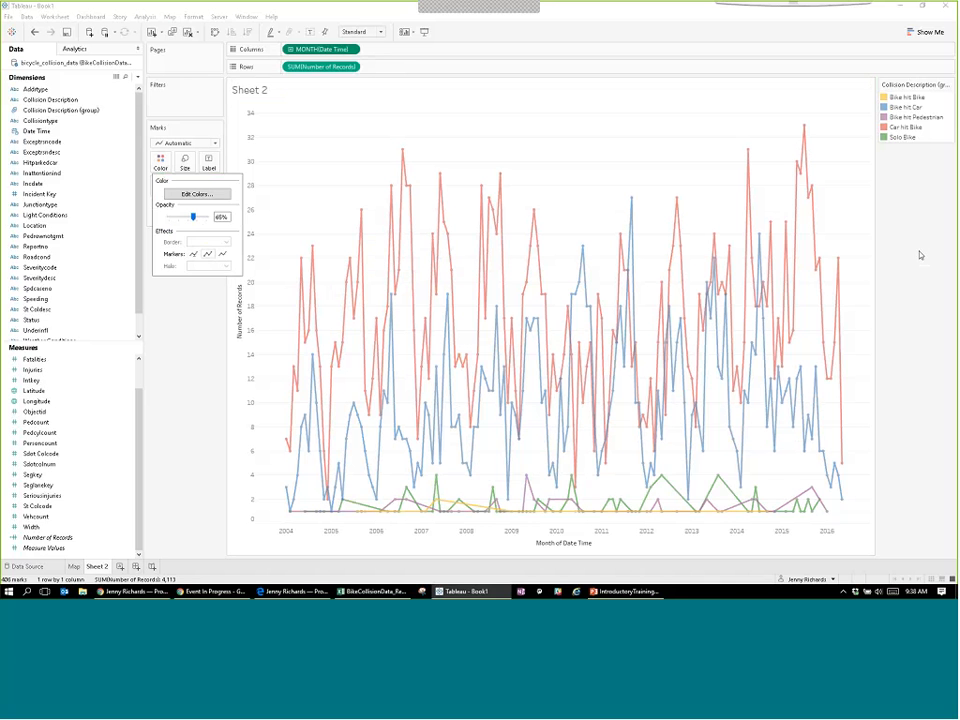
Try the continuous Day level (May 8, 2015) for Date Time and return to the Month level with the year.
left_click(352, 50)
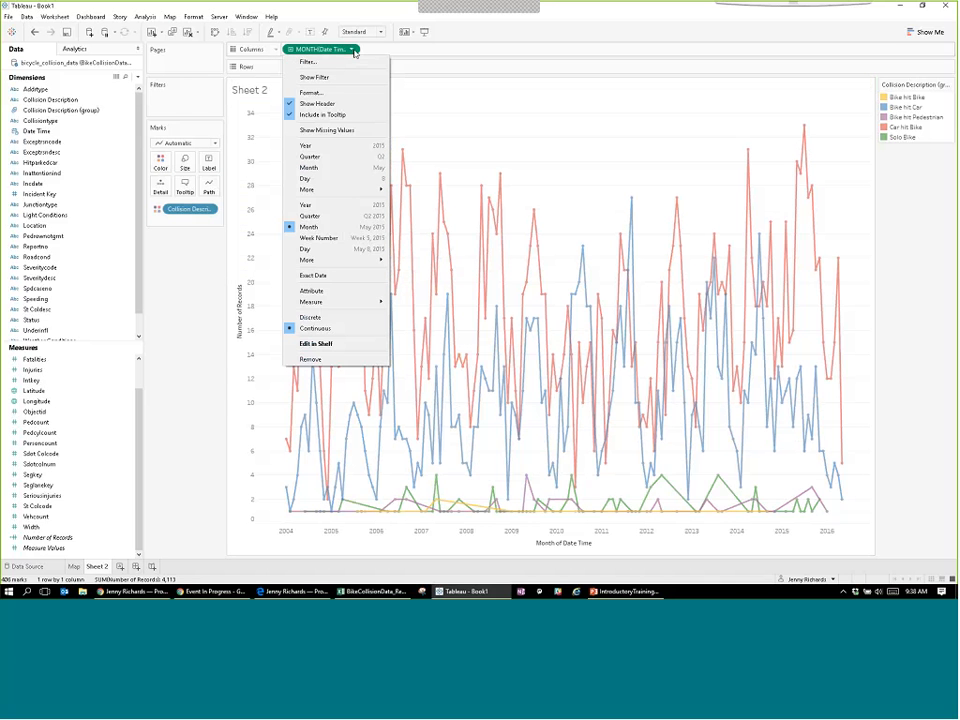
left_click(330, 249)
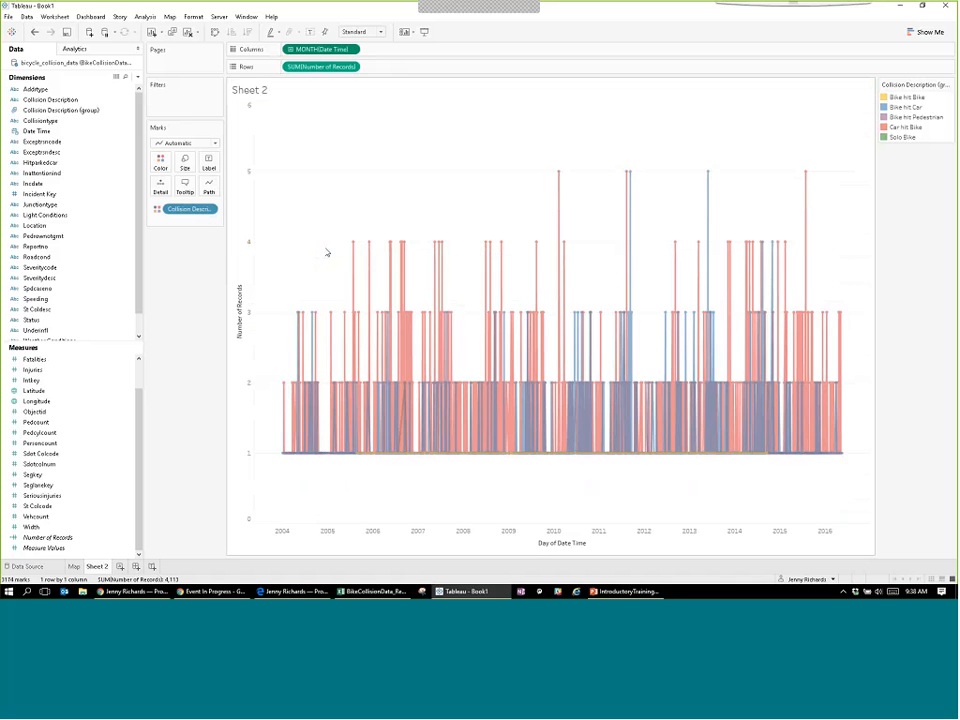
left_click(352, 50)
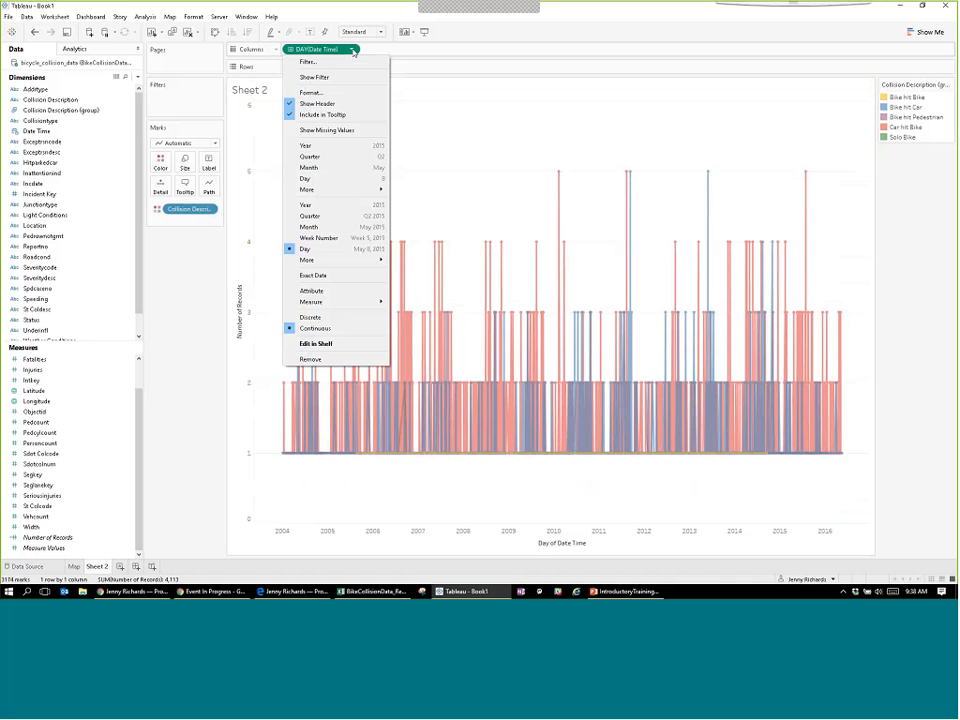
left_click(312, 228)
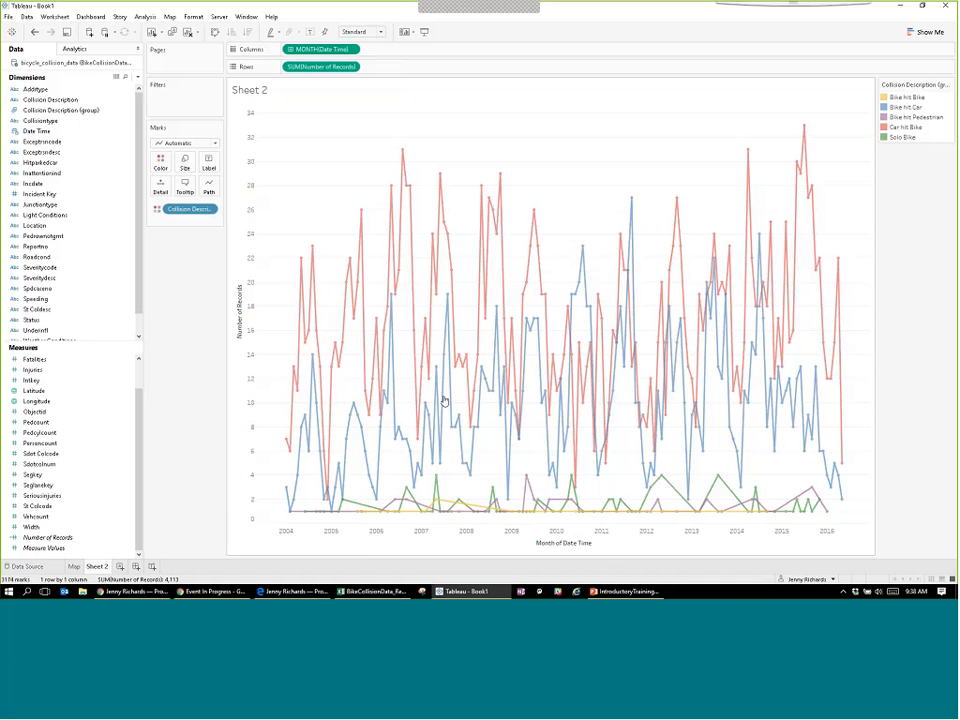
Hide the header of the vertical Number of Records axis on the line chart.
mouse_move(366, 441)
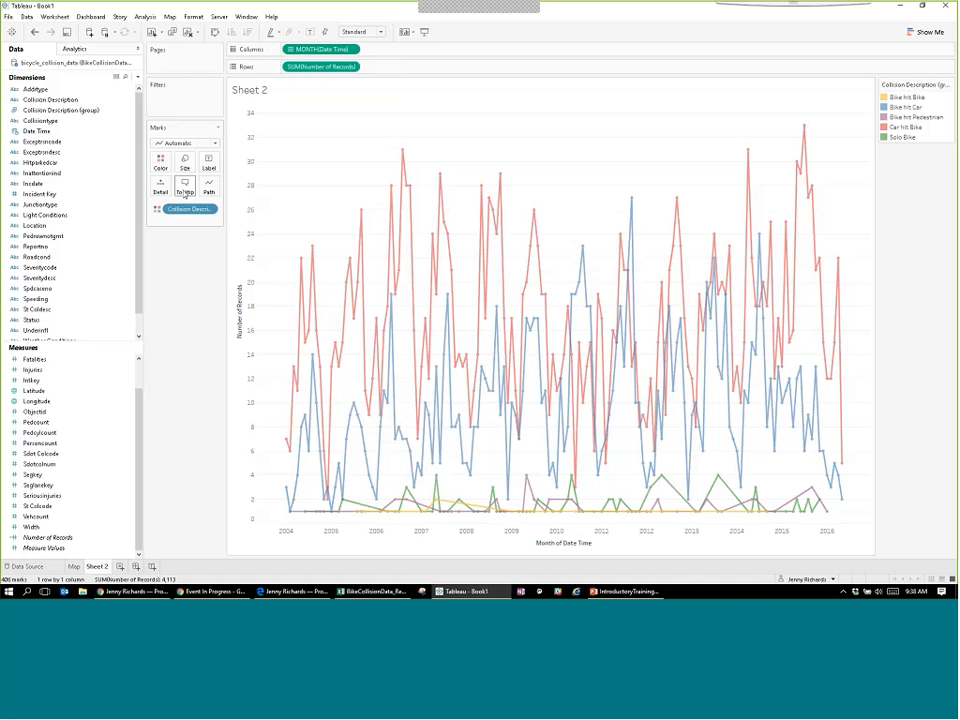
mouse_move(362, 214)
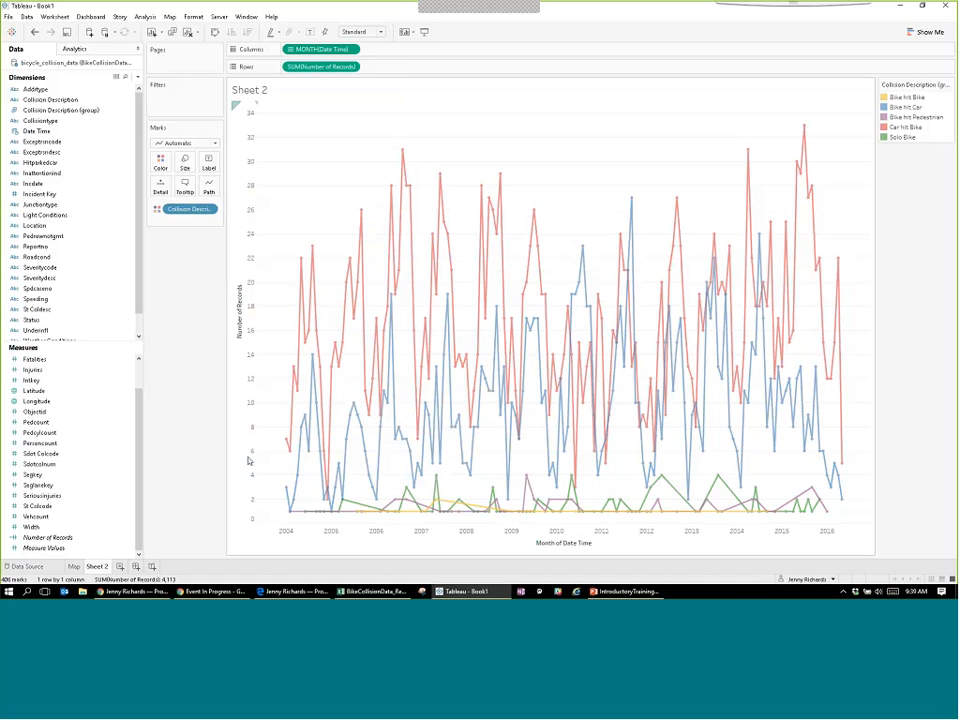
right_click(238, 227)
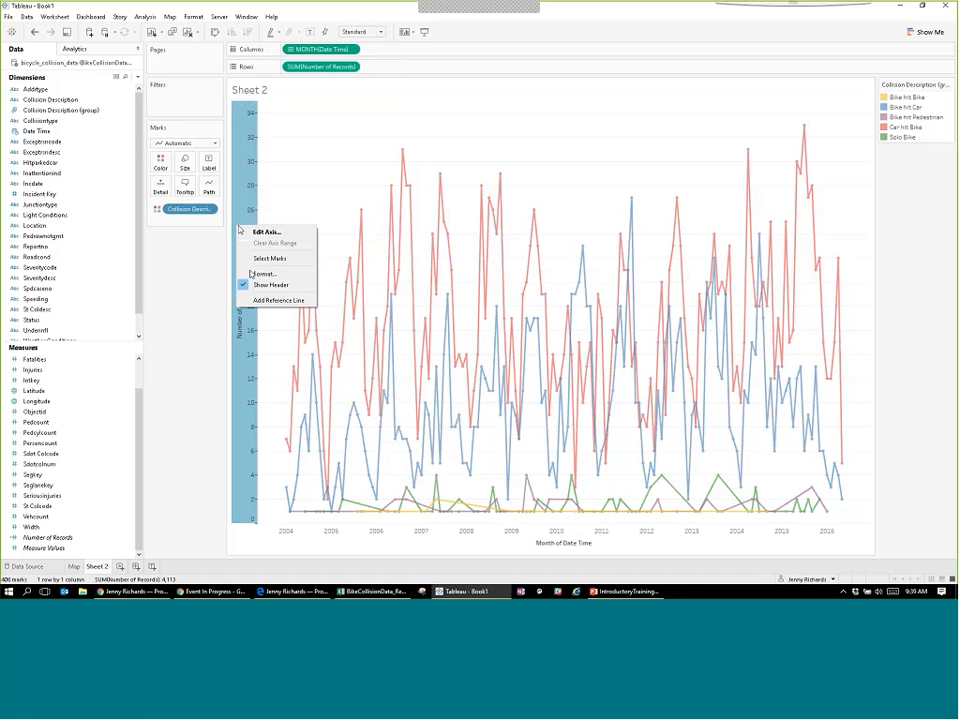
left_click(270, 285)
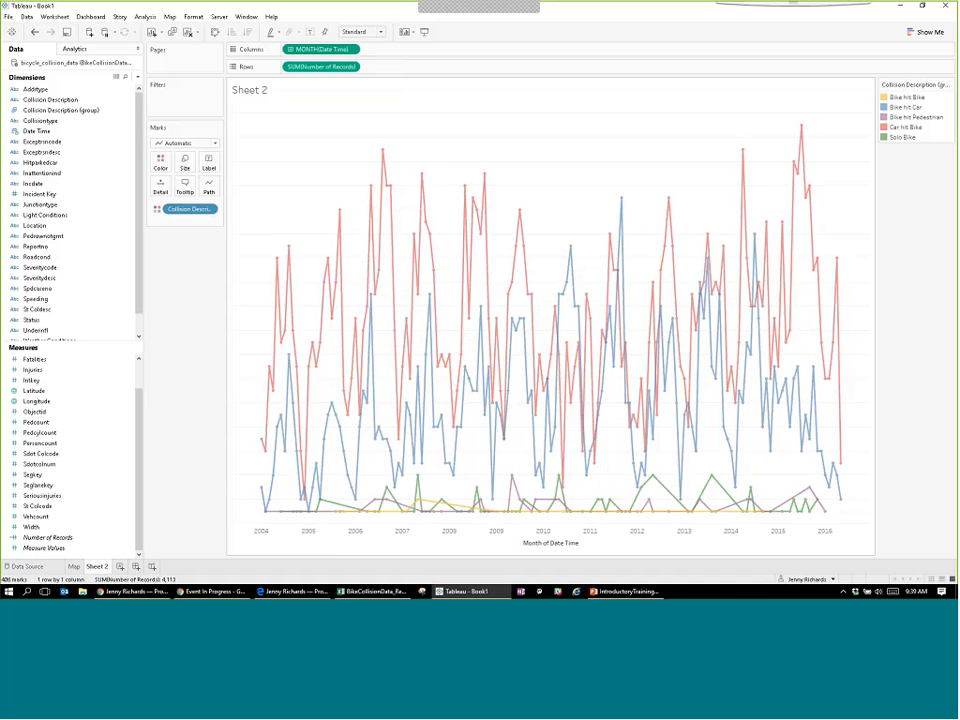
Set the sheet-level zero, trend, reference and drop lines, axis rulers and axis ticks to None.
right_click(306, 128)
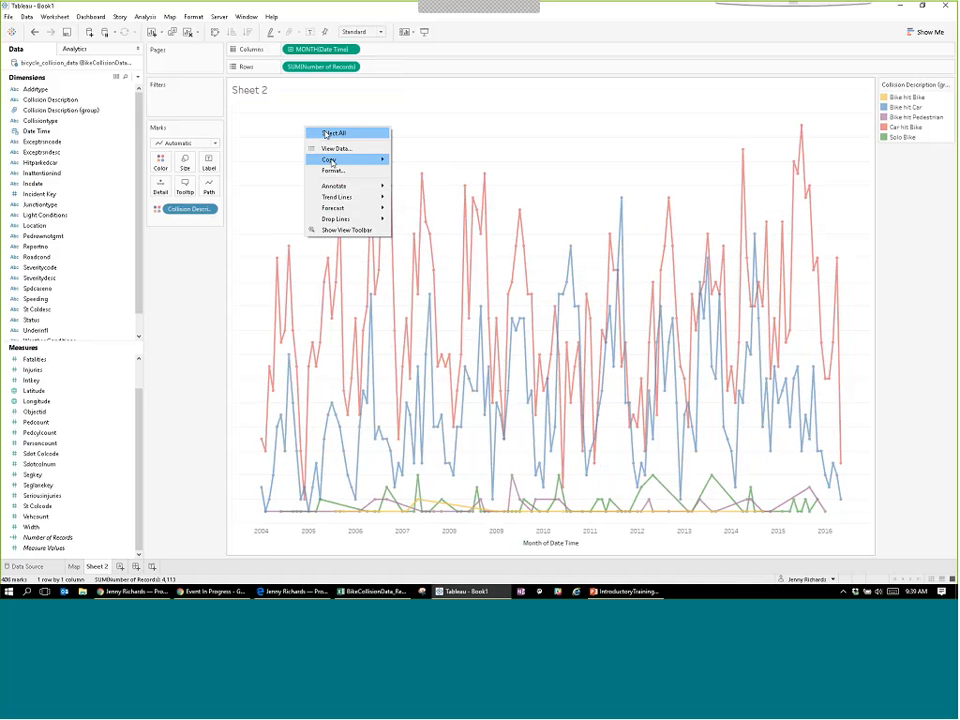
left_click(333, 170)
left_click(49, 66)
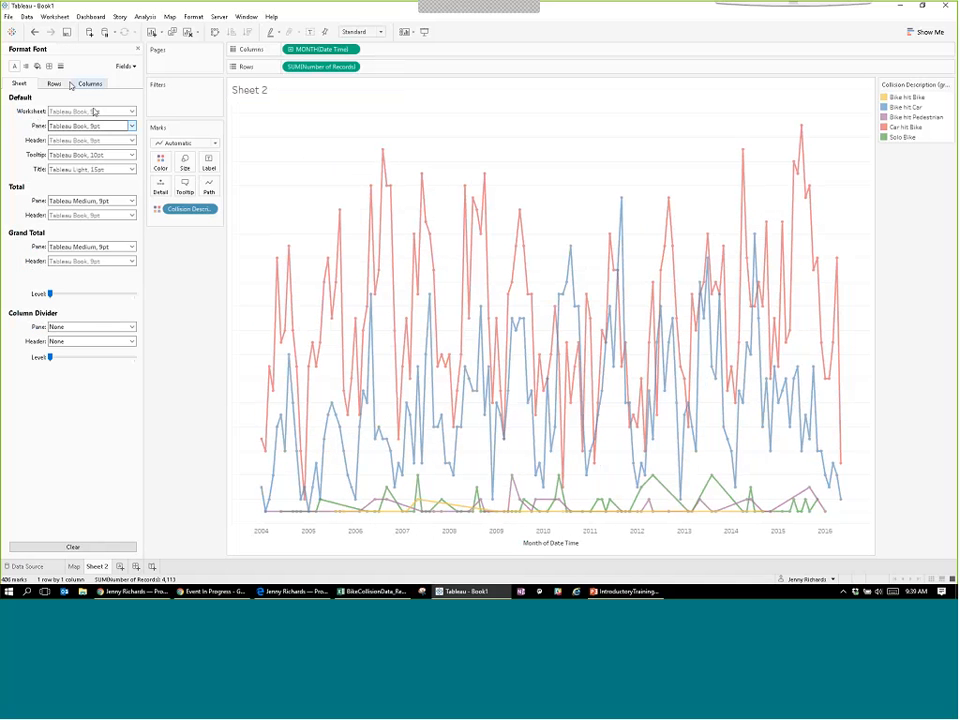
left_click(60, 66)
left_click(85, 125)
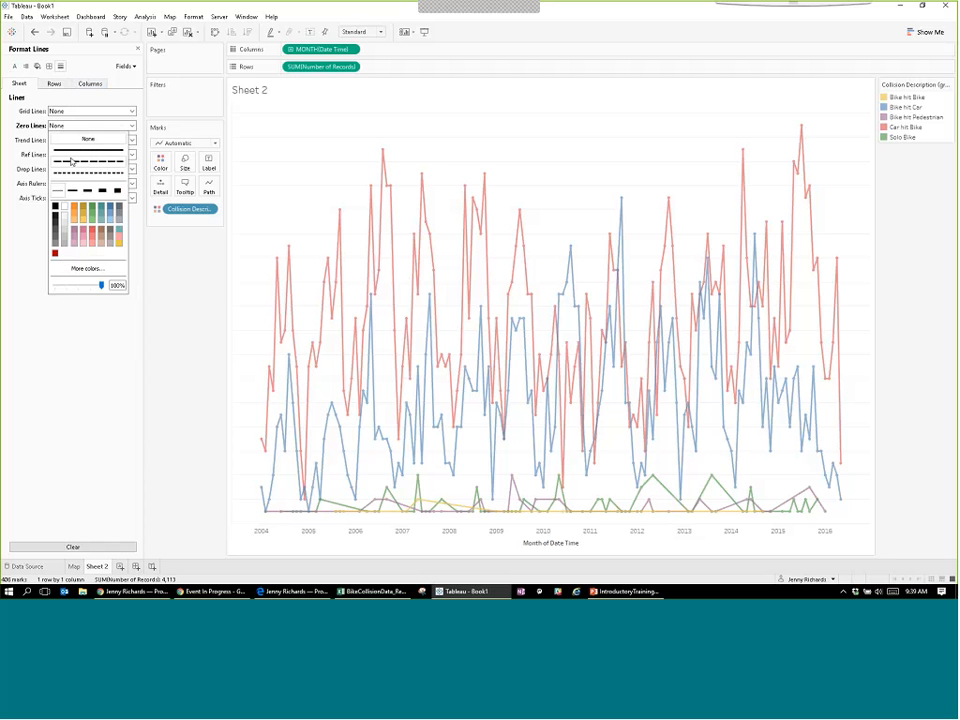
left_click(74, 183)
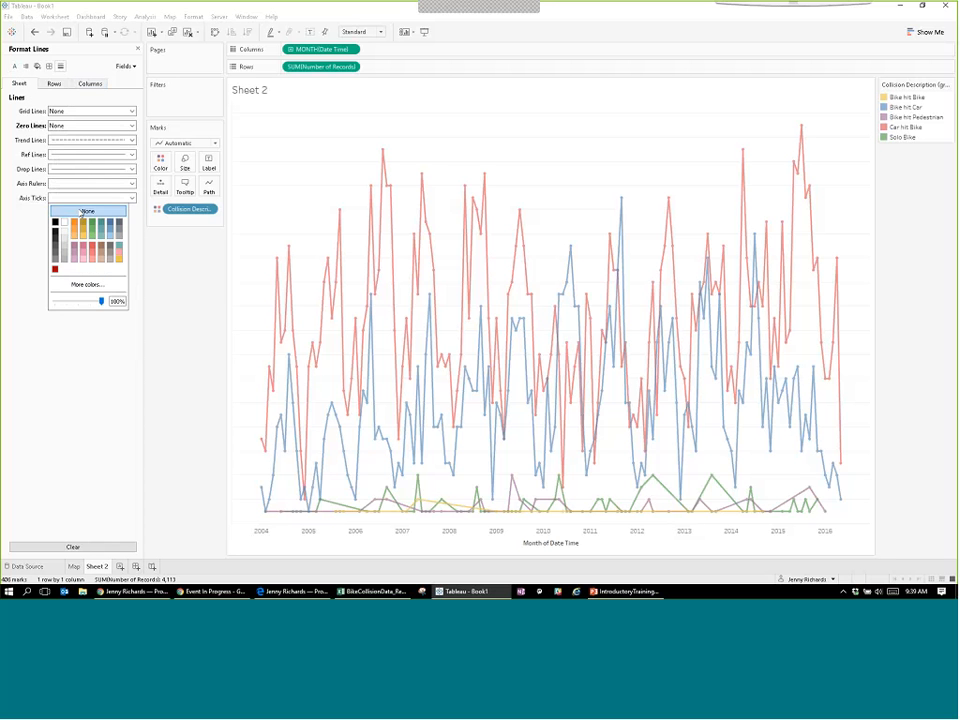
left_click(74, 170)
left_click(77, 155)
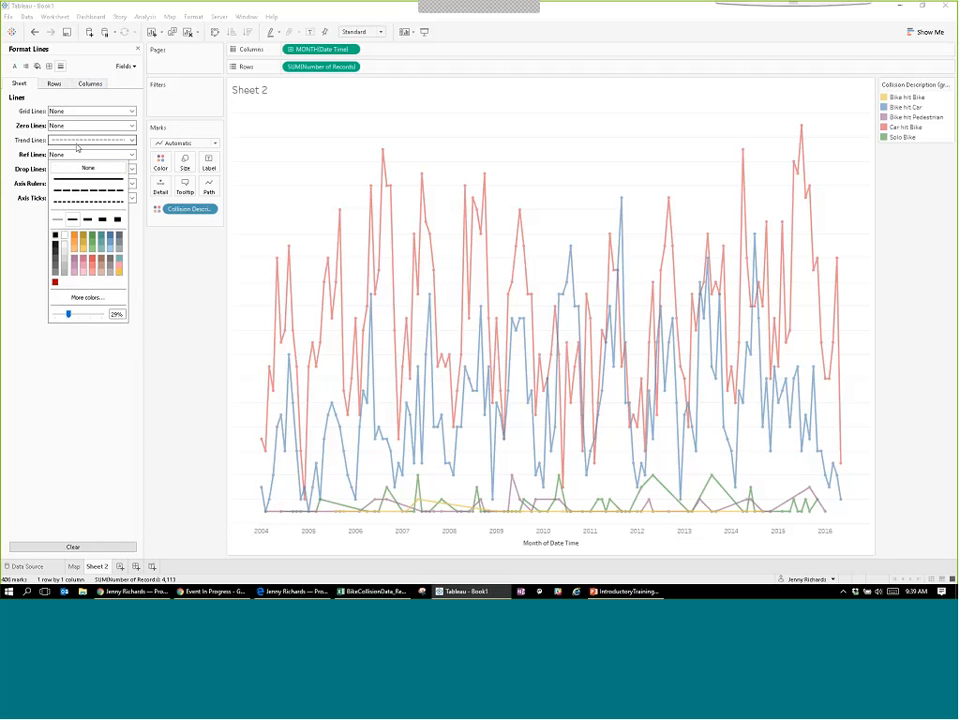
left_click(77, 141)
left_click(80, 154)
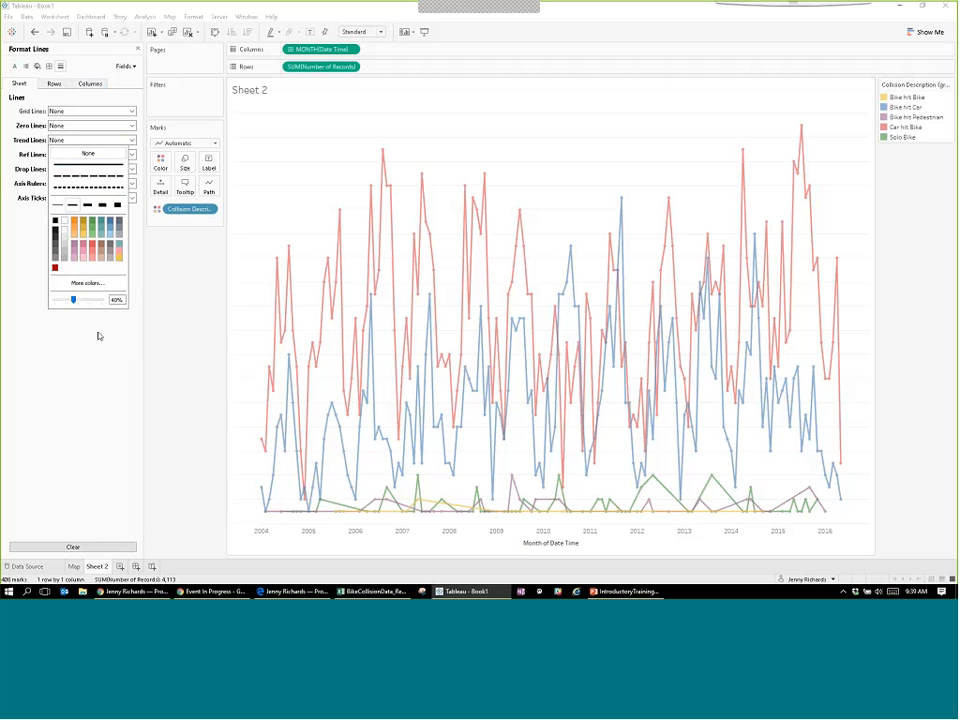
Set the grid lines for rows to None, check the column lines, and close the line formatting.
left_click(54, 83)
left_click(90, 111)
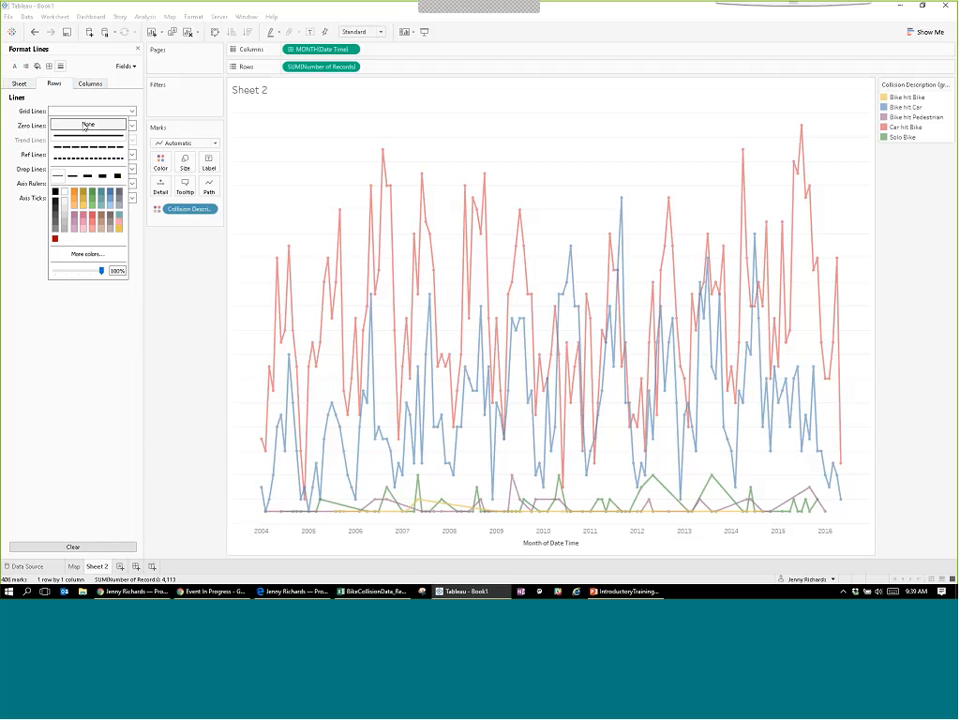
left_click(86, 125)
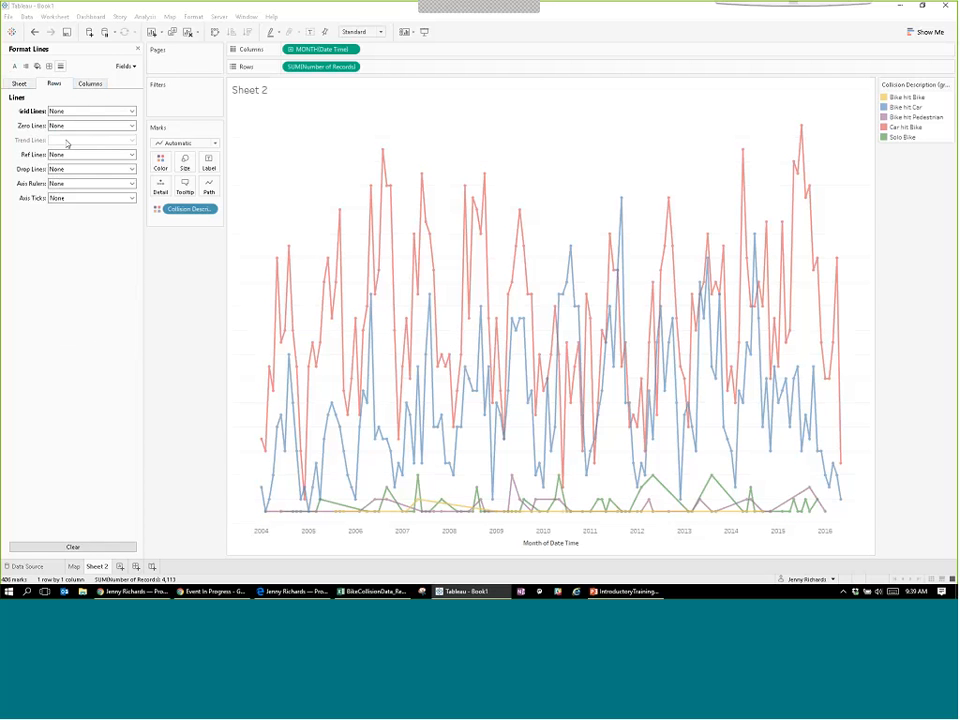
left_click(89, 84)
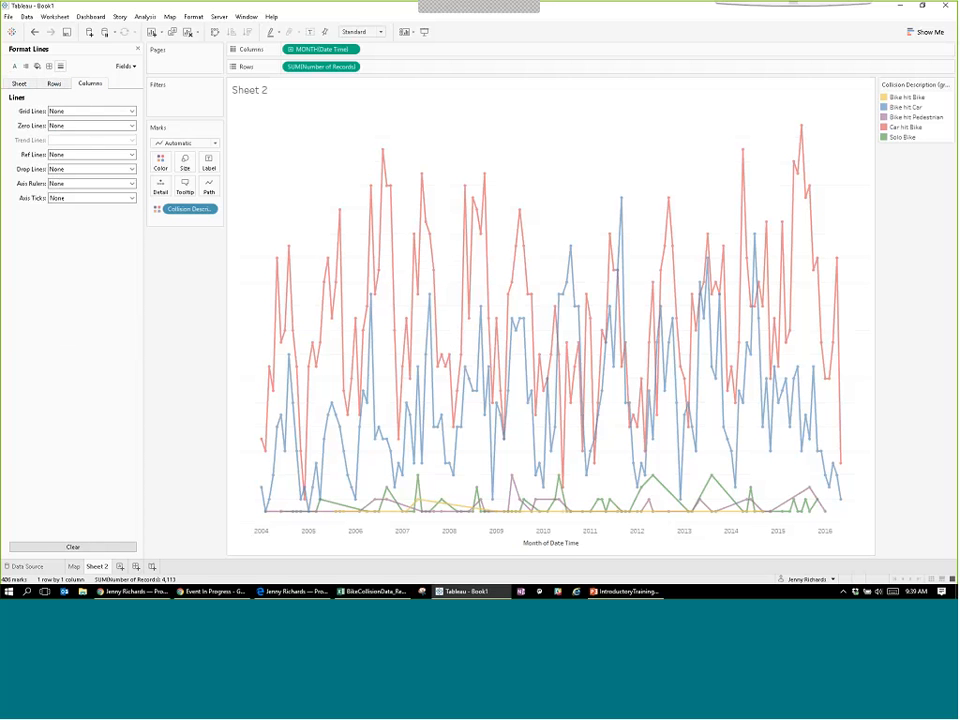
left_click(138, 49)
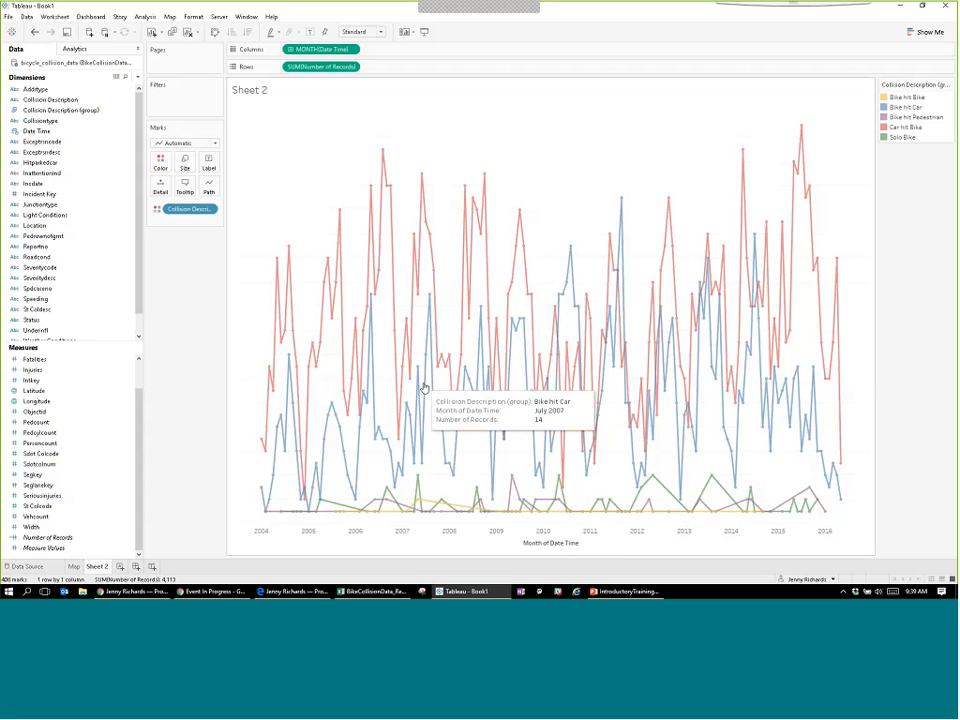
Rename Sheet 2 as "Line chart".
double_click(95, 567)
type("Line chart")
key("Return")
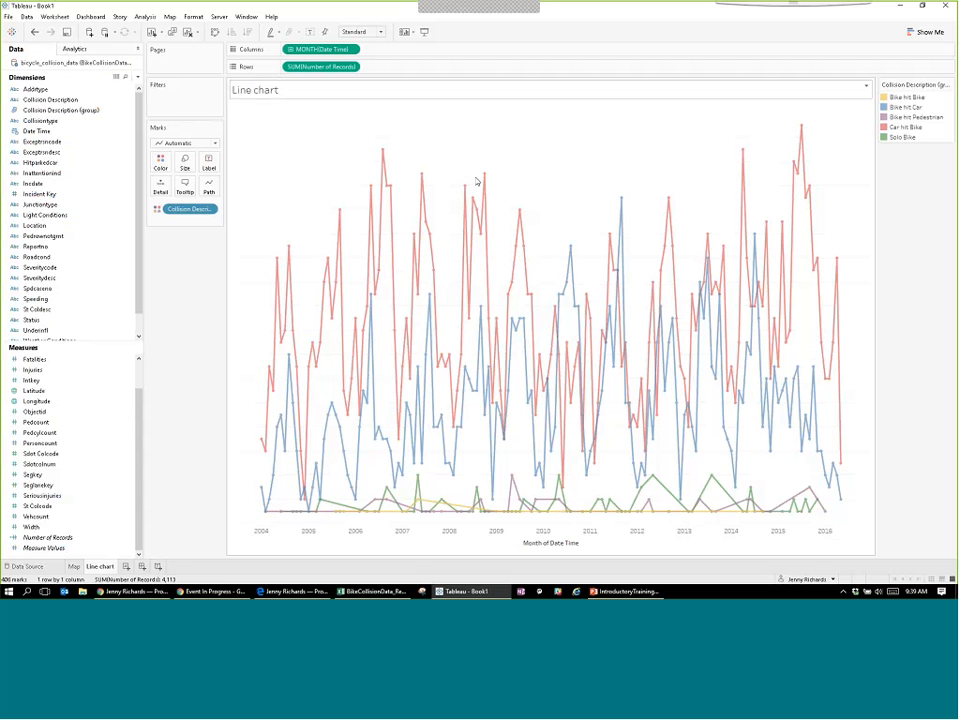
Add a new worksheet and bring up the Show Me chart suggestions.
left_click(127, 567)
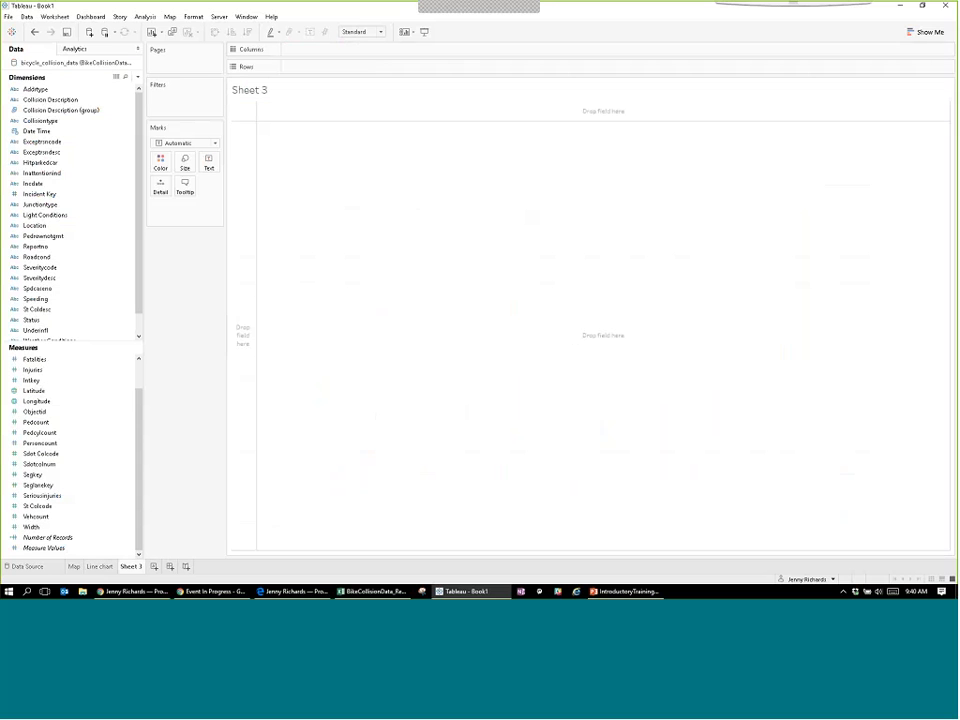
left_click(930, 32)
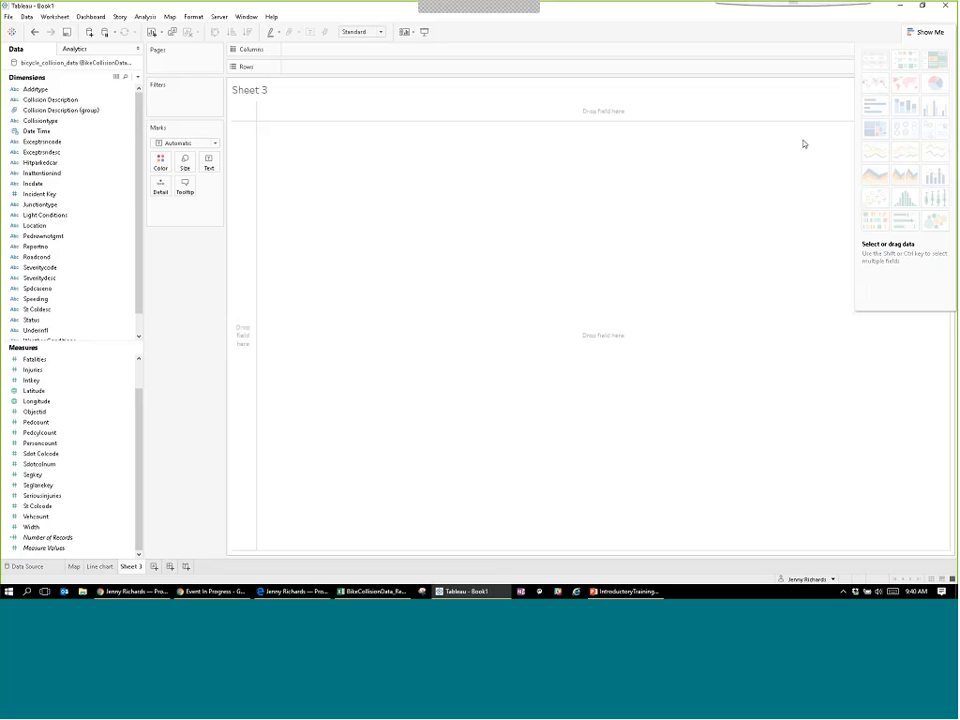
Try a text table of Weather Conditions and Incident Key, and undo it.
left_click(104, 206)
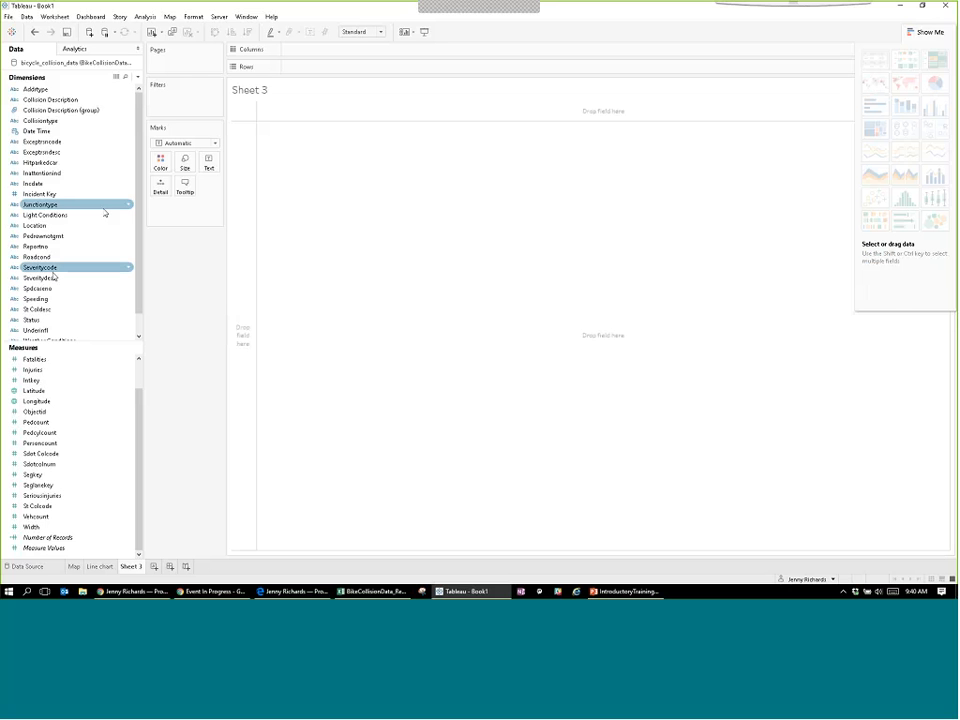
scroll(54, 276, "down", 2)
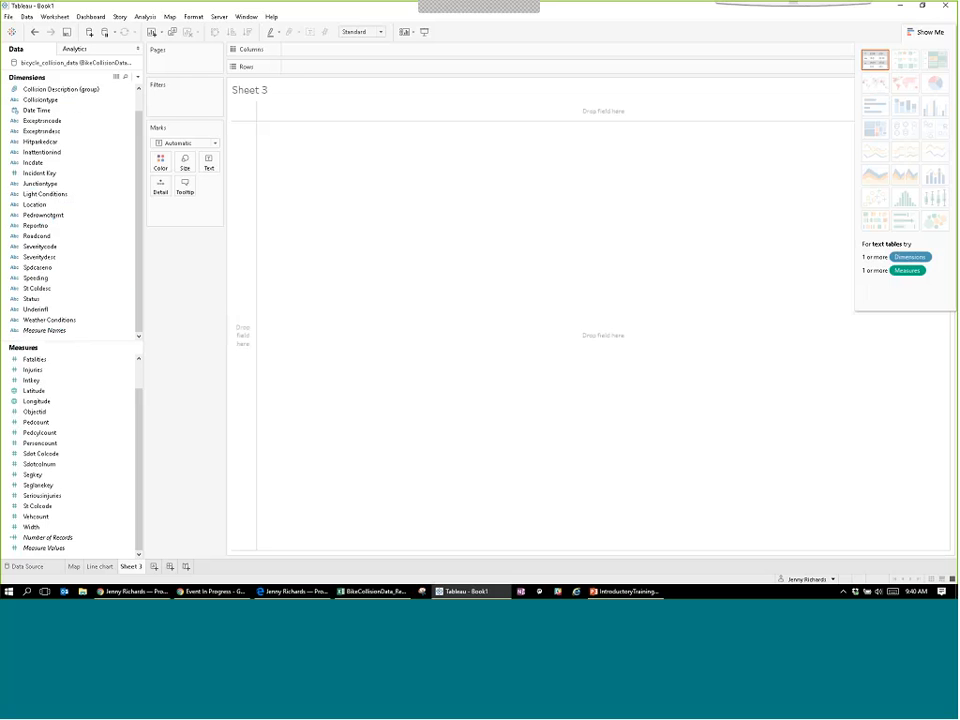
left_click(66, 320)
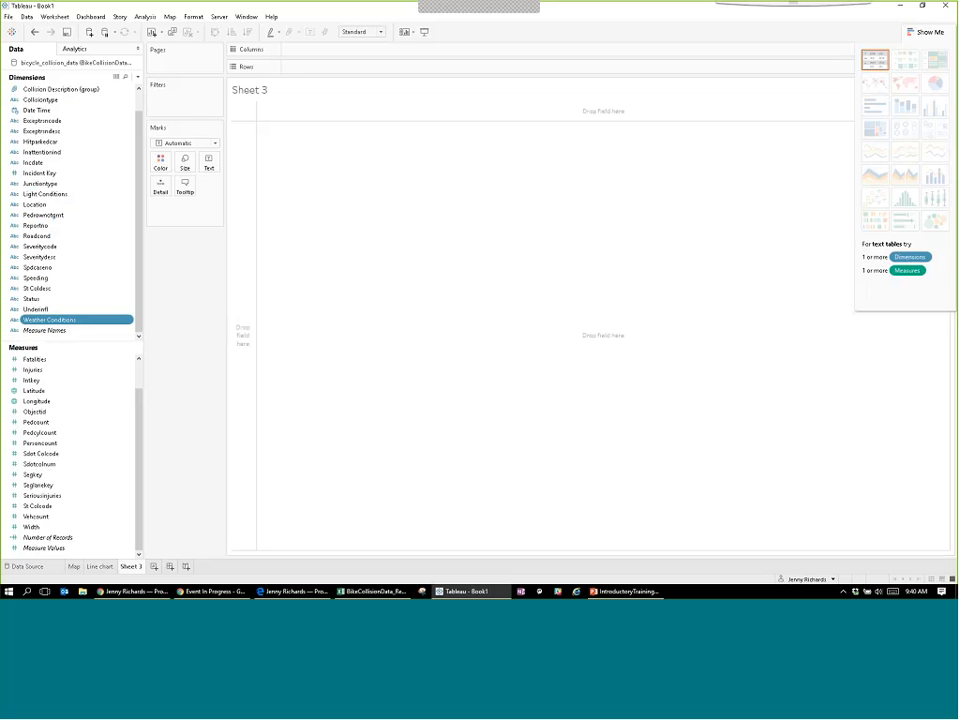
left_click(51, 174, "ctrl")
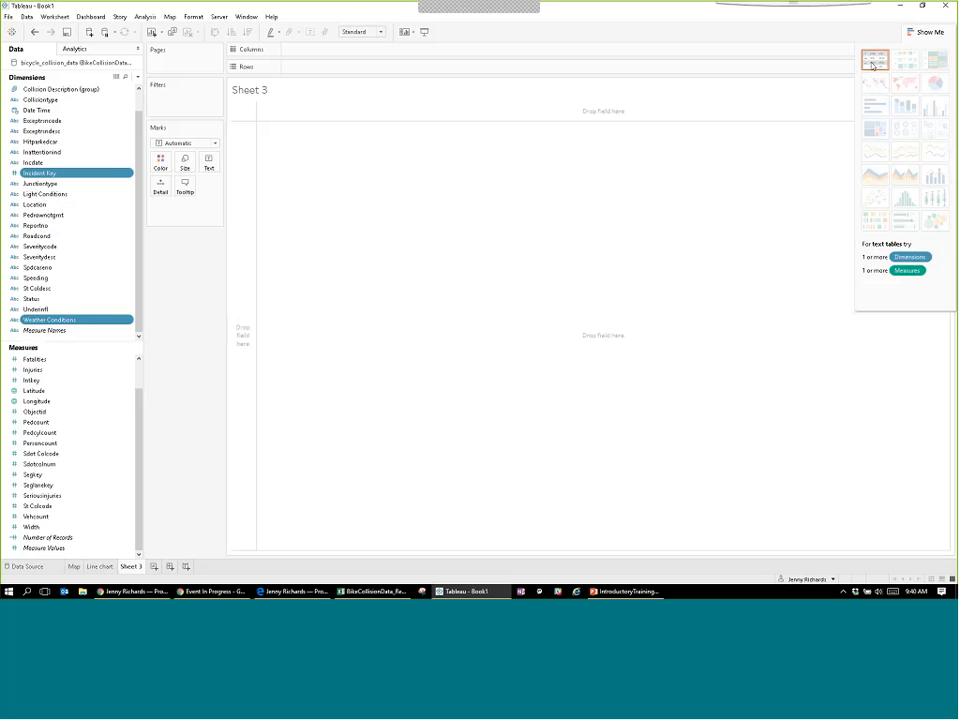
left_click(873, 62)
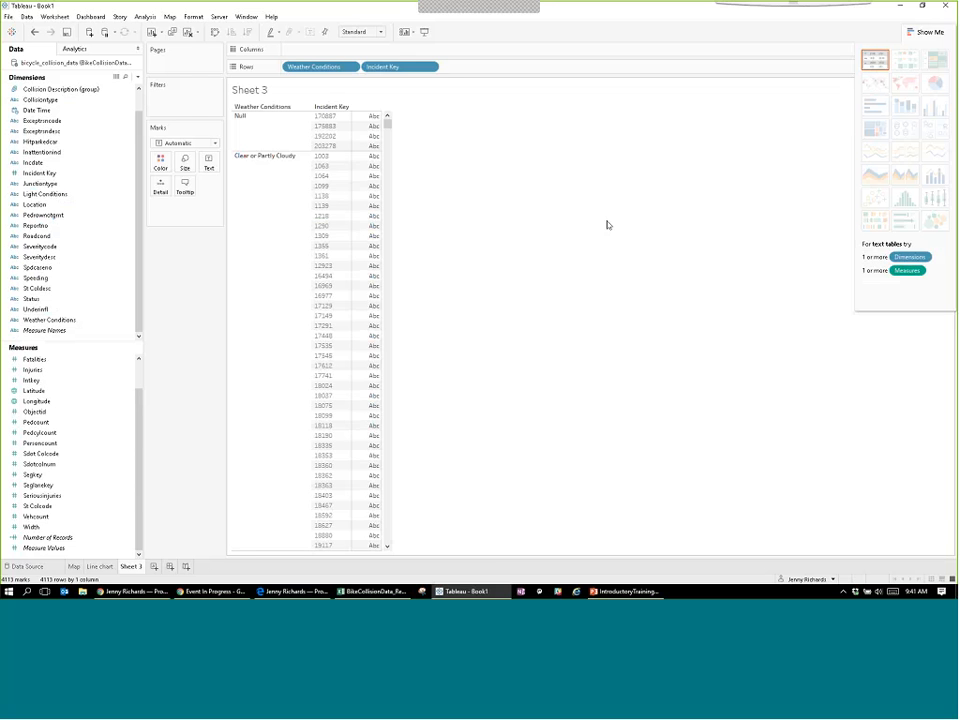
key("alt+shift+BackSpace")
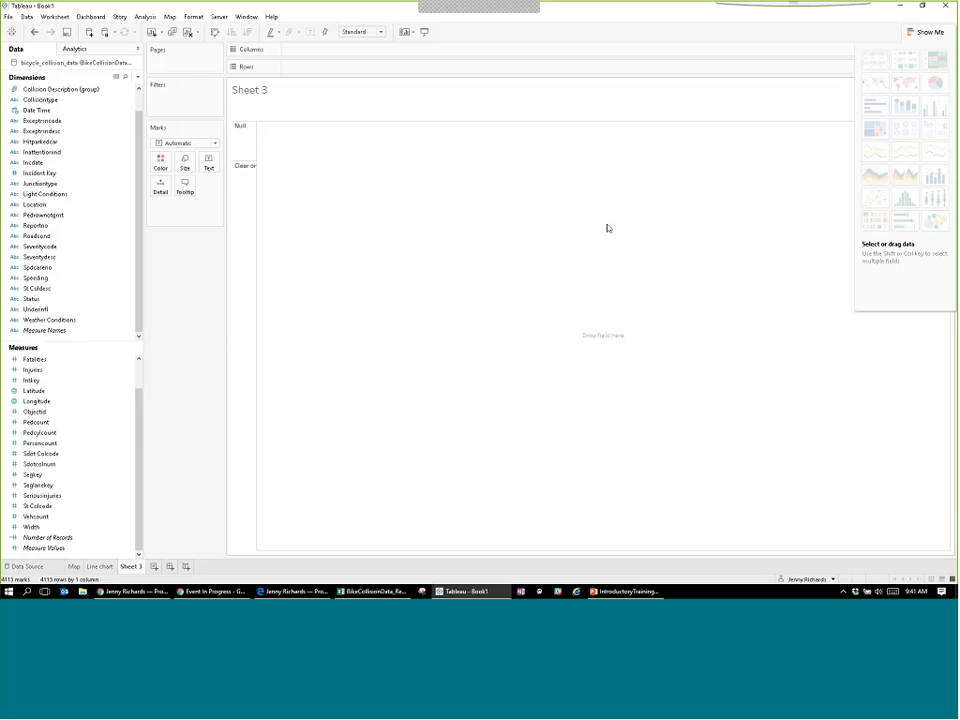
Build a horizontal bar chart of Number of Records by Weather Conditions and hide the chart suggestions.
left_click(85, 141)
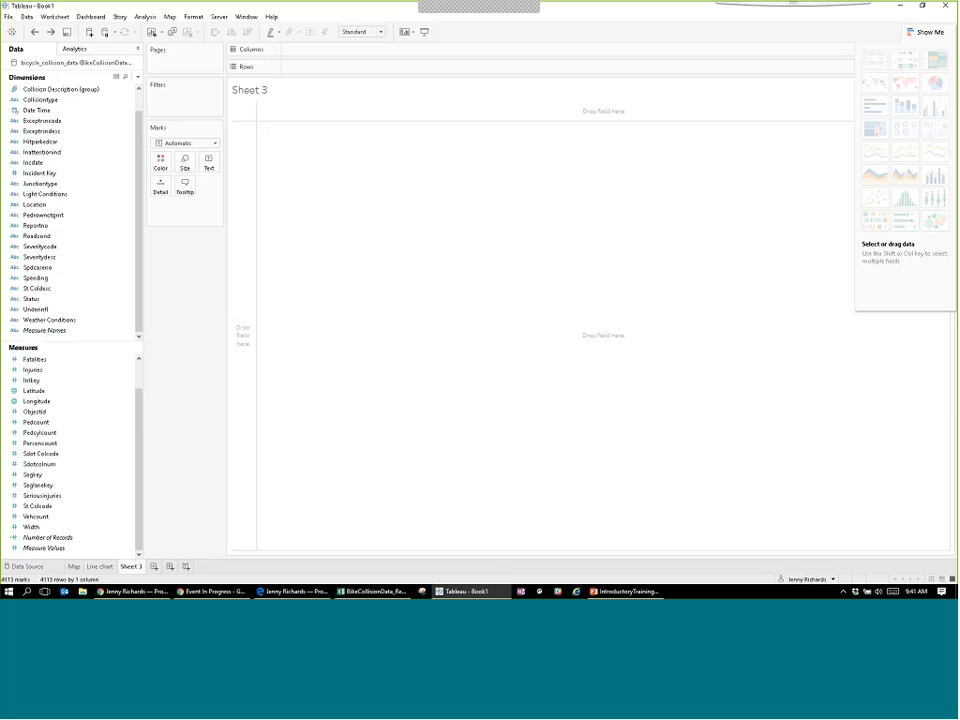
left_click(57, 320)
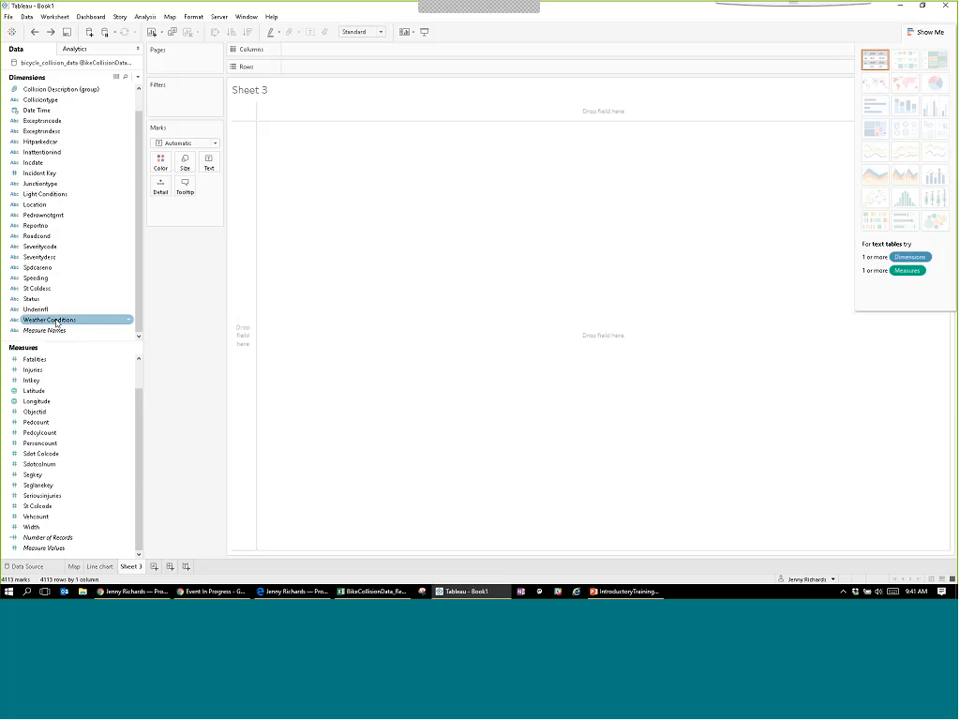
left_click(50, 173, "ctrl")
left_click(76, 477, "ctrl")
left_click(83, 507, "ctrl")
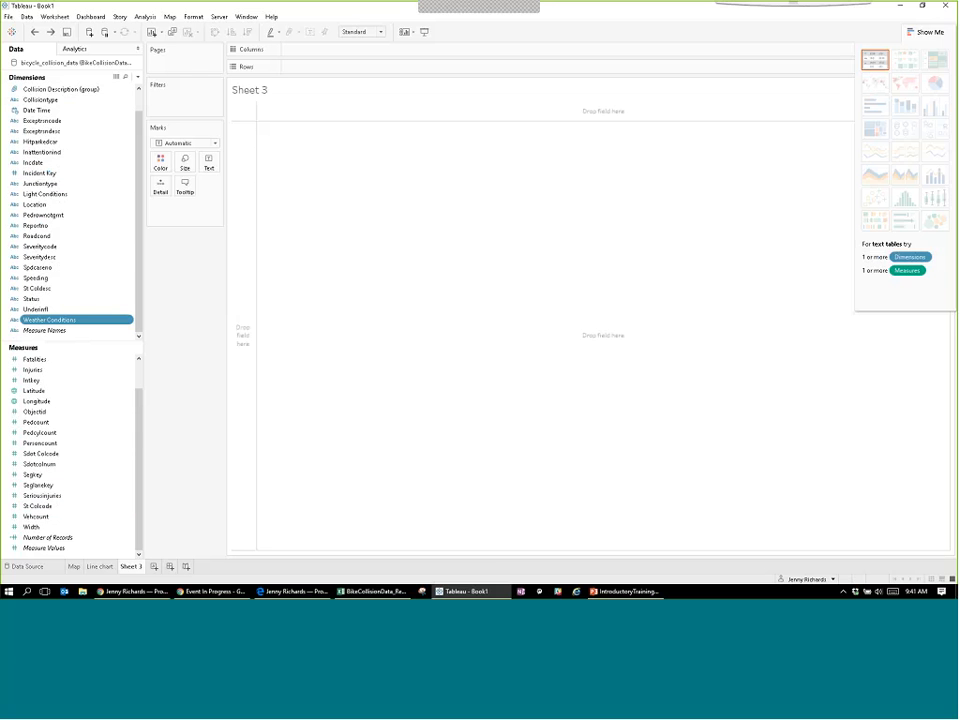
left_click(48, 538, "ctrl")
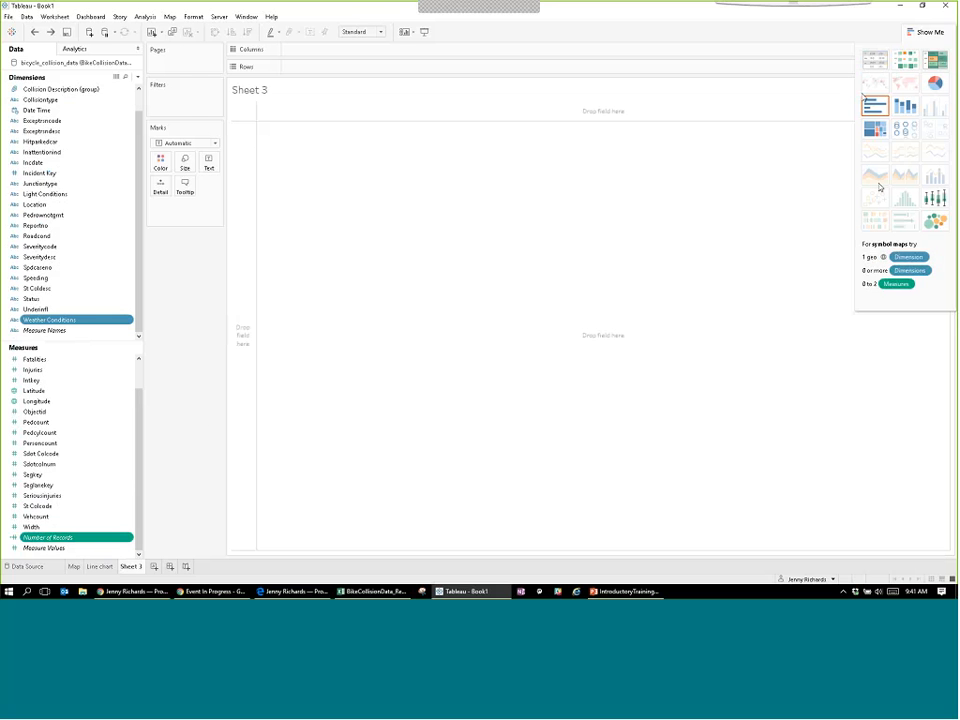
left_click(874, 105)
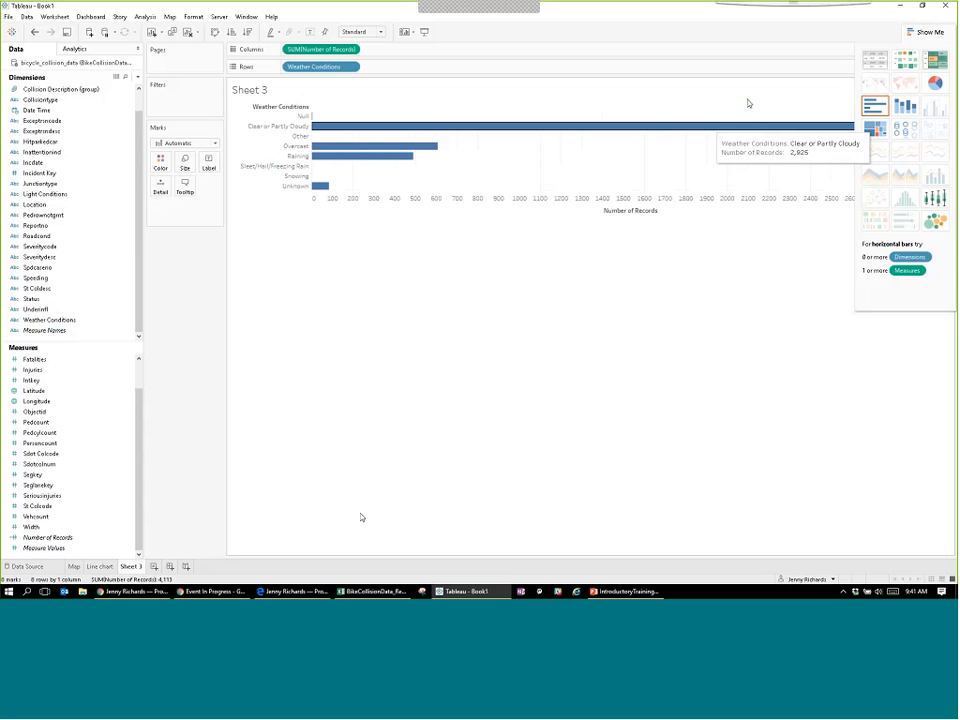
left_click(928, 32)
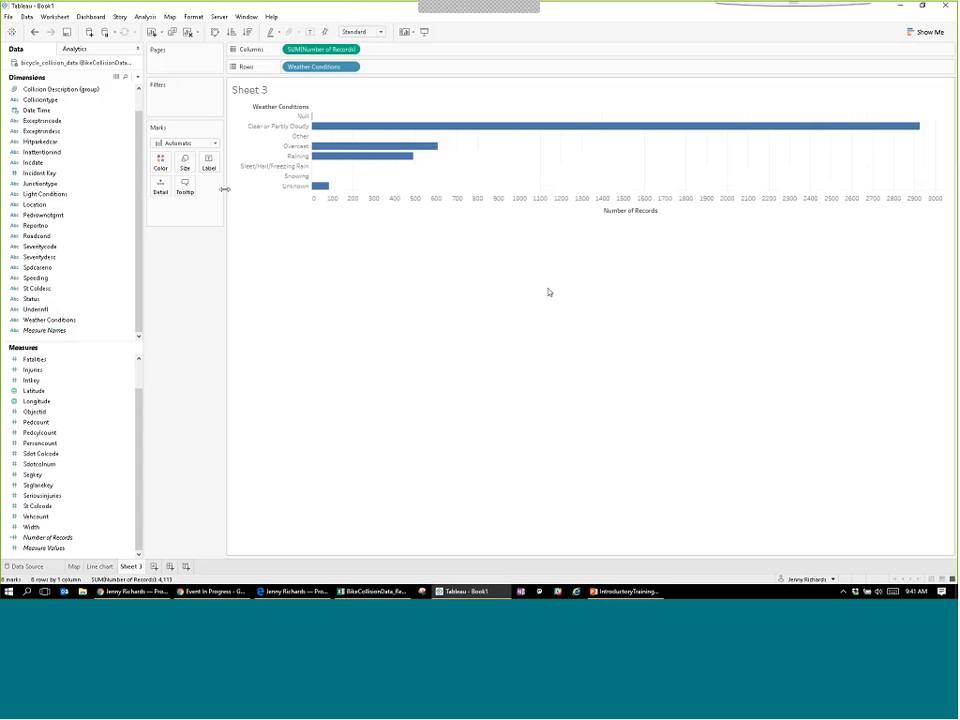
Color the bars by Collision Description (group) and order the legend with Car hit Bike first and Bike hit Car second.
left_click(78, 90)
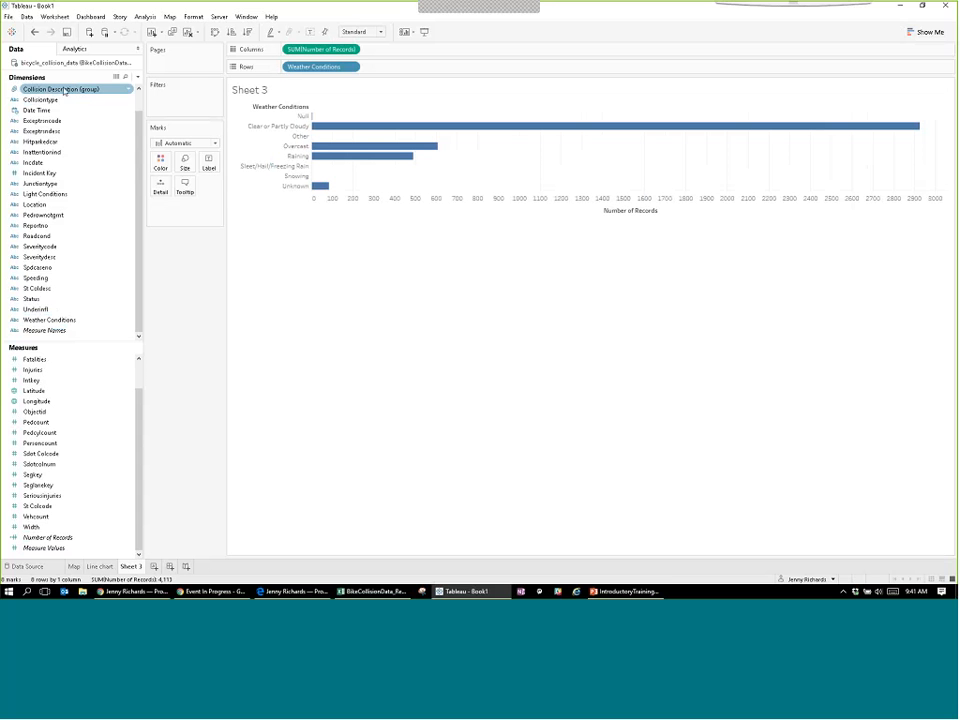
left_click_drag(65, 90, 176, 170)
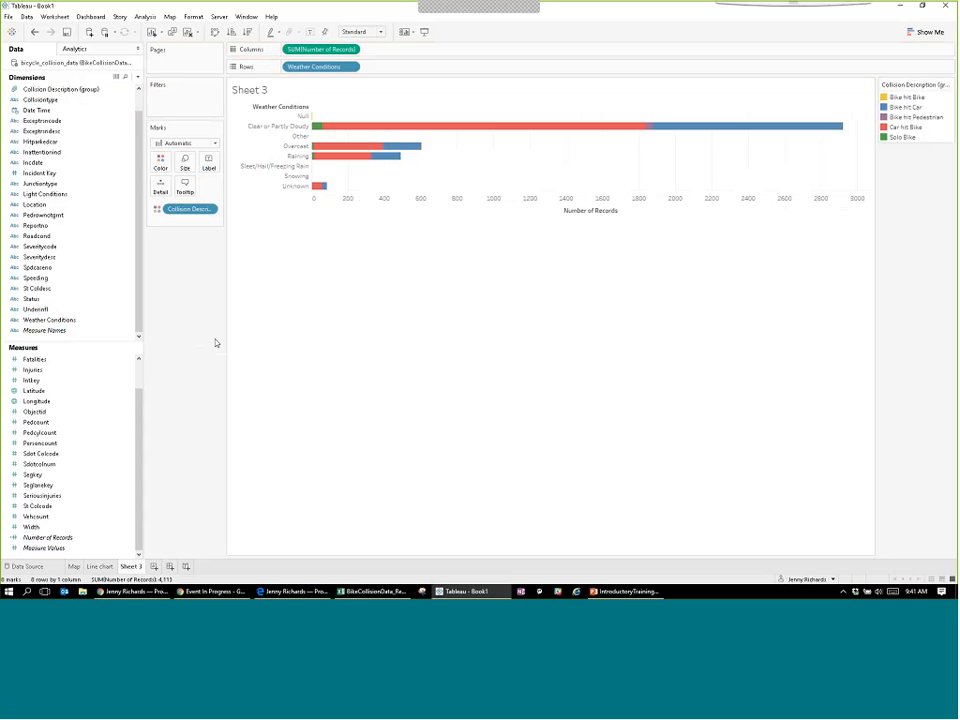
left_click_drag(905, 128, 903, 100)
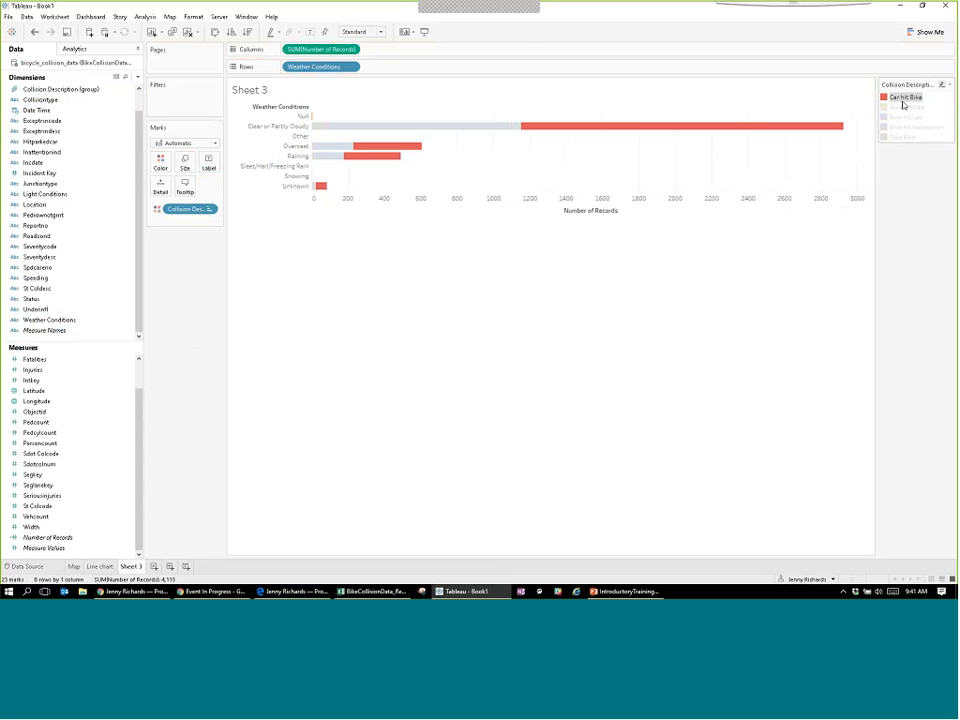
left_click(904, 107)
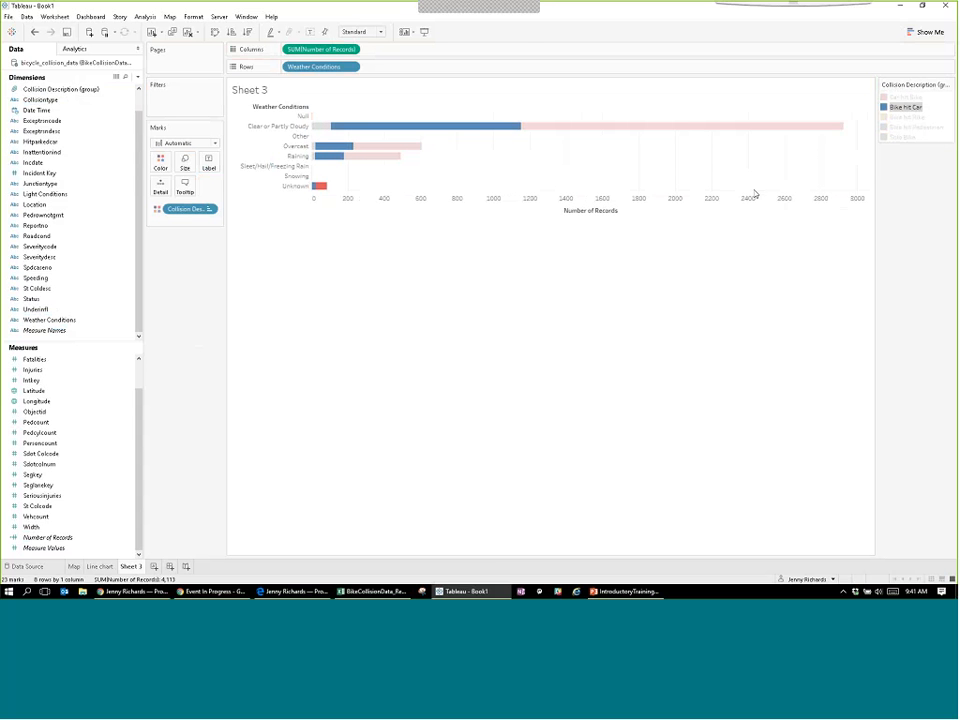
left_click(562, 188)
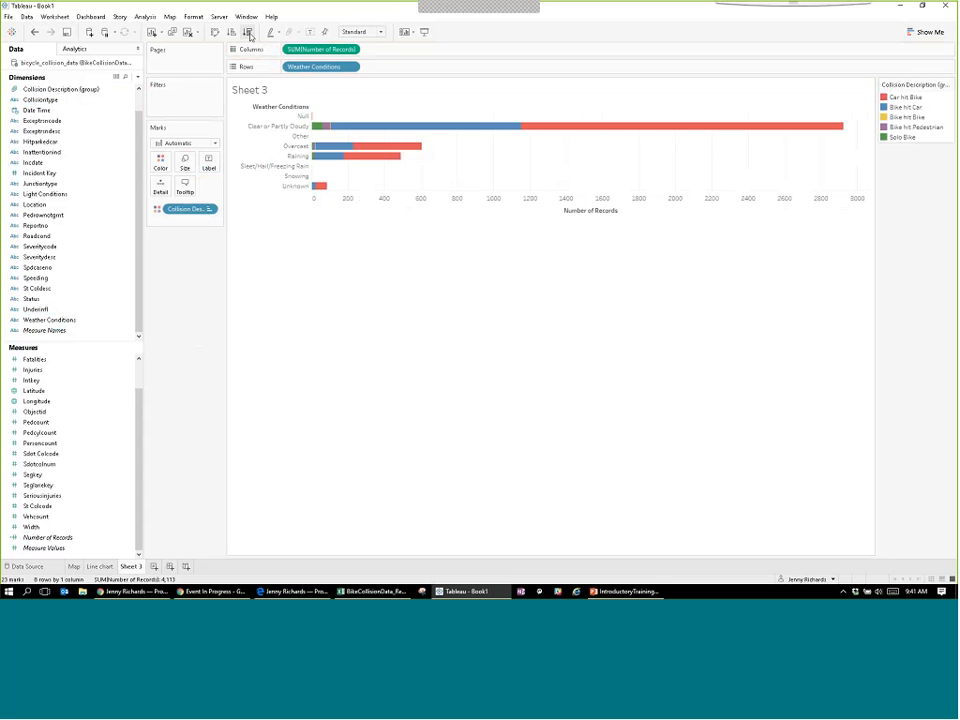
Sort the Weather Conditions bars in ascending order of Number of Records.
left_click(248, 33)
left_click(233, 33)
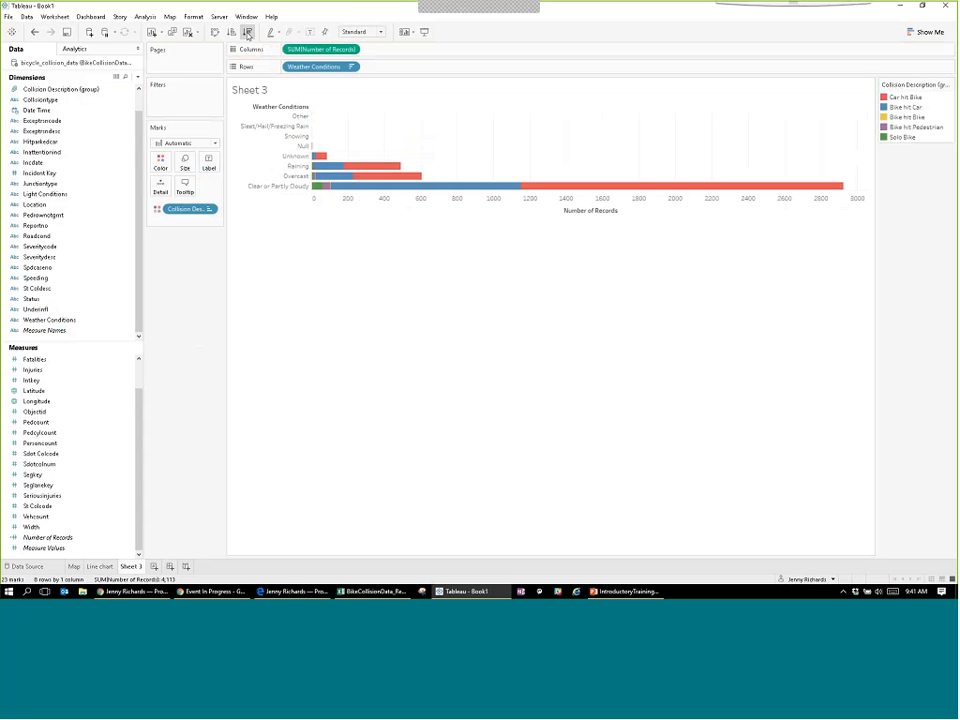
Sort the Weather Conditions bars in descending order of Number of Records and exclude the Null category.
left_click(248, 33)
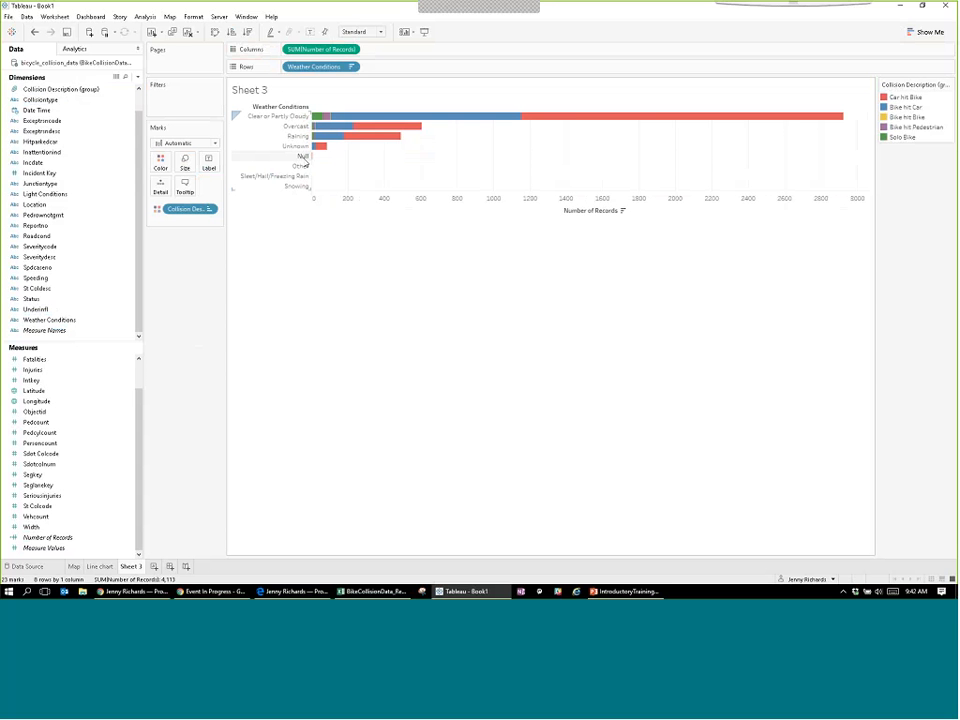
mouse_move(316, 164)
right_click(302, 158)
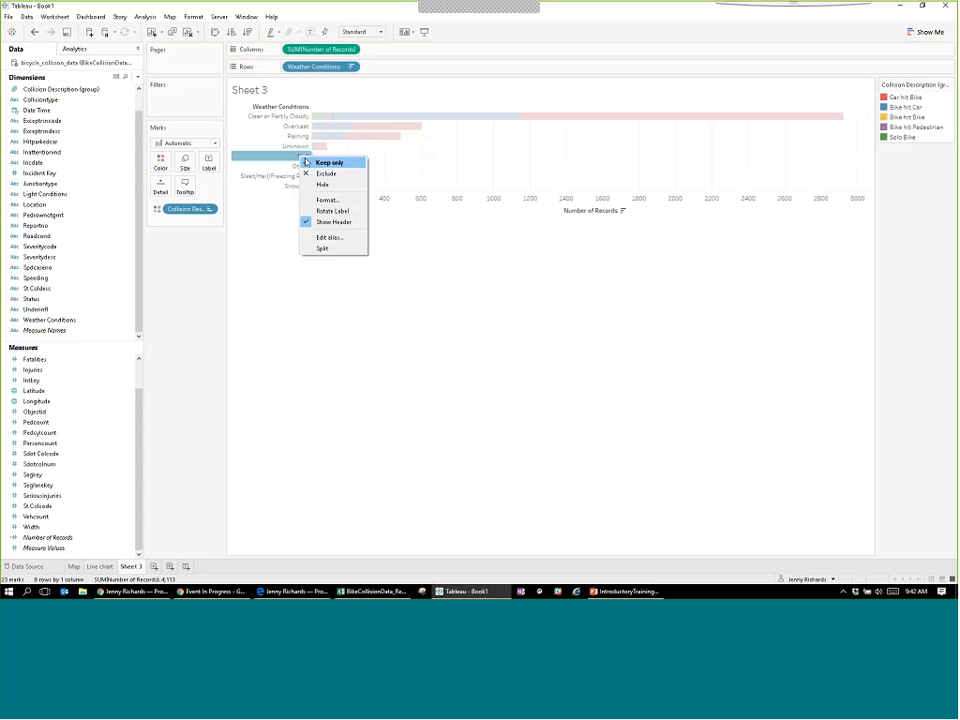
left_click(326, 173)
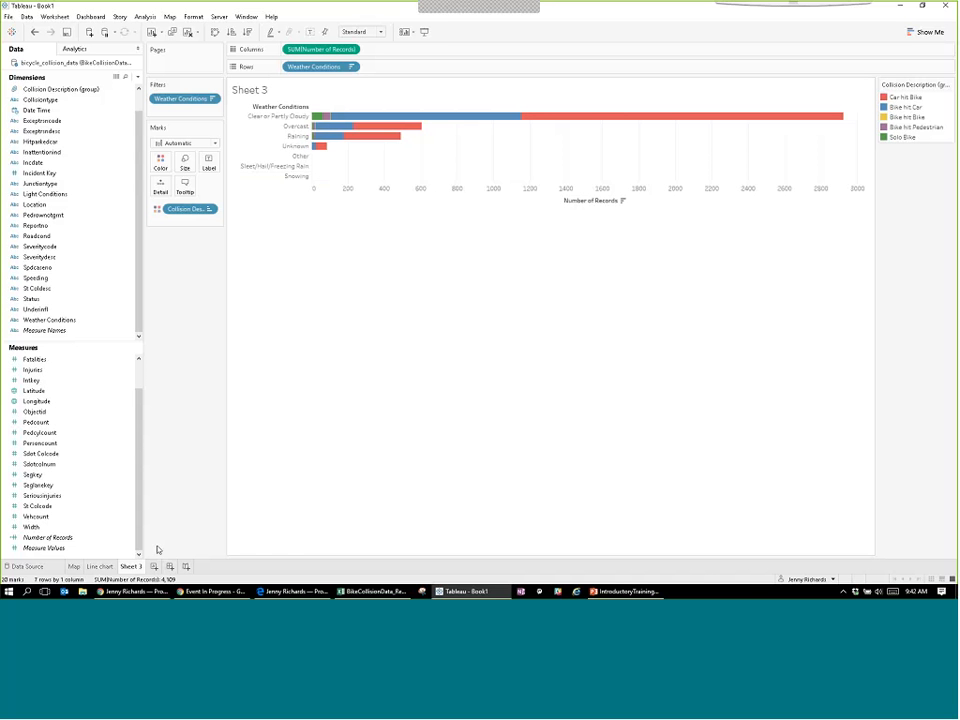
Rename Sheet 3 as Bar chart and check the Map sheet.
double_click(131, 567)
type("Barchart")
key("Return")
left_click(100, 567)
left_click(78, 567)
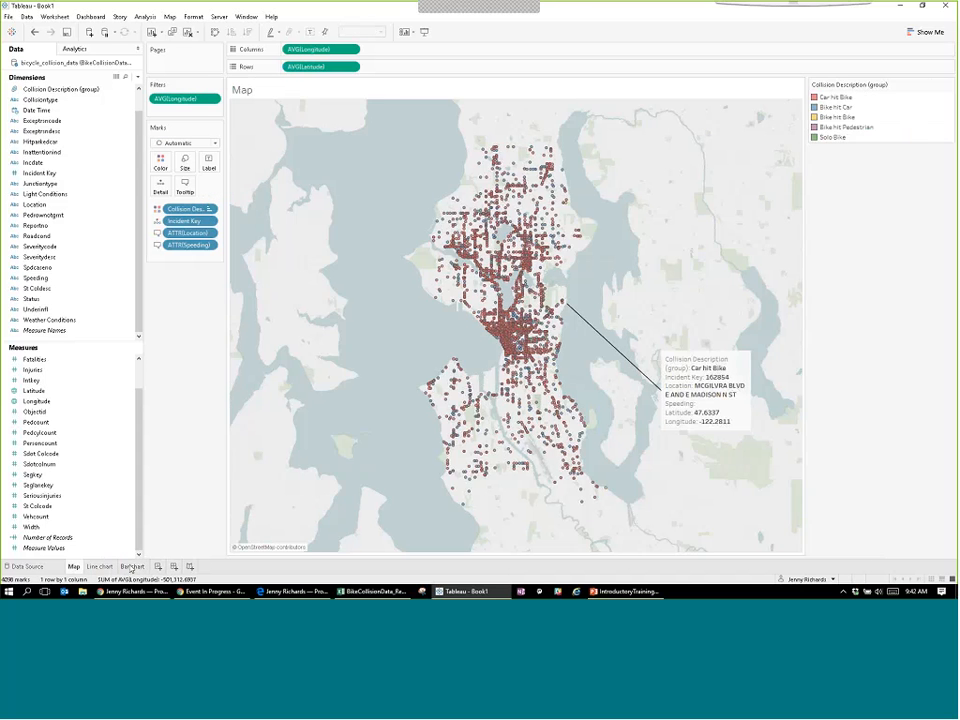
left_click(132, 567)
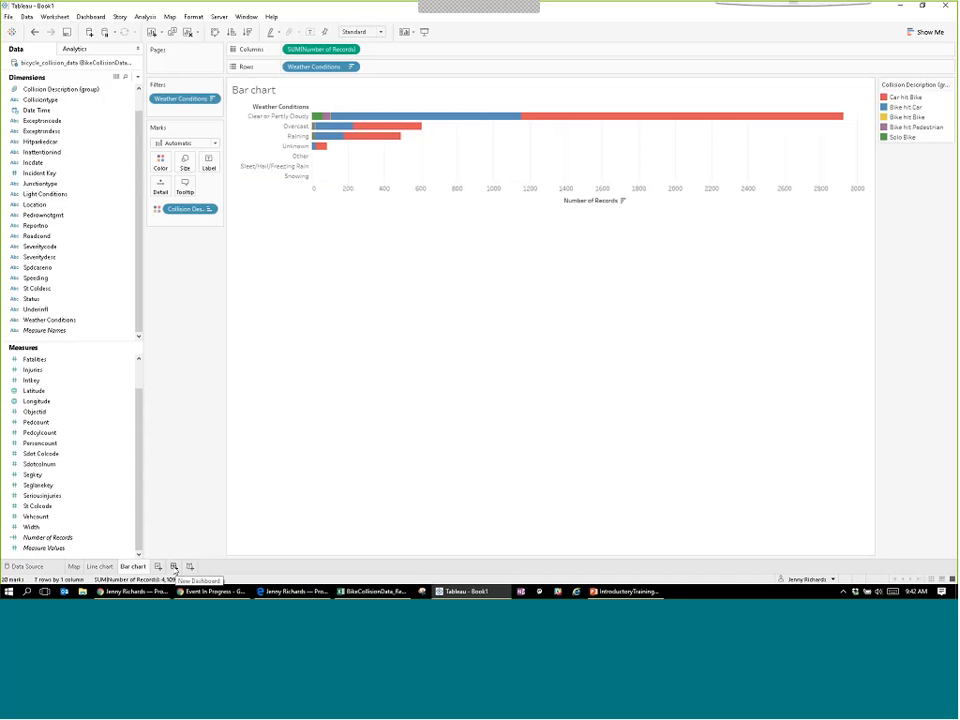
Create a dashboard with the Map on its left half, the Line chart at its upper right and the Bar chart below the Line chart.
left_click(174, 567)
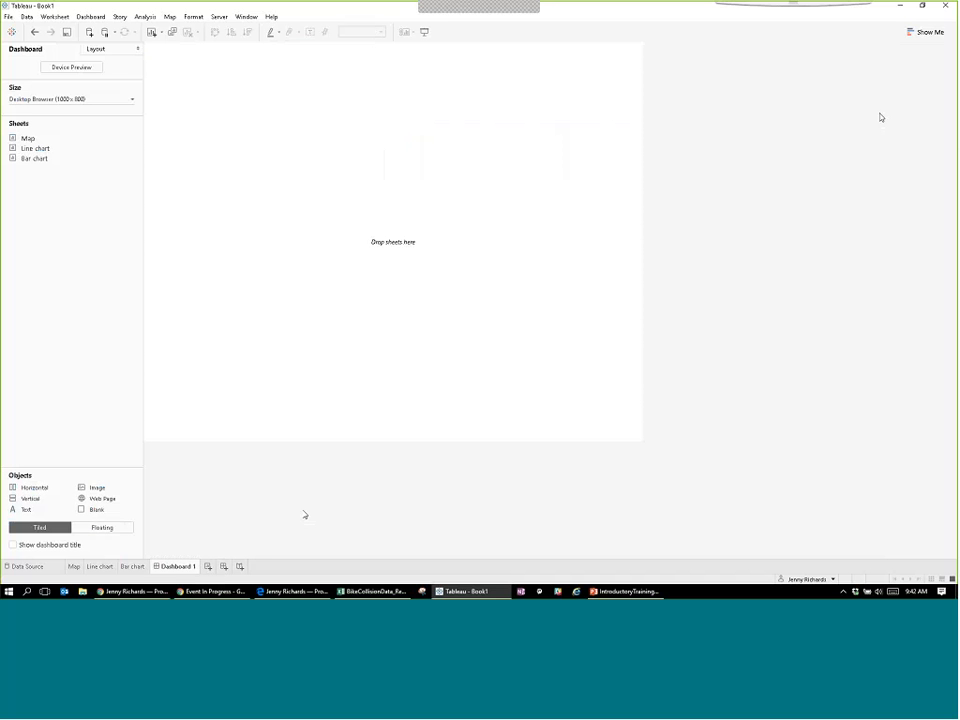
left_click(134, 567)
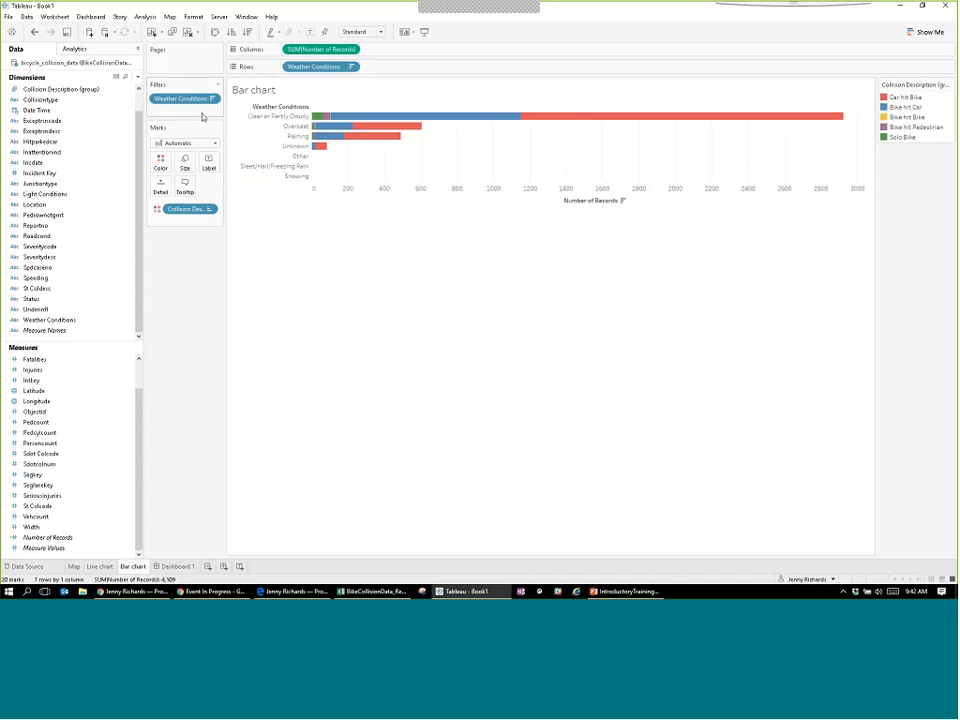
left_click(177, 567)
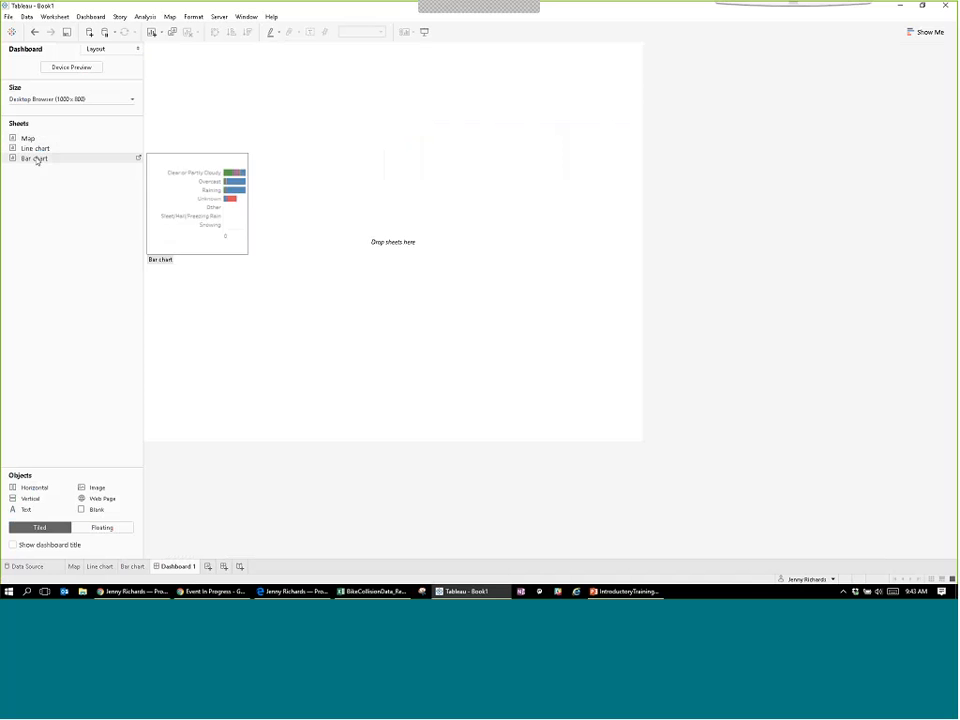
left_click_drag(40, 139, 200, 190)
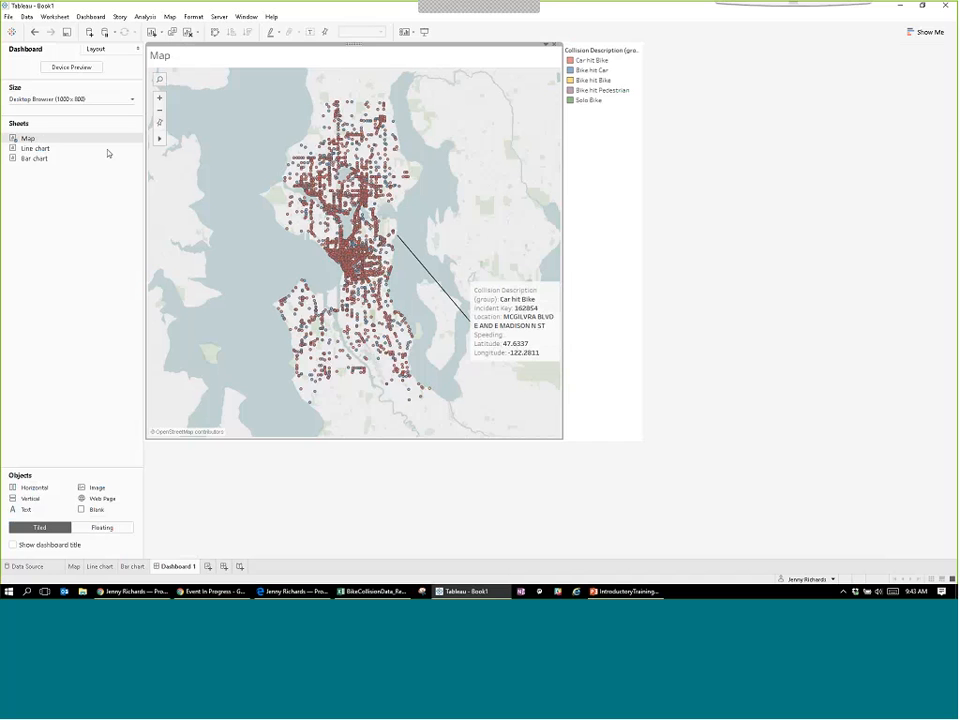
mouse_move(78, 146)
left_mouse_down()
mouse_move(548, 146)
mouse_move(503, 160)
left_mouse_up()
left_click_drag(37, 163, 452, 302)
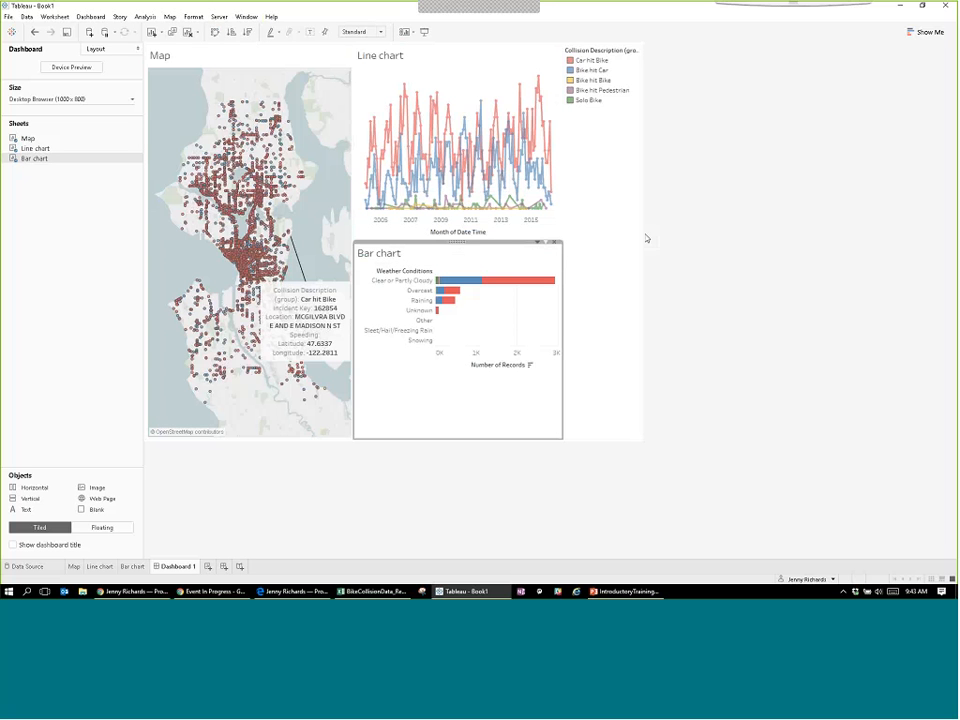
Make the collision legend's container floating and place it over the left side of the map.
left_click(600, 107)
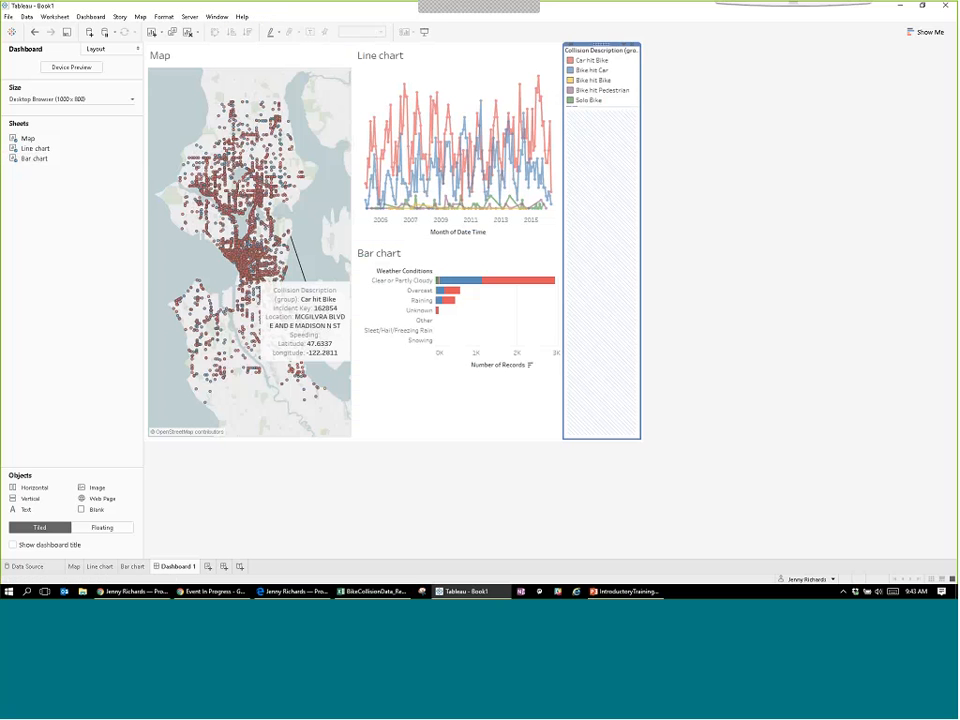
left_click(633, 49)
left_click(587, 80)
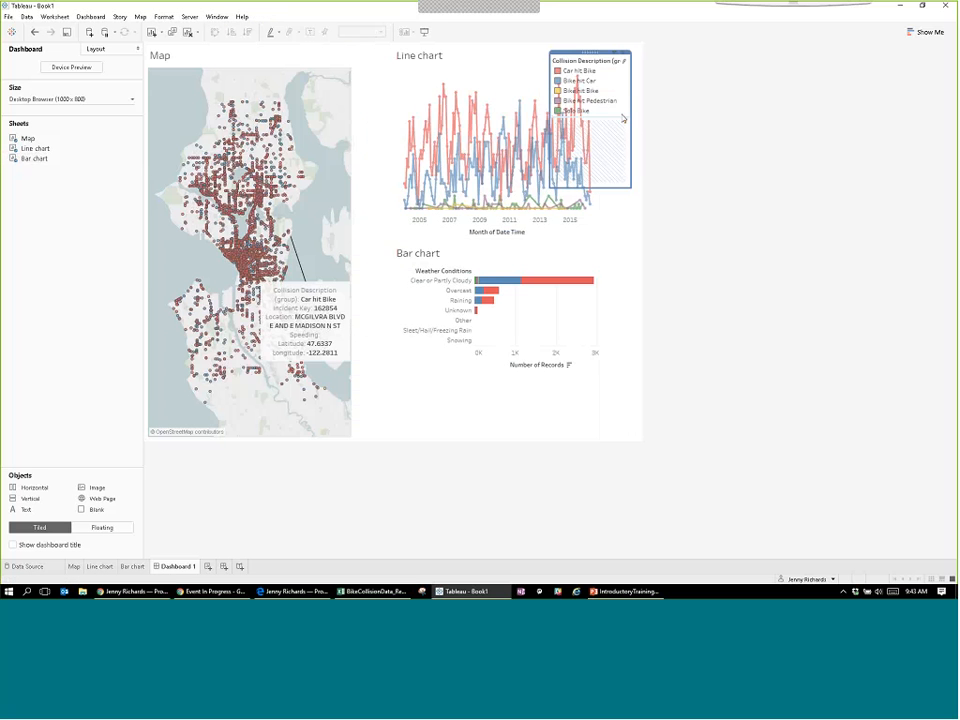
left_click_drag(590, 51, 186, 270)
left_click(194, 268)
Try to reposition the legend within the map area, and undo the move.
left_click_drag(195, 238, 187, 238)
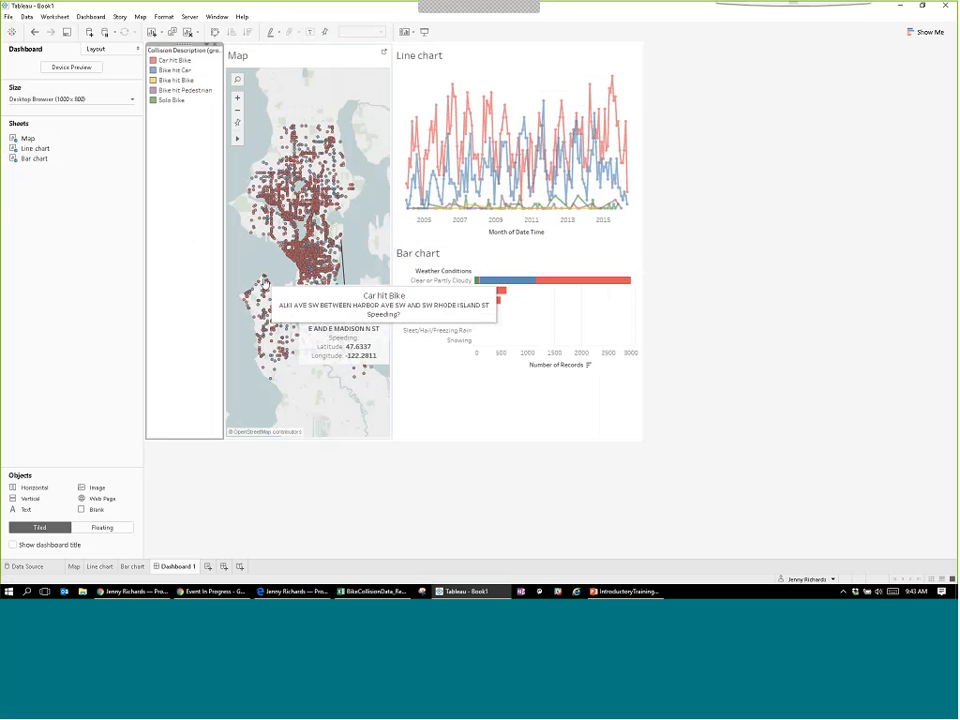
key("ctrl+z")
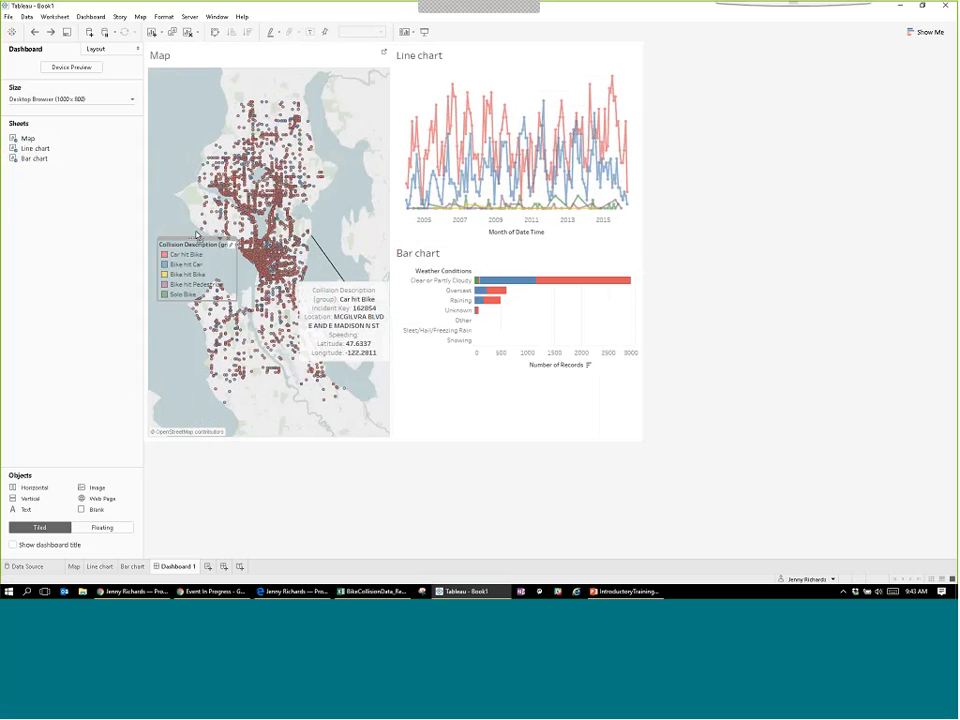
mouse_move(195, 238)
left_mouse_down()
mouse_move(186, 107)
mouse_move(198, 258)
left_mouse_up()
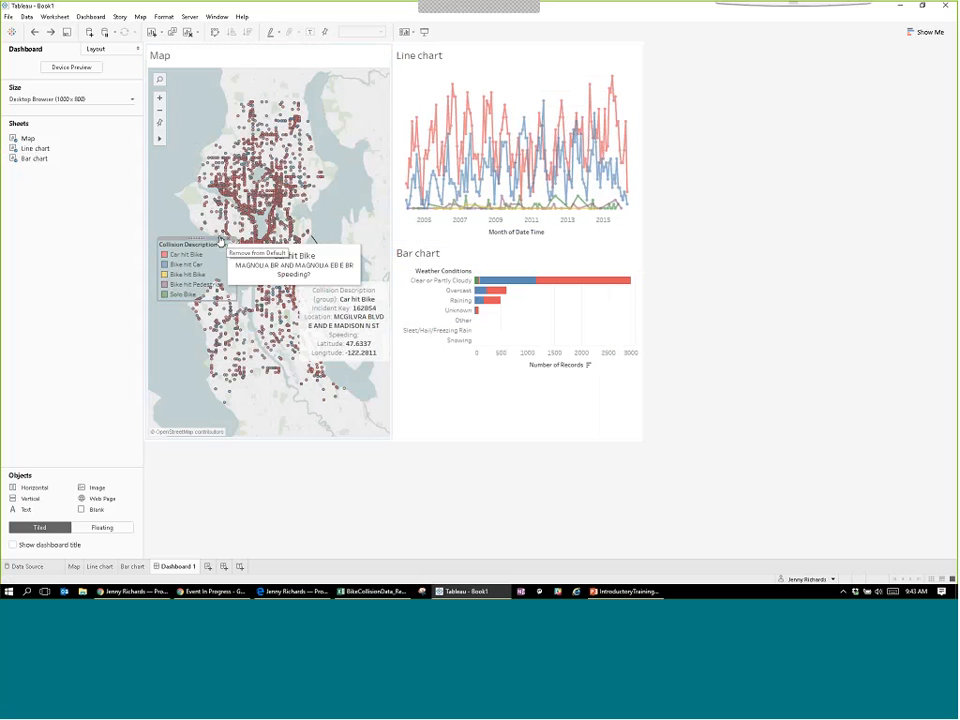
Set the collision legend itself to floating at the map's upper-left corner and hide the legend's title.
left_click(221, 241)
left_click(174, 331)
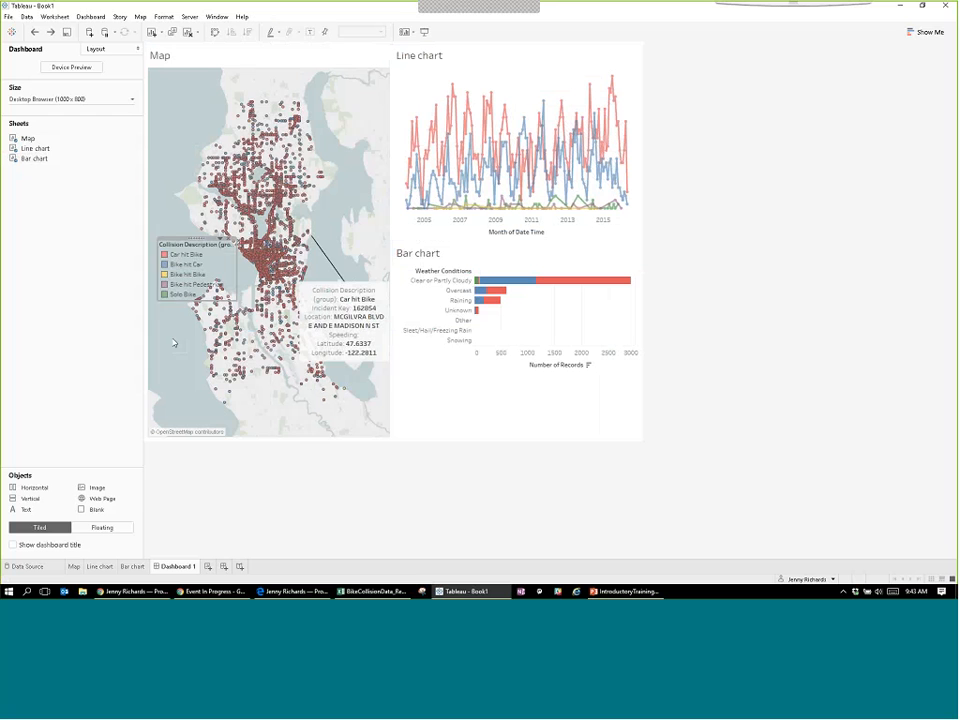
left_click_drag(204, 226, 186, 90)
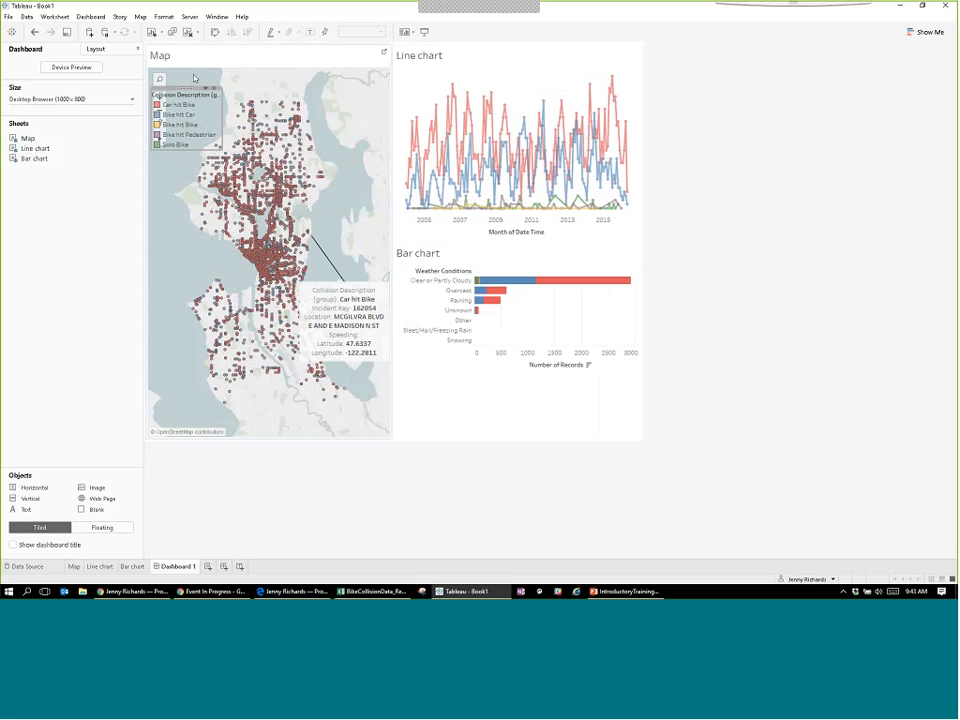
right_click(189, 96)
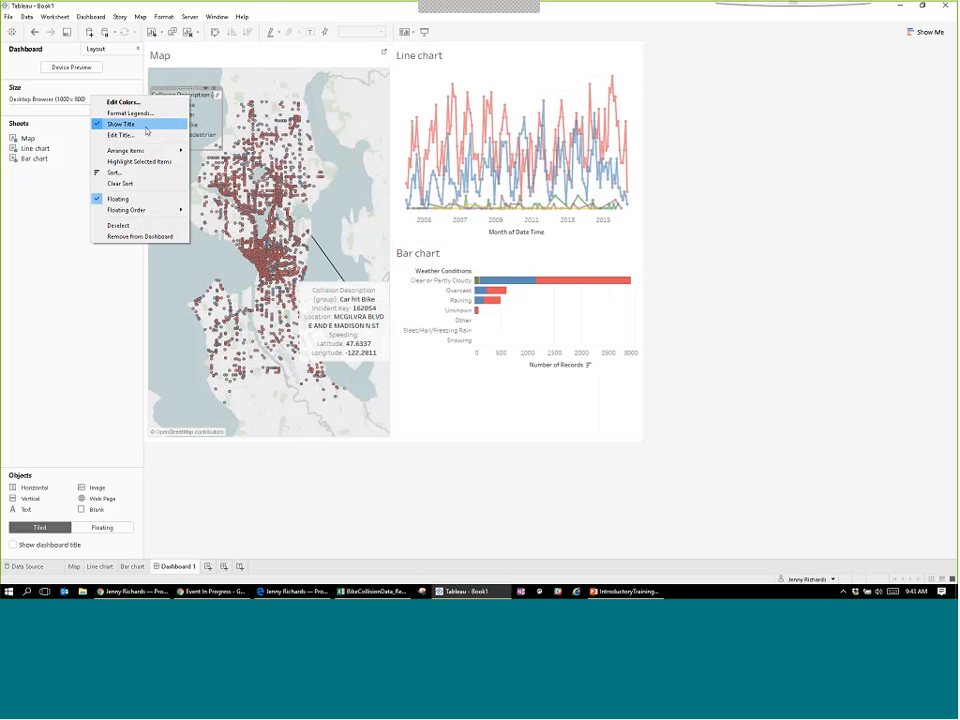
left_click(142, 124)
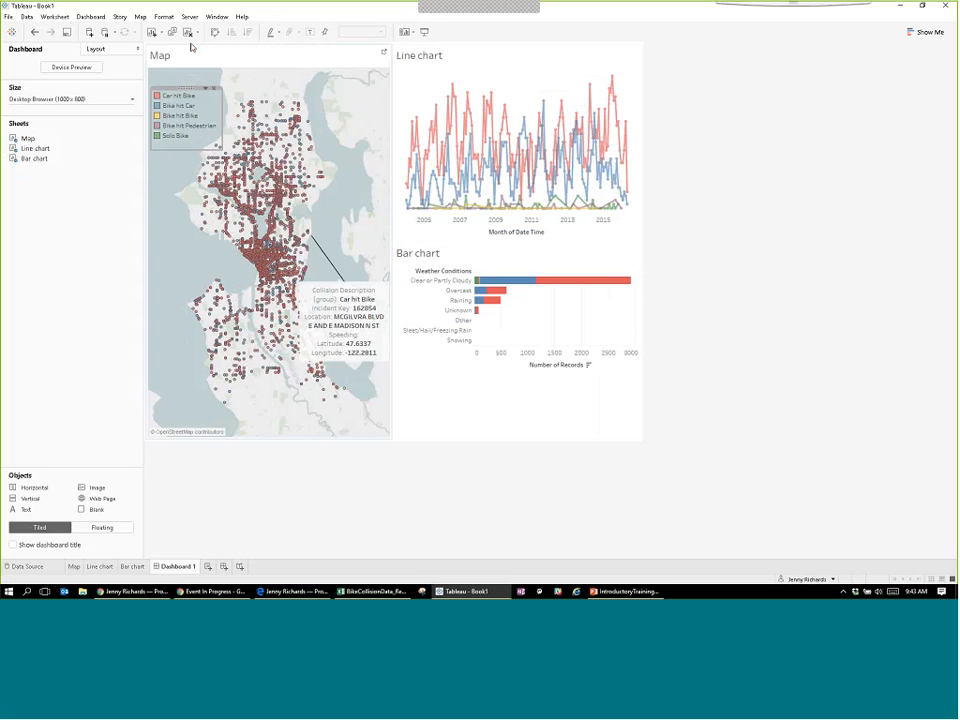
Hide the titles of the Map, Line chart and Bar chart on the dashboard.
right_click(190, 56)
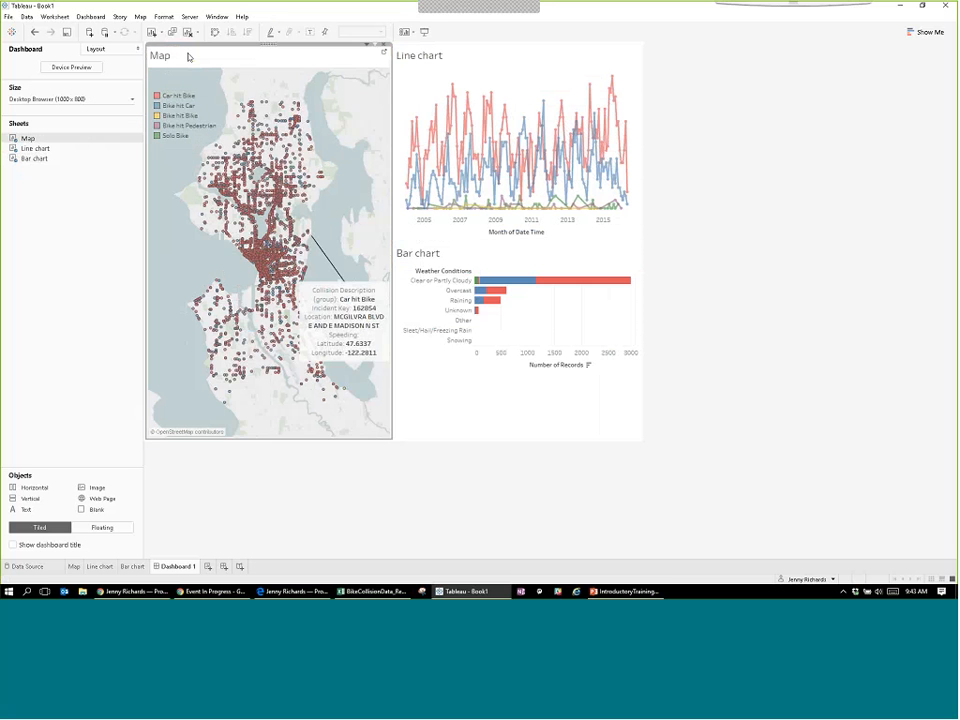
left_click(217, 82)
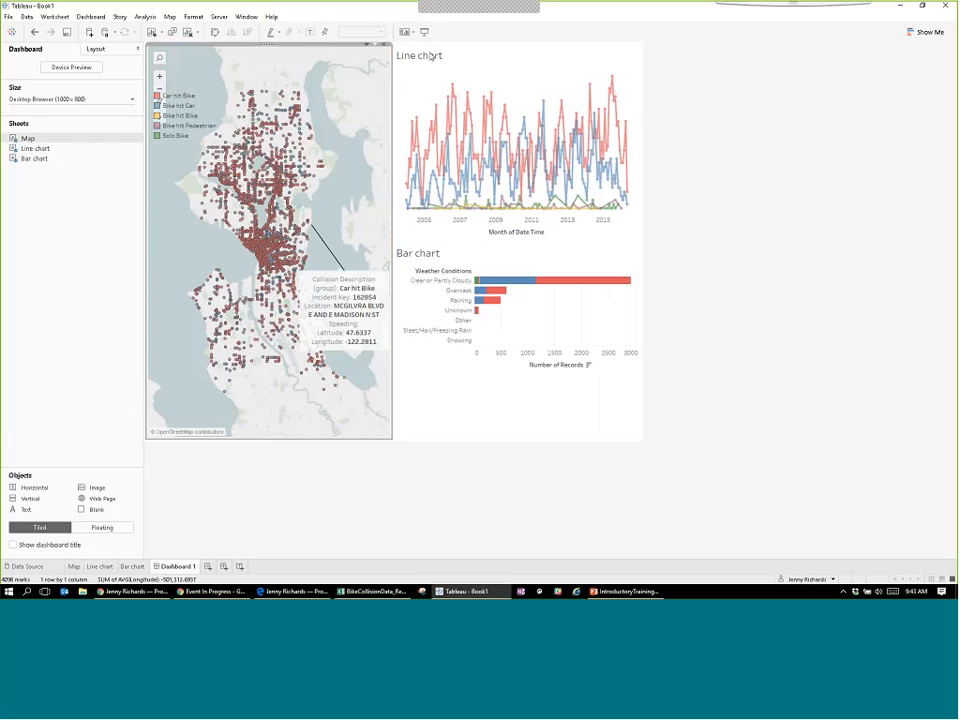
right_click(444, 56)
left_click(476, 80)
left_click(476, 256)
right_click(475, 255)
left_click(507, 279)
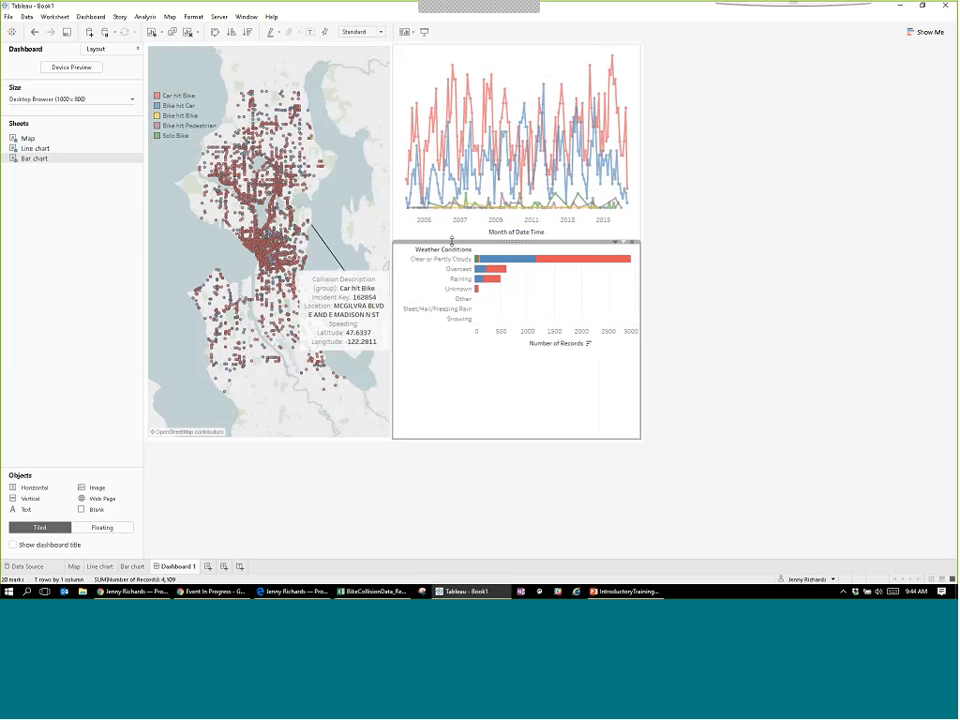
Adjust the dashboard layout with a taller line chart, a wider map and the legend at the middle of the map's left side.
left_click_drag(451, 241, 451, 330)
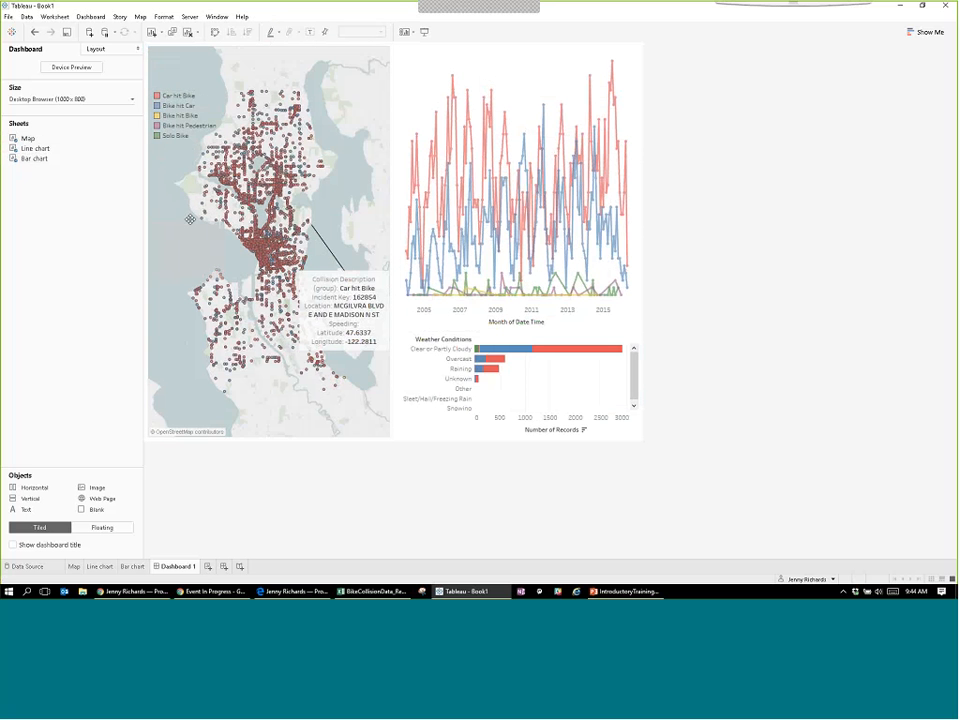
left_click_drag(190, 222, 191, 222)
left_click_drag(397, 210, 429, 212)
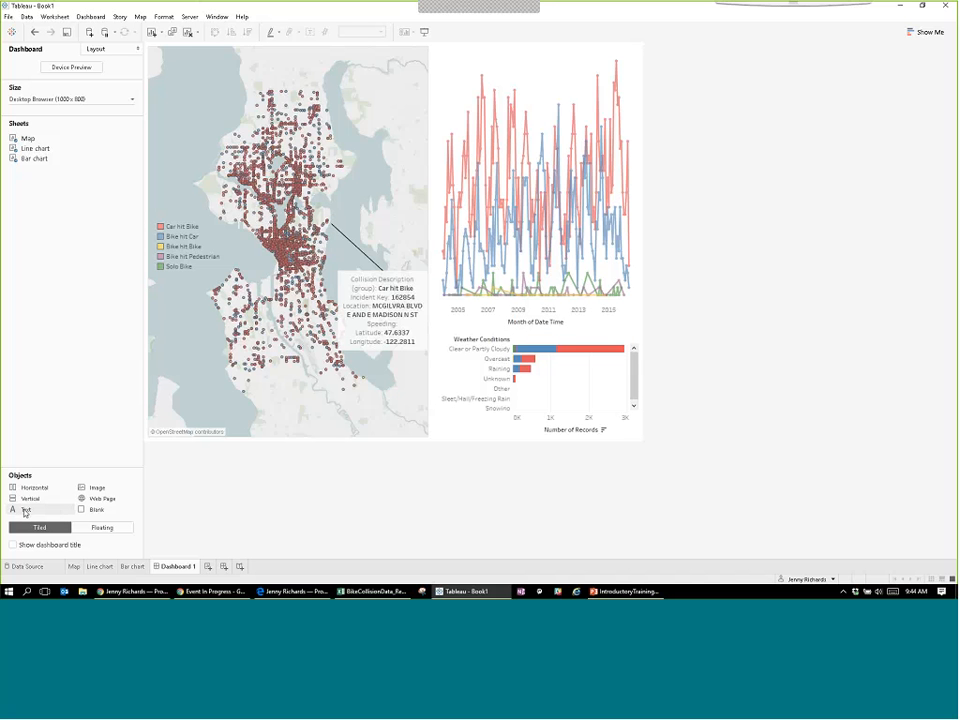
Add the text "Bicycle Accidents in Seattle" in bold, centered 18-point type as a narrow heading across the top of the dashboard.
left_click_drag(25, 512, 428, 50)
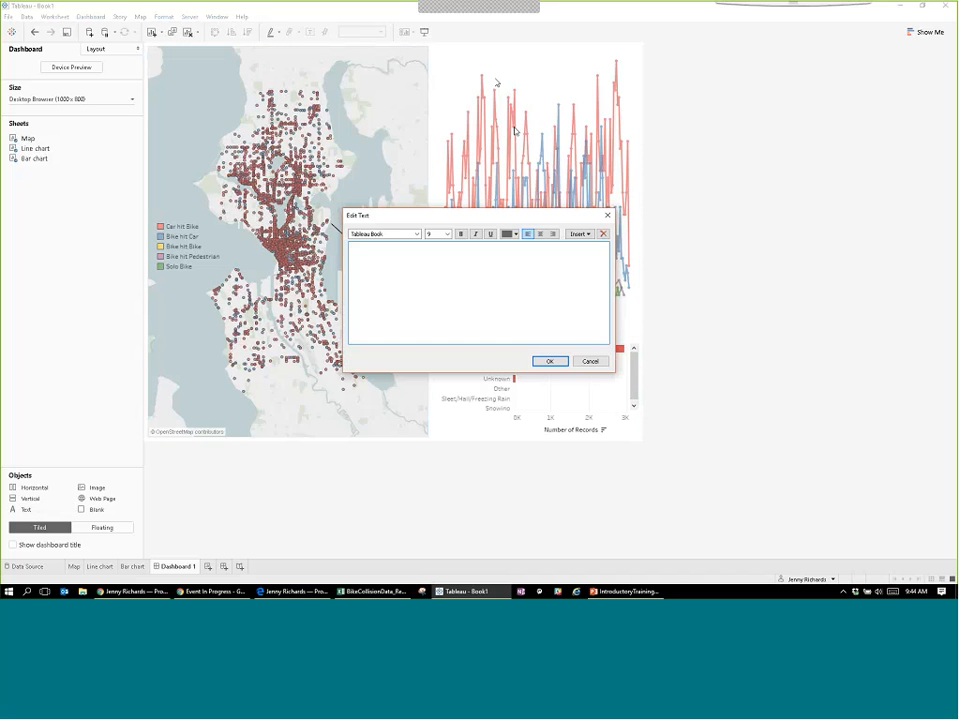
type("Bicycle Accidents in Seattle")
key("ctrl+shift+Left")
key("ctrl+shift+Left")
key("ctrl+shift+Left")
key("ctrl+shift+Left")
left_click(447, 234)
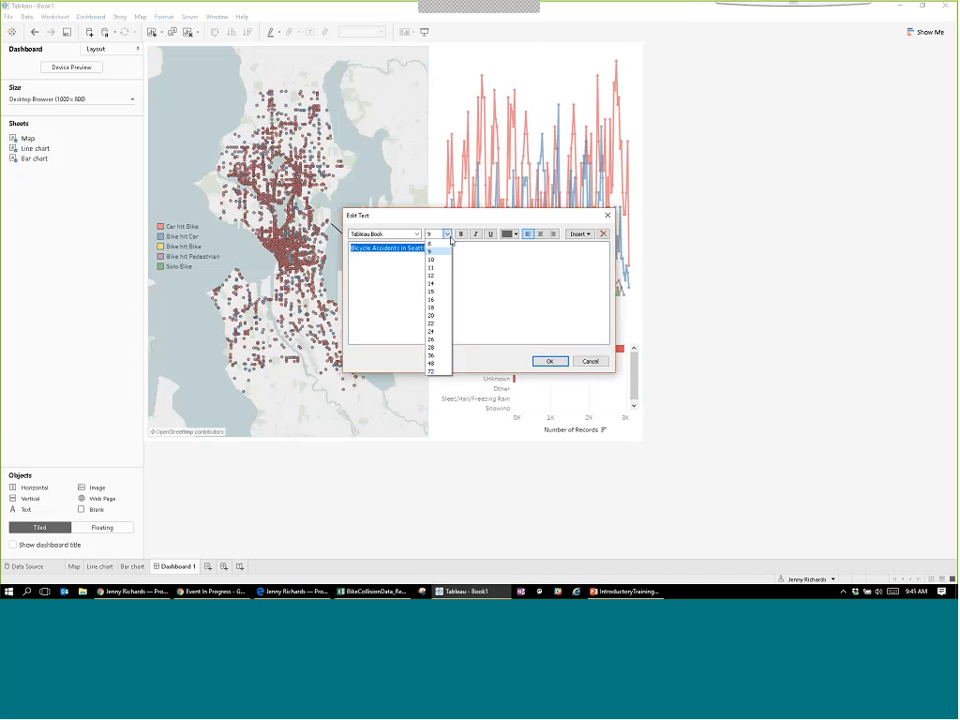
left_click(432, 307)
left_click(539, 235)
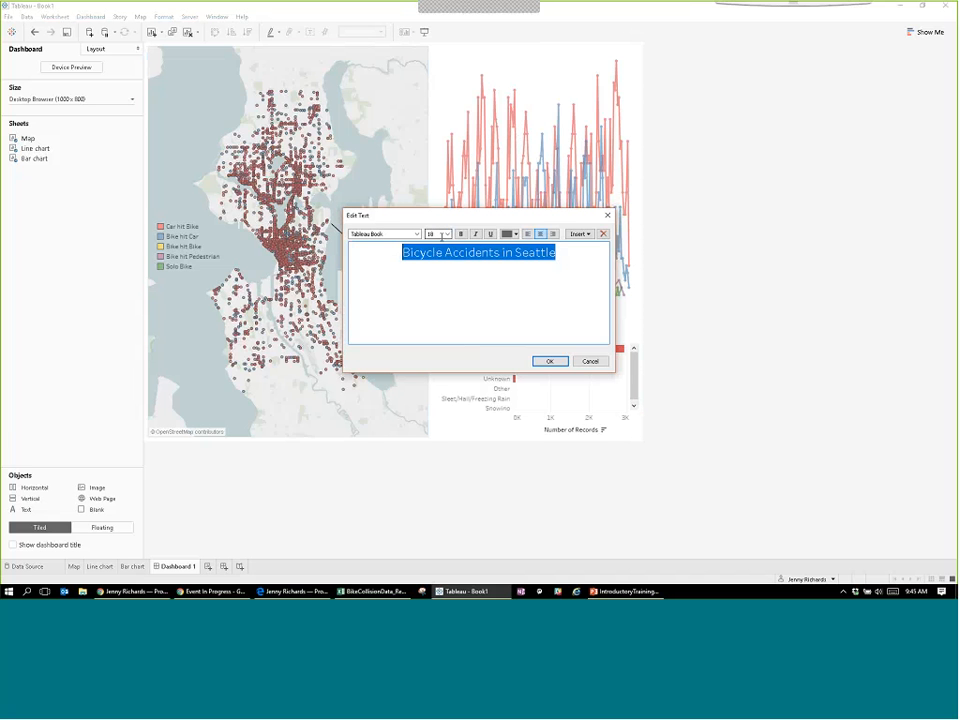
left_click(461, 234)
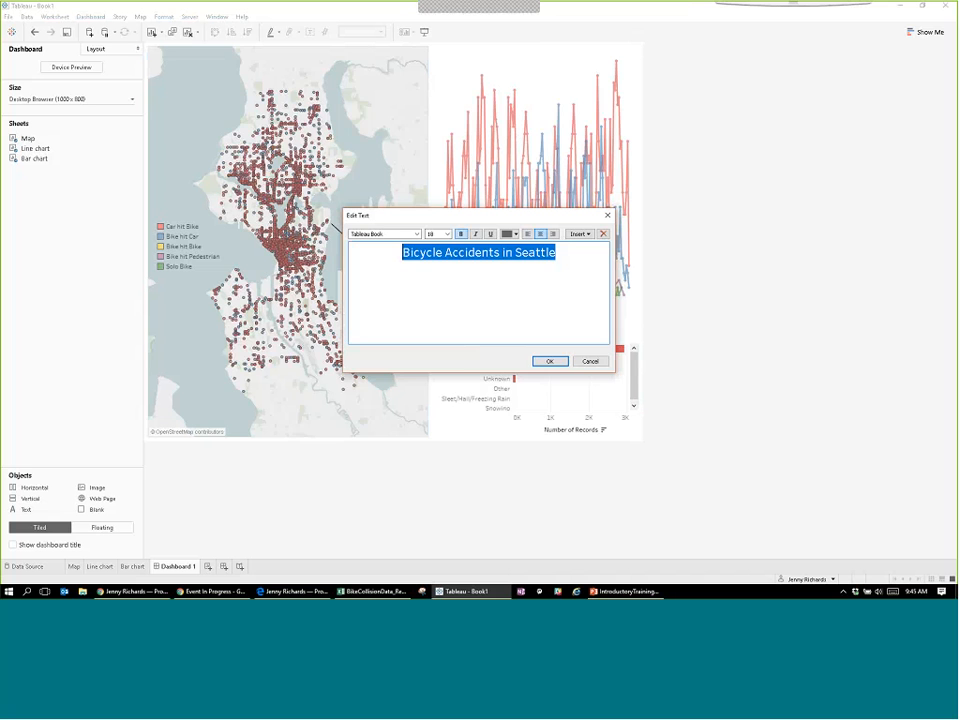
left_click(550, 361)
left_click_drag(413, 240, 407, 81)
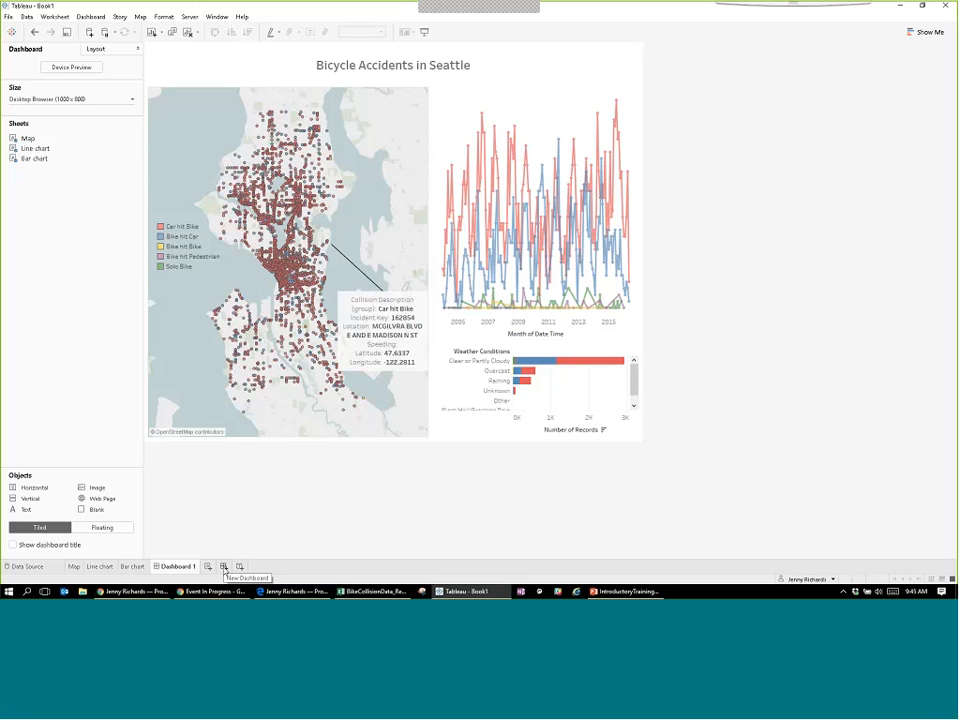
Create a second dashboard with the Map at left, the Line chart at upper right and the Bar chart below it, and select the legend's container.
left_click(224, 567)
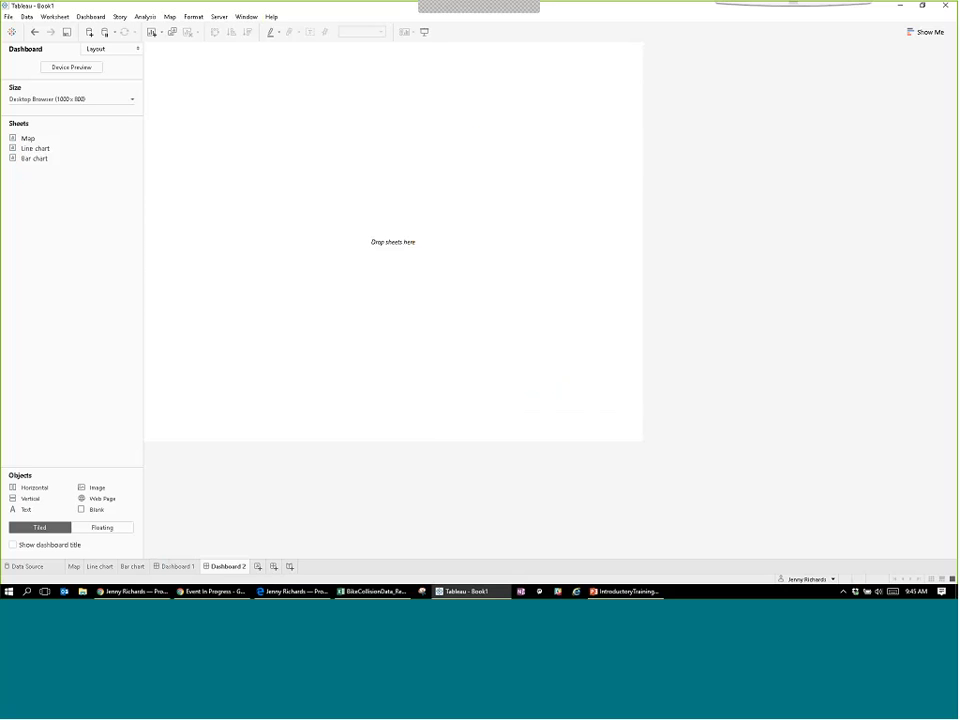
mouse_move(42, 140)
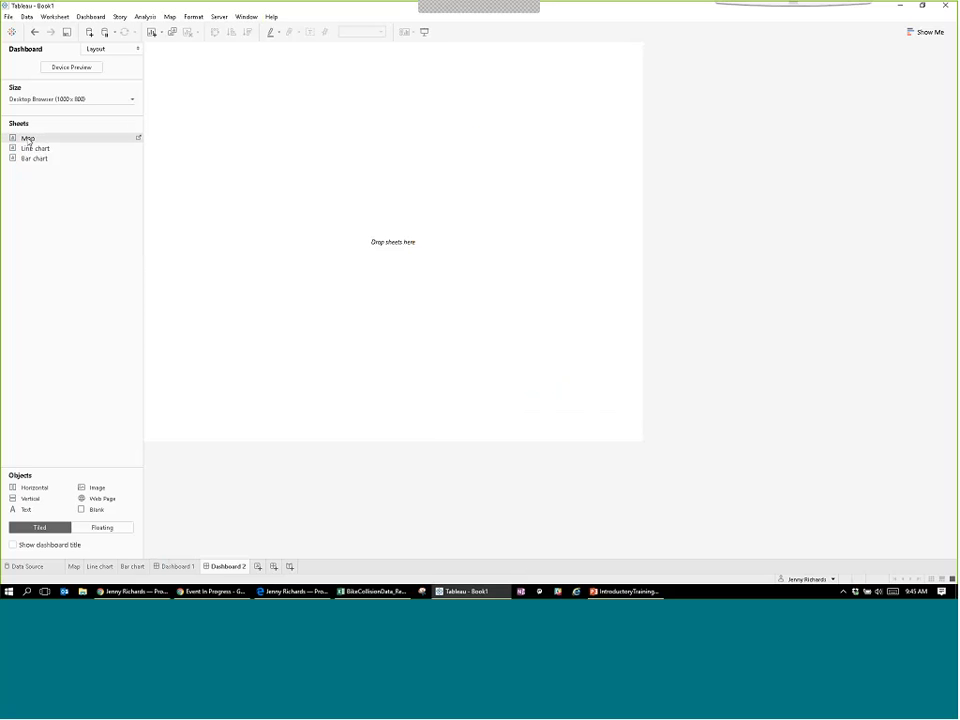
left_click_drag(29, 141, 189, 141)
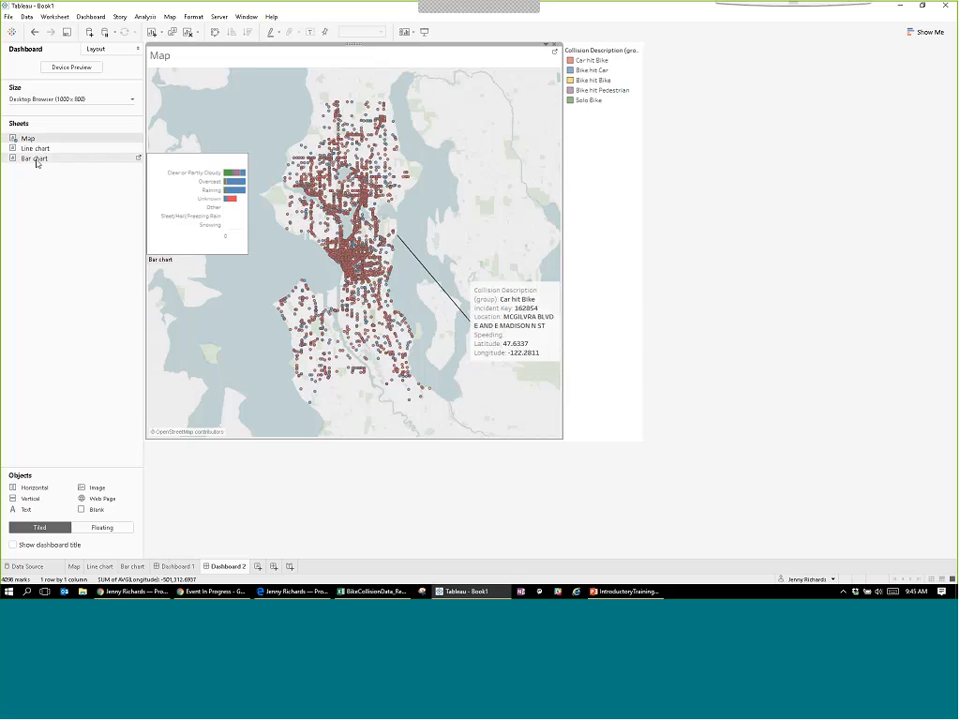
mouse_move(54, 150)
left_mouse_down()
mouse_move(251, 159)
mouse_move(268, 127)
mouse_move(459, 193)
mouse_move(568, 193)
mouse_move(432, 201)
mouse_move(466, 199)
left_mouse_up()
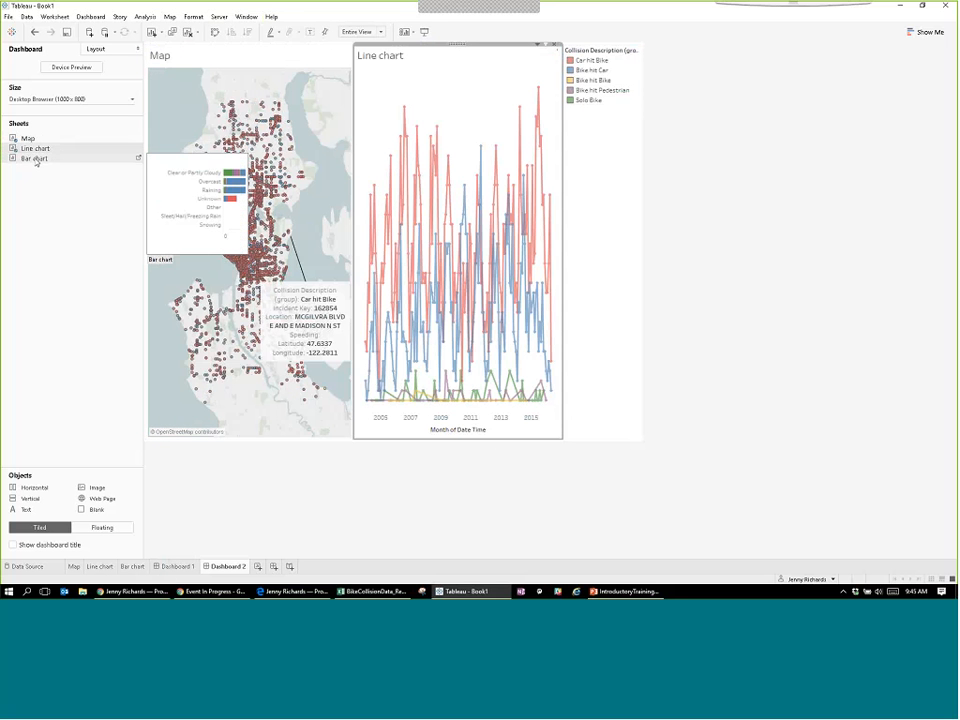
mouse_move(36, 160)
left_mouse_down()
mouse_move(200, 200)
mouse_move(321, 199)
mouse_move(382, 212)
mouse_move(475, 283)
left_mouse_up()
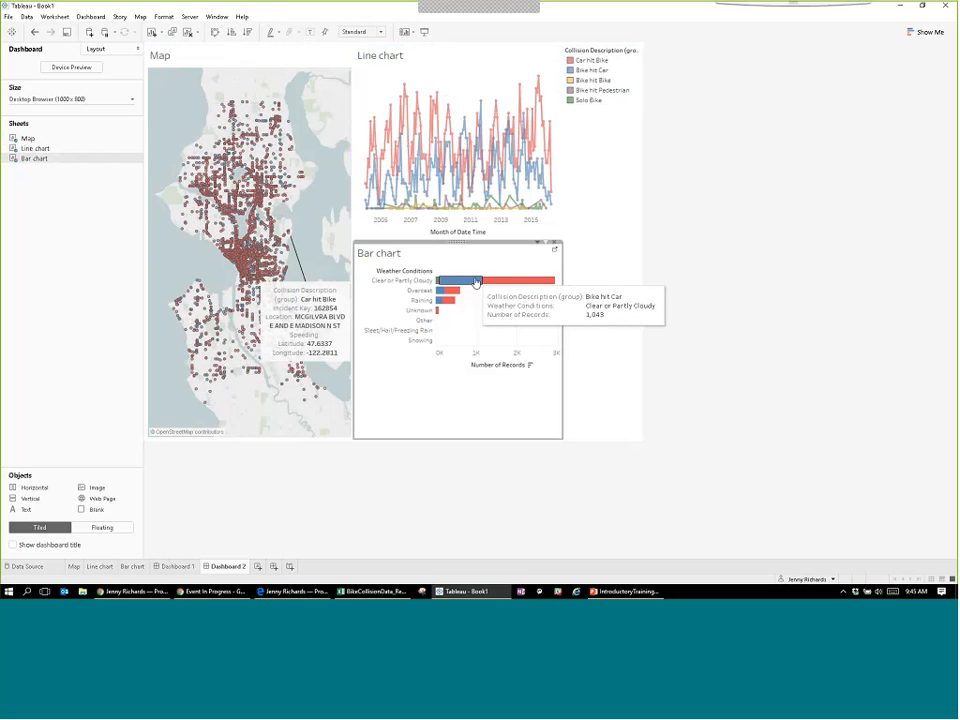
left_click(597, 137)
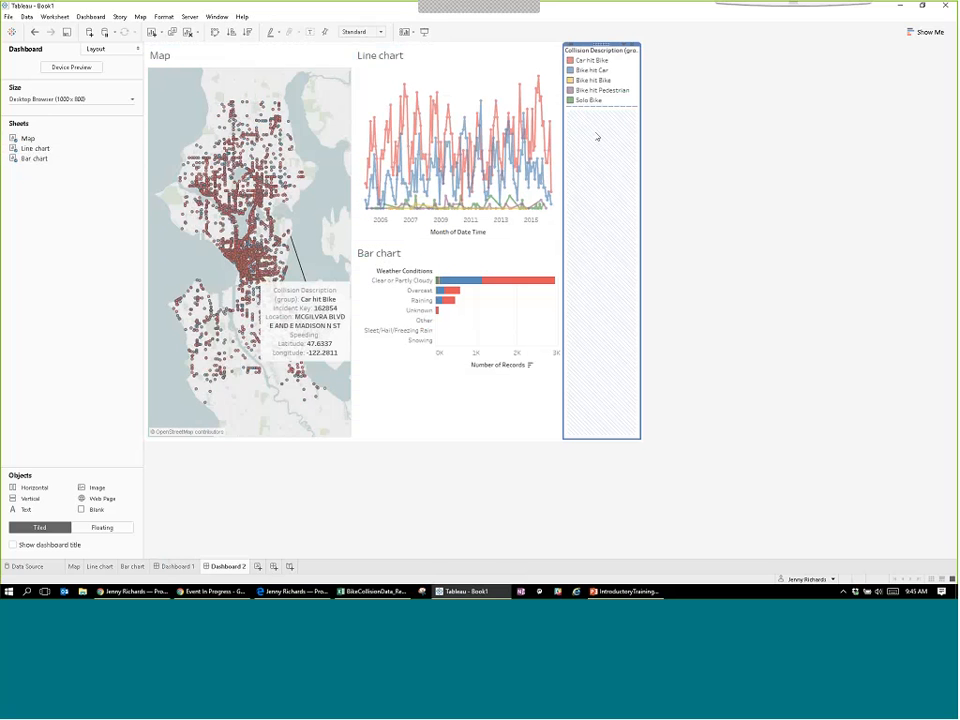
Make the collision-type legend floating over the middle of the Map's left side and widen the Map.
left_click(610, 50)
left_click(610, 50)
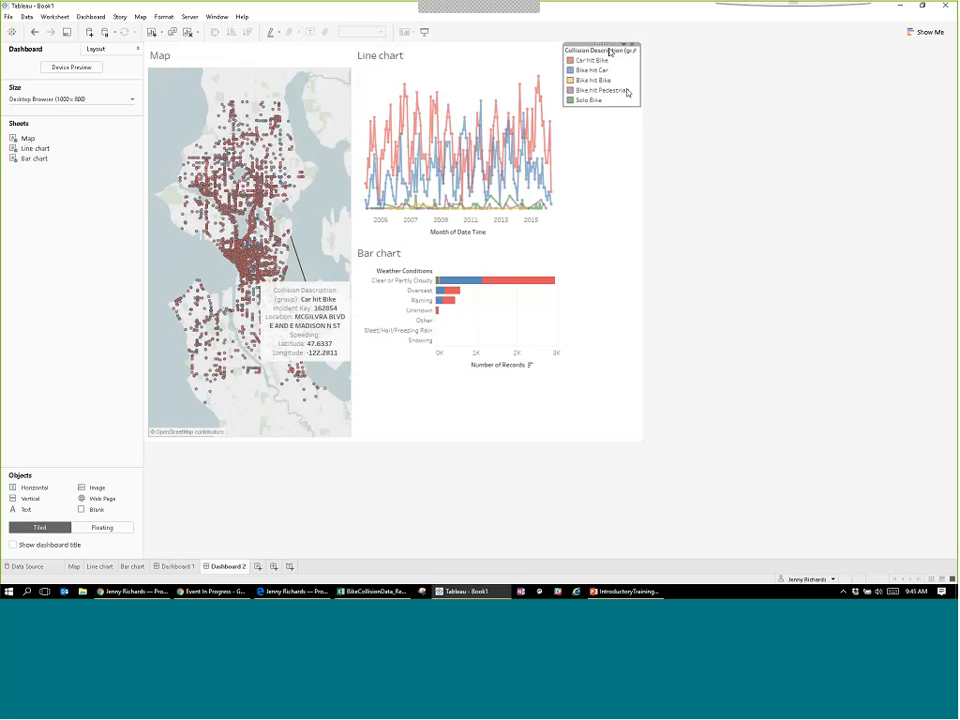
left_click(631, 45)
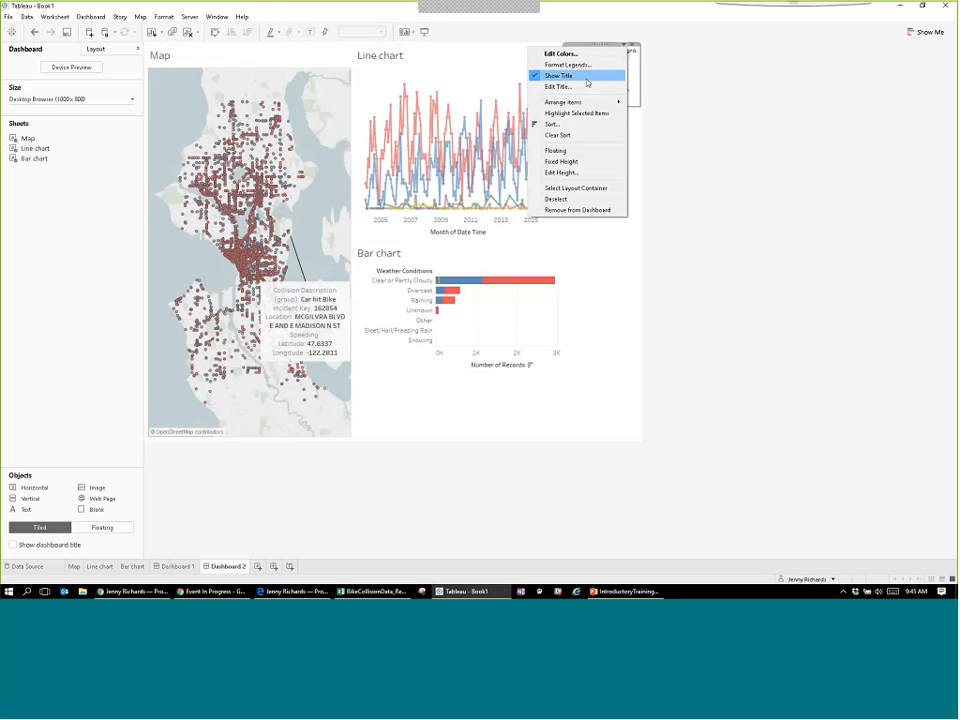
left_click(576, 151)
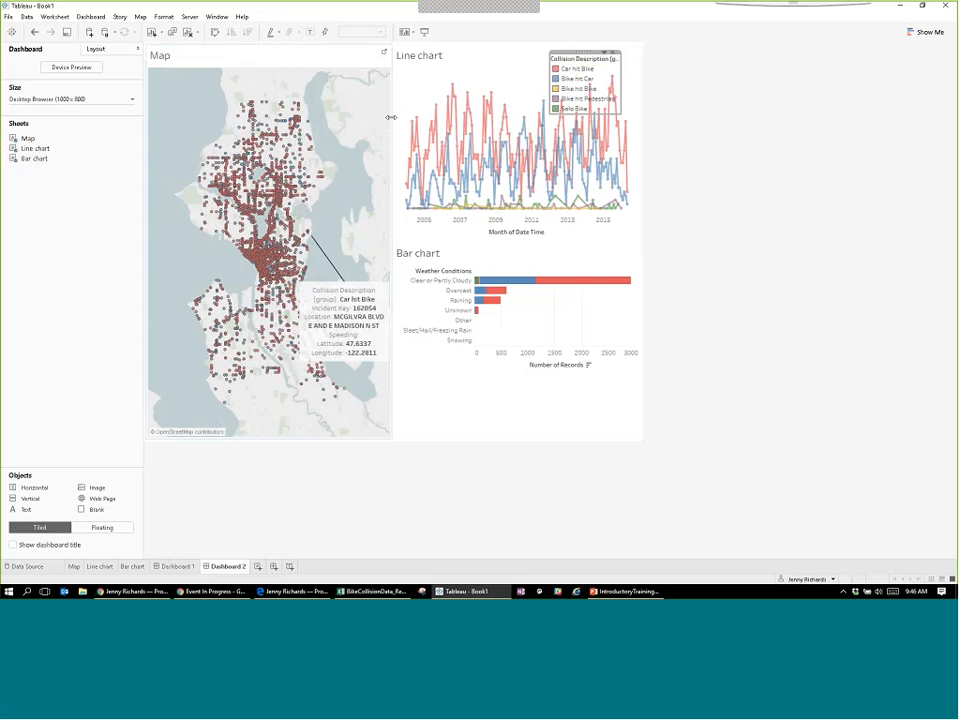
left_click_drag(390, 117, 448, 148)
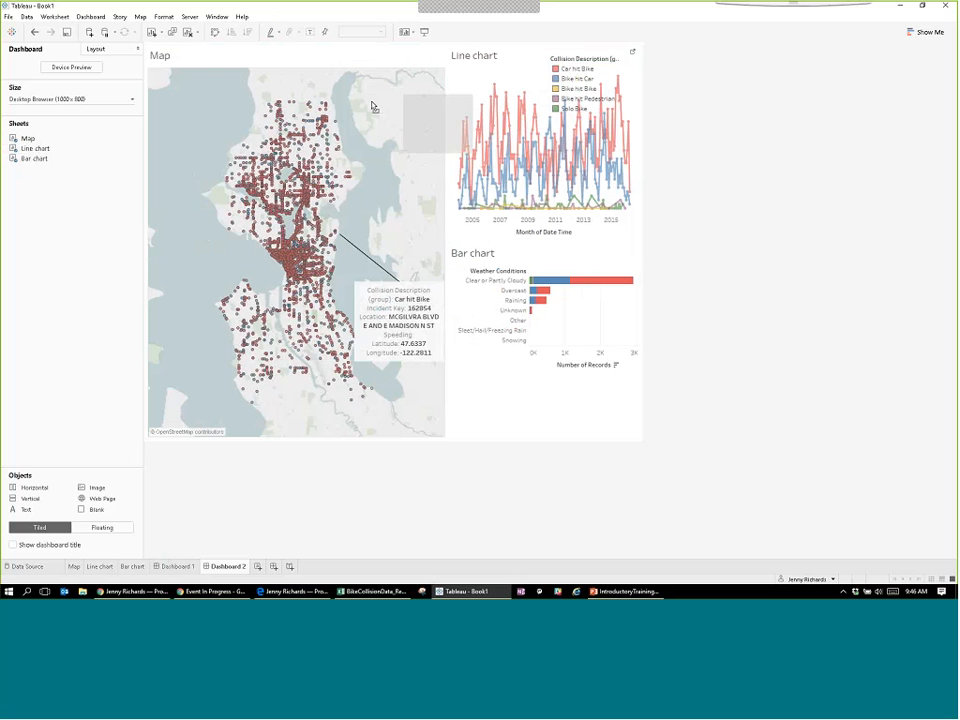
left_click_drag(372, 106, 193, 240)
Hide the titles of the Map, Line chart and Bar chart on this dashboard and make the line chart taller.
right_click(195, 58)
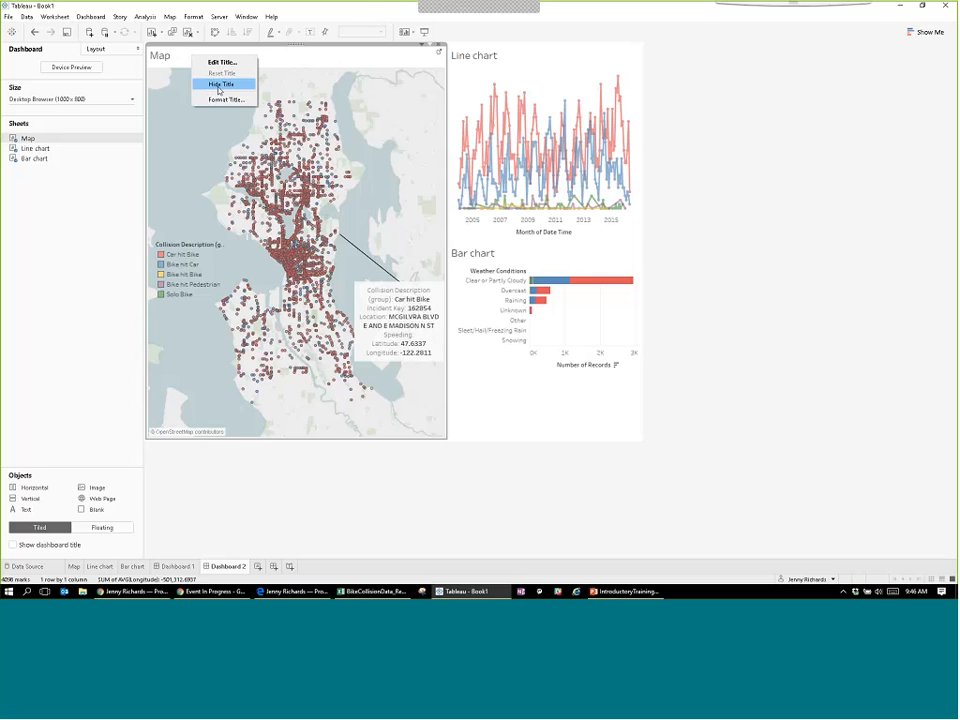
left_click(219, 84)
right_click(490, 60)
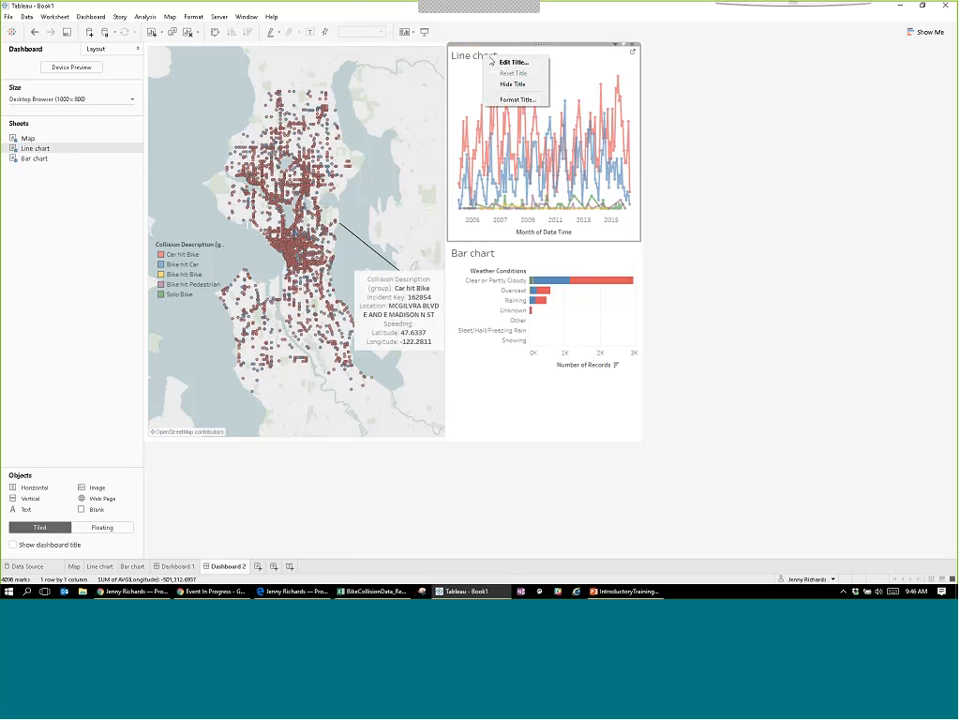
left_click(512, 84)
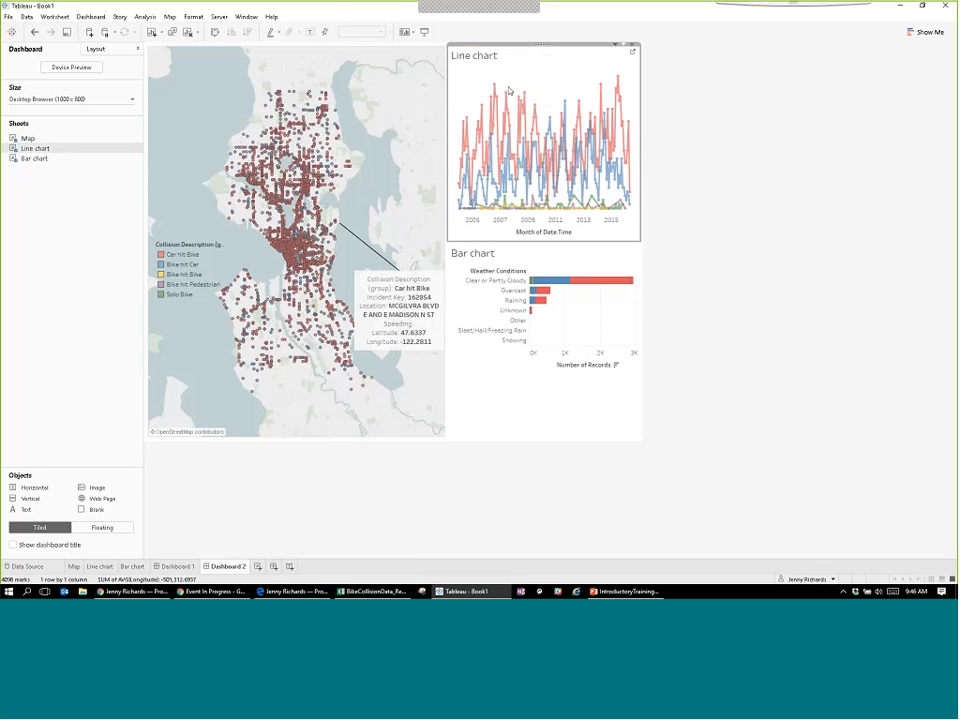
left_click(482, 258)
right_click(484, 260)
left_click(512, 284)
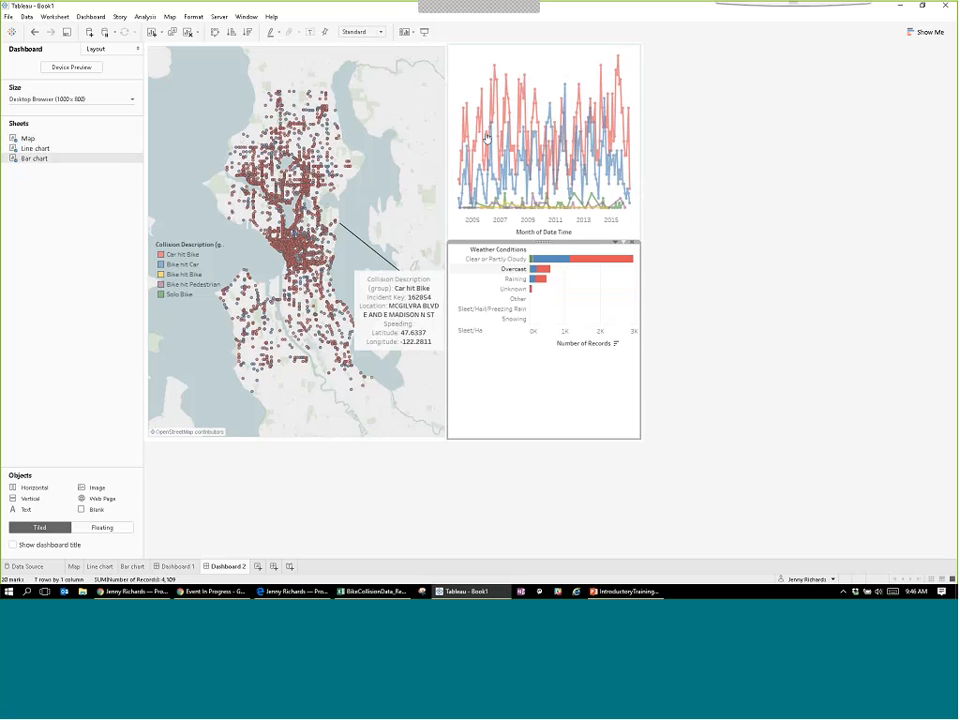
left_click_drag(505, 247, 507, 295)
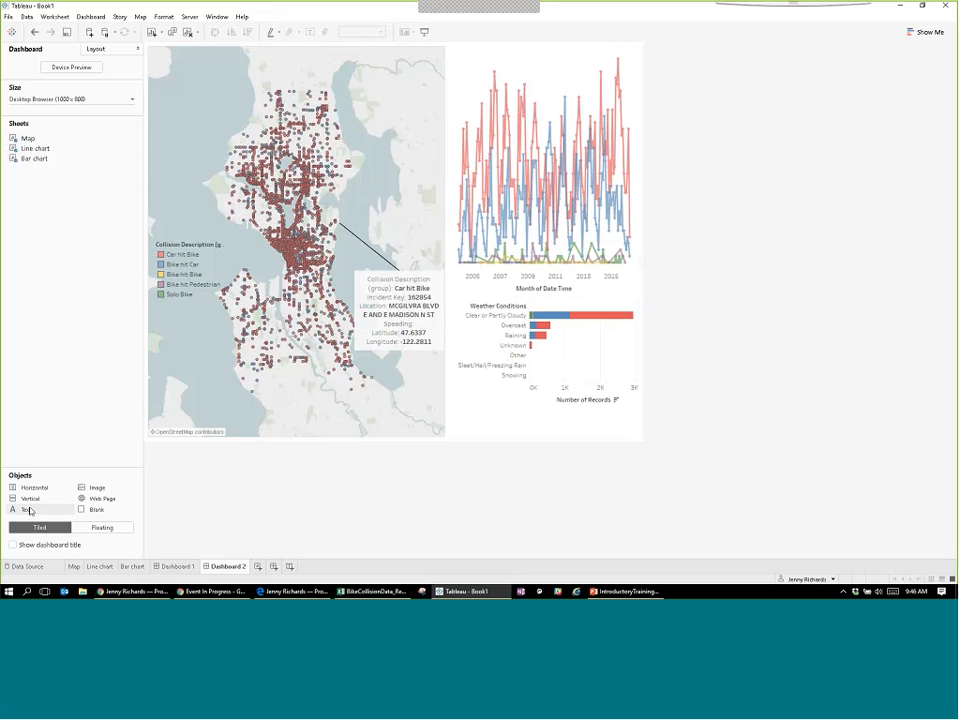
Add the text "Bicycle Accidents in Seattle" in bold, centered 20-point type above all the charts.
left_click_drag(29, 511, 392, 47)
type("B")
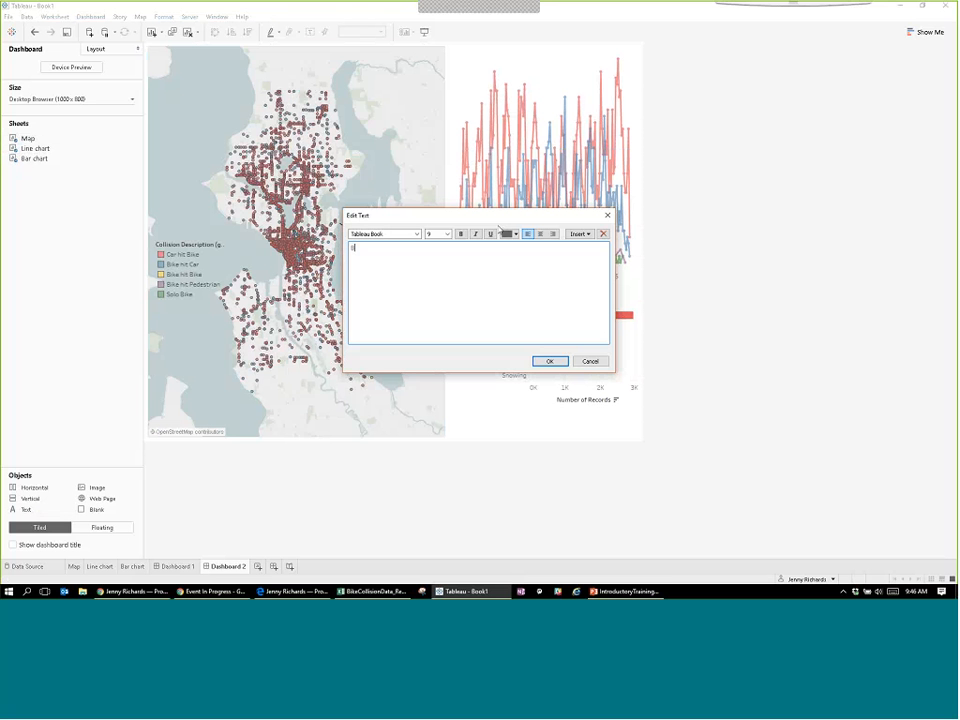
type("icycle Accidents in Seattle")
key("ctrl+a")
left_click(462, 236)
left_click(447, 234)
left_click(440, 315)
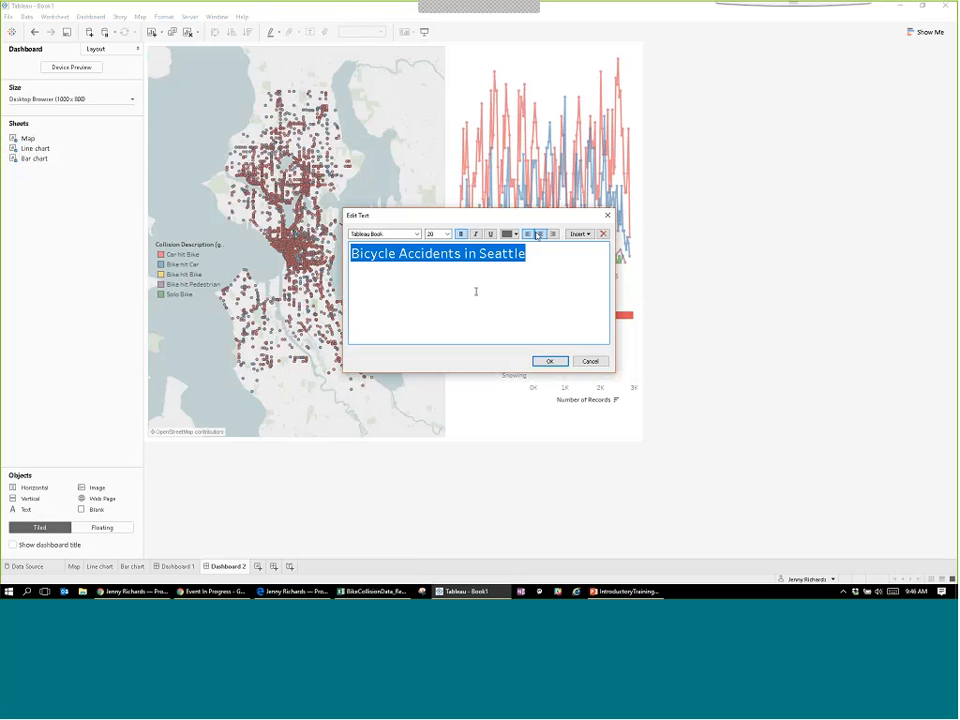
left_click(539, 234)
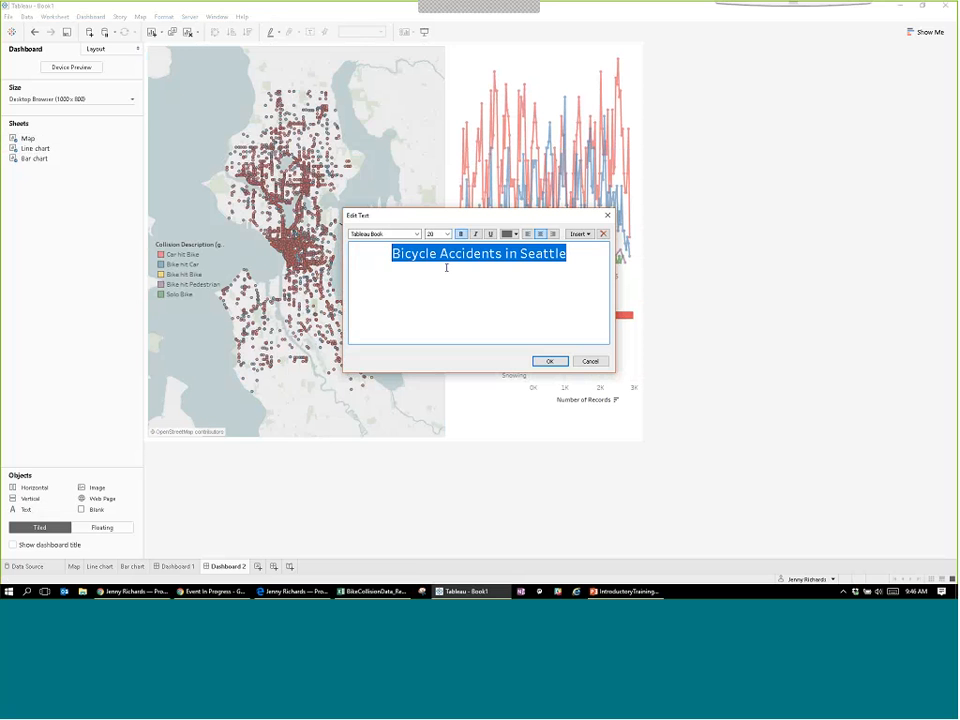
left_click(416, 234)
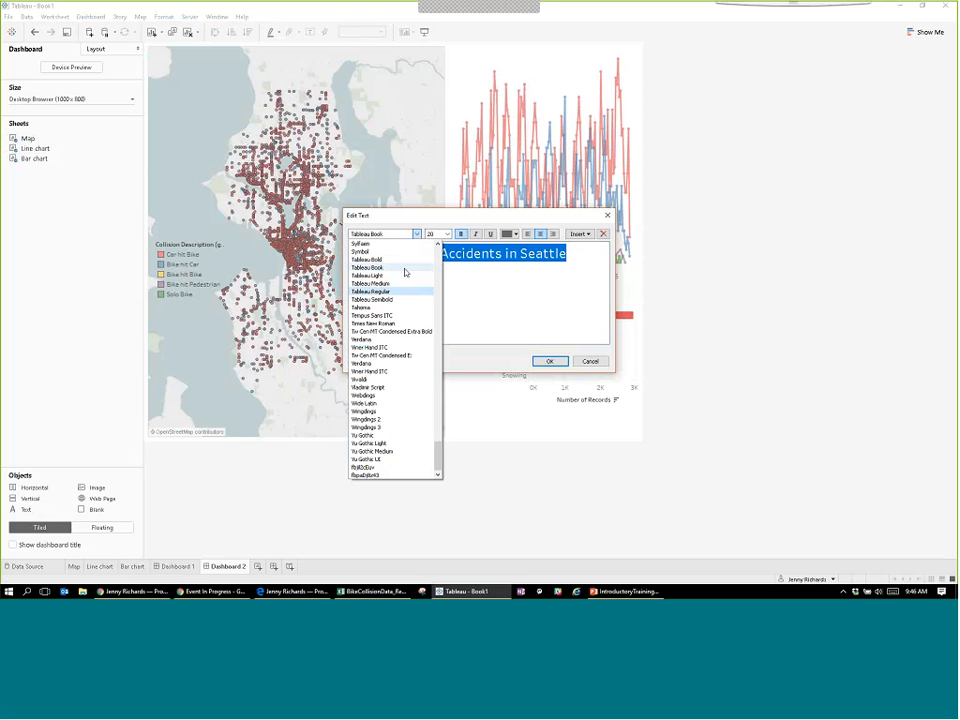
left_click(401, 265)
left_click(549, 361)
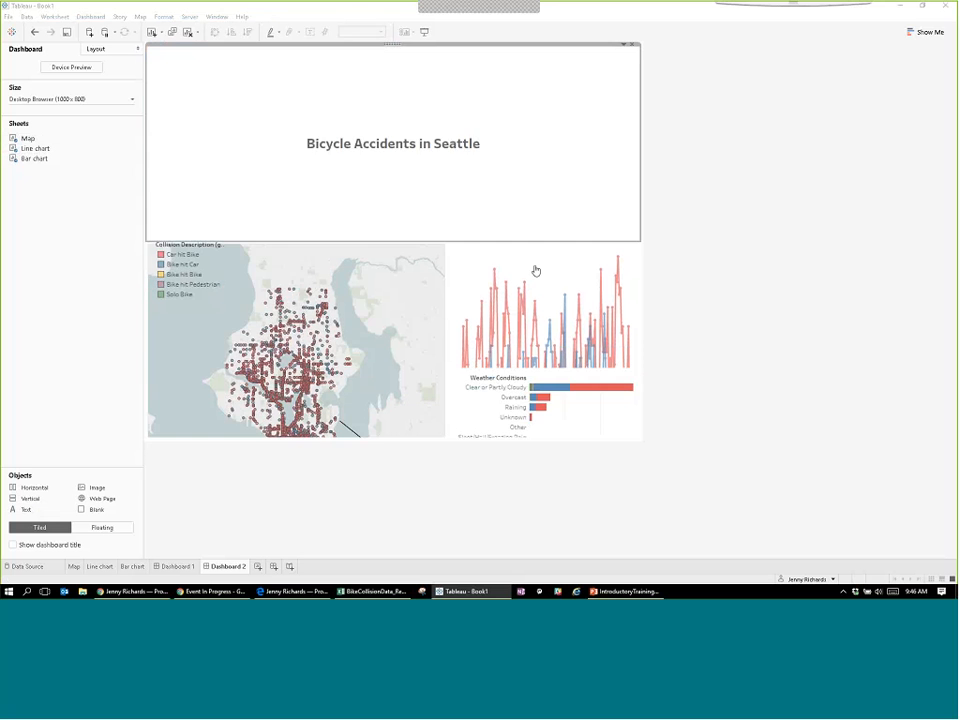
Reduce the heading to a narrow strip across the top of the dashboard and hide the legend's title.
left_click_drag(412, 242, 407, 78)
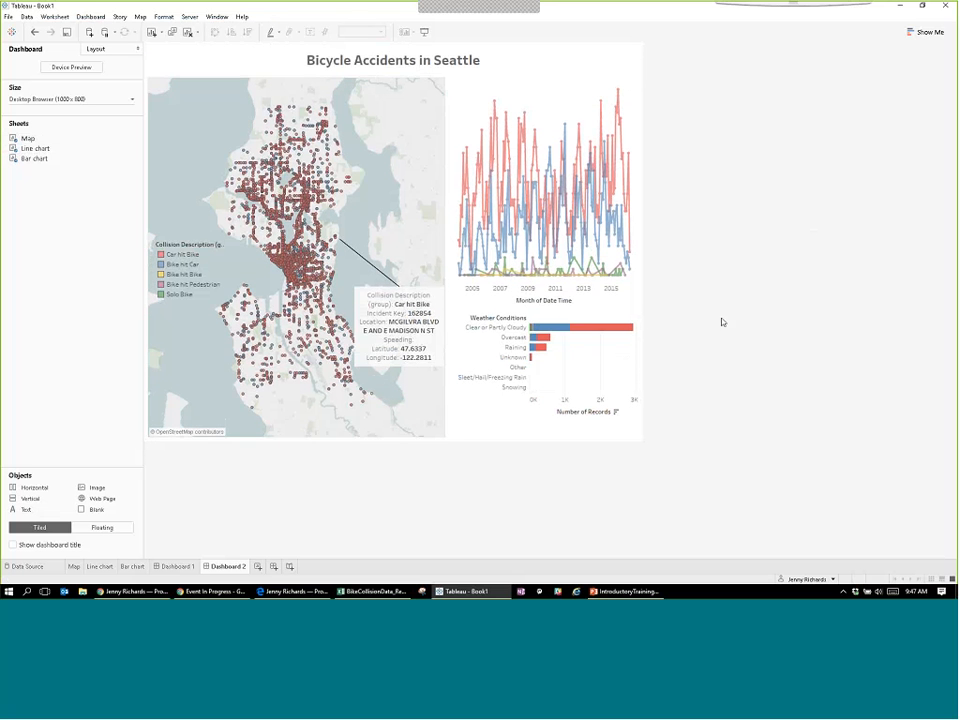
right_click(195, 251)
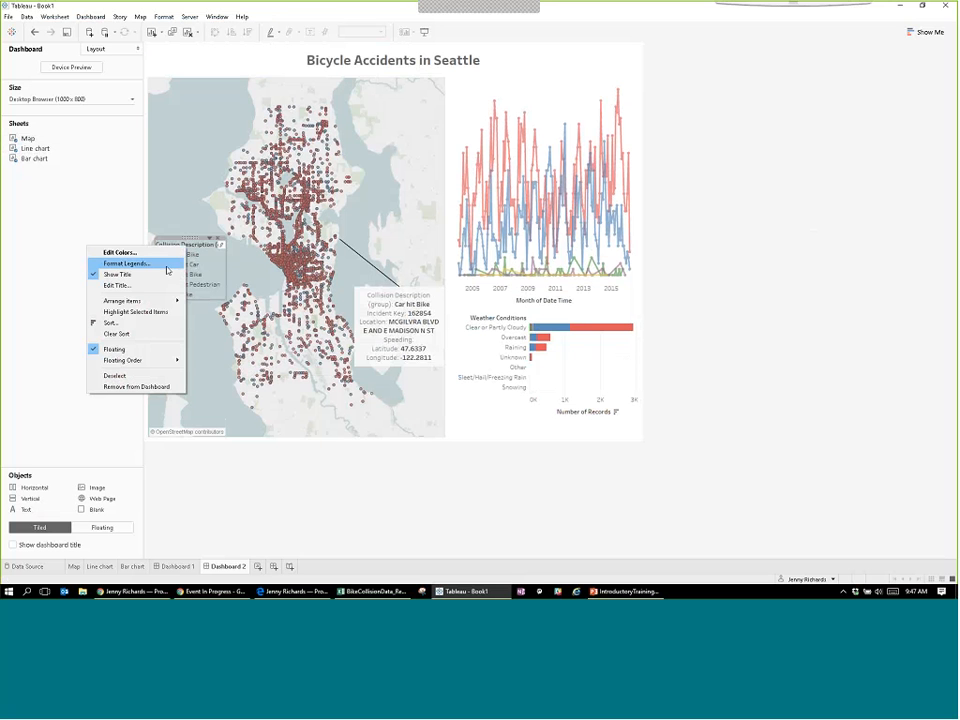
left_click(150, 274)
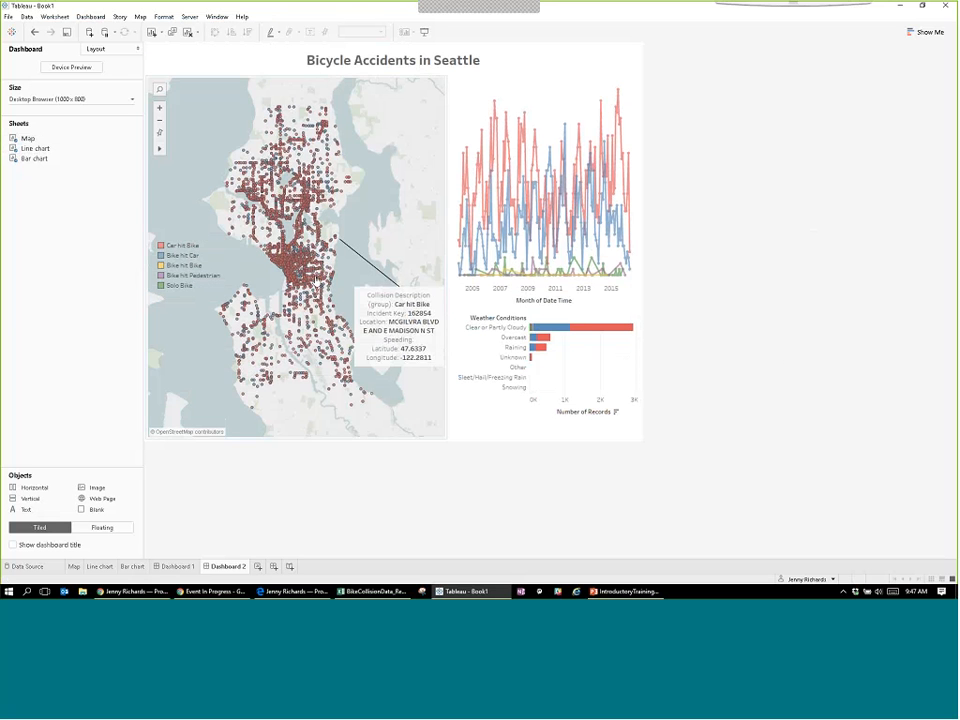
Highlight Car hit Bike, Bike hit Car and Bike hit Bike in turn from the legend, and test selecting the Clear or Partly Cloudy bar's Car hit Bike segment.
left_click(181, 247)
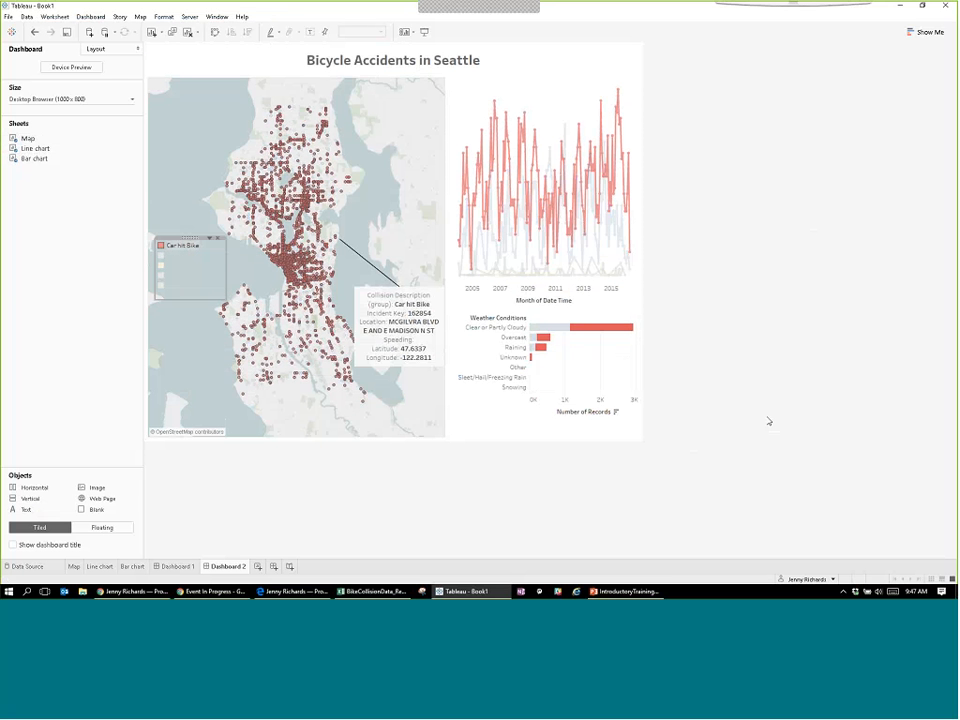
left_click(186, 257)
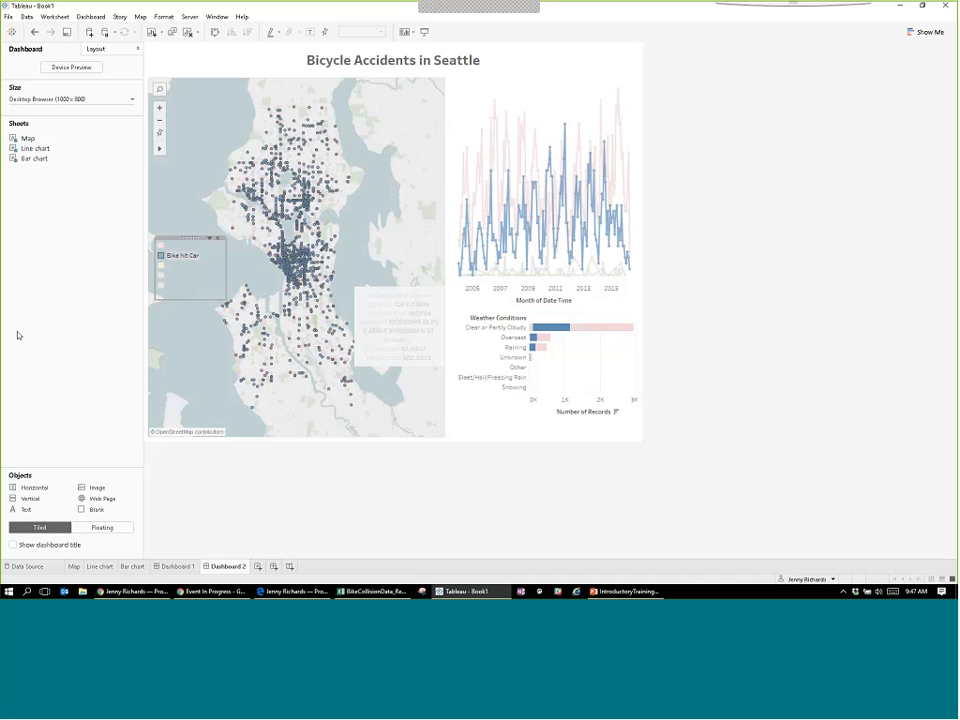
left_click(184, 265)
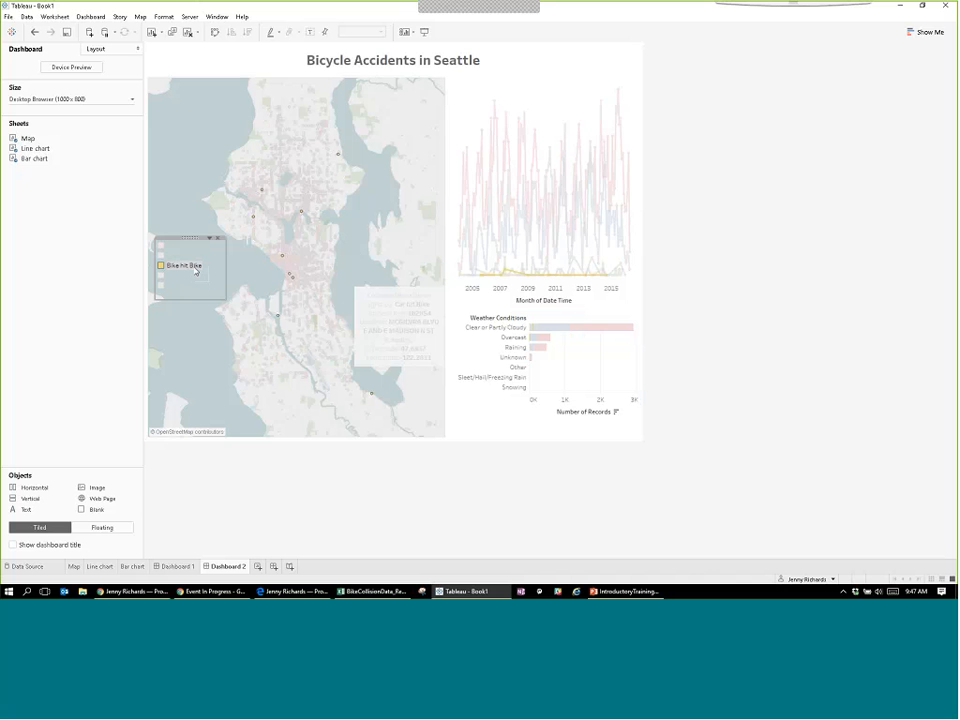
left_click(194, 270)
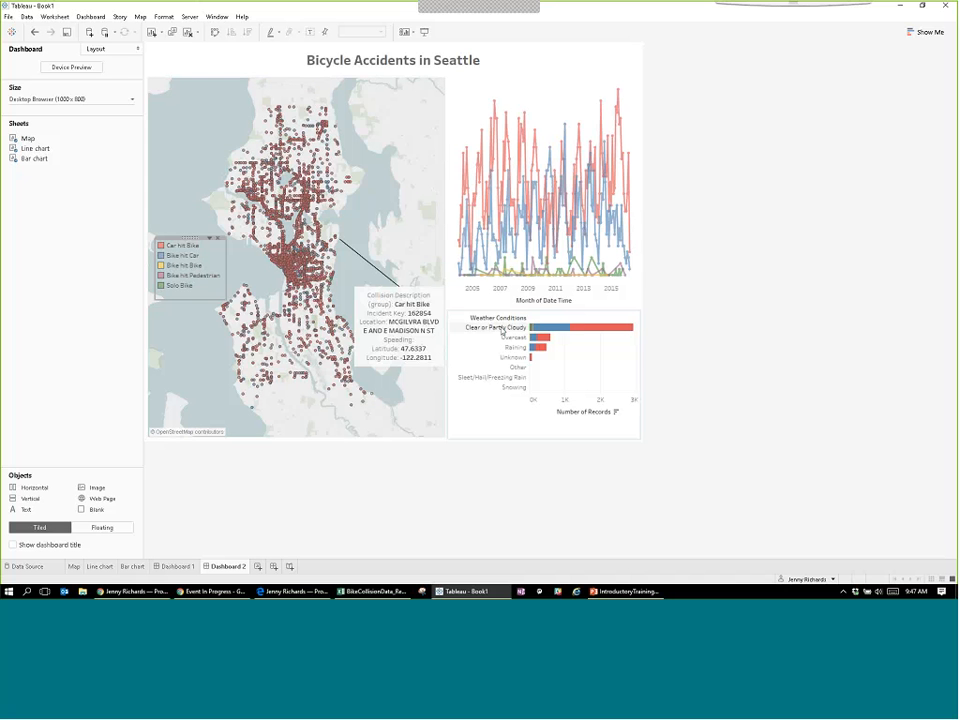
left_click(580, 331)
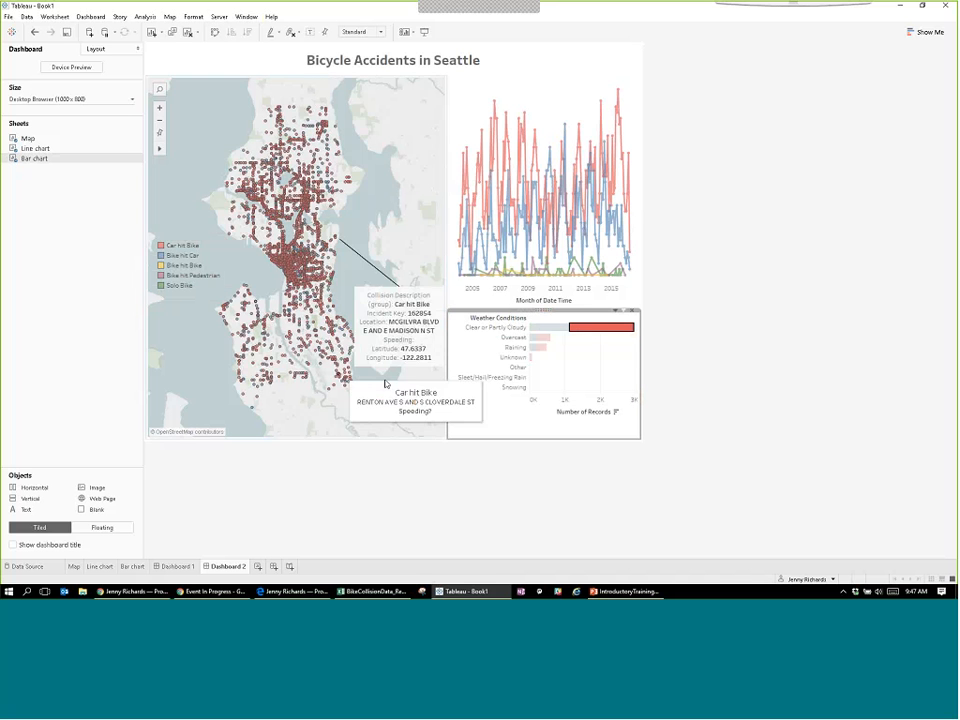
left_click(582, 328)
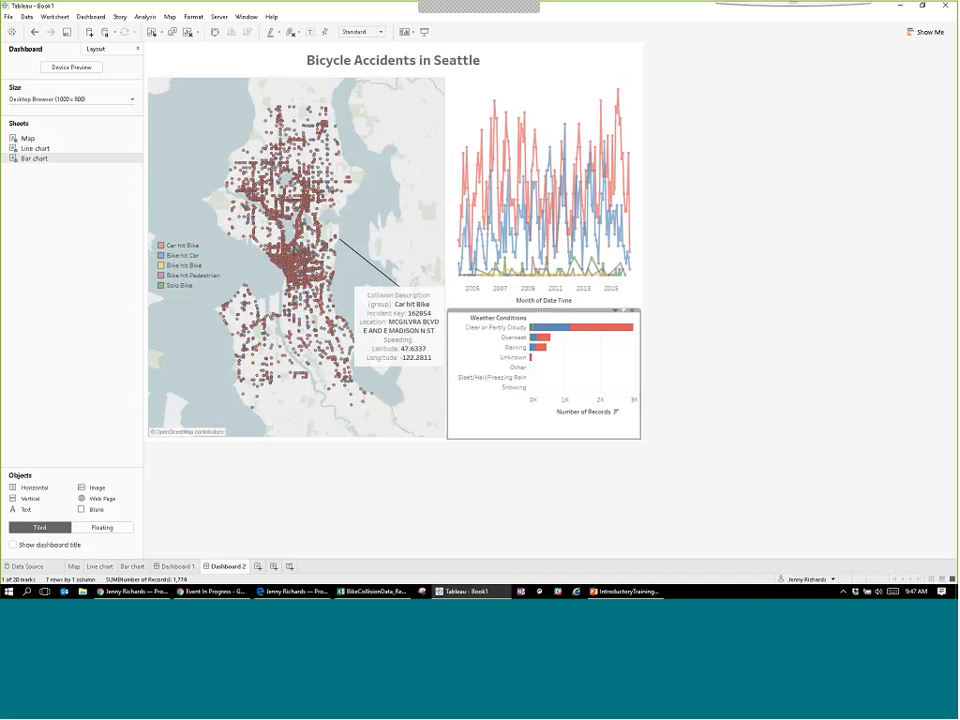
Set the Map, the Line chart and the Bar chart each to be used as a filter for the dashboard.
left_click(389, 111)
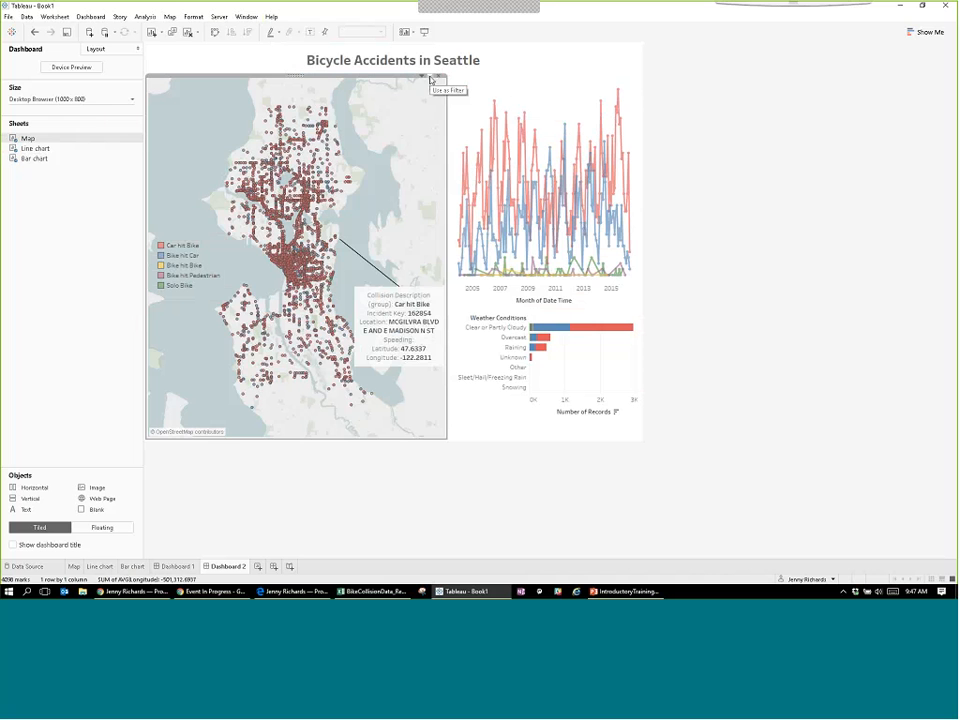
left_click(431, 79)
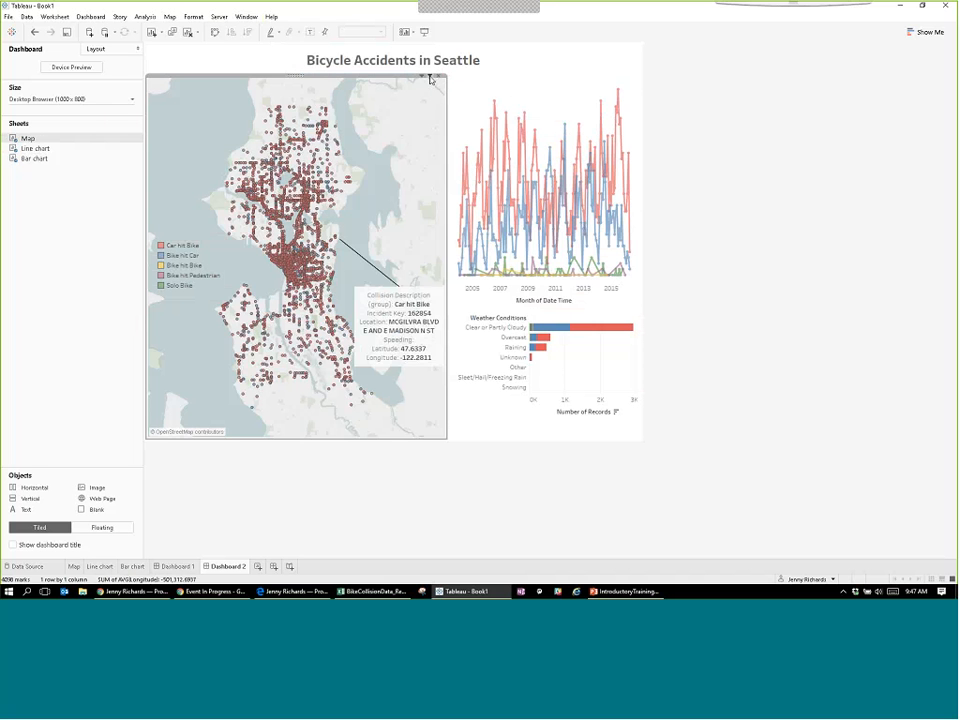
left_click(565, 93)
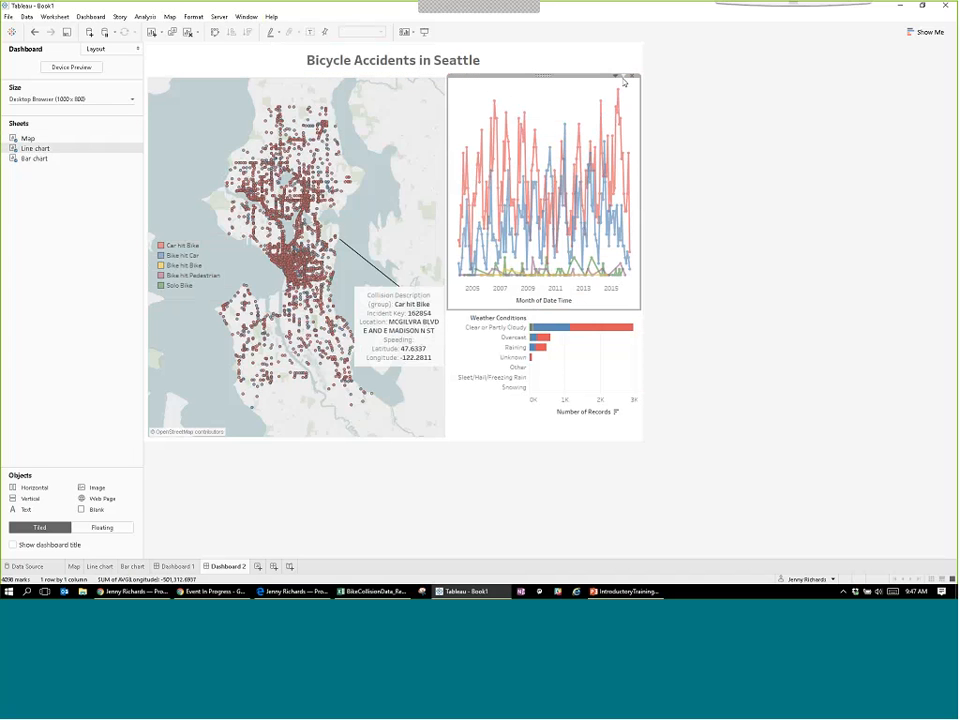
left_click(615, 388)
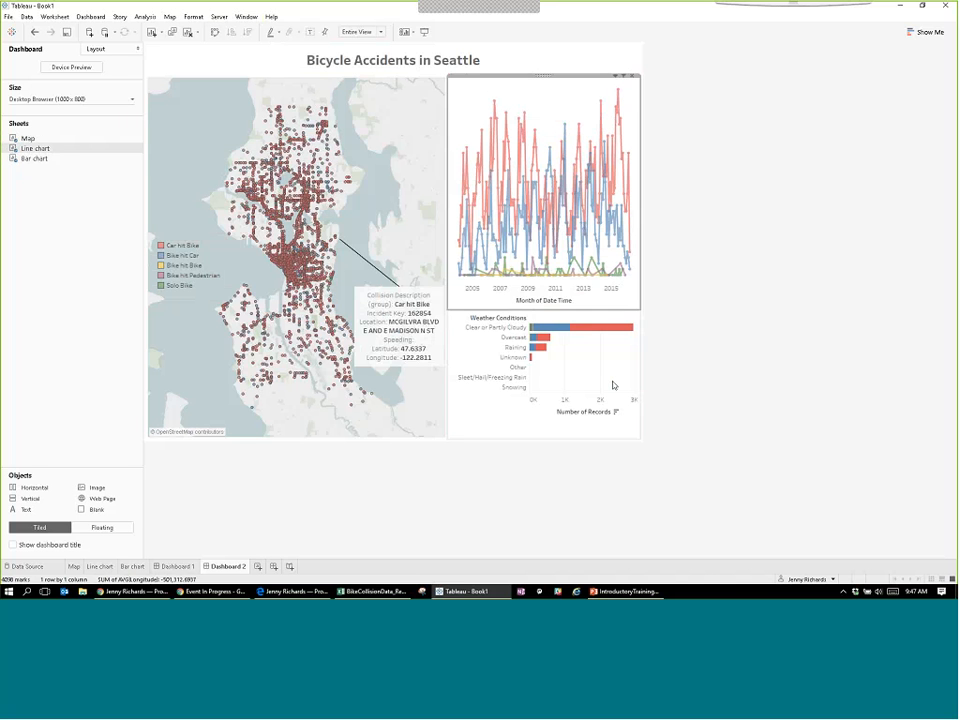
left_click(465, 400)
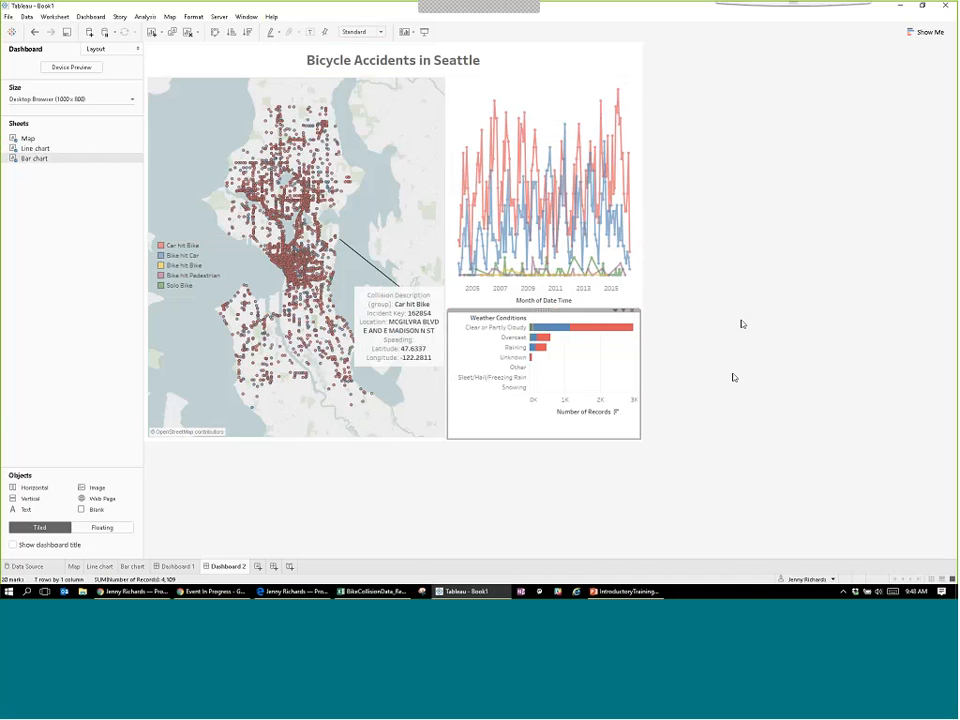
Test the filters with the Clear or Partly Cloudy Car hit Bike bar segment and the October 2008 Car hit Bike point, clearing each selection.
left_click(594, 334)
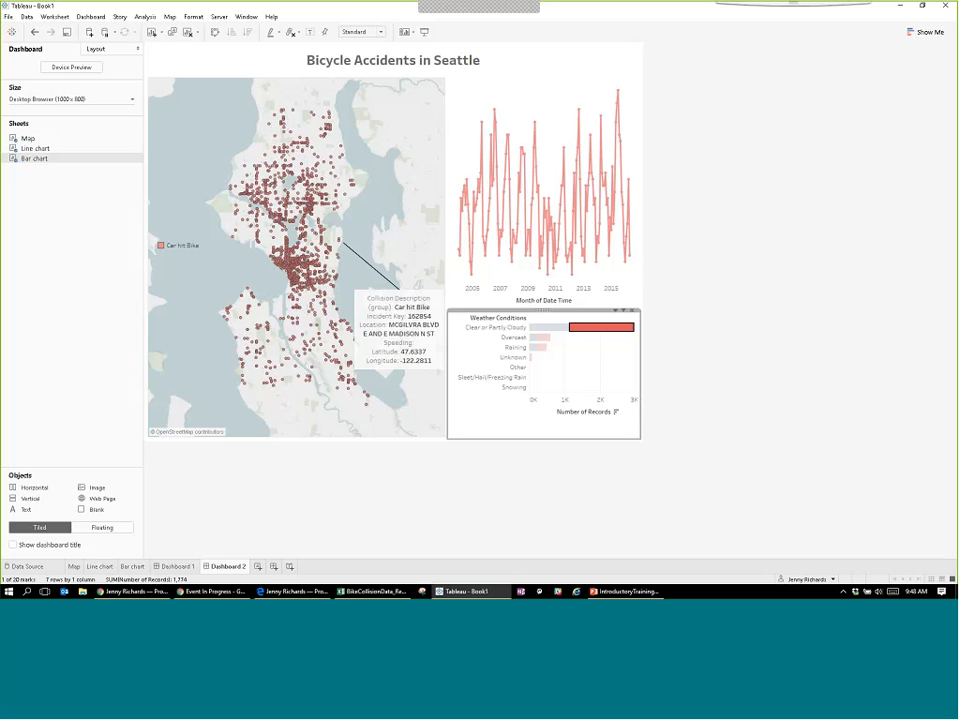
mouse_move(597, 333)
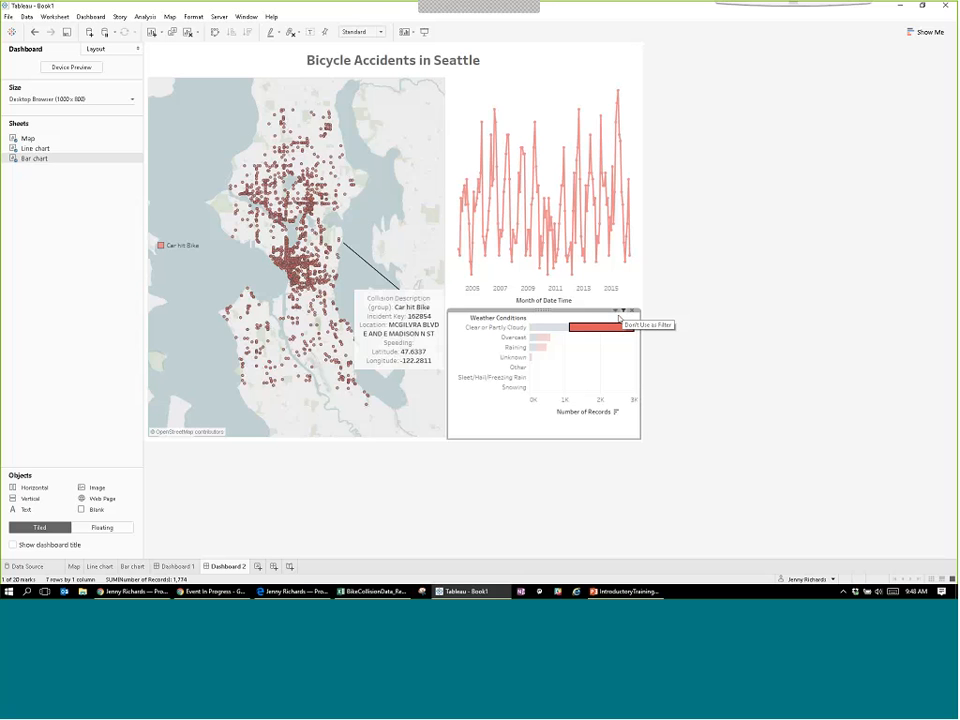
left_click(619, 318)
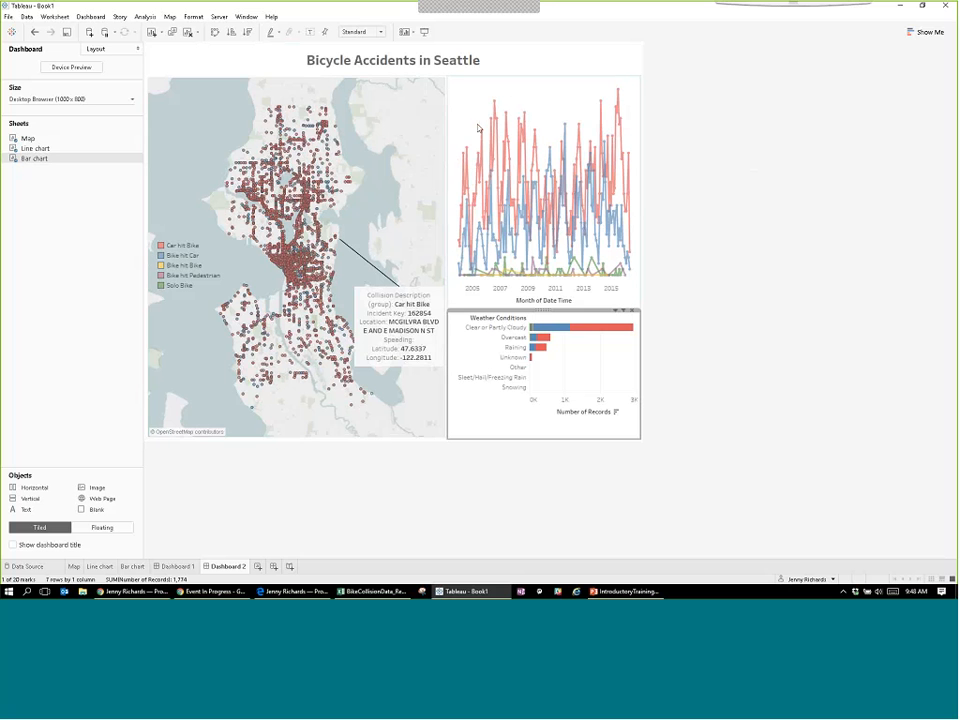
mouse_move(490, 112)
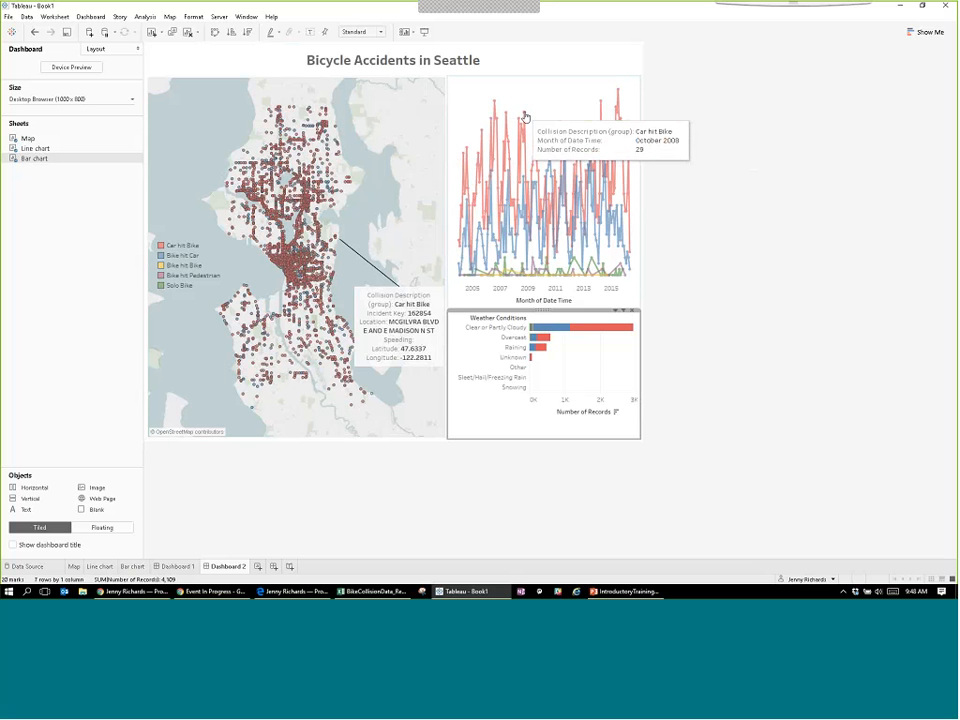
left_click(525, 118)
left_click(525, 118)
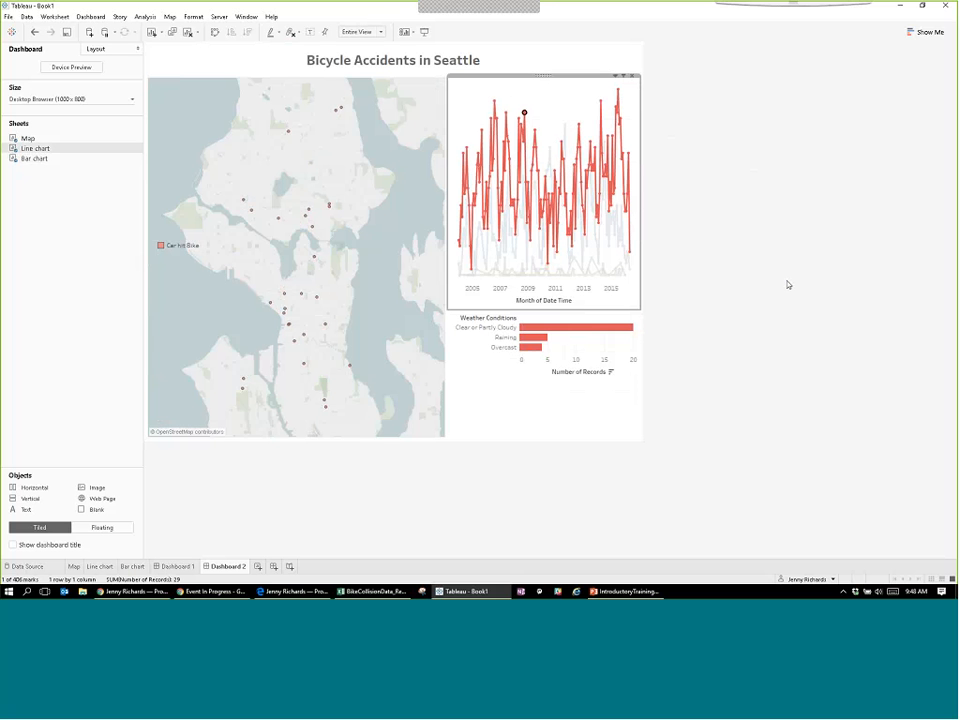
left_click(525, 113)
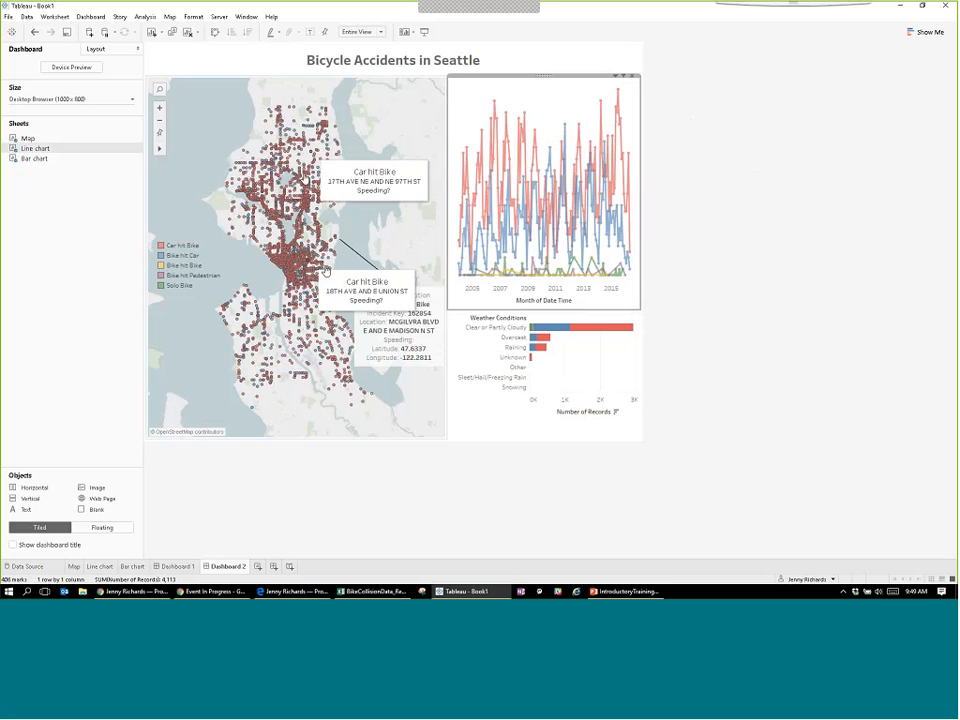
mouse_move(514, 166)
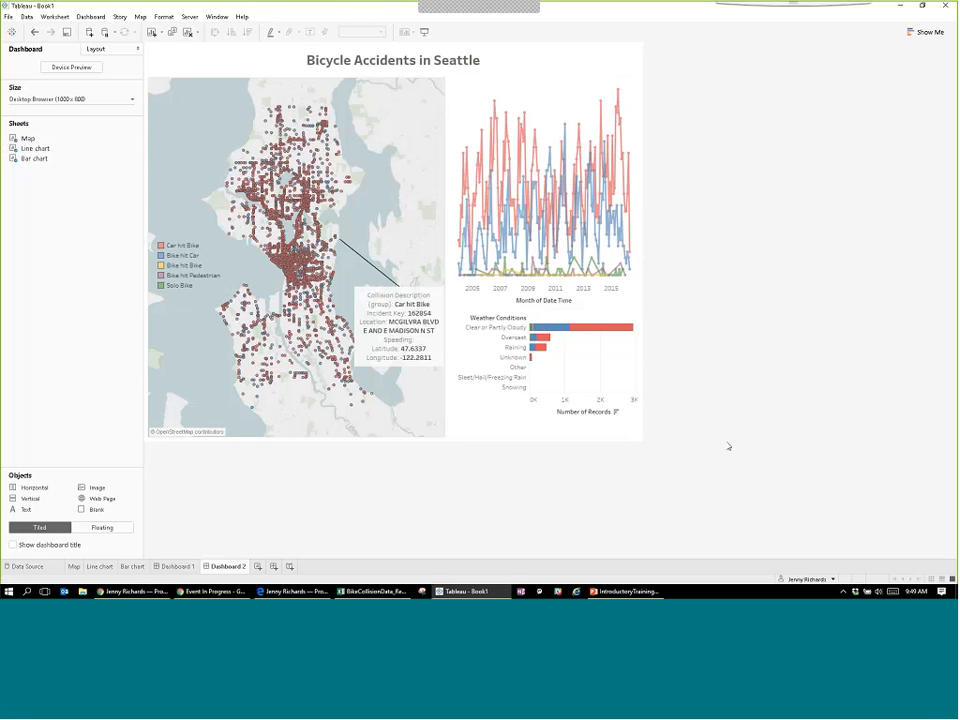
Rename the Dashboard 2 sheet as Bike Wrecks Dashboard.
double_click(240, 567)
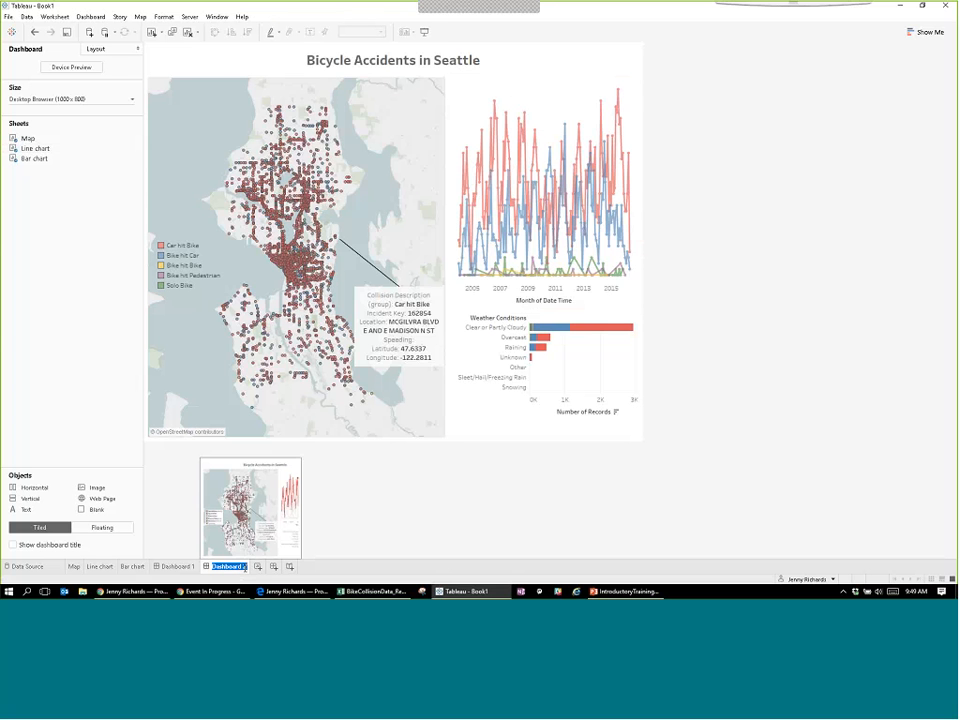
type("Bike Wrecks Dashb")
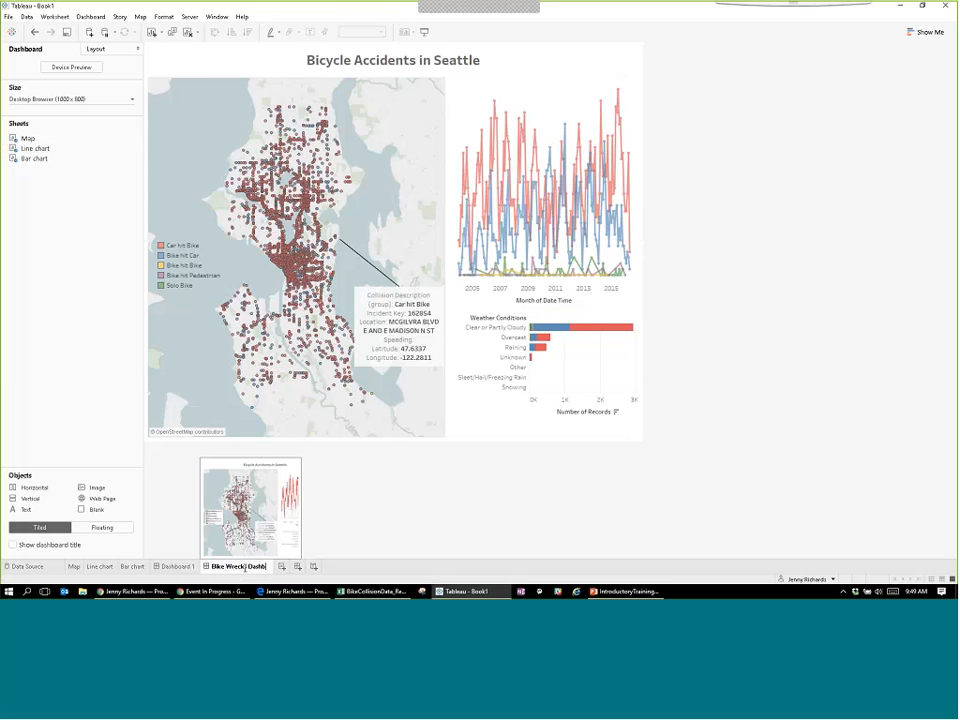
type("oard")
key("Return")
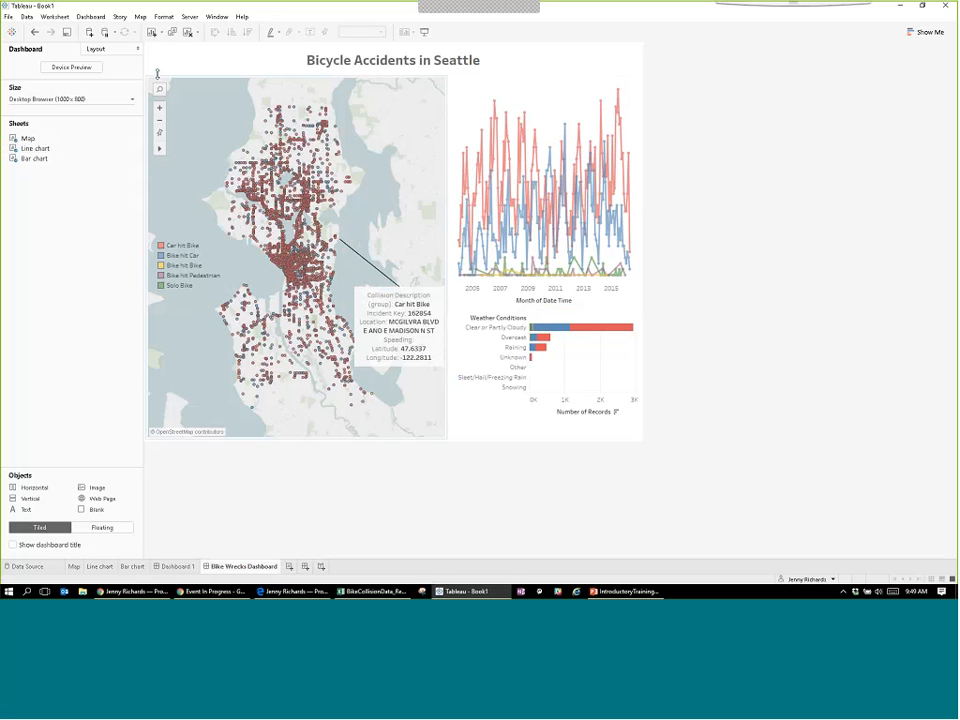
Start saving to Tableau Public and create the required all-rows data extract, replacing the existing bicycle_collision_data (BikeCollisionData_Revised).tde.
left_click(190, 17)
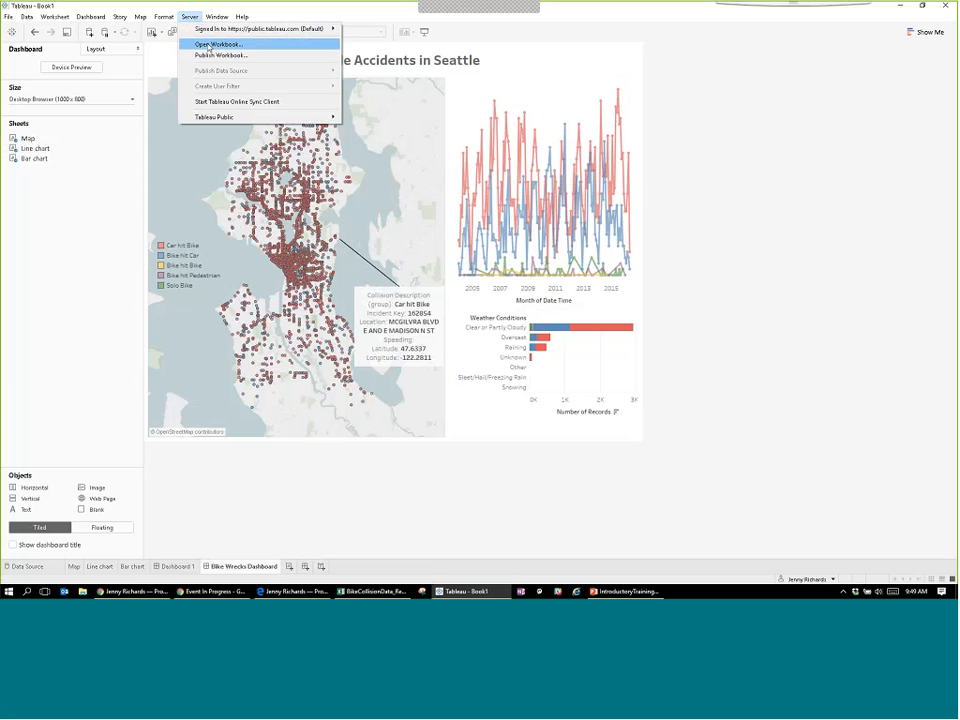
mouse_move(239, 121)
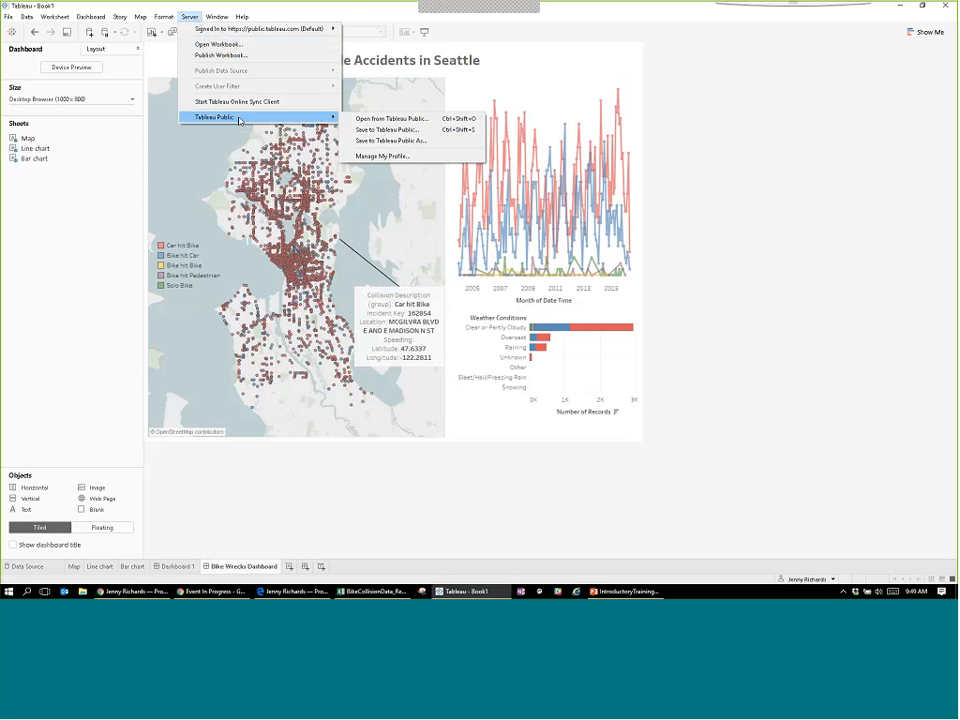
left_click(390, 140)
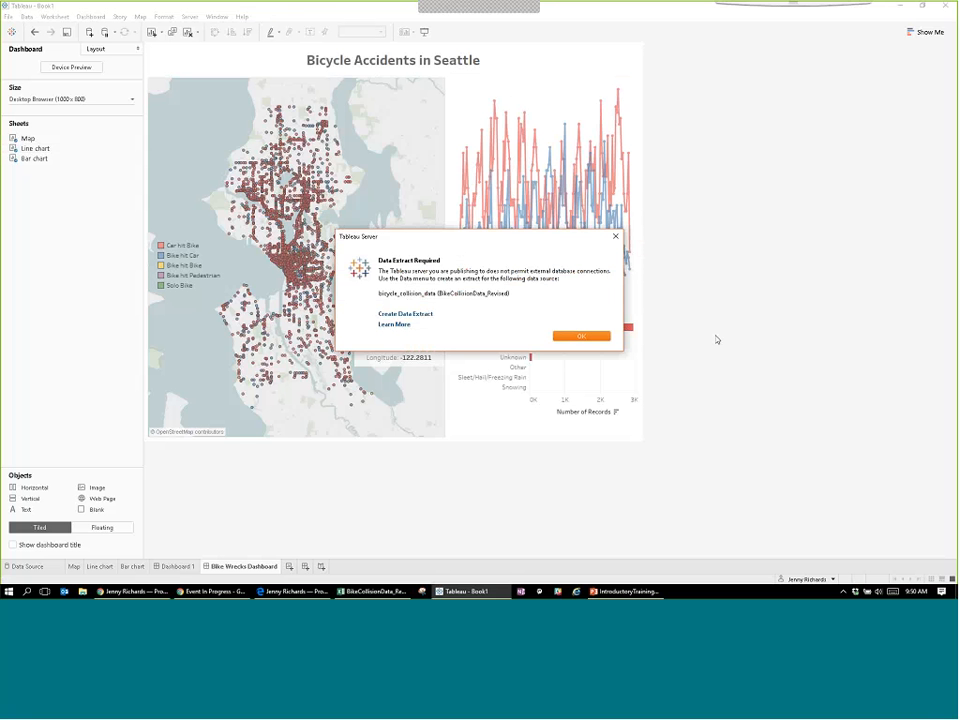
left_click(400, 316)
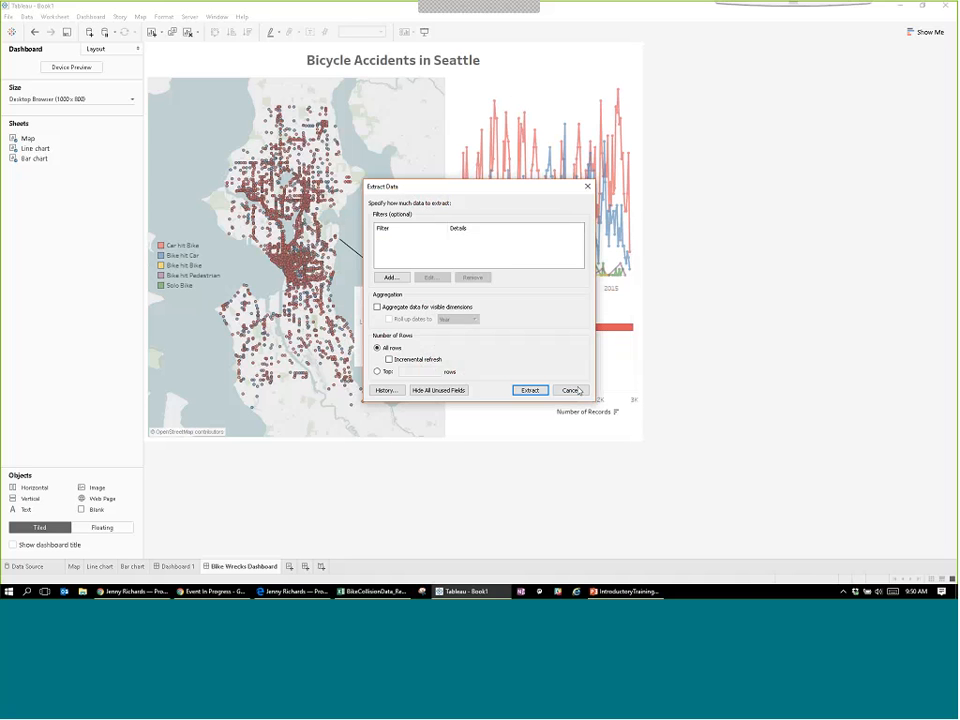
left_click(530, 390)
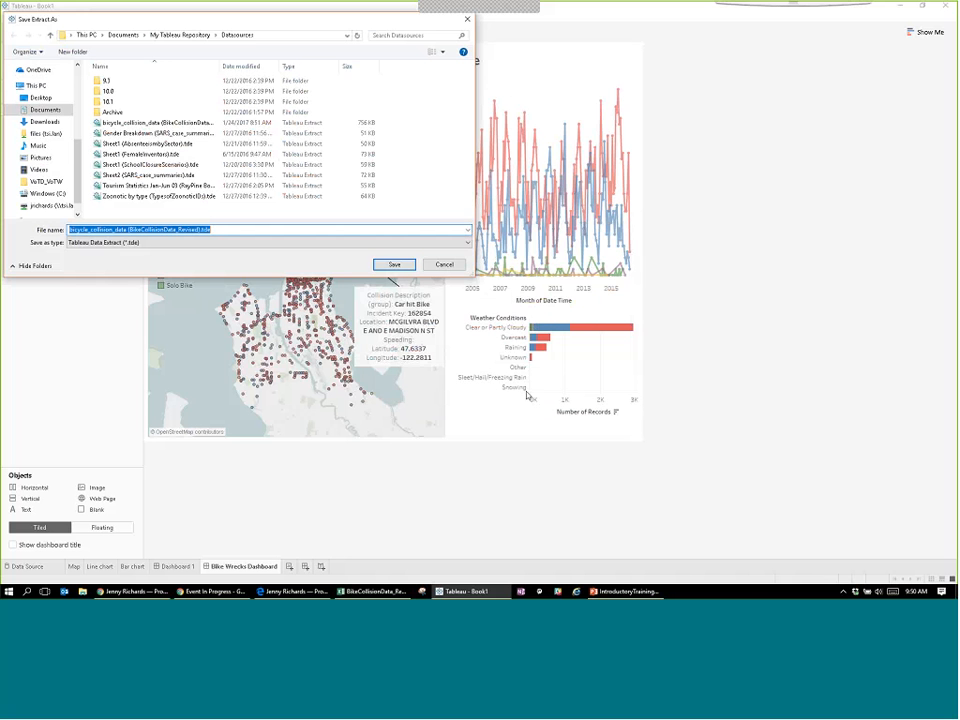
left_click(394, 264)
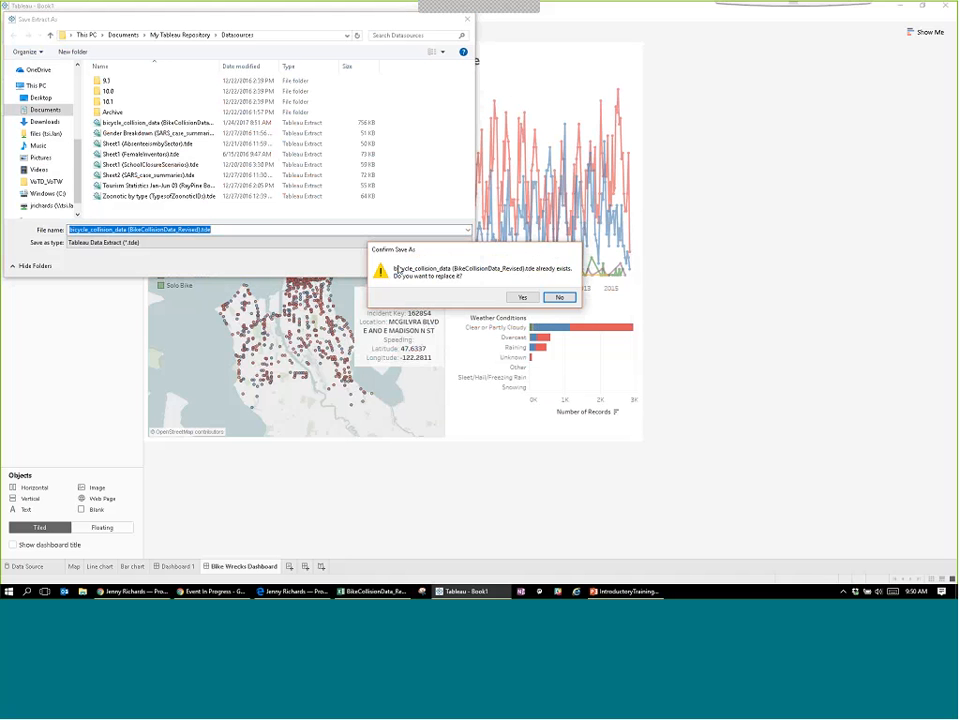
left_click(529, 298)
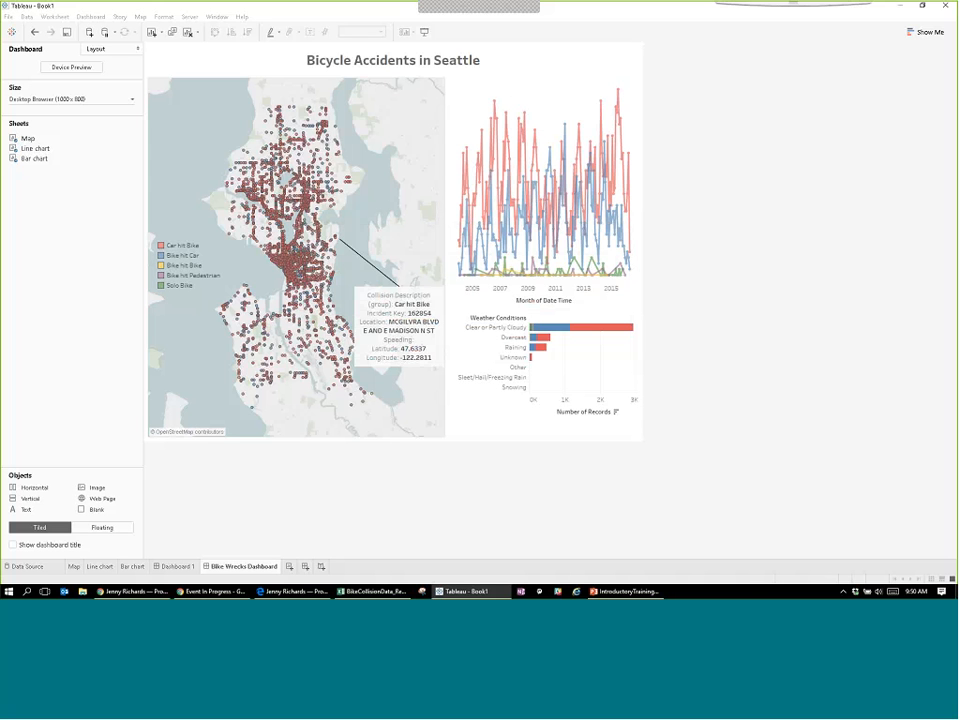
Save the workbook to Tableau Public with the title "How many bicycle accidents happen in Seattle?".
left_click(189, 17)
mouse_move(255, 117)
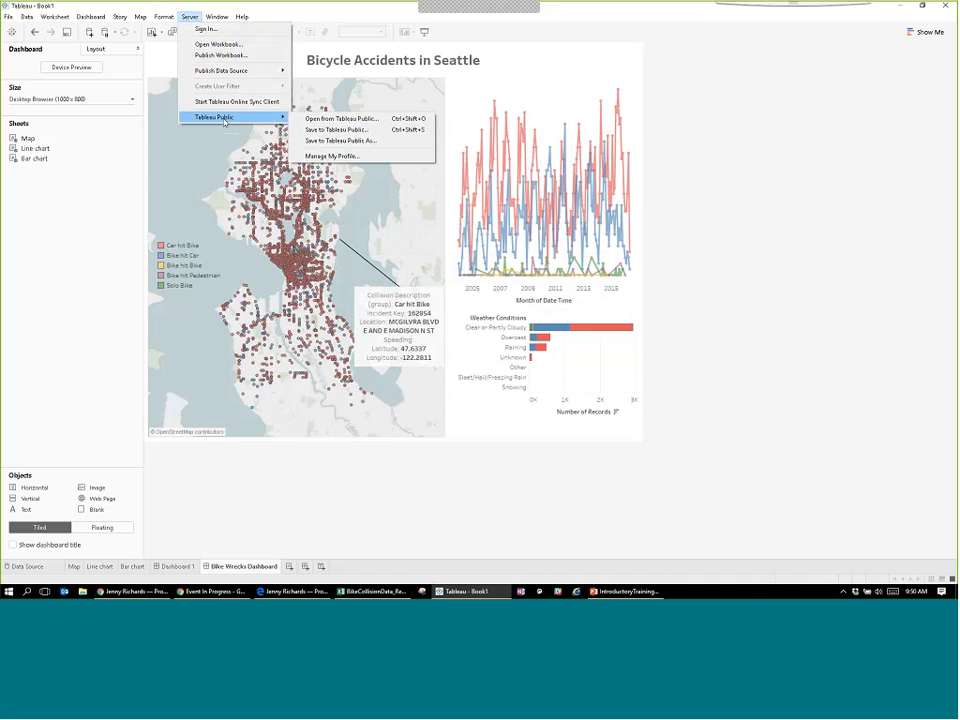
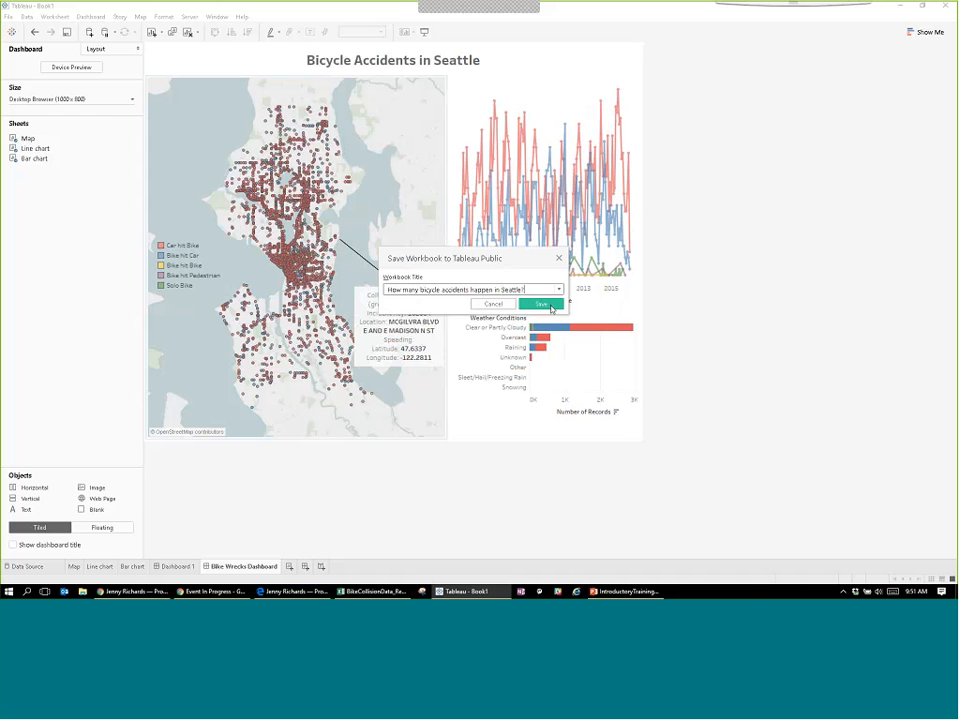
left_click(549, 306)
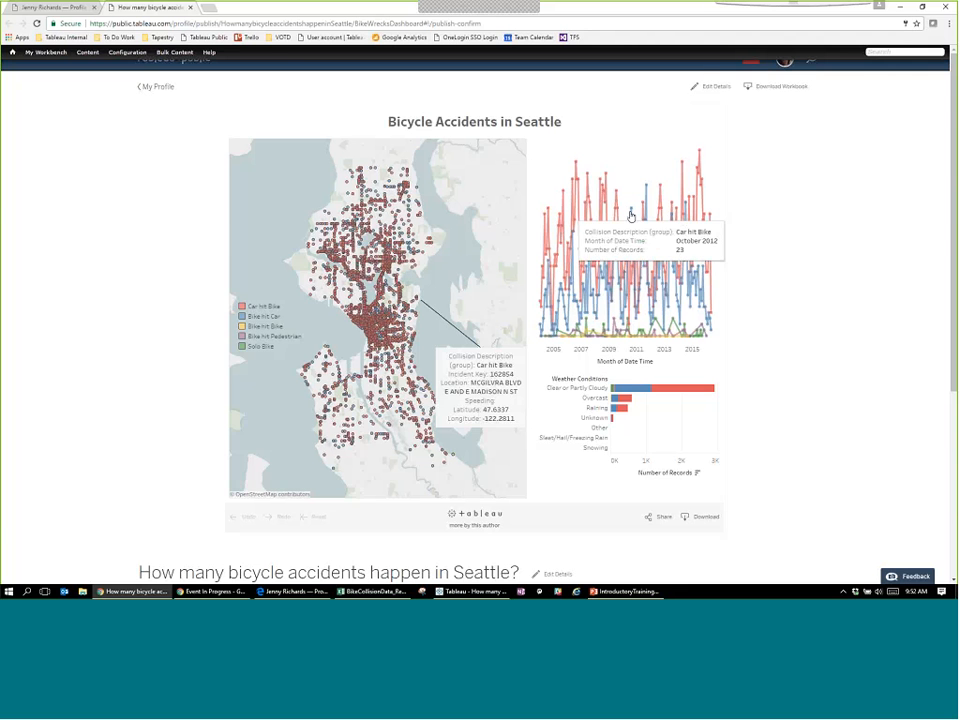
Edit the published workbook's details to show workbook sheets as tabs and save the change.
scroll(825, 381, "down", 1)
scroll(817, 365, "down", 2)
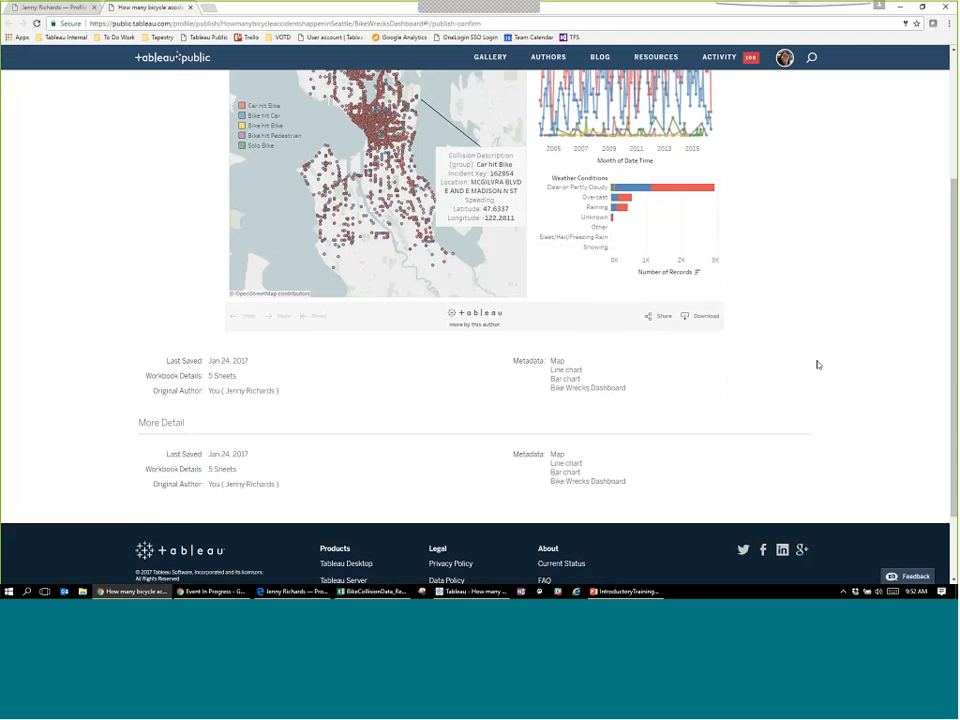
left_click(556, 280)
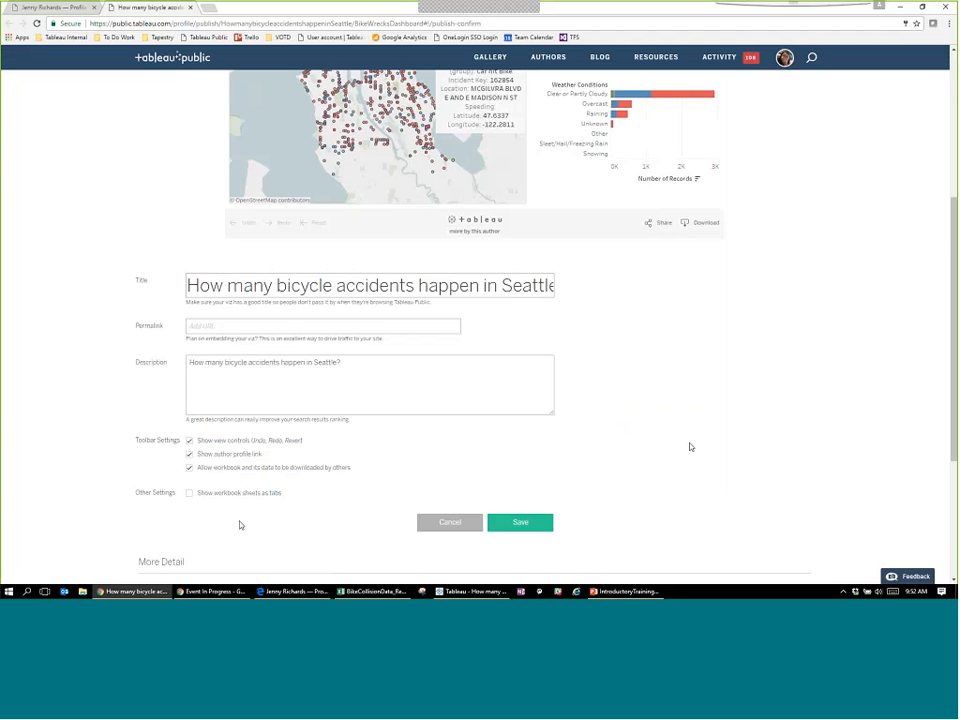
left_click(252, 494)
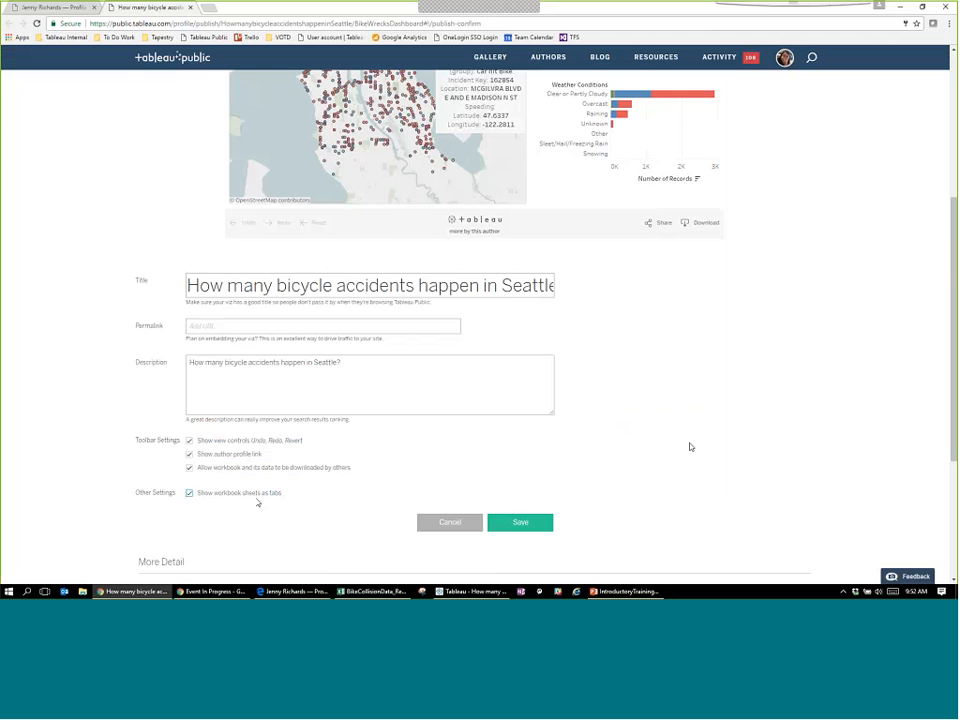
left_click(518, 524)
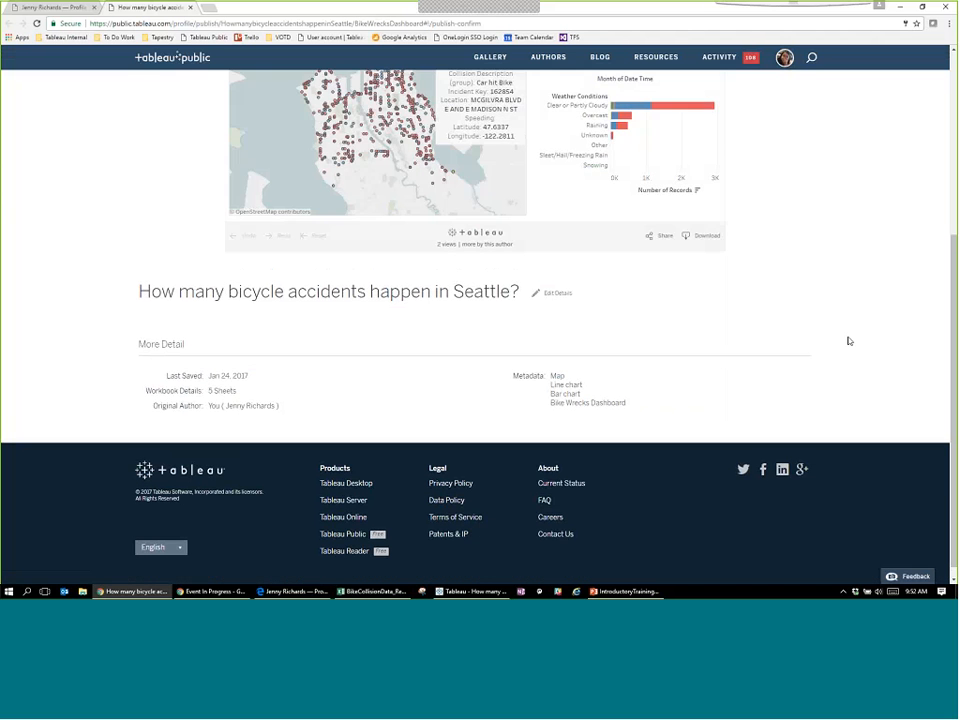
View the published Map, Line chart, Bar chart and Dashboard 1 sheets in turn and return to Bike Wrecks Dashboard.
scroll(342, 138, "up", 5)
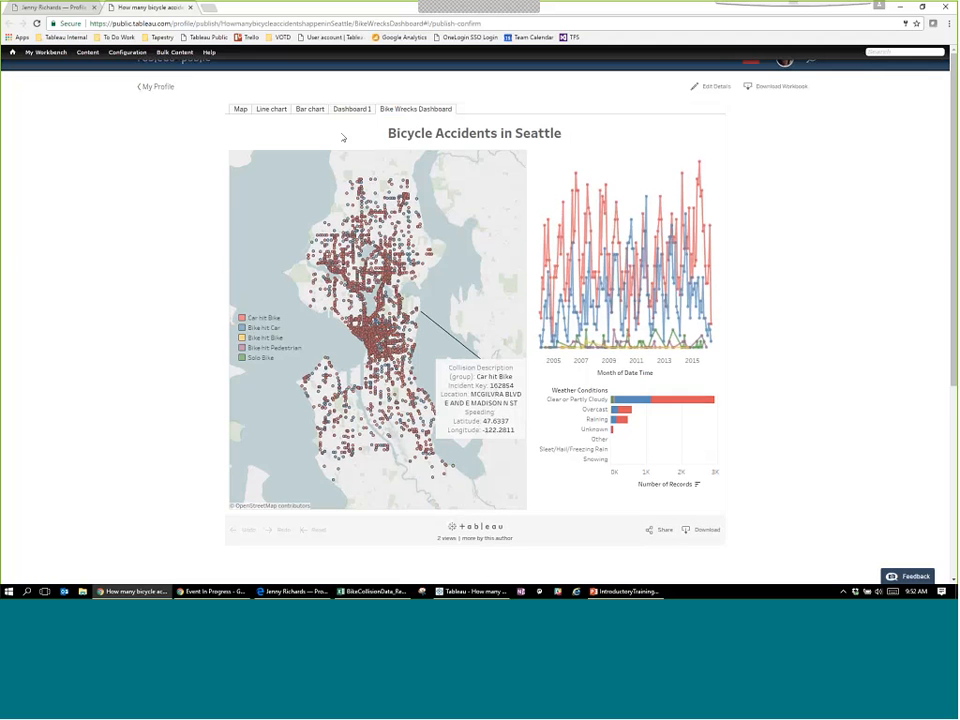
left_click(240, 110)
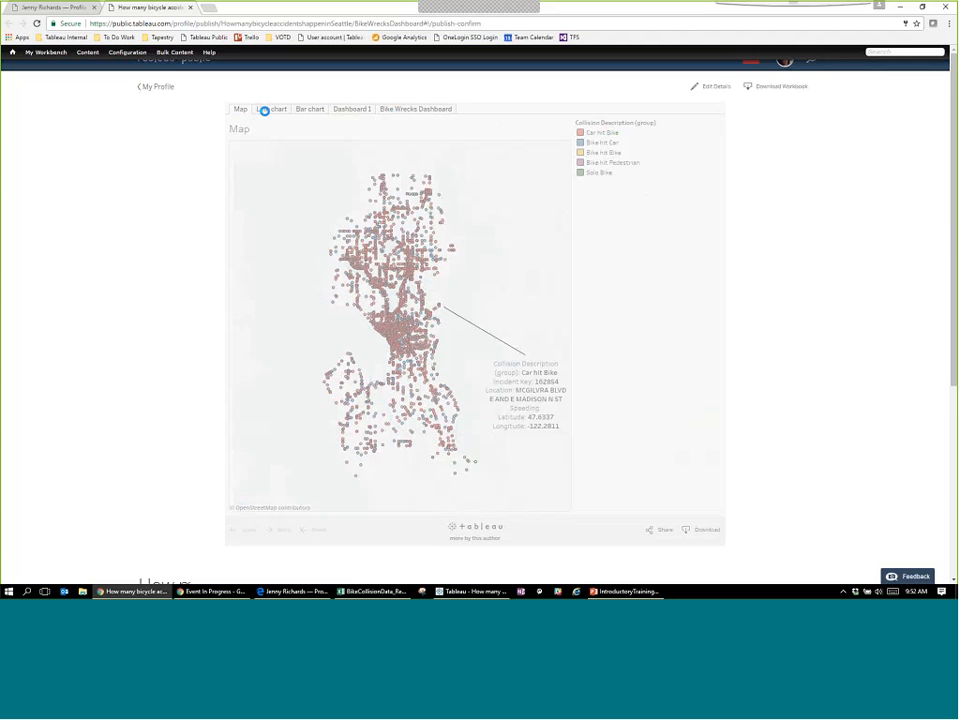
left_click(267, 110)
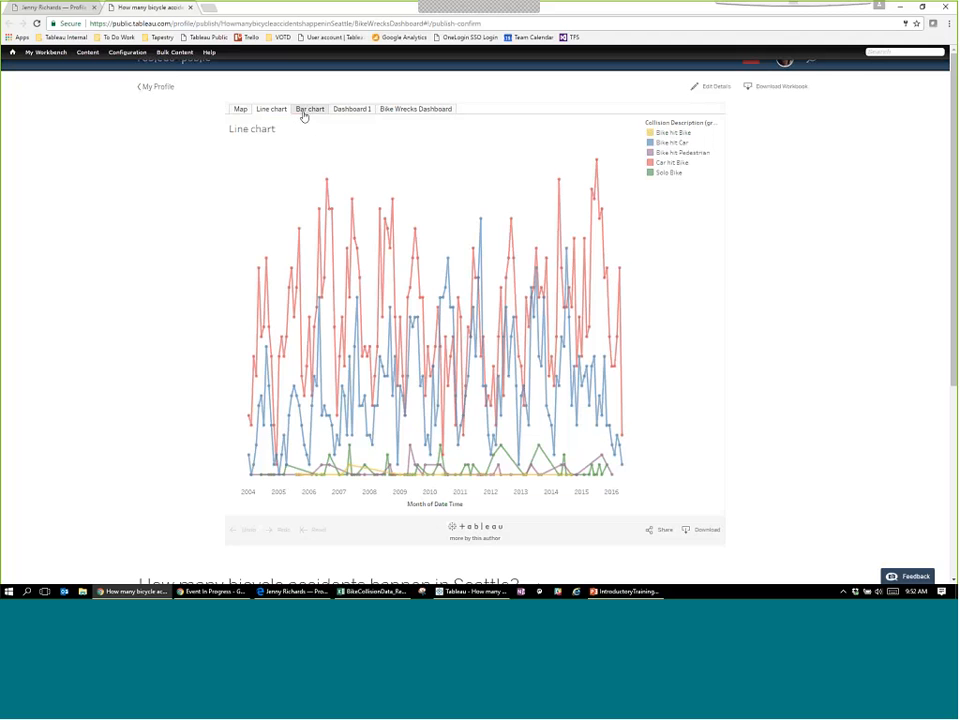
left_click(304, 112)
left_click(351, 110)
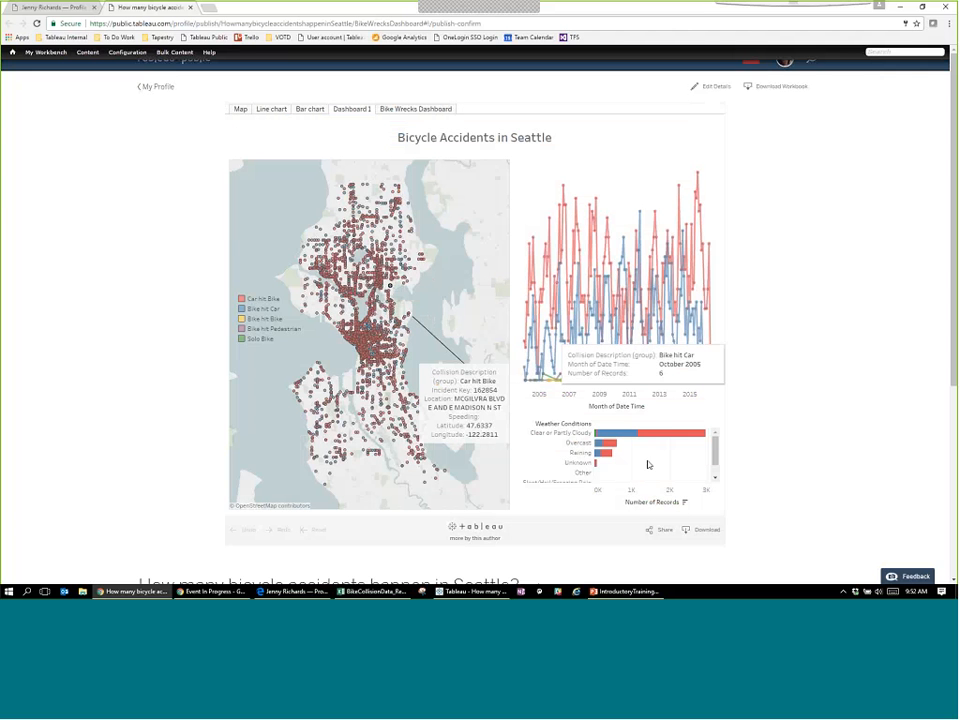
left_click(414, 110)
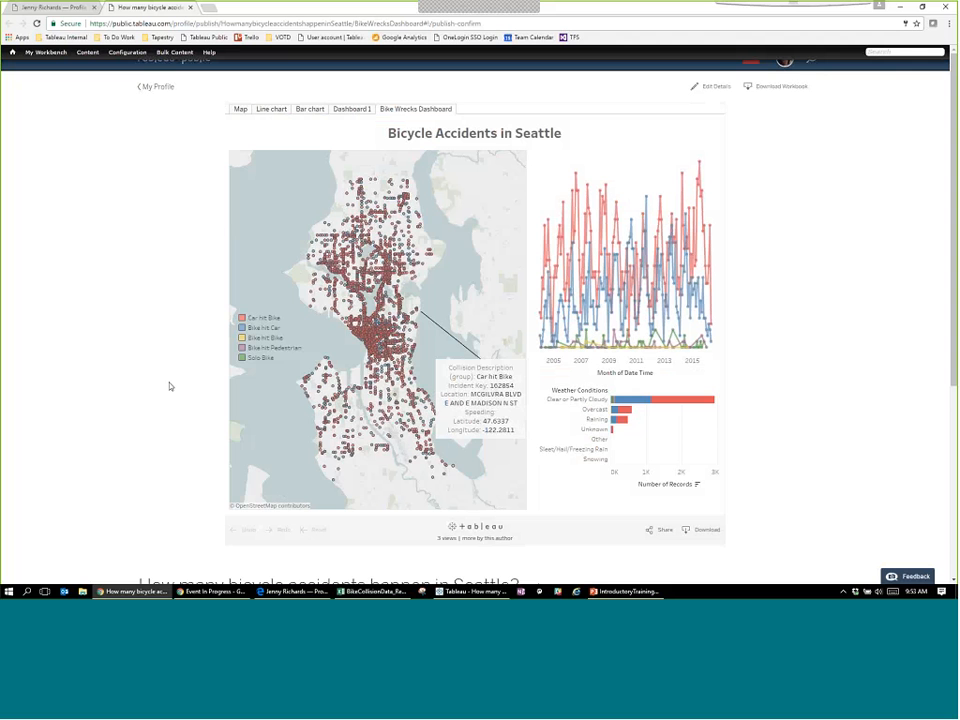
Examine the published dashboard's sharing options unfiltered and filtered by the Raining bar's Car hit Bike segment, and clear the selection.
left_click(660, 532)
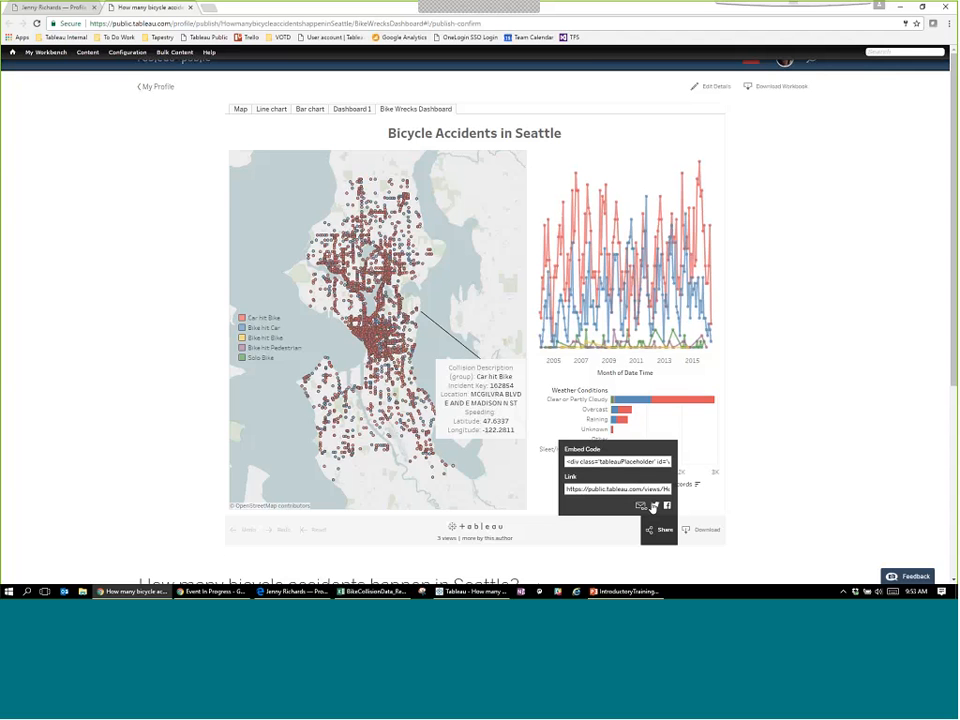
left_click(662, 529)
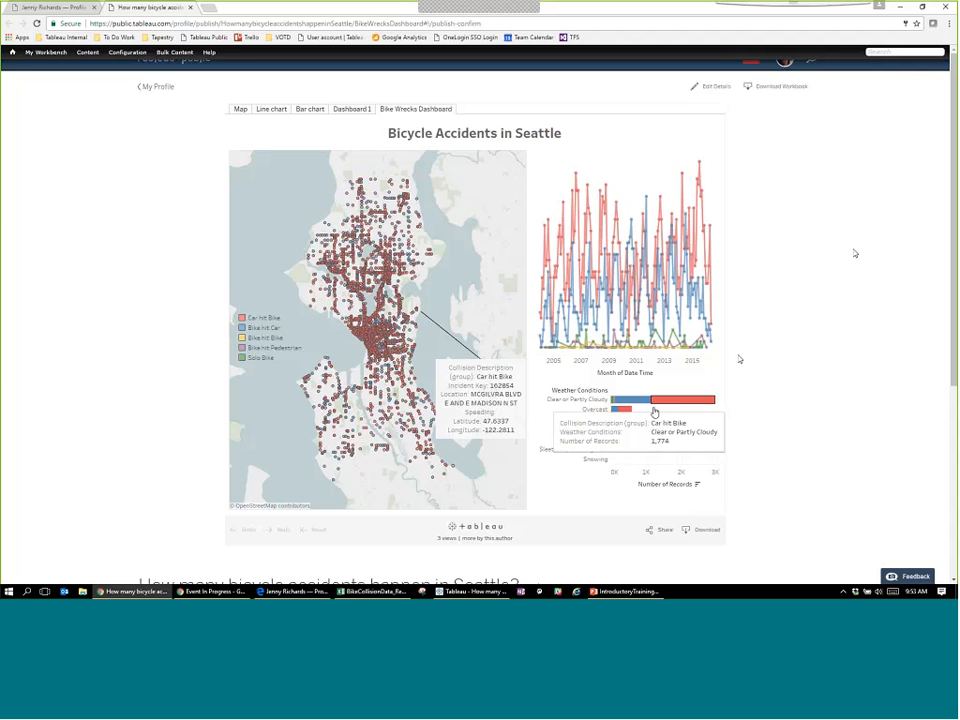
mouse_move(621, 422)
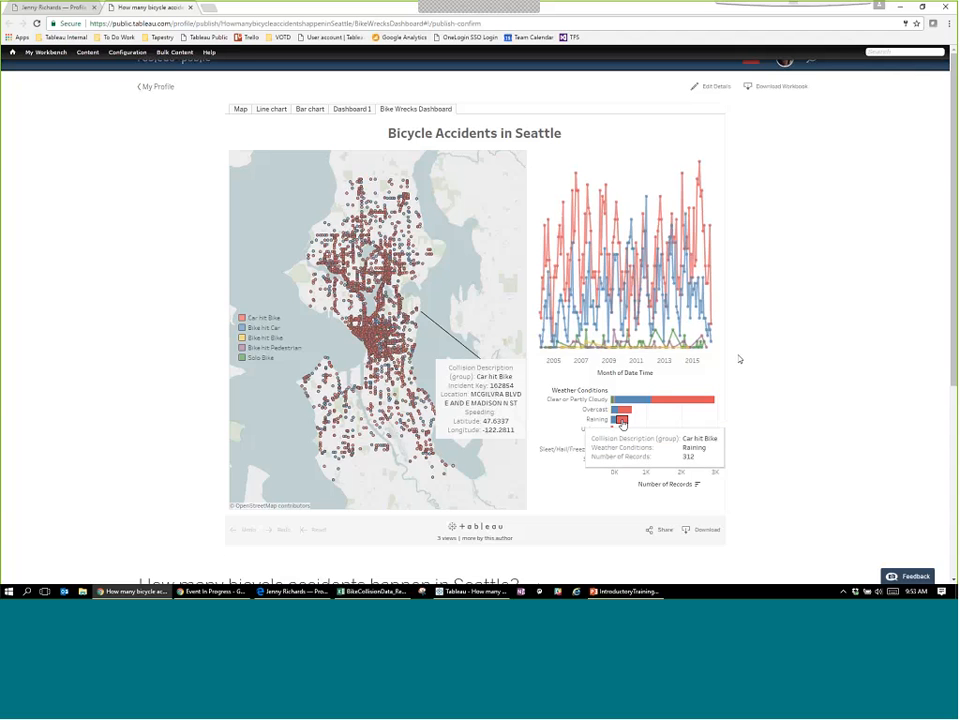
left_click(621, 422)
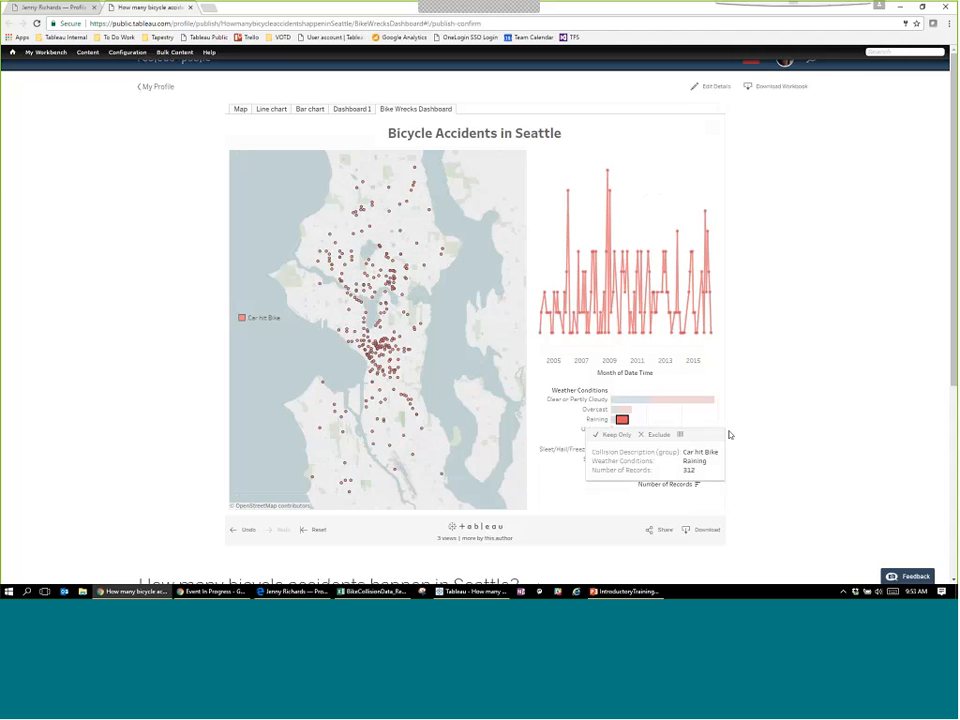
left_click(652, 538)
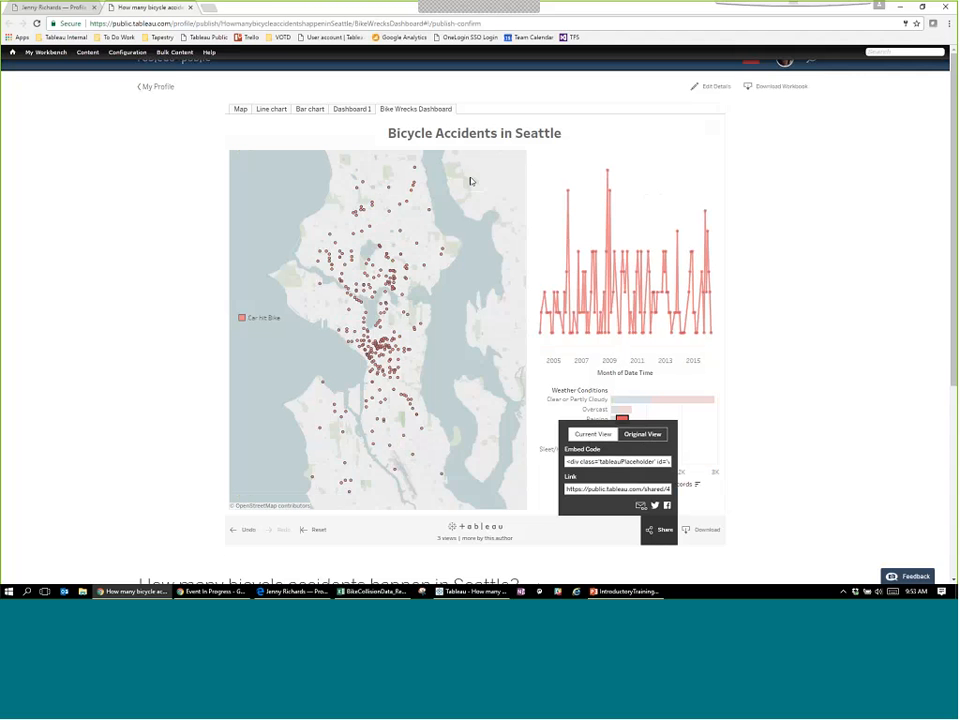
left_click(641, 434)
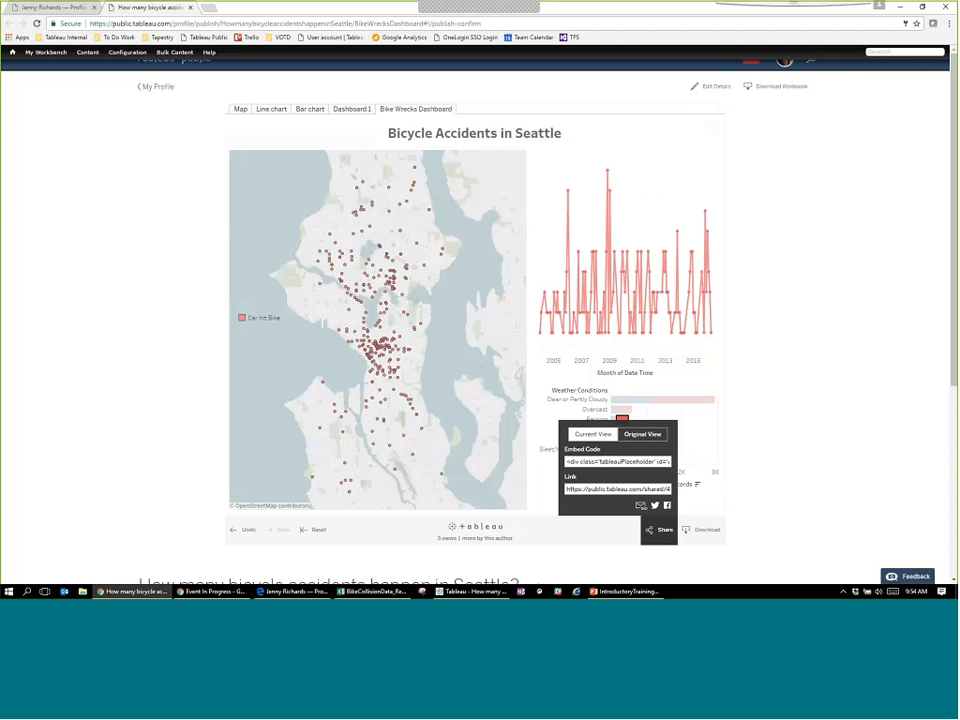
left_click(660, 530)
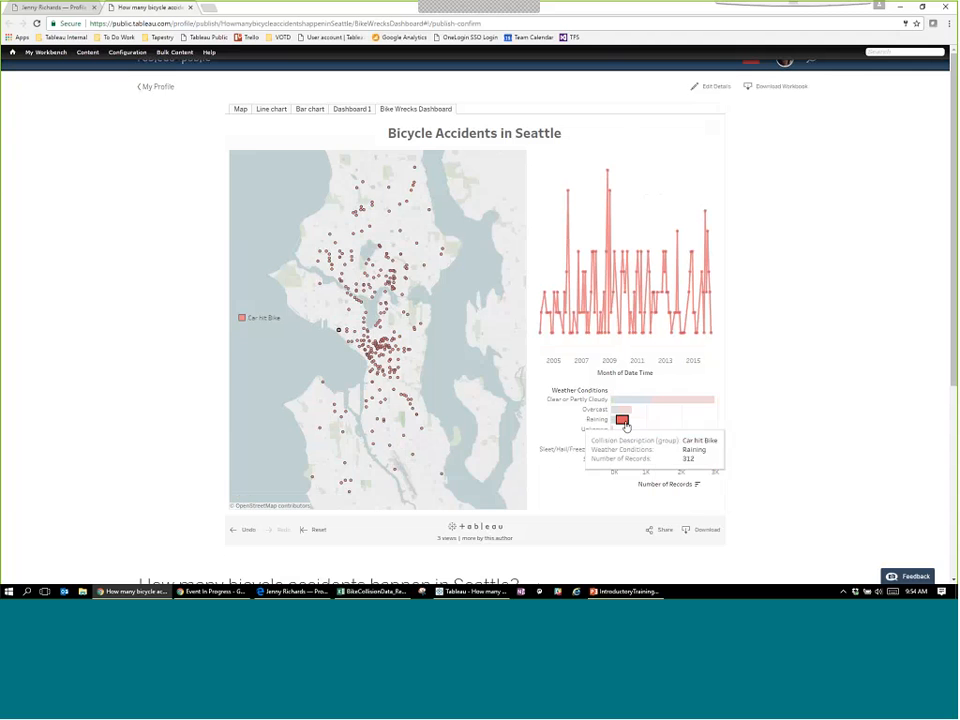
left_click(622, 420)
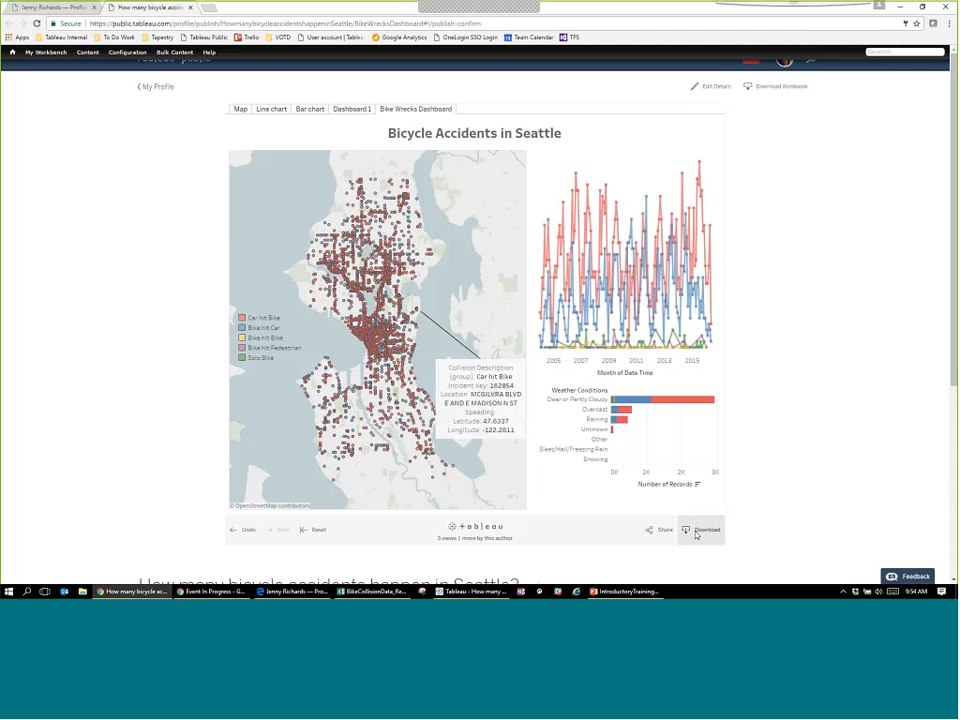
View the download formats offered for the published dashboard and close the list.
left_click(700, 530)
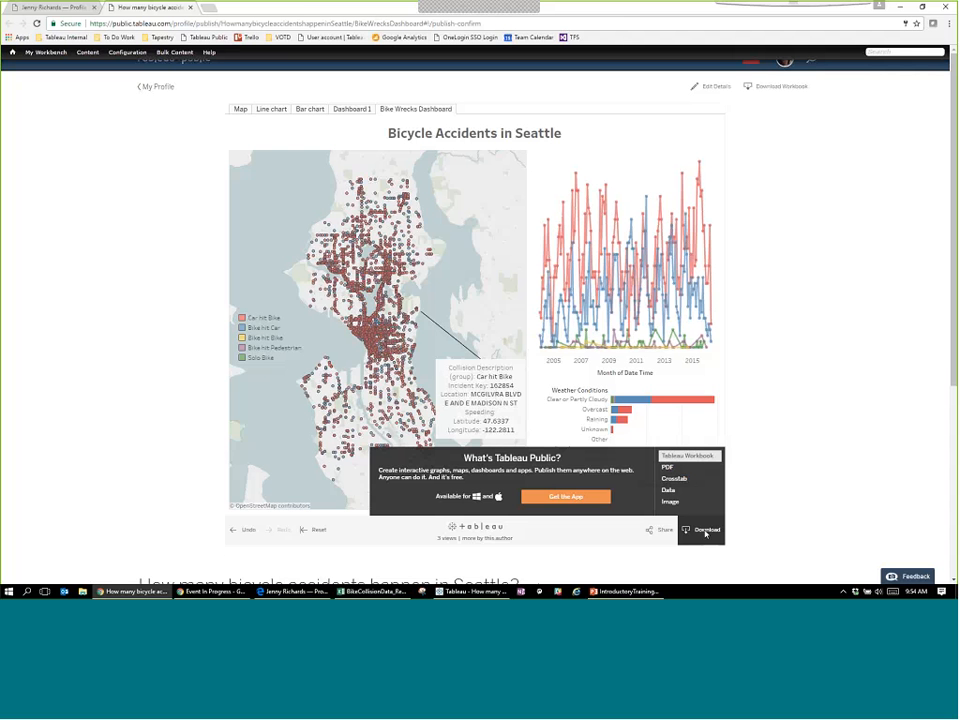
left_click(705, 534)
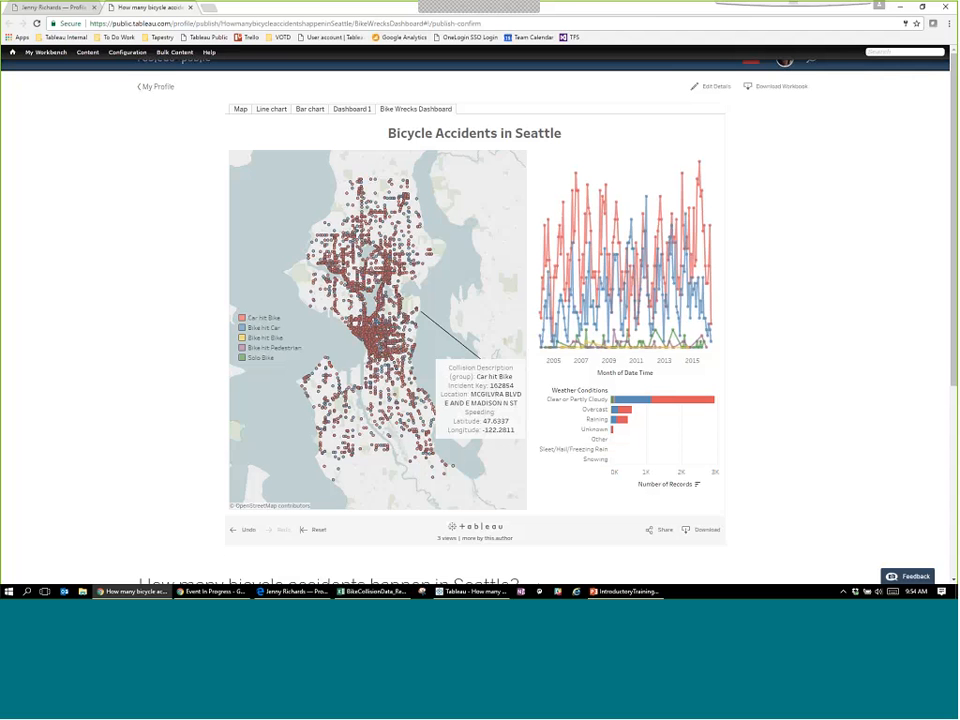
Revisit the workbook in Tableau and its published page, and switch to the Edge window showing the author's Tableau Public profile.
key("alt+Tab")
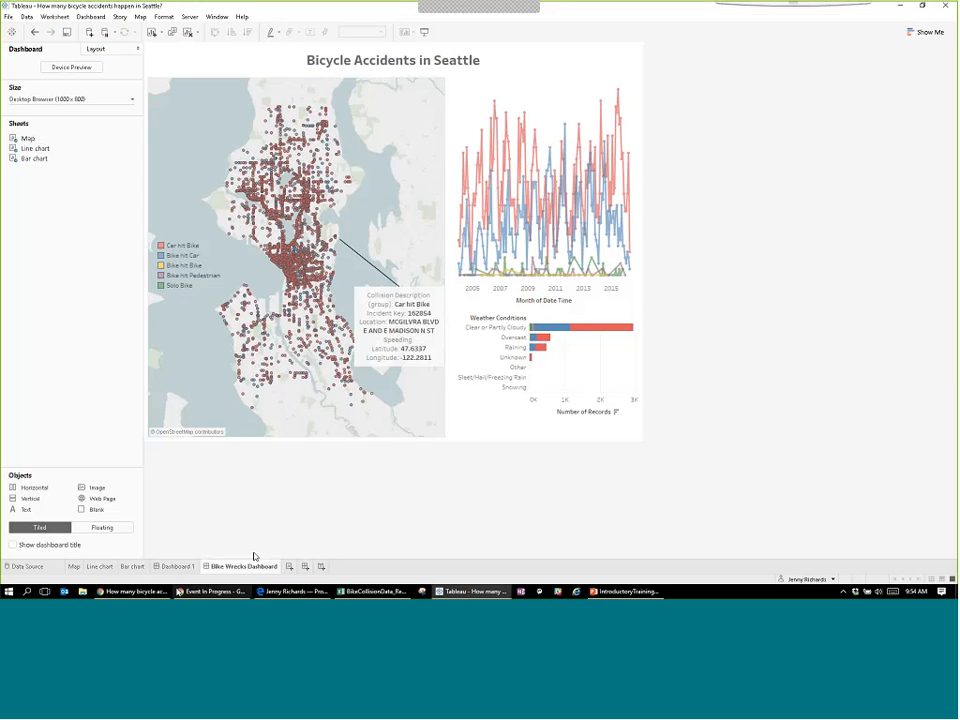
left_click(136, 591)
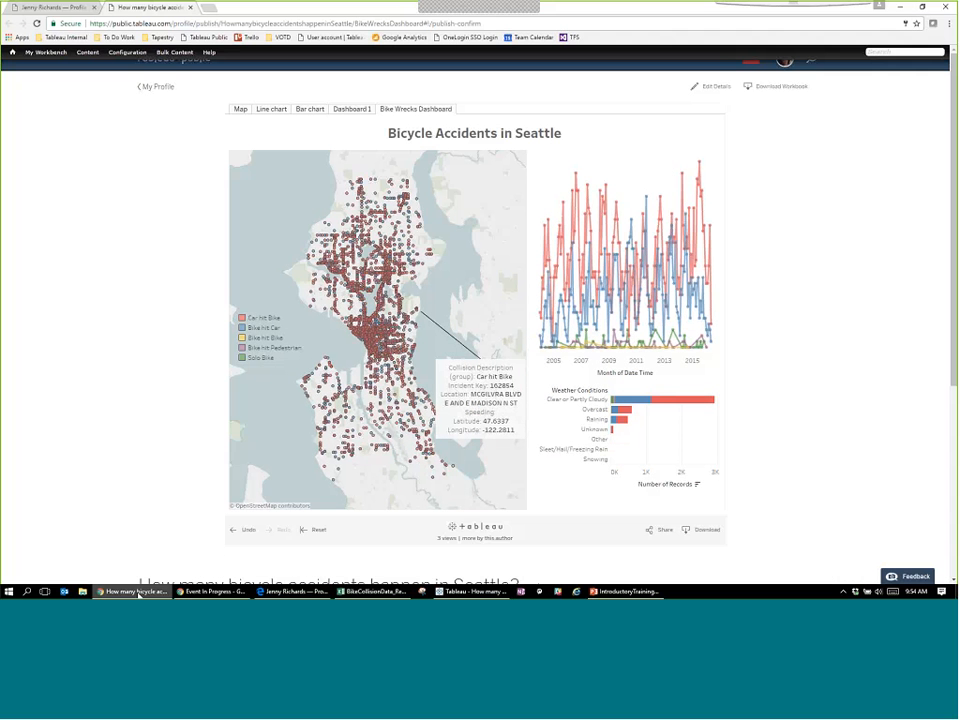
left_click(291, 593)
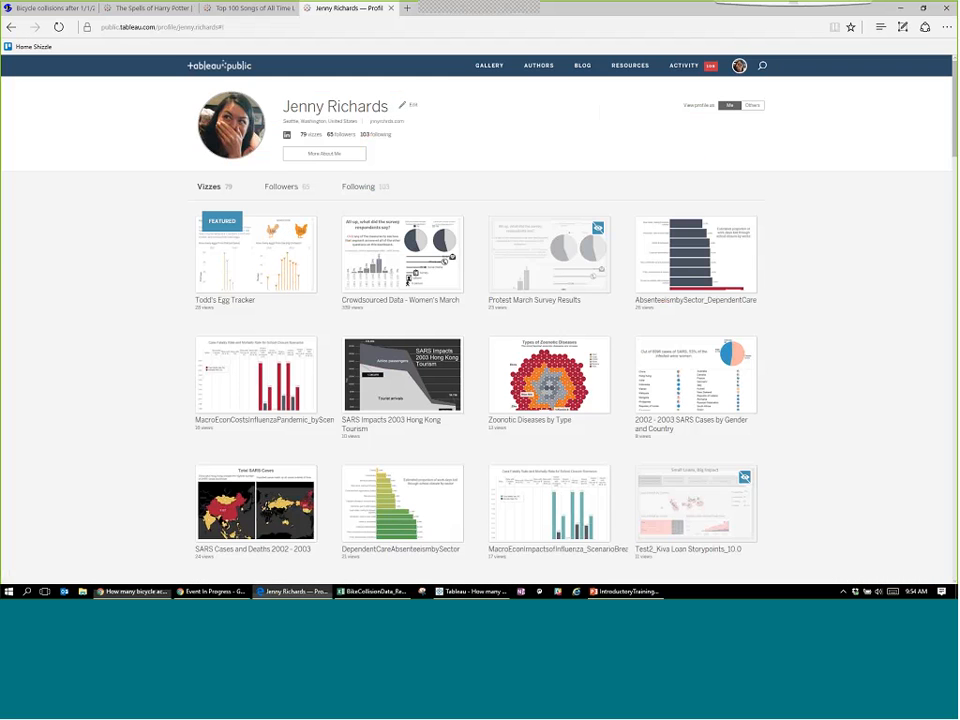
Open the Top 100 Songs of All Time Lyrics viz and view the download formats it offers.
left_click(245, 8)
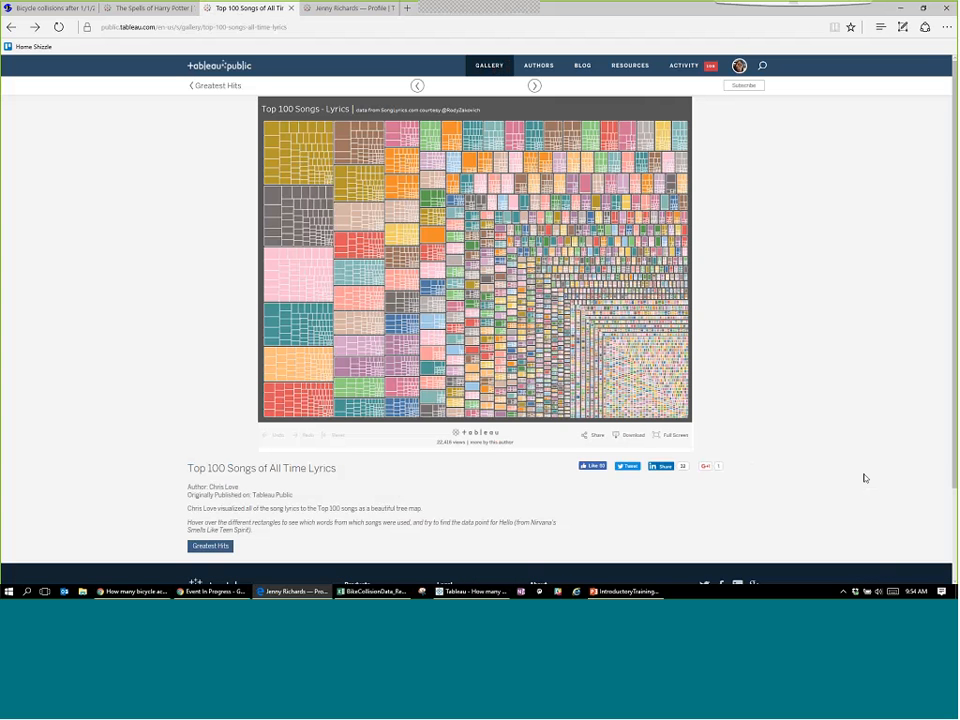
left_click(631, 439)
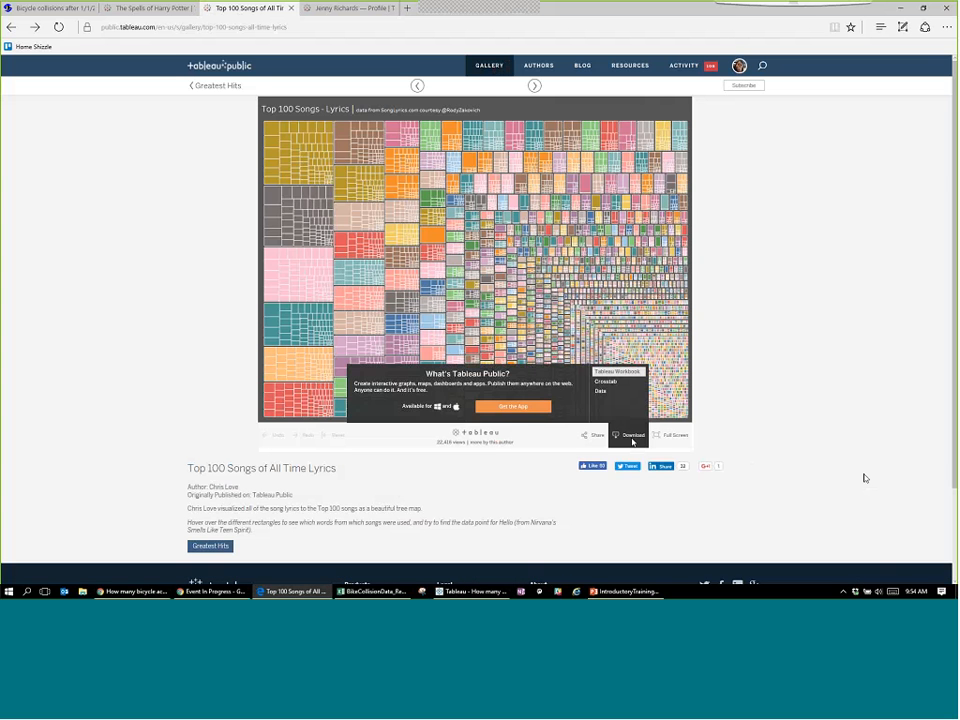
left_click(632, 440)
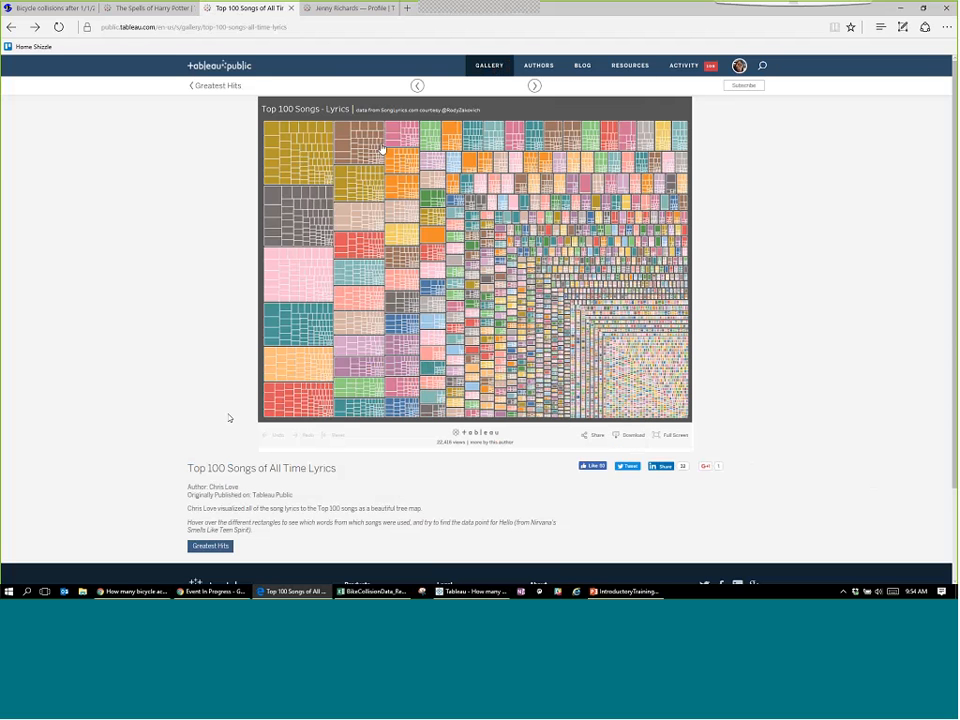
left_click(619, 439)
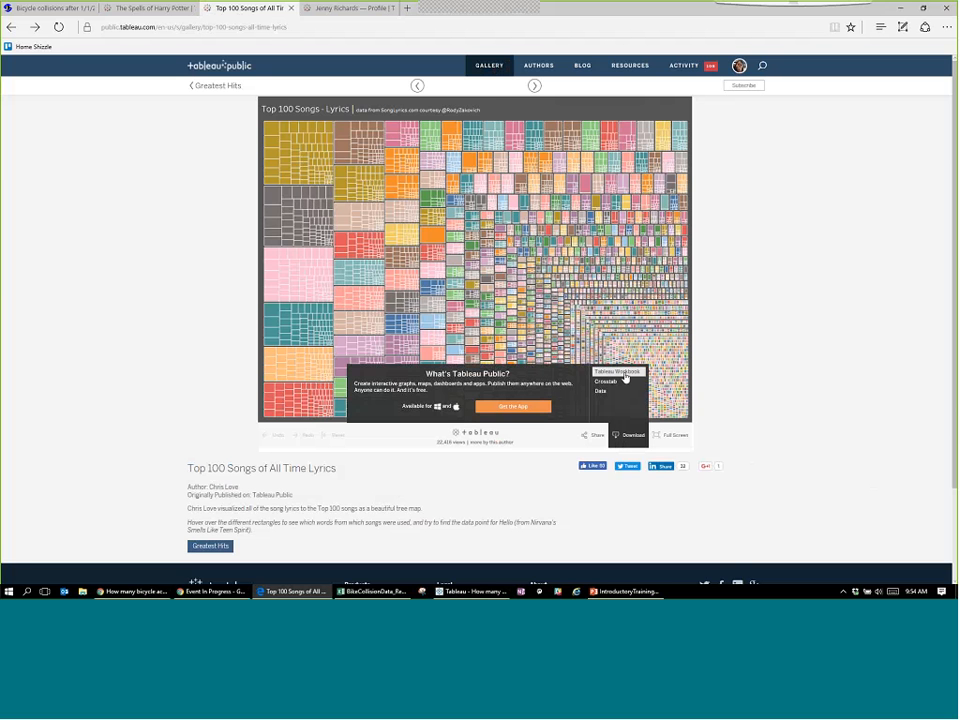
Switch to Tableau, revisit the workbook's sheets from Dashboard 1 back to Map, and return to Bike Wrecks Dashboard.
left_click(470, 591)
left_click(181, 570)
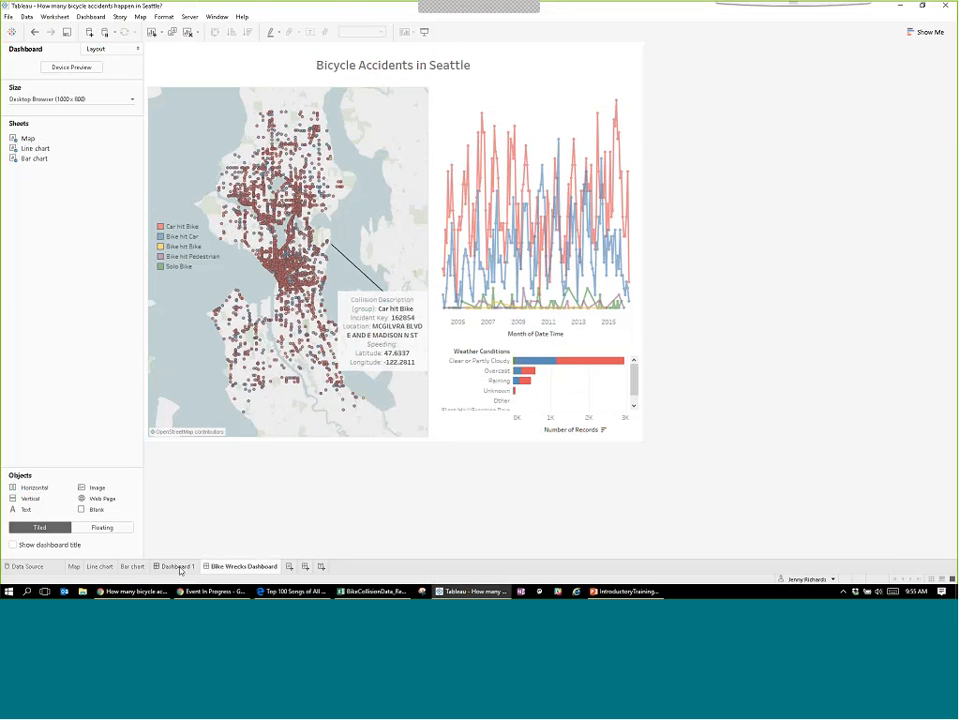
left_click(132, 569)
left_click(99, 570)
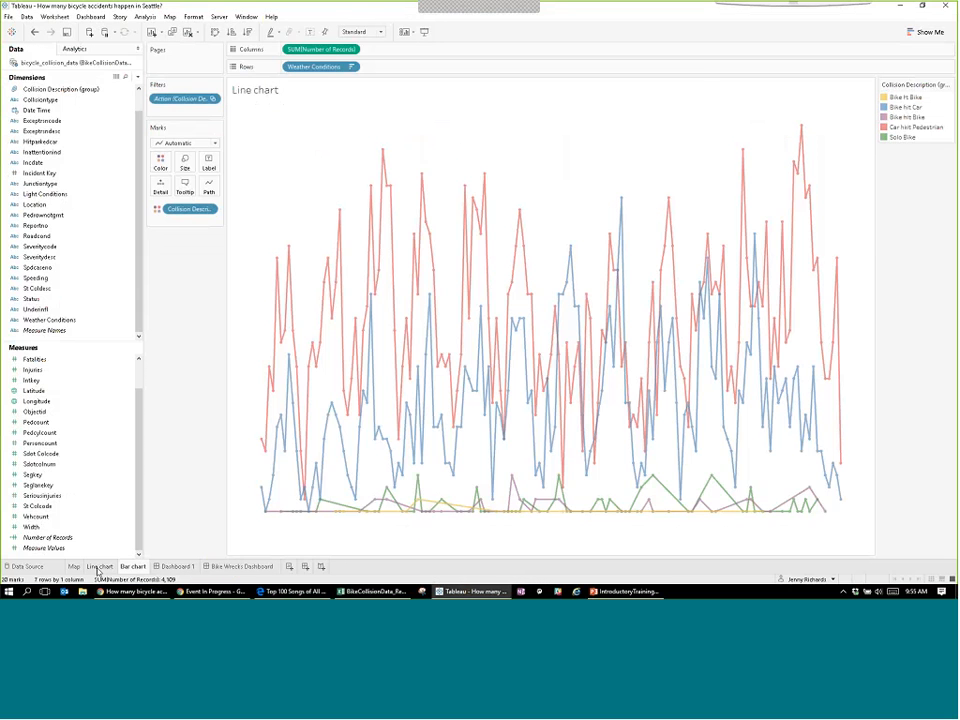
left_click(36, 568)
left_click(74, 567)
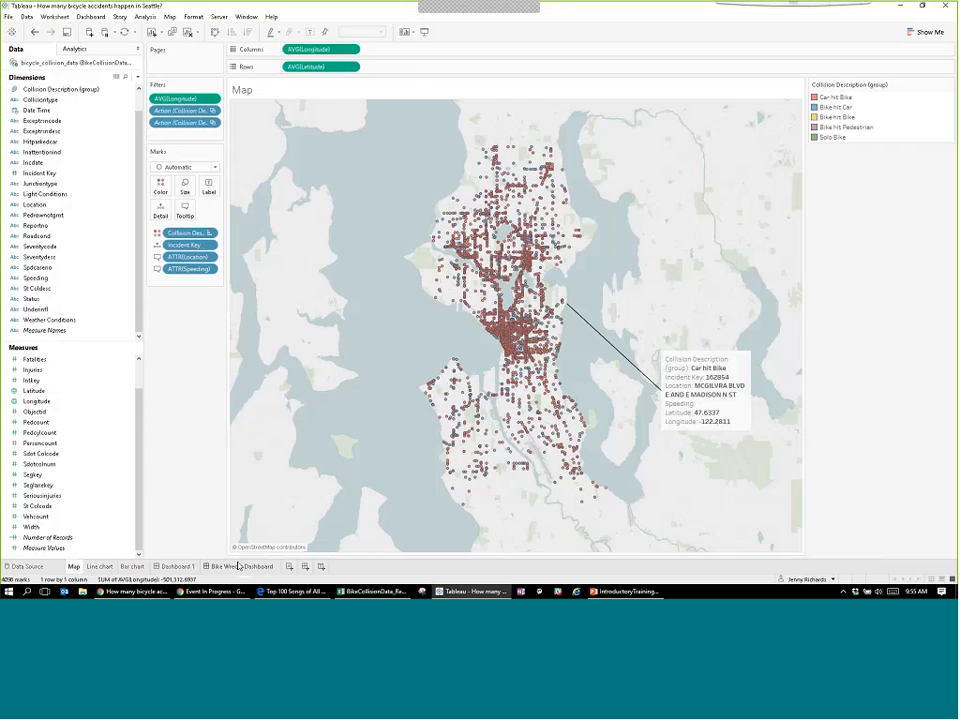
left_click(241, 566)
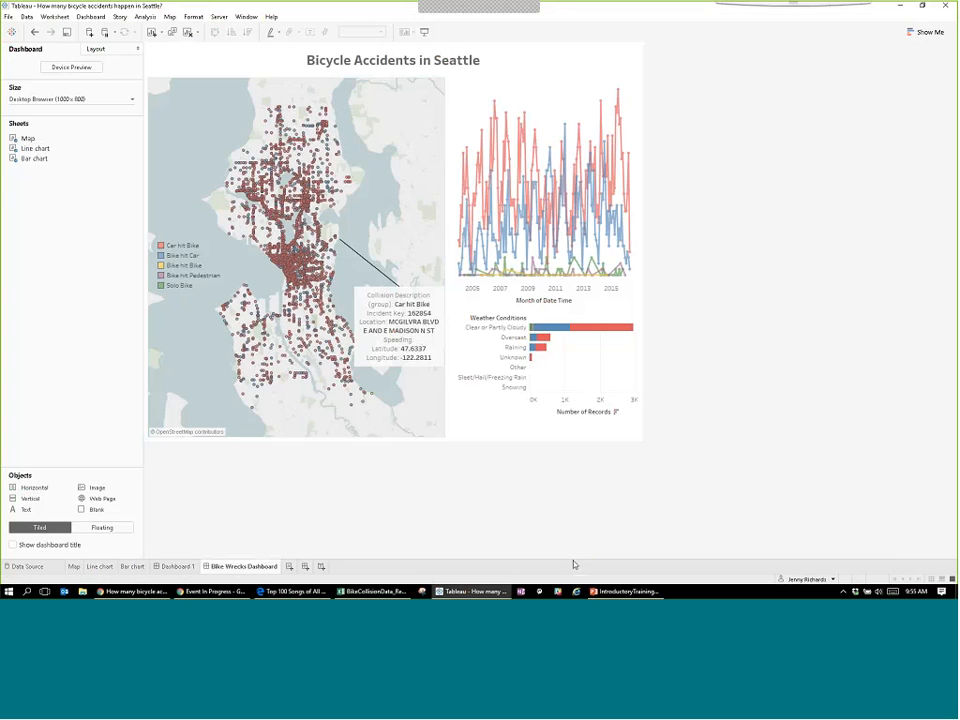
Switch back to Edge and view the download formats offered for The Spells of Harry Potter viz.
left_click(293, 591)
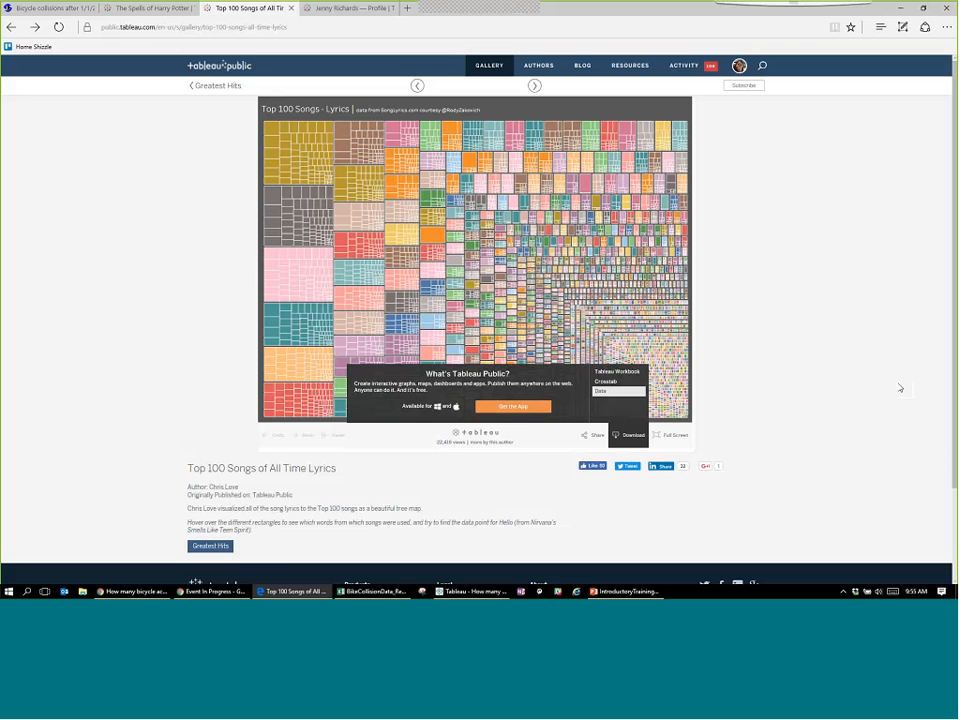
key("ctrl+shift+Tab")
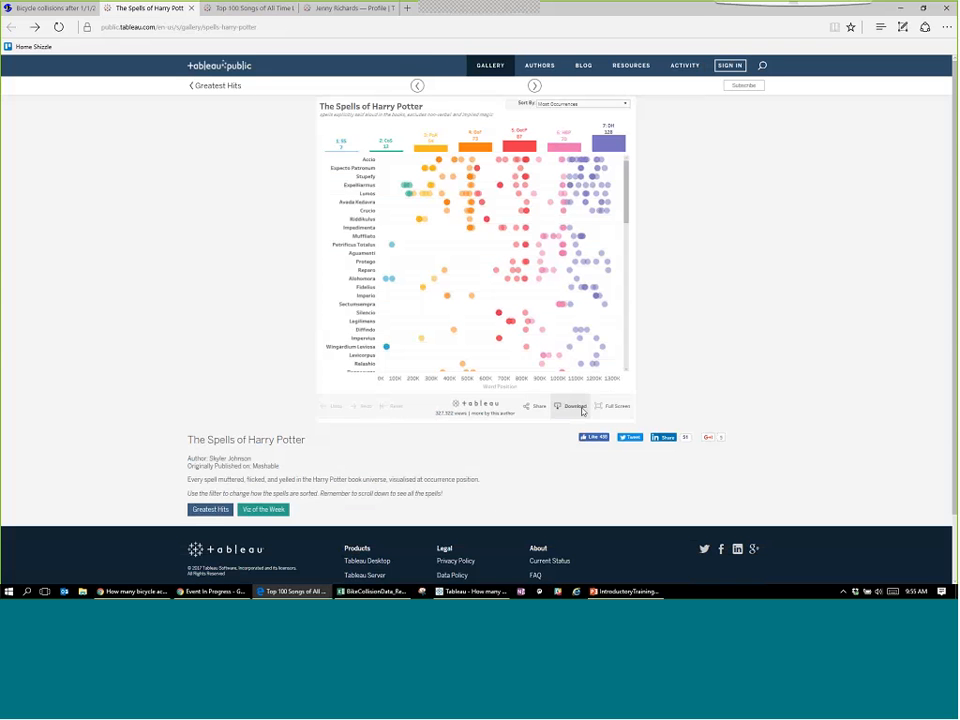
left_click(582, 409)
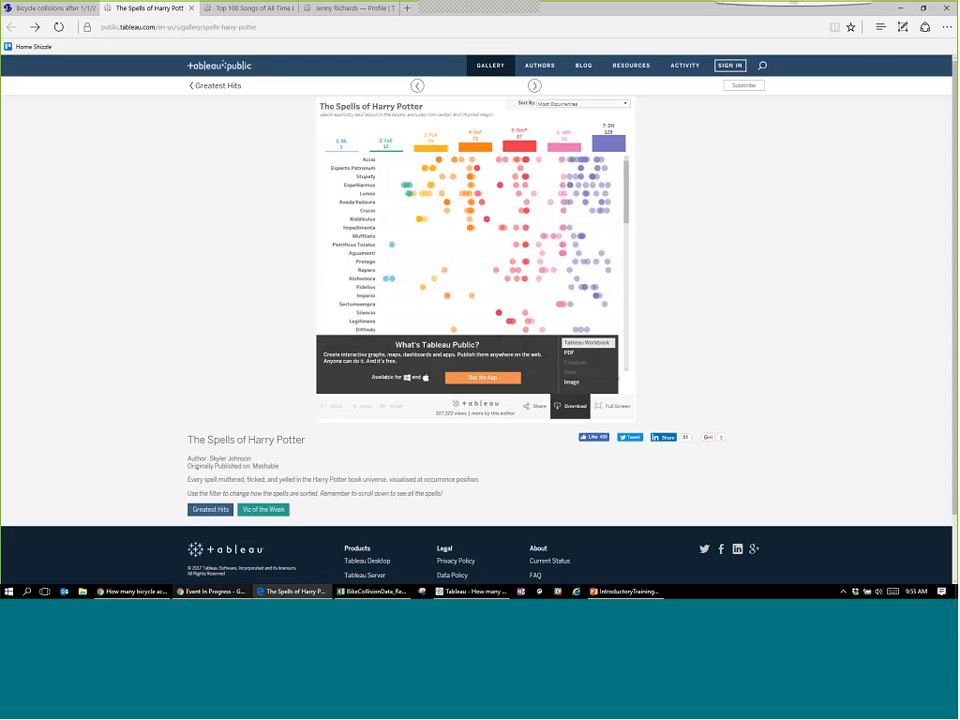
In Chrome, view the published bicycle dashboard's download formats, then open the author profile and try the viz's visibility toggle.
left_click(151, 592)
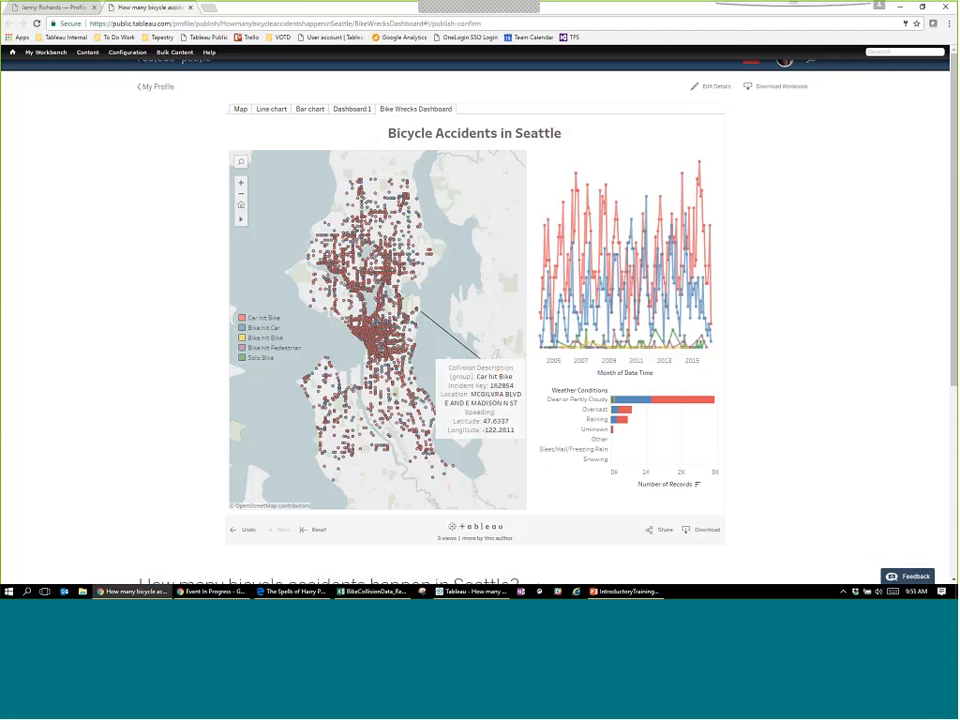
left_click(707, 530)
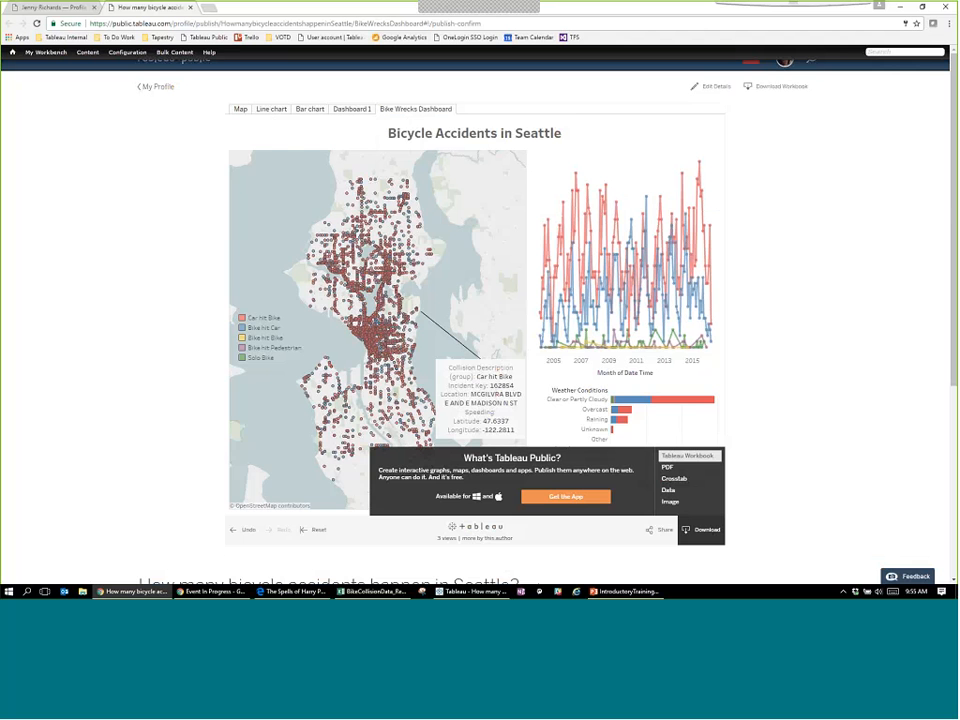
left_click(157, 87)
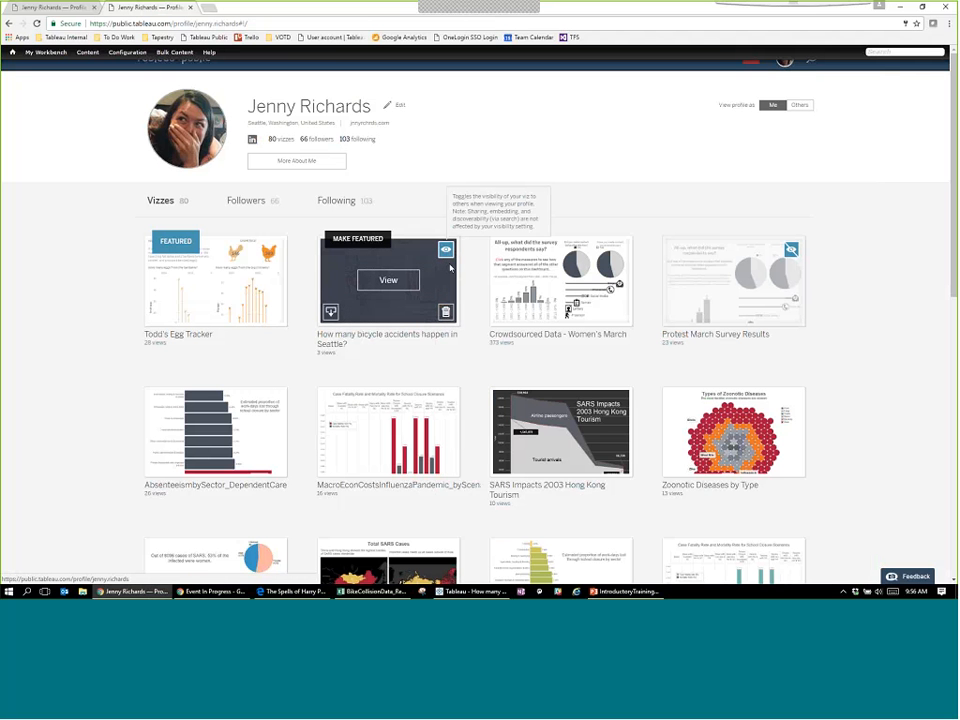
left_click(446, 249)
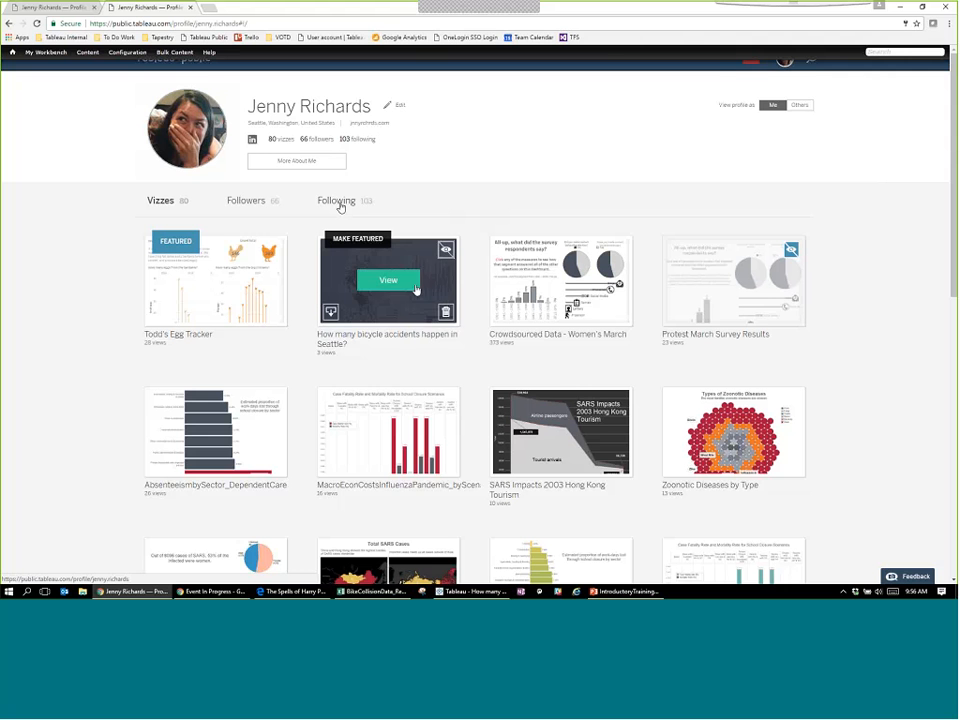
Open the Activity page and browse the recently published vizzes from followed authors.
scroll(689, 140, "down", 1)
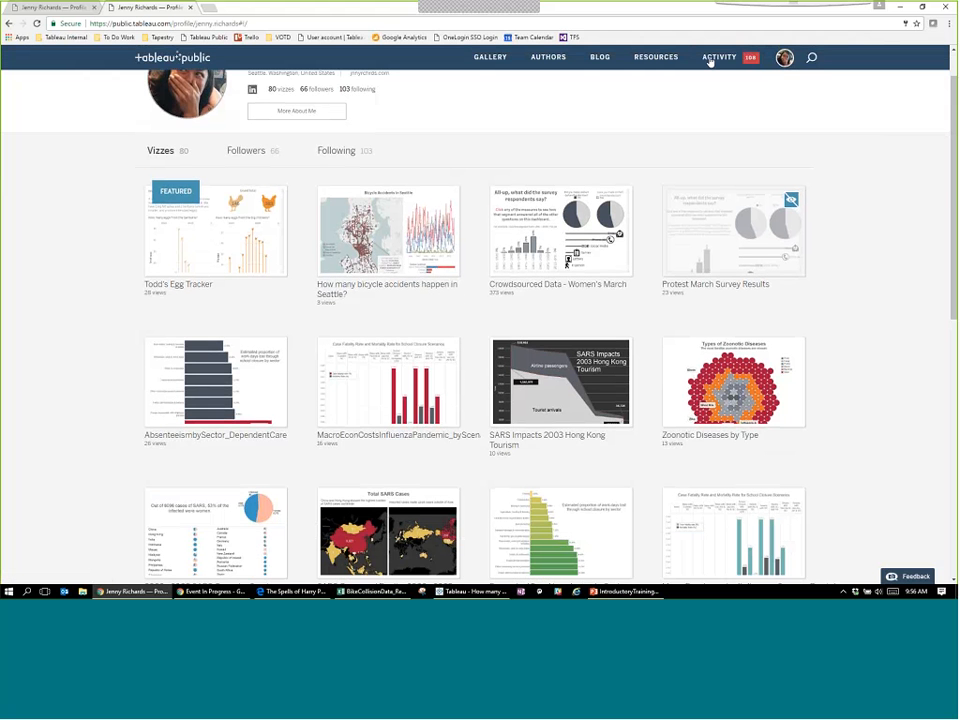
left_click(719, 57)
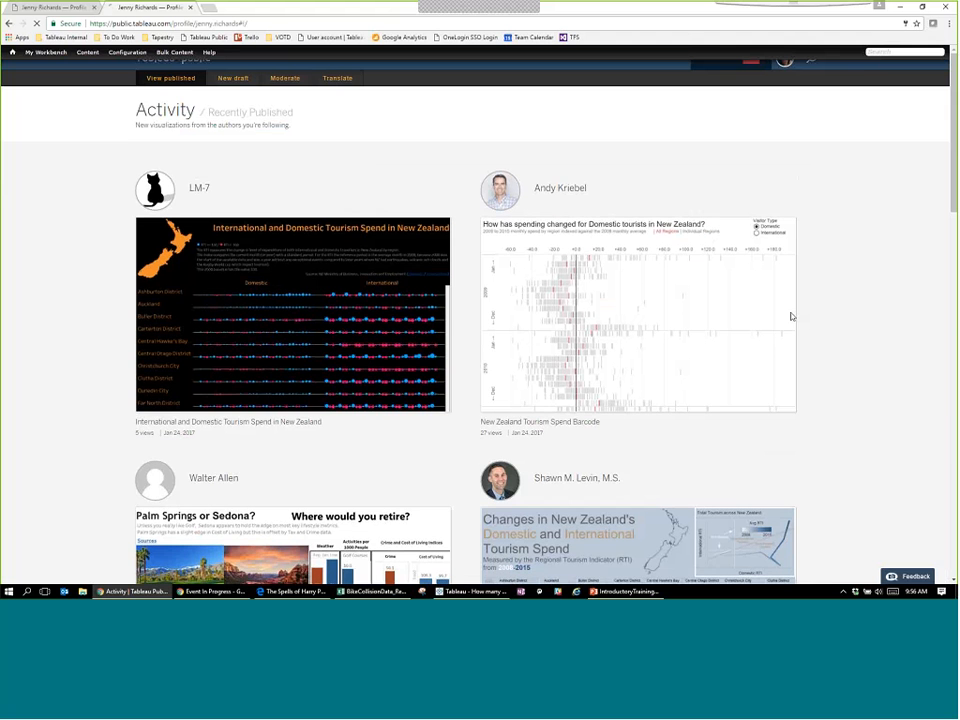
scroll(795, 316, "down", 1)
scroll(800, 321, "down", 9)
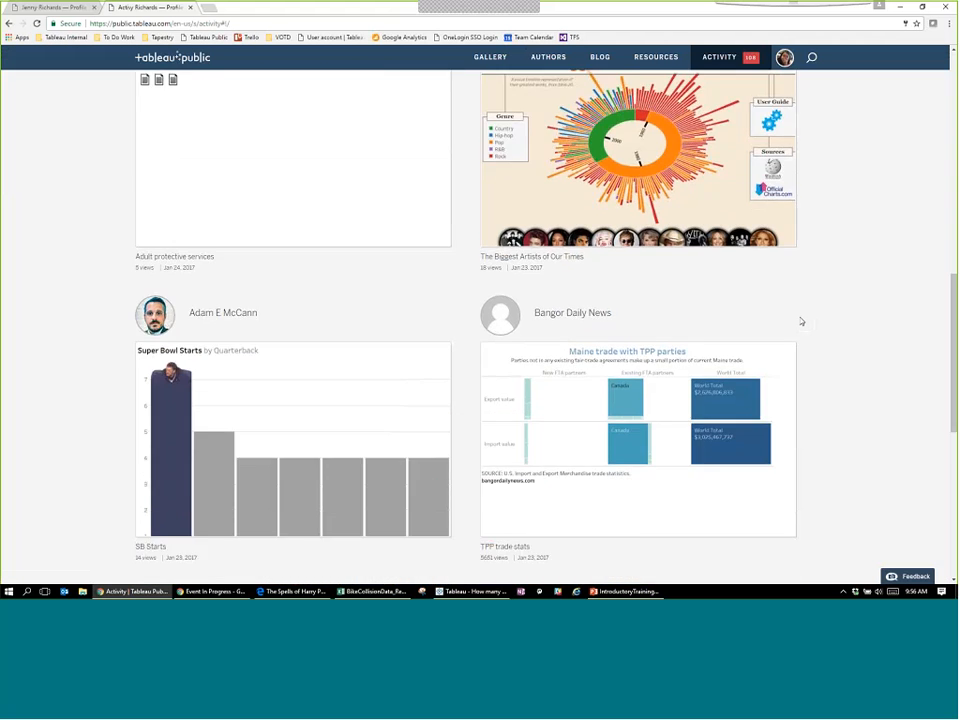
scroll(801, 321, "down", 1)
scroll(801, 321, "down", 7)
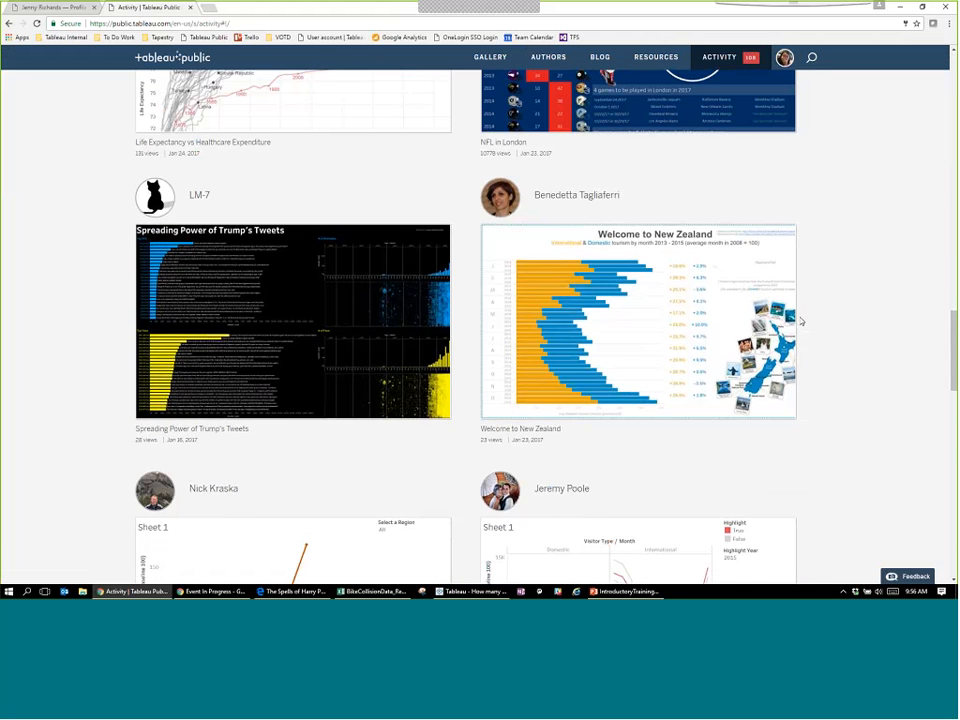
scroll(801, 318, "down", 3)
scroll(802, 316, "up", 3)
scroll(803, 316, "up", 10)
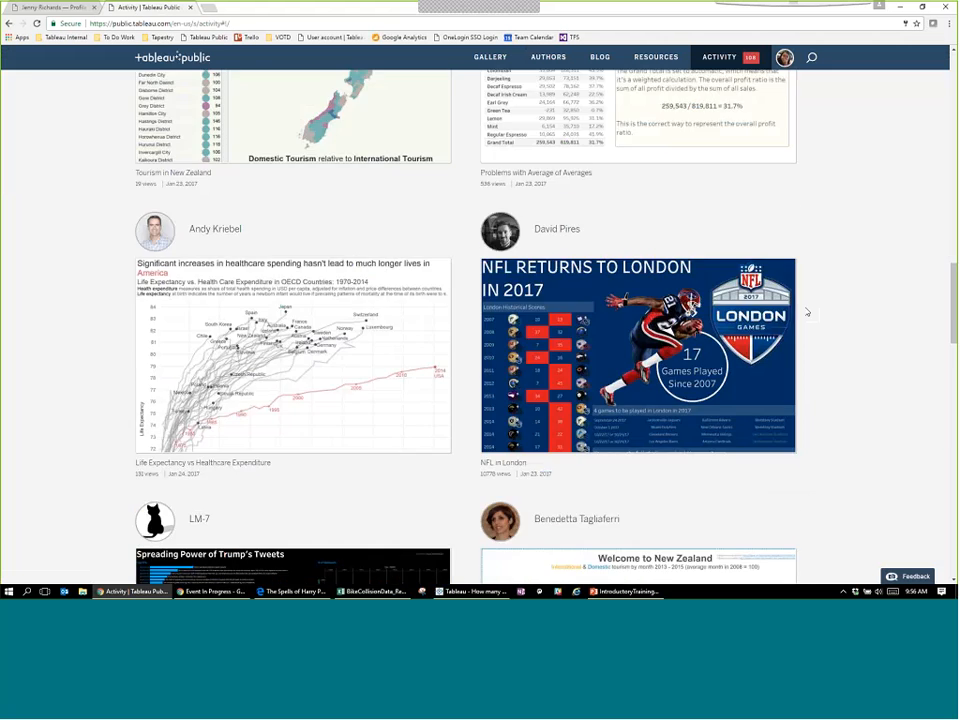
Return to the author's own profile and hide the viz "How many bicycle accidents happen in Seattle?" from other visitors.
left_click(785, 58)
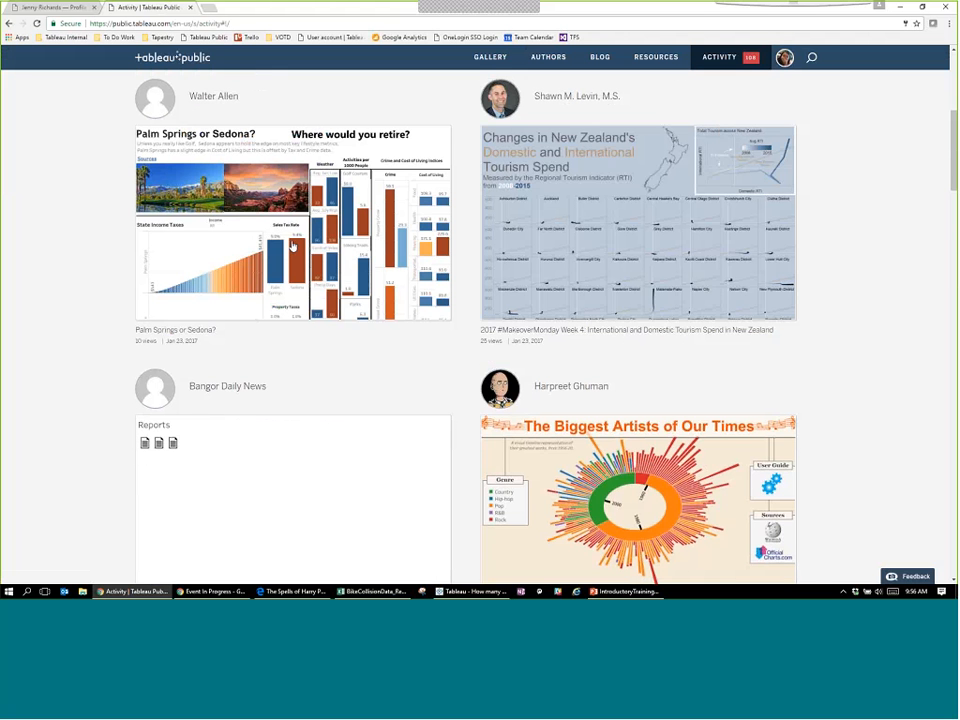
left_click(785, 58)
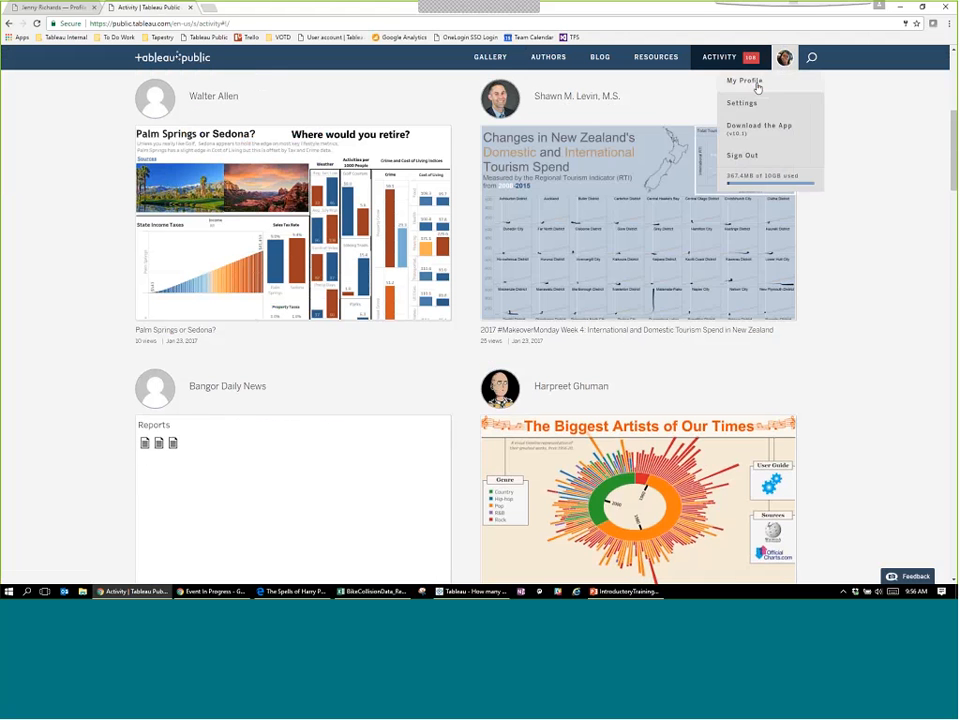
left_click(757, 84)
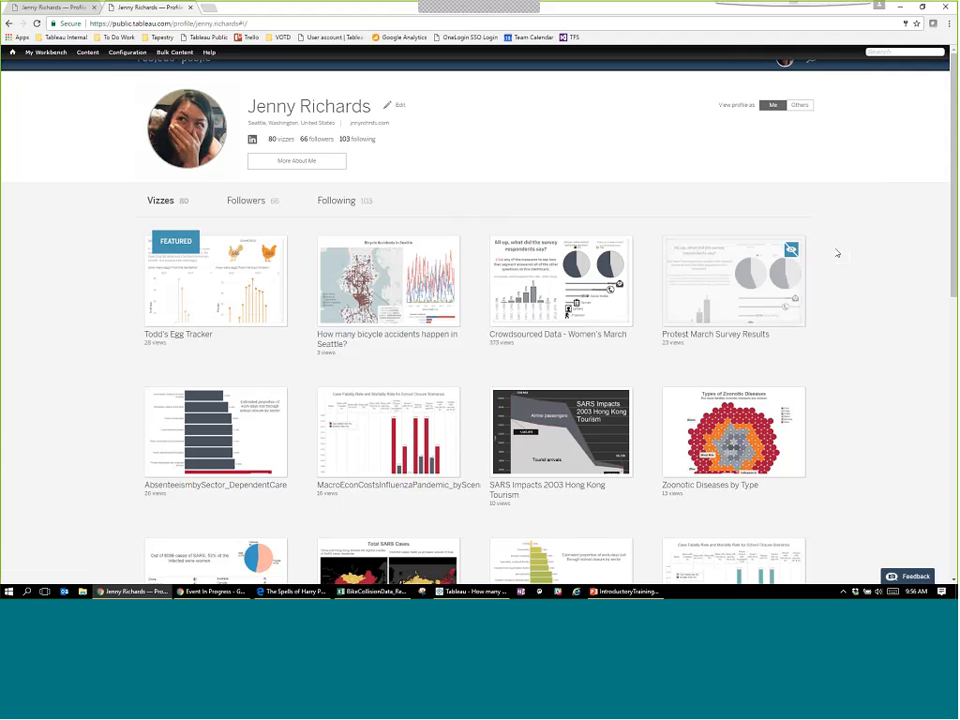
mouse_move(447, 250)
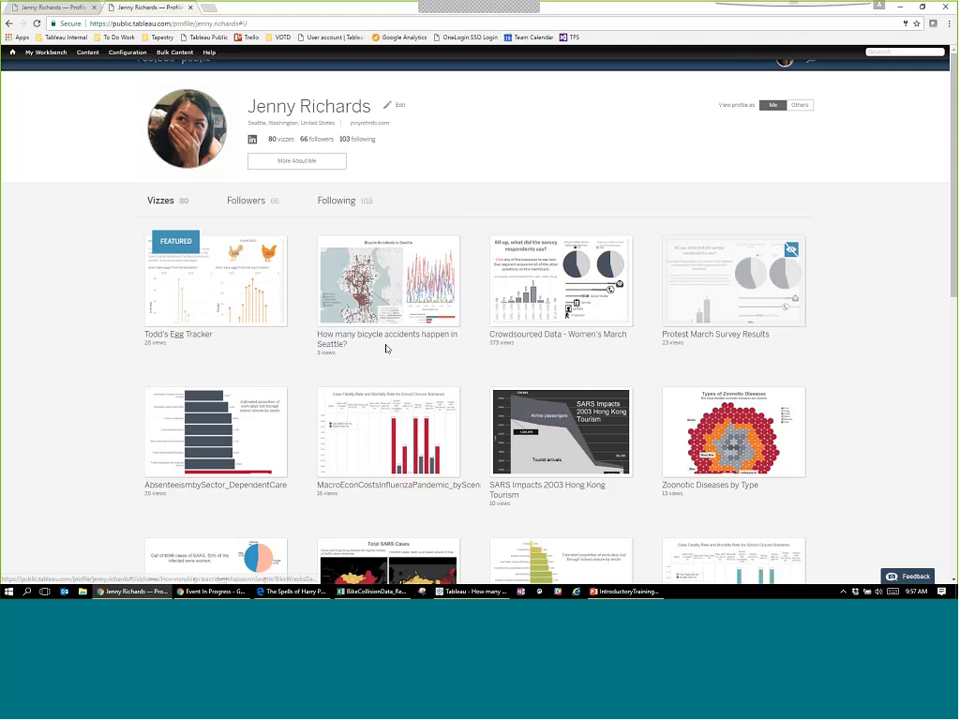
left_click(445, 249)
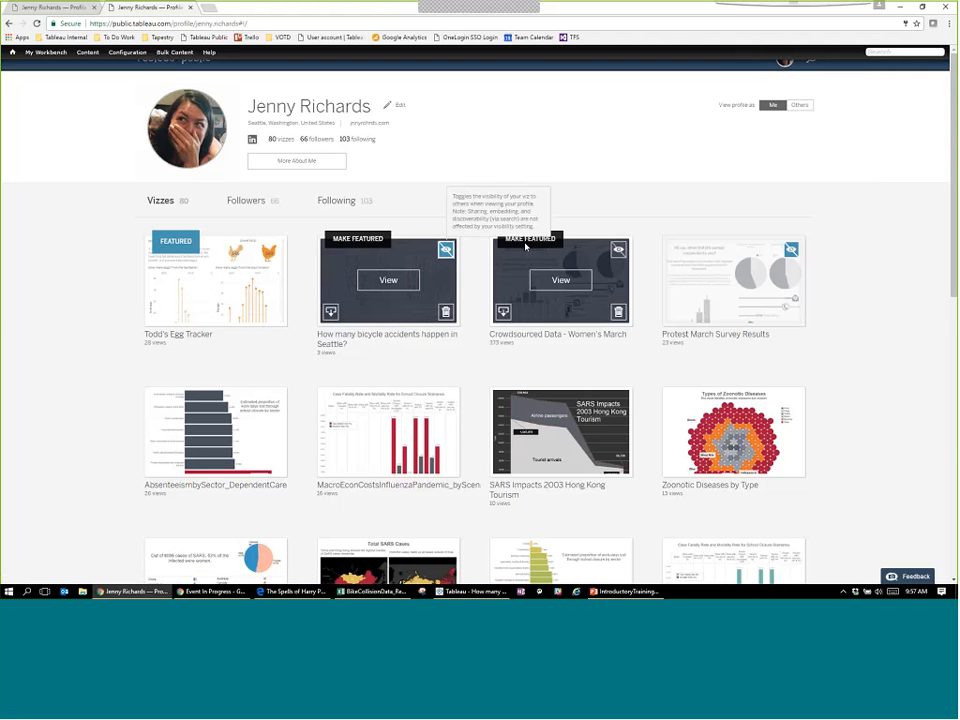
Open the hidden bicycle accidents viz and select its link in the sharing options.
left_click(390, 281)
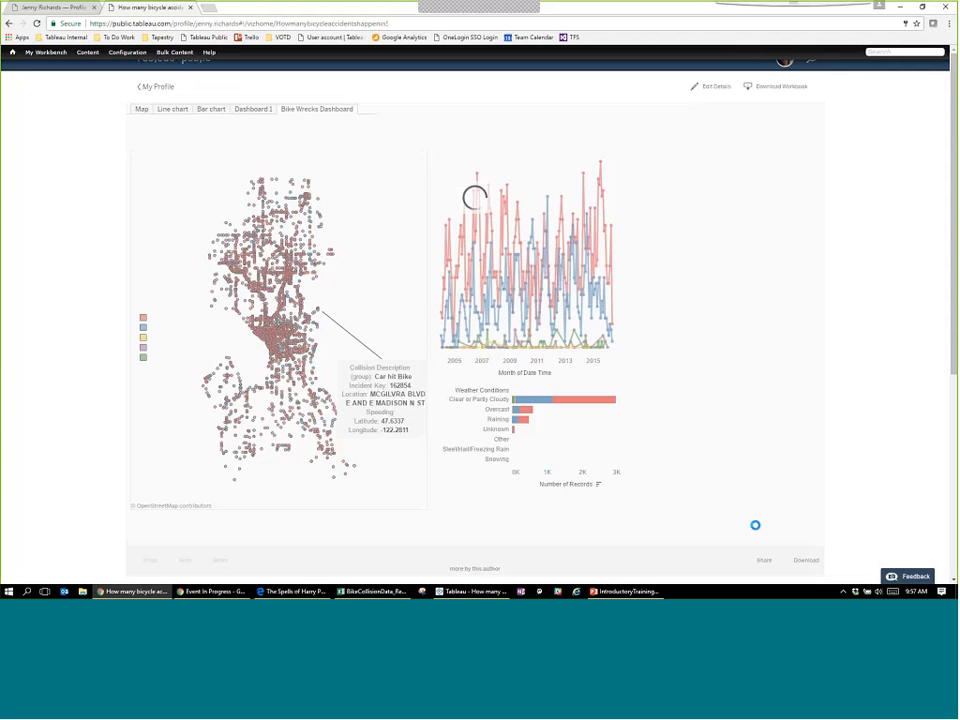
left_click(760, 560)
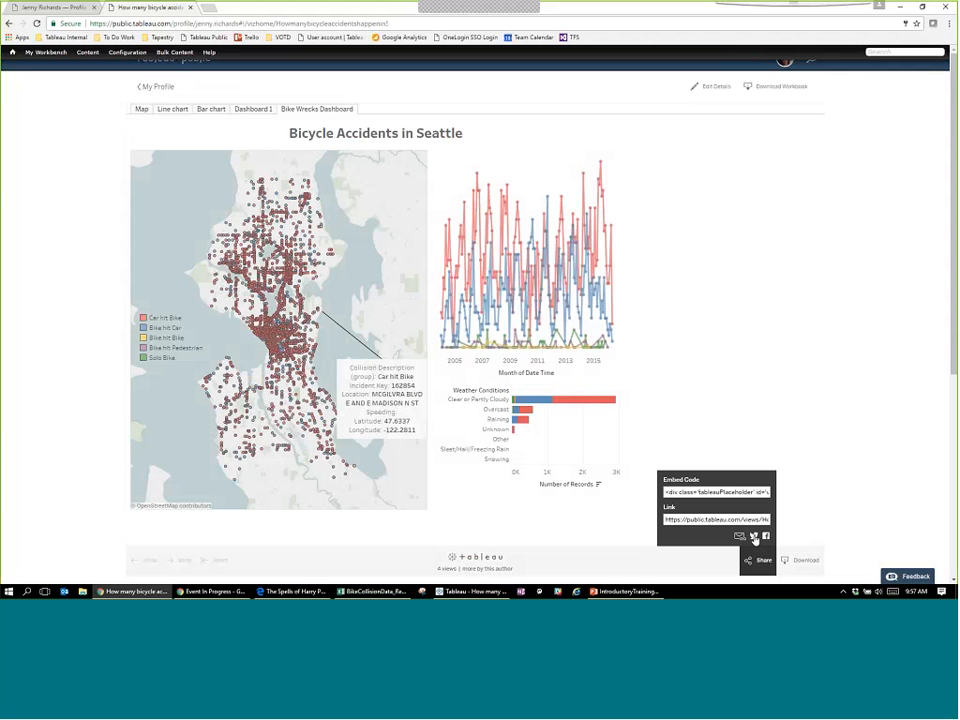
left_click(719, 523)
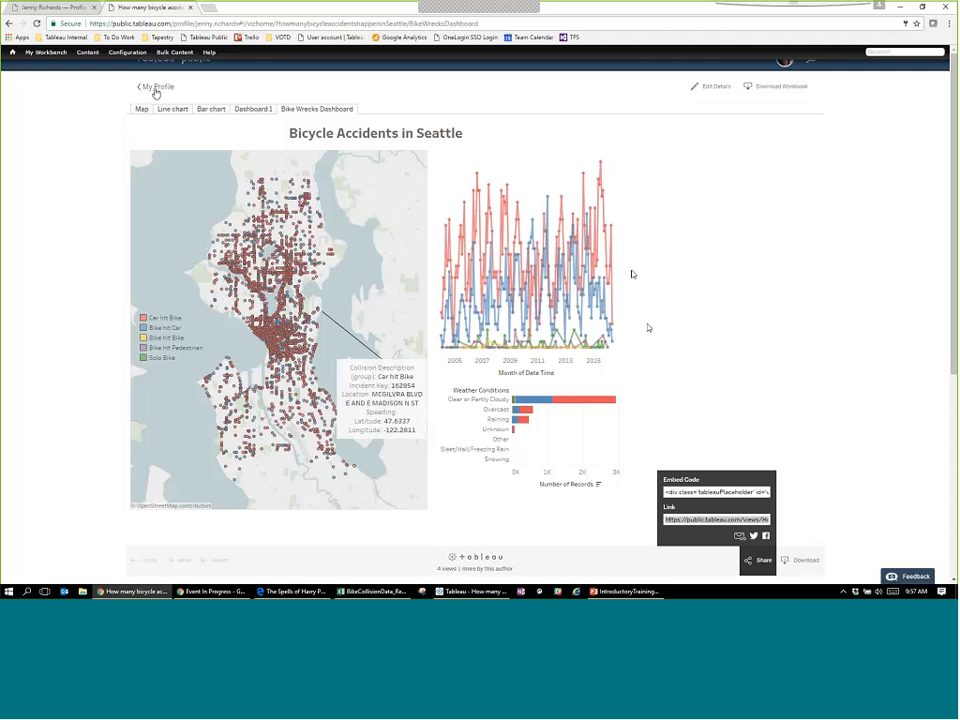
Preview the author profile as others see it, return to the own view, and unhide the bicycle accidents viz.
left_click(155, 92)
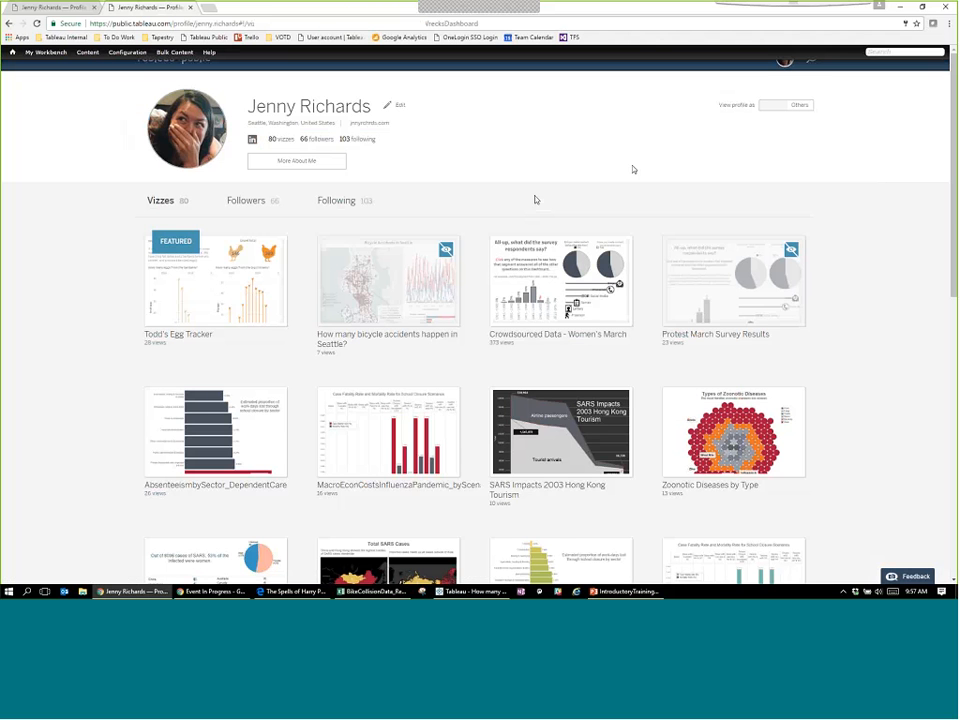
left_click(802, 105)
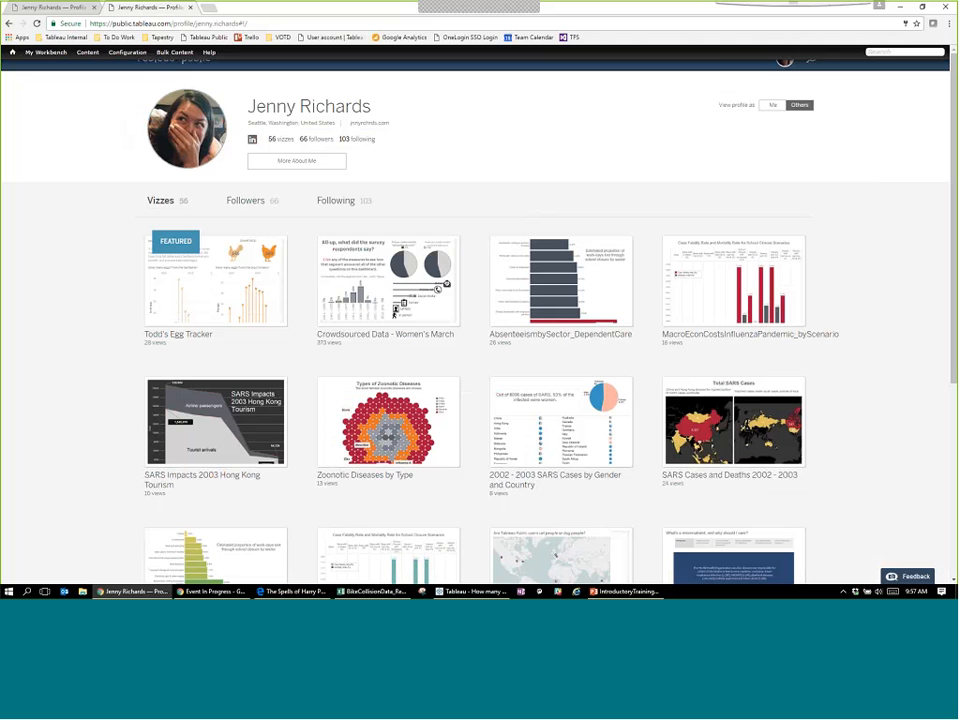
left_click(772, 106)
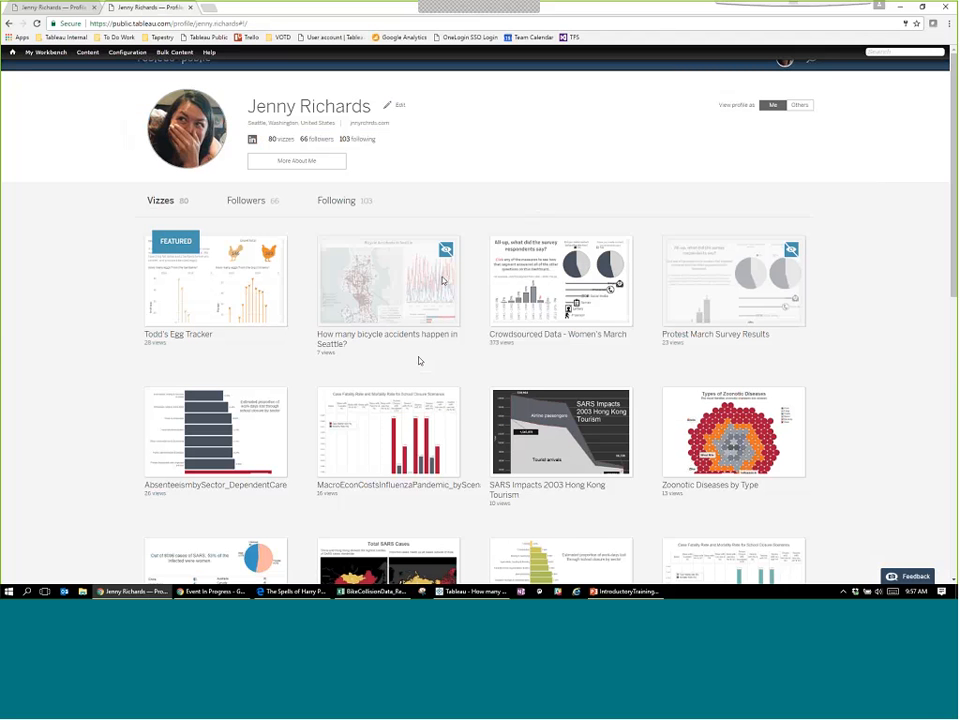
mouse_move(449, 255)
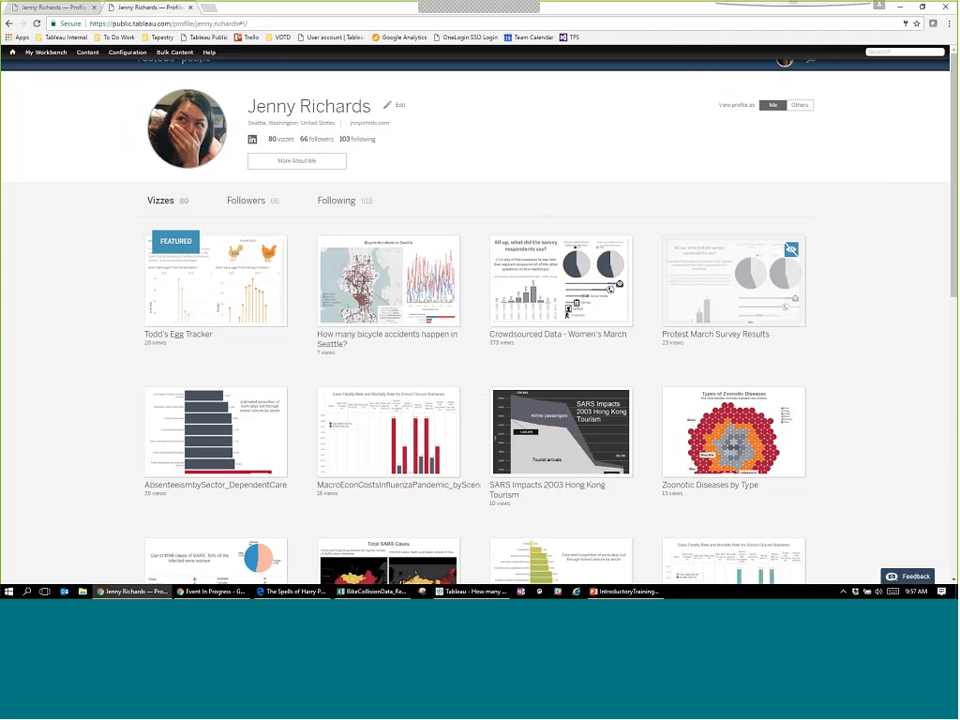
Switch to the introductory training presentation in PowerPoint and show its title slide.
left_click(622, 592)
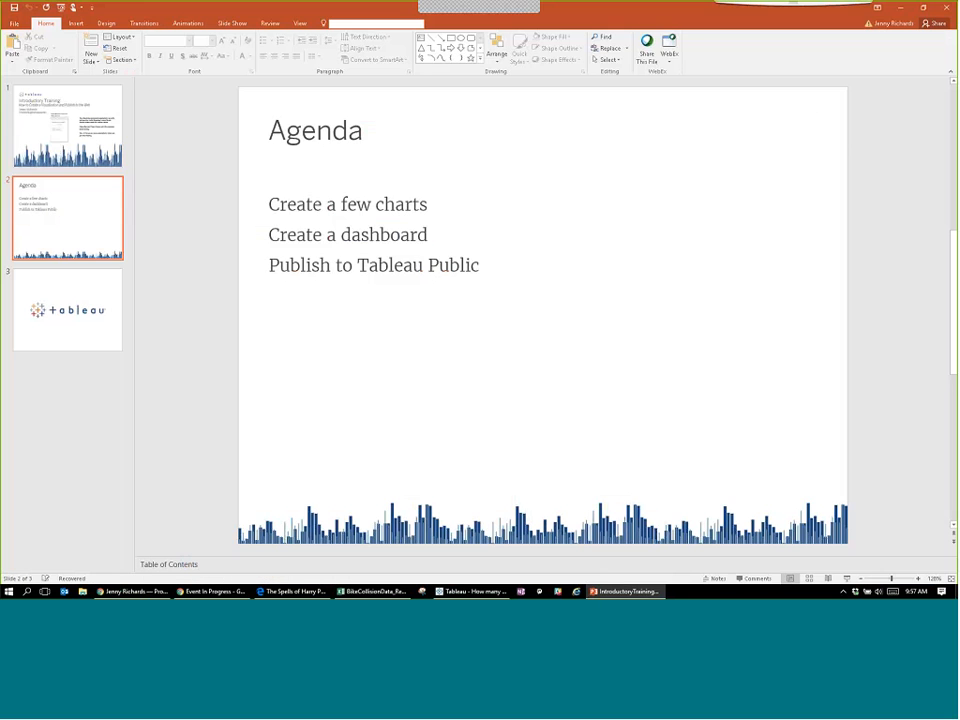
key("Up")
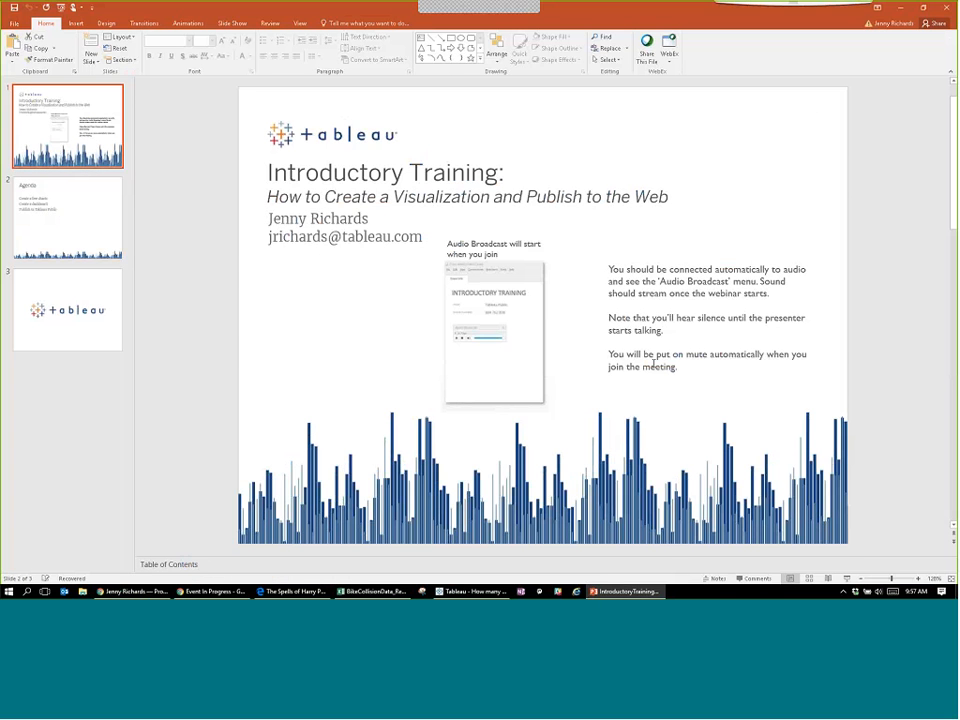
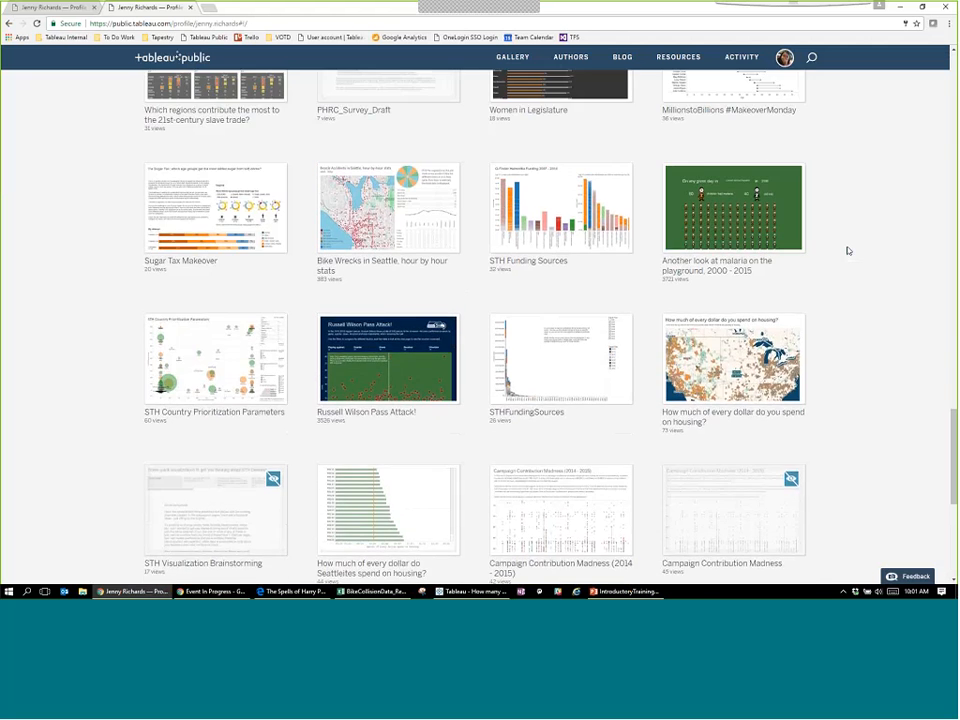
Switch to the bicycle accidents workbook in Tableau and set the Map worksheet's mark type to Shape.
scroll(848, 251, "up", 3)
scroll(848, 251, "up", 5)
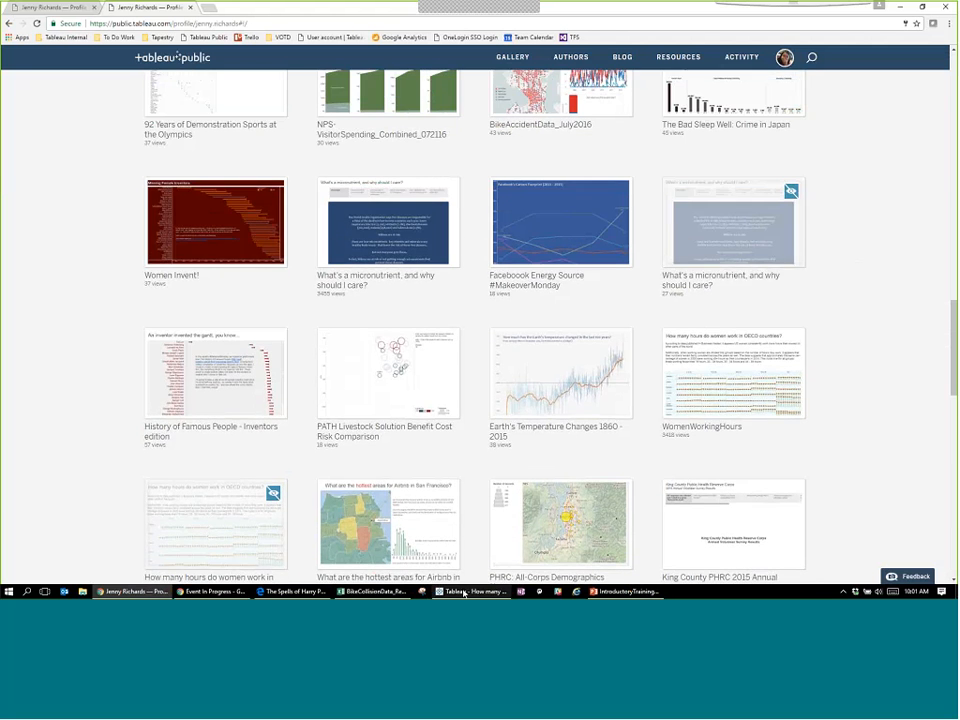
left_click(465, 592)
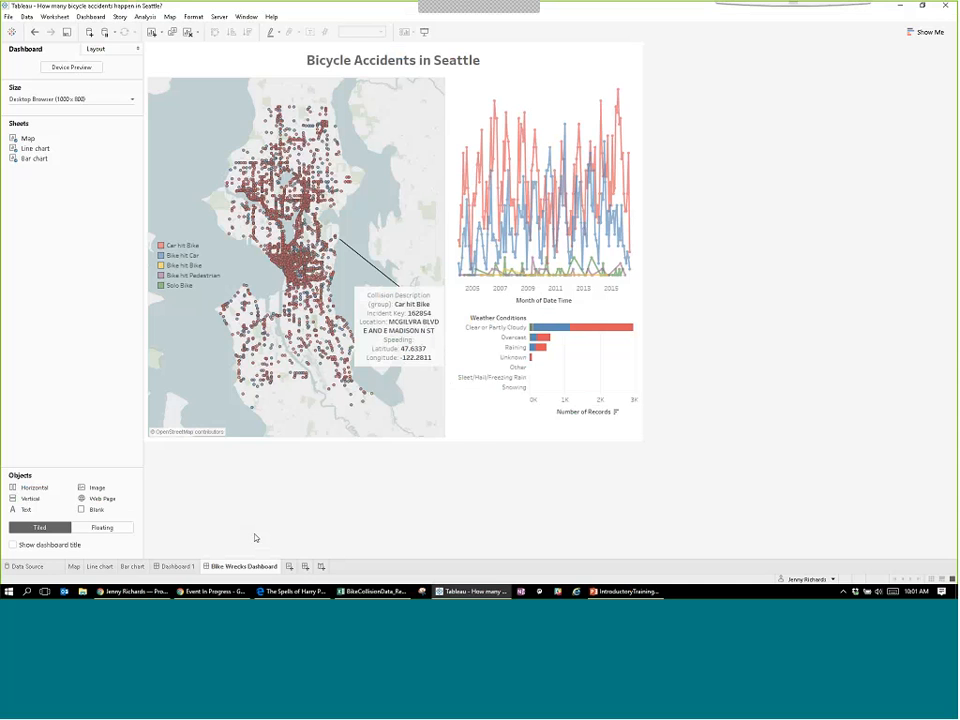
left_click(74, 567)
left_click(184, 168)
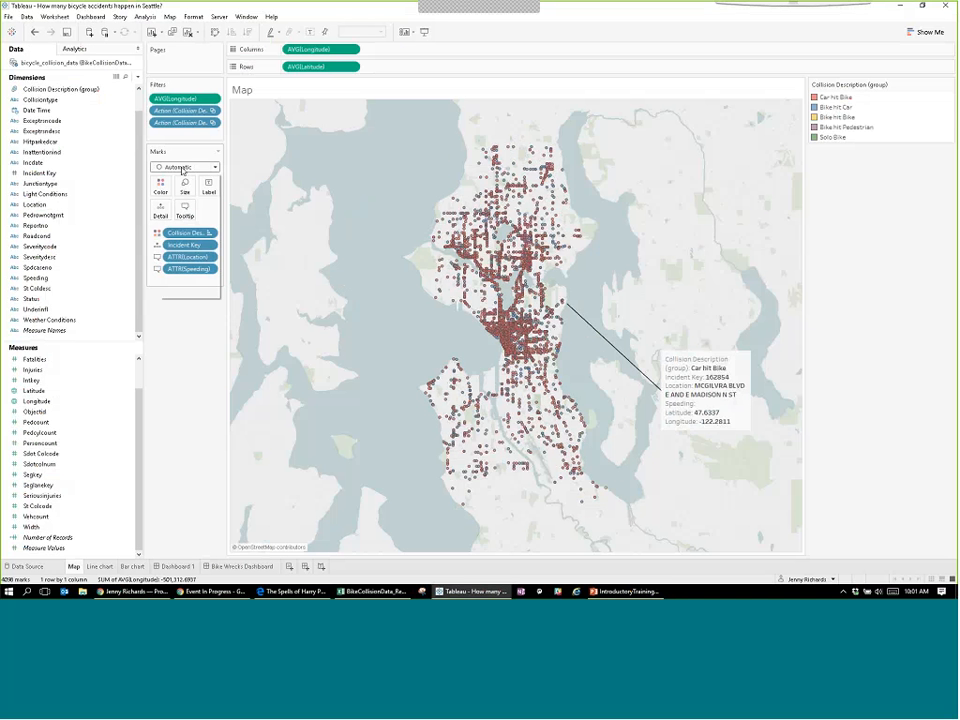
left_click(184, 241)
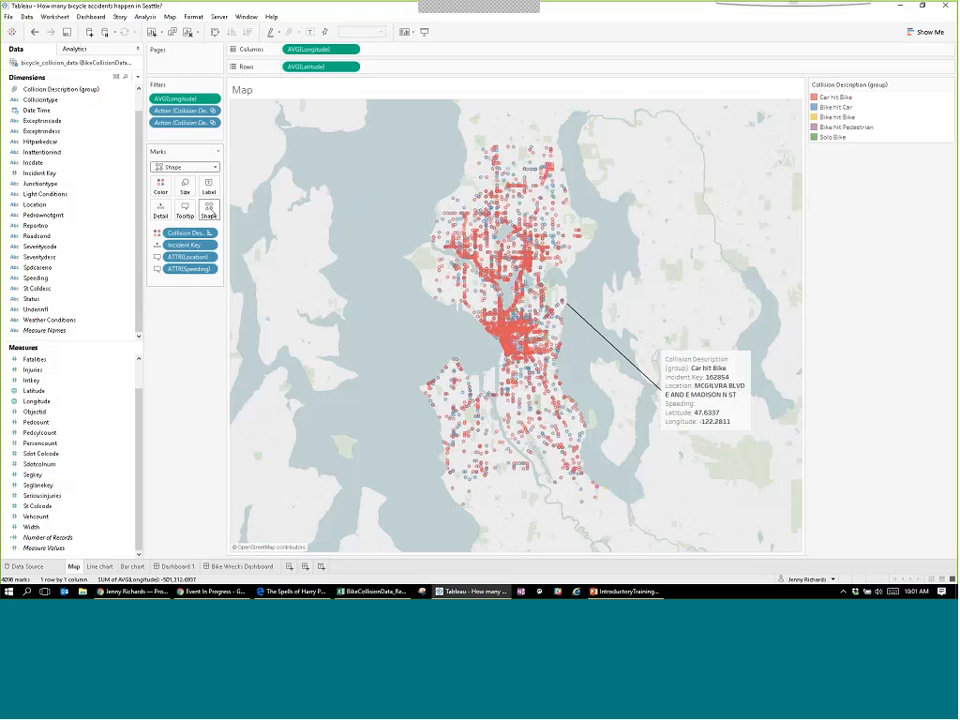
Review the shape palettes available for the map's marks and leave the shape editor without changing anything.
left_click(208, 209)
left_click(232, 277)
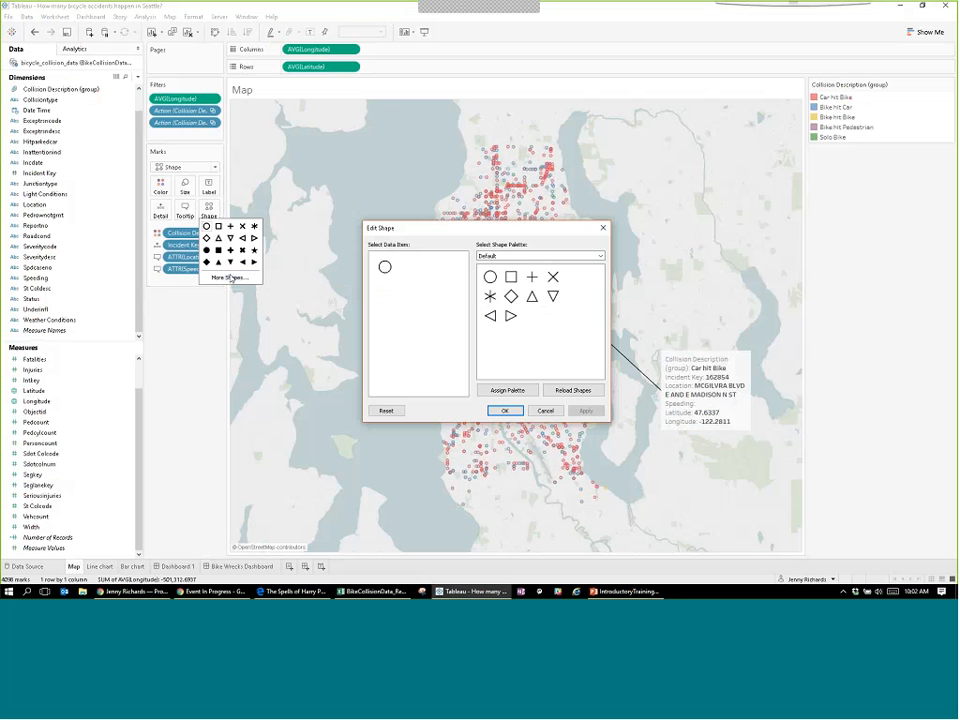
left_click(522, 257)
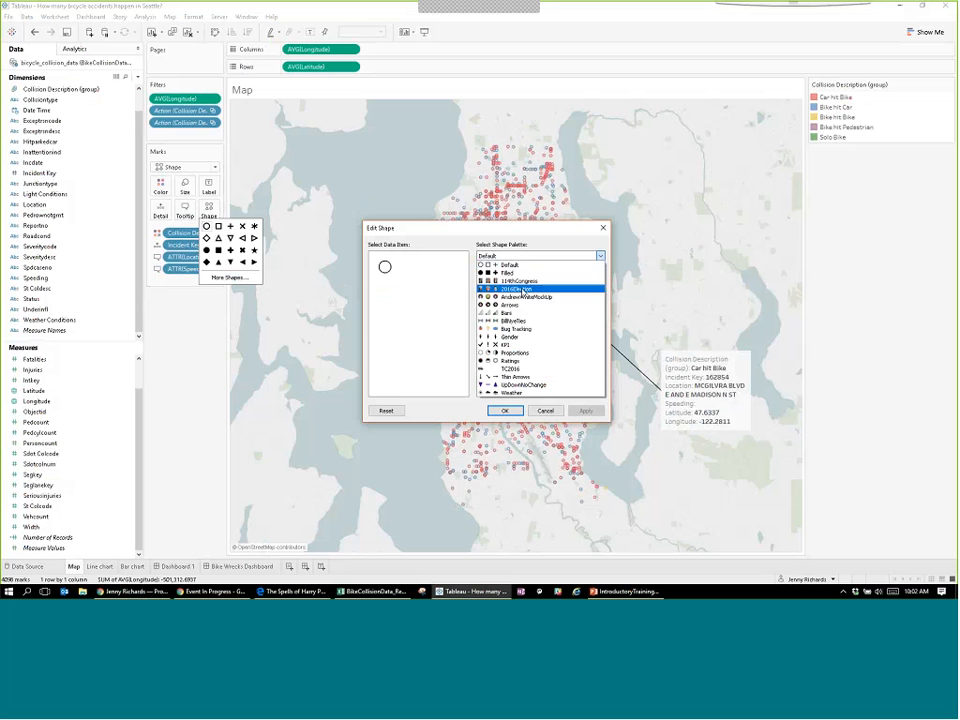
left_click(508, 264)
left_click(511, 277)
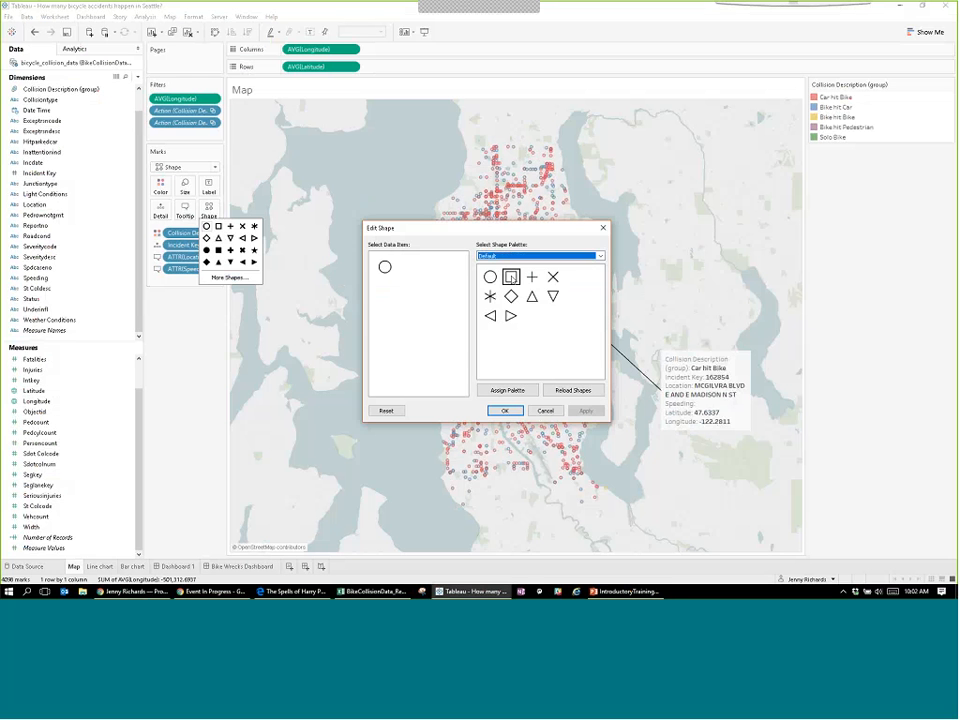
left_click(545, 410)
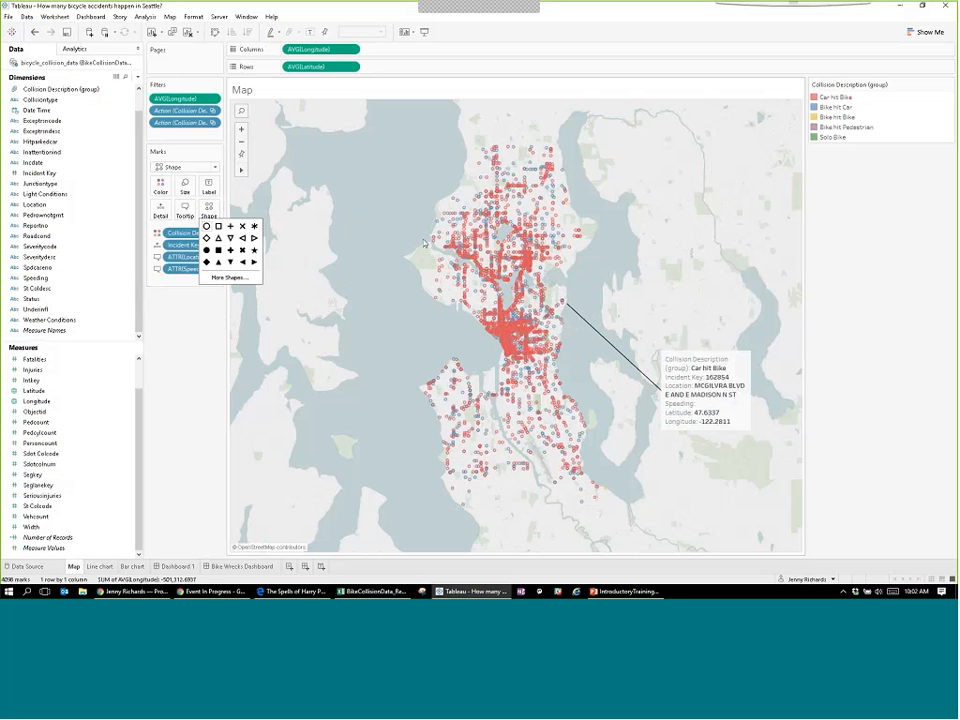
left_click(199, 350)
Assign the Collision Description (group) field to the shape of the map's marks.
left_click_drag(43, 99, 190, 148)
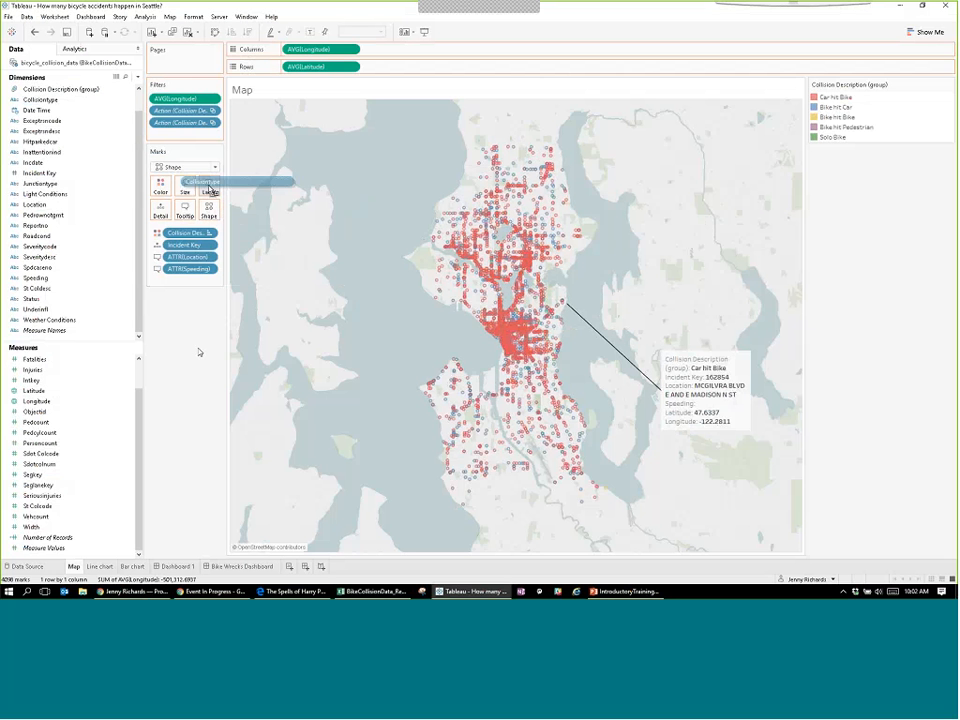
left_click(43, 90)
left_click_drag(43, 90, 208, 210)
Assign portraits from the 114thCongress shape palette to the Car hit Bike, Bike hit Car and Bike hit Bike items.
left_click(208, 212)
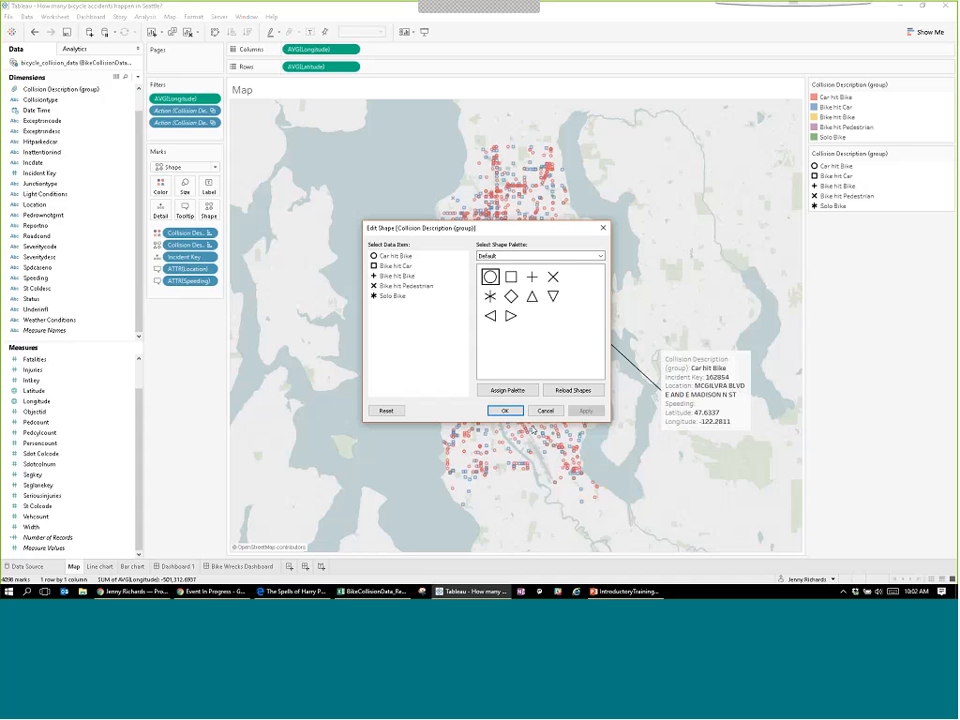
left_click(507, 256)
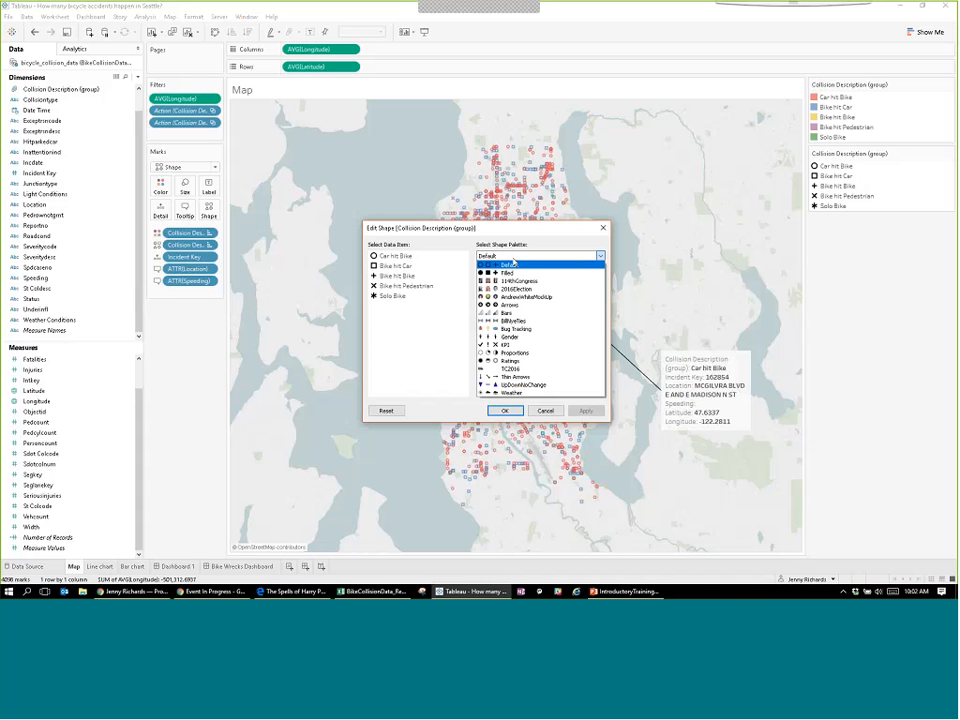
left_click(519, 281)
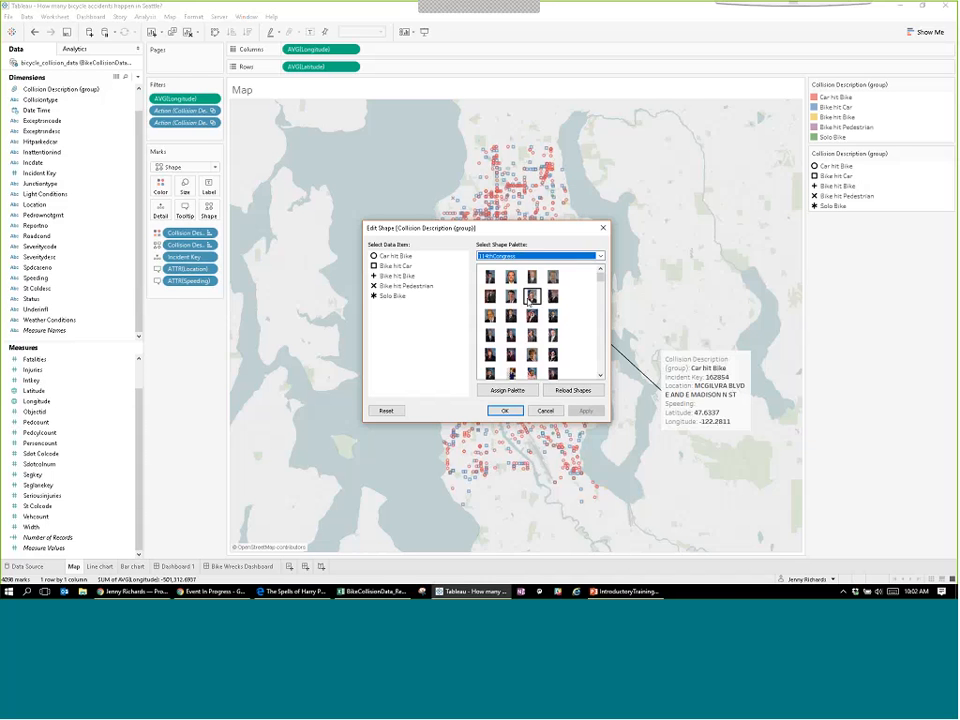
left_click(587, 302)
scroll(587, 302, "down", 2)
scroll(586, 301, "down", 1)
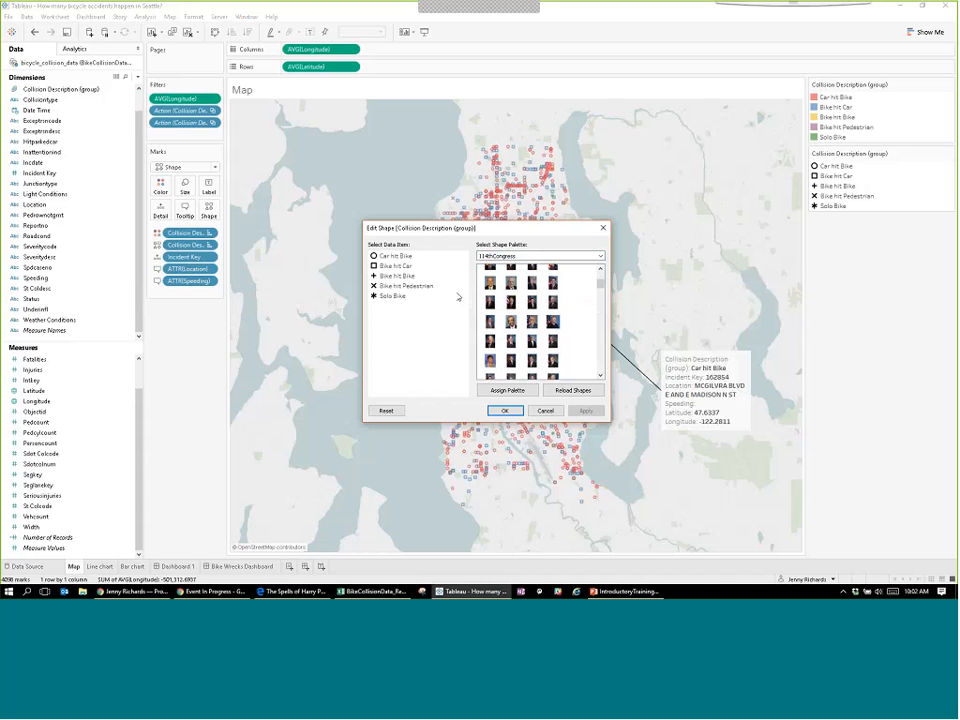
left_click(511, 321)
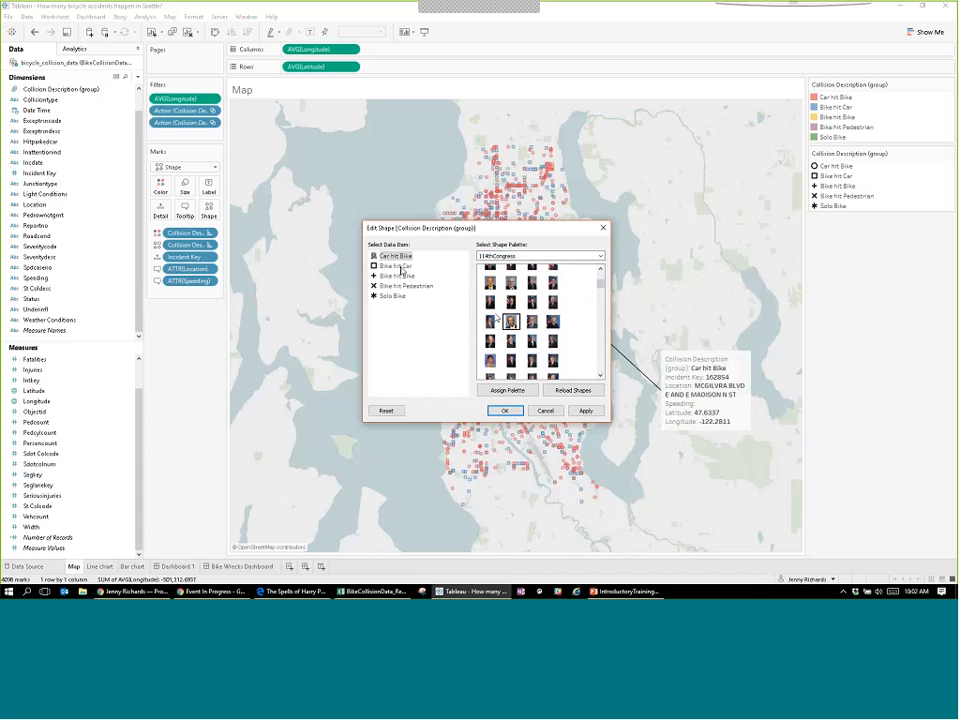
left_click(397, 266)
left_click(393, 276)
left_click(554, 284)
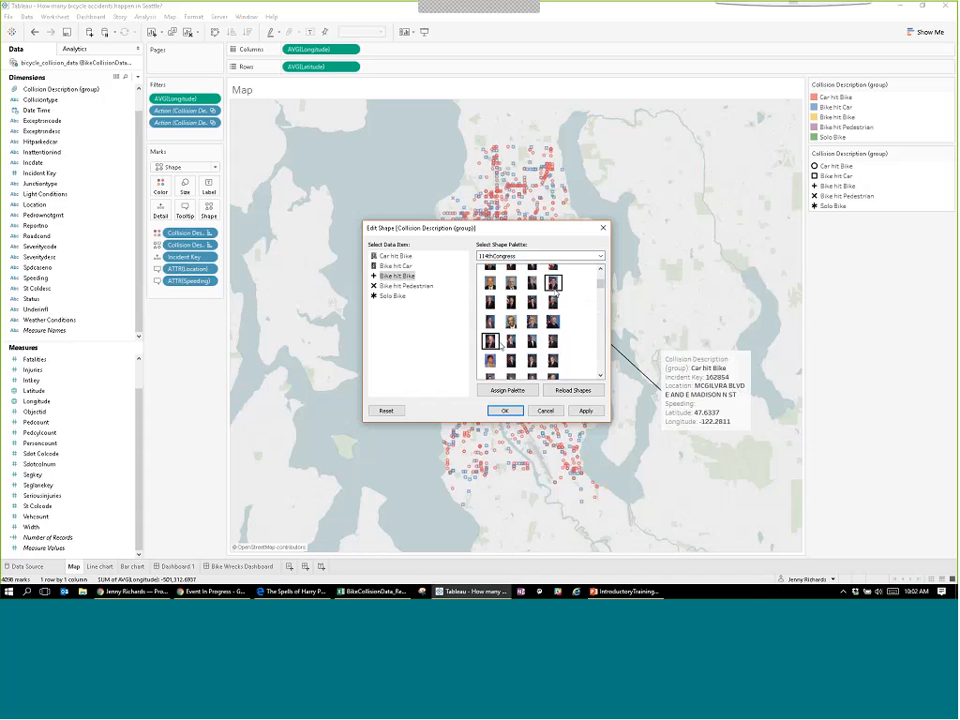
left_click(509, 411)
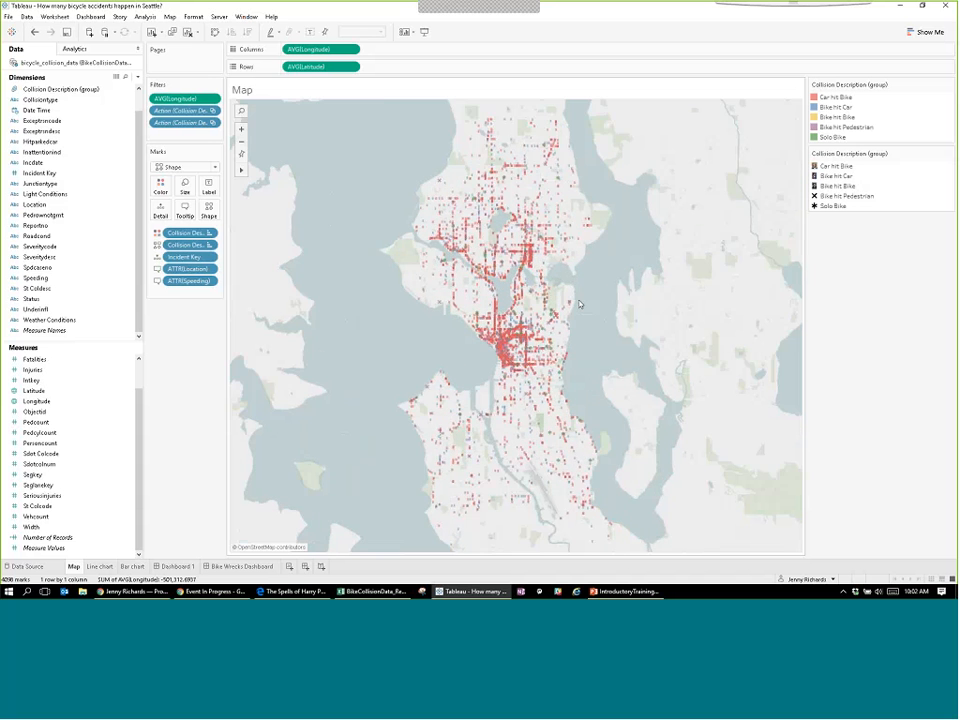
Enlarge the map's marks and remove Collision Description (group) from their color so the portraits keep their original colors.
scroll(614, 327, "up", 1)
scroll(614, 327, "up", 1)
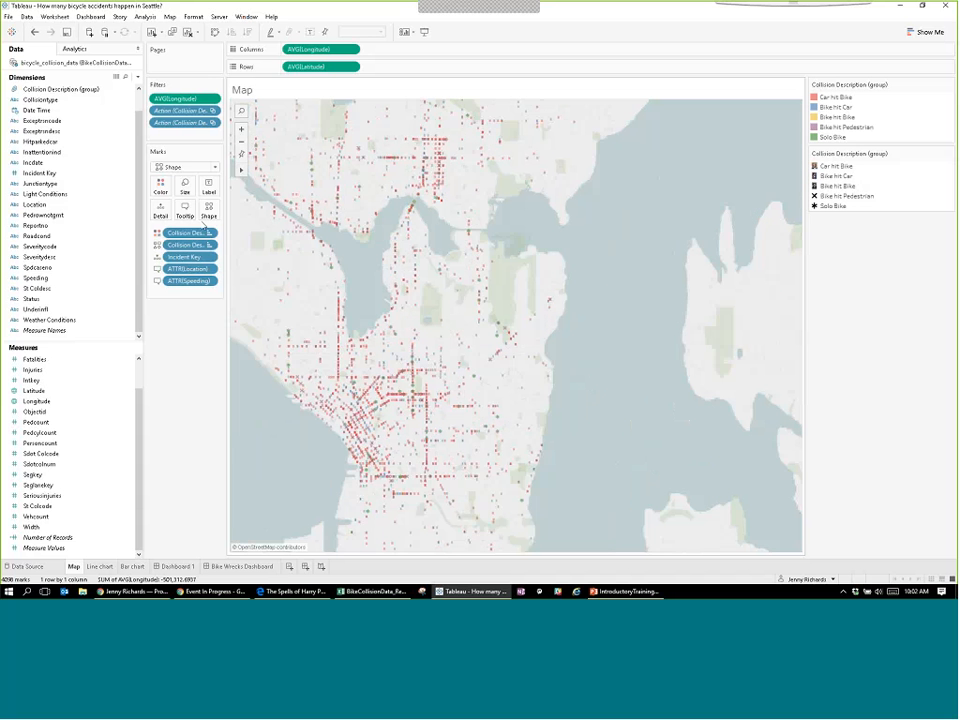
left_click(204, 221)
left_click_drag(203, 222, 210, 212)
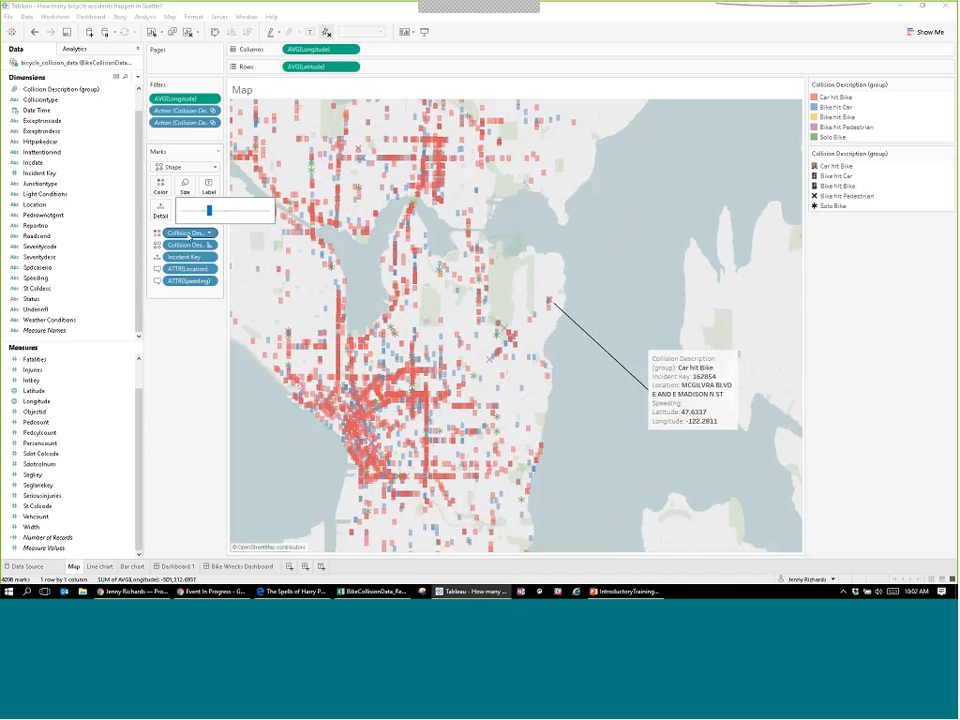
left_click_drag(185, 232, 210, 341)
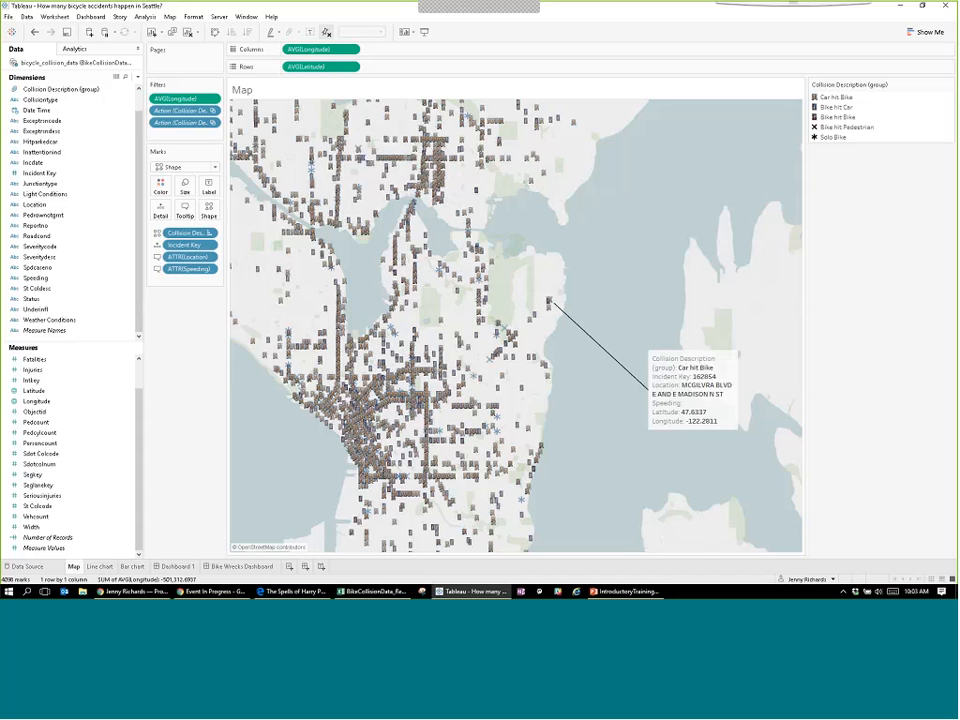
Show the author profile in Chrome and The Spells of Harry Potter viz in Edge, returning to the Tableau workbook.
left_click(133, 591)
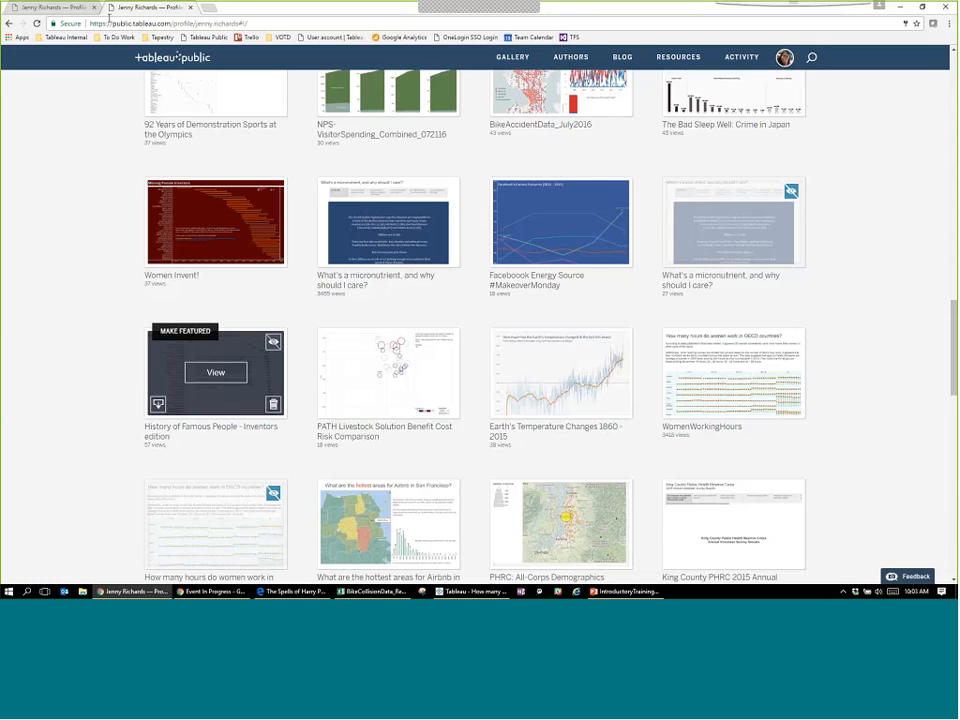
left_click(295, 591)
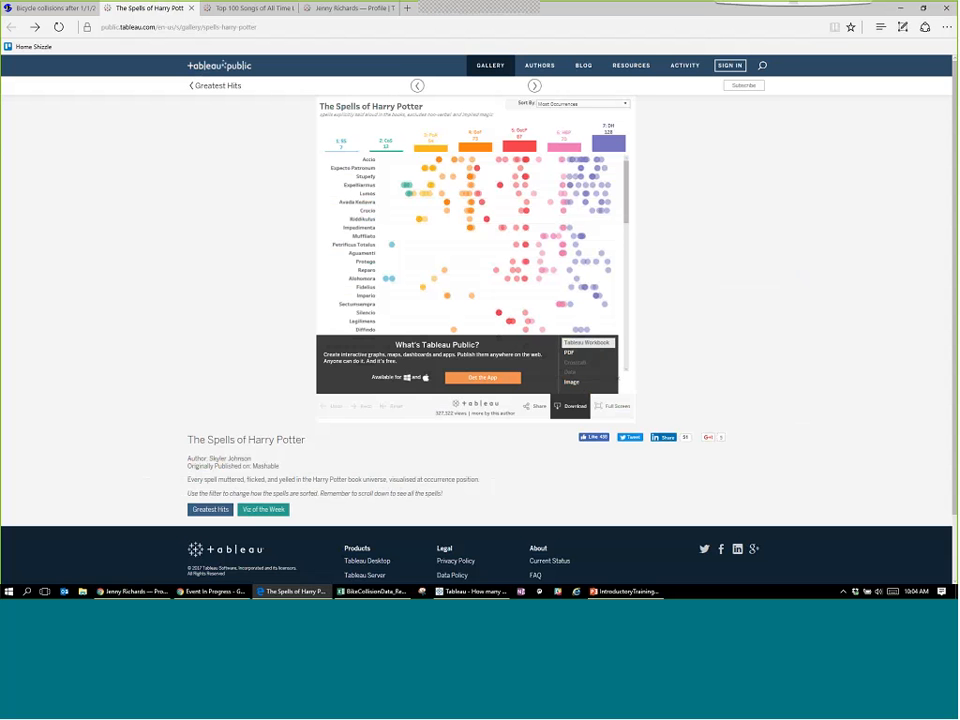
left_click(465, 591)
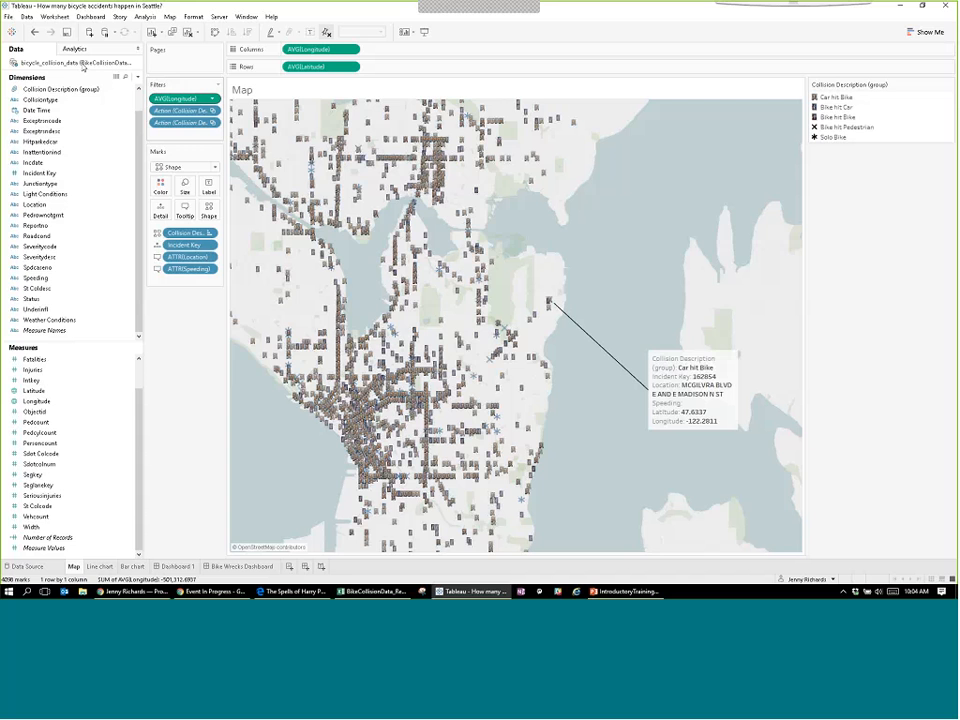
Create a new blank workbook and open its start page for connecting to data.
left_click(8, 17)
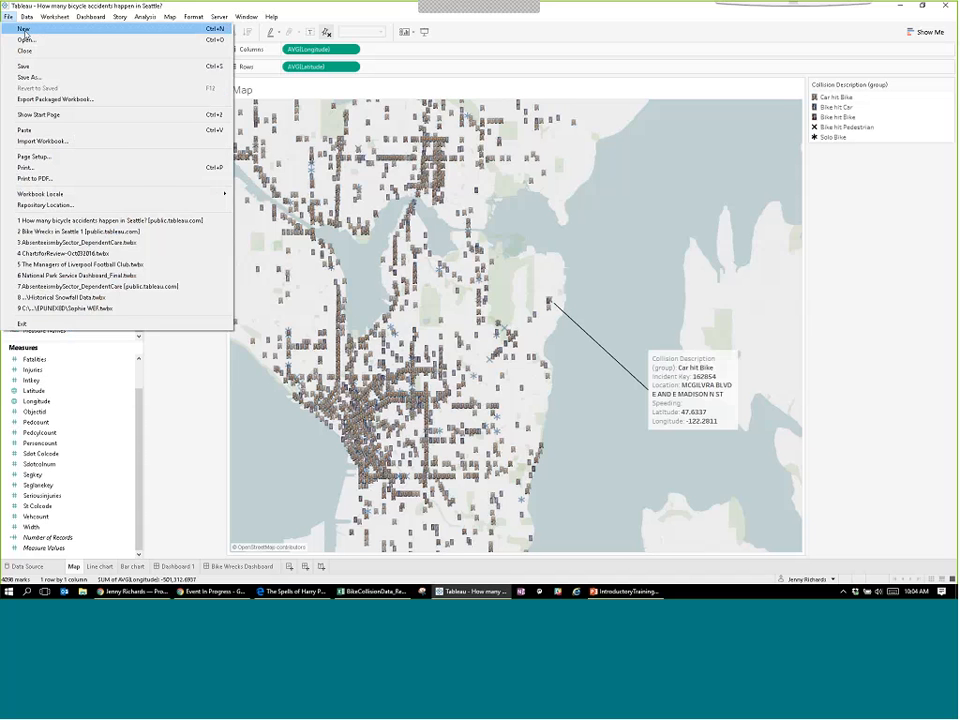
left_click(8, 17)
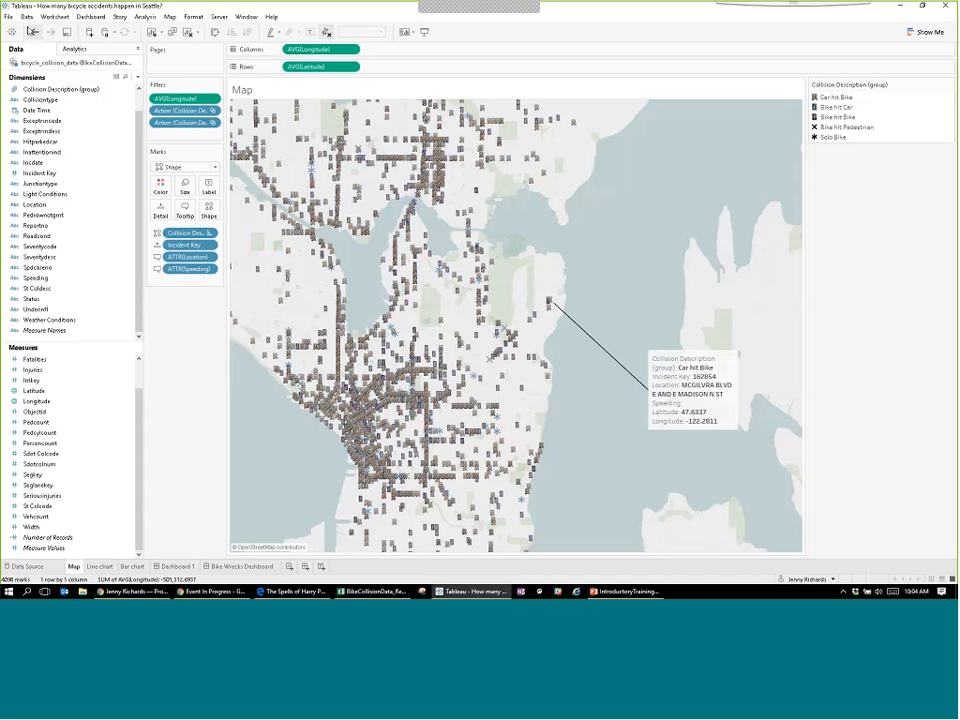
key("ctrl+n")
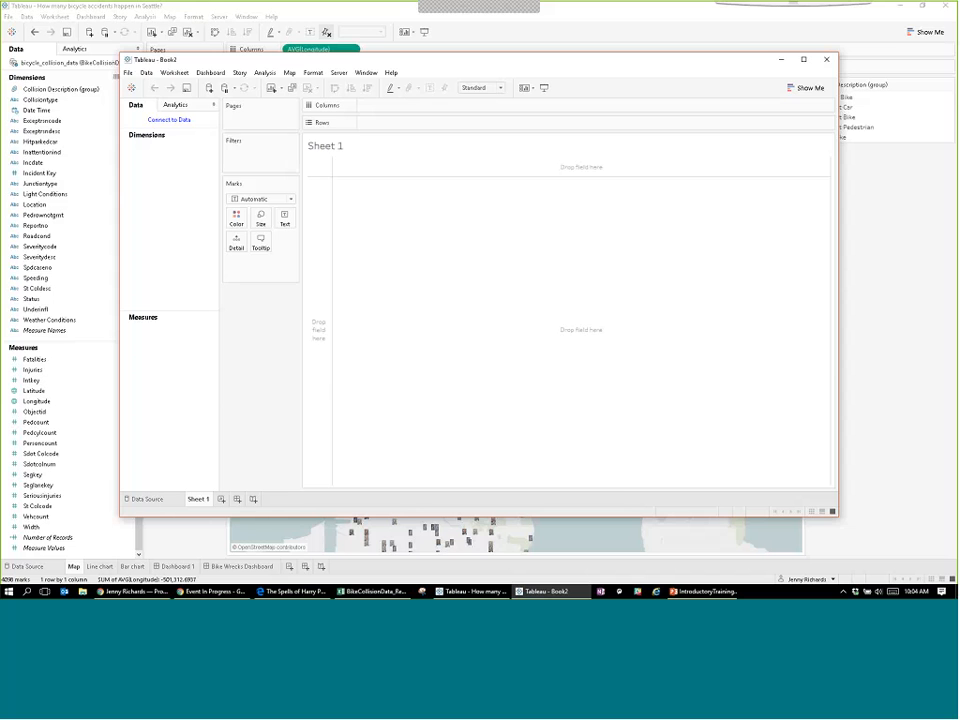
left_click(168, 120)
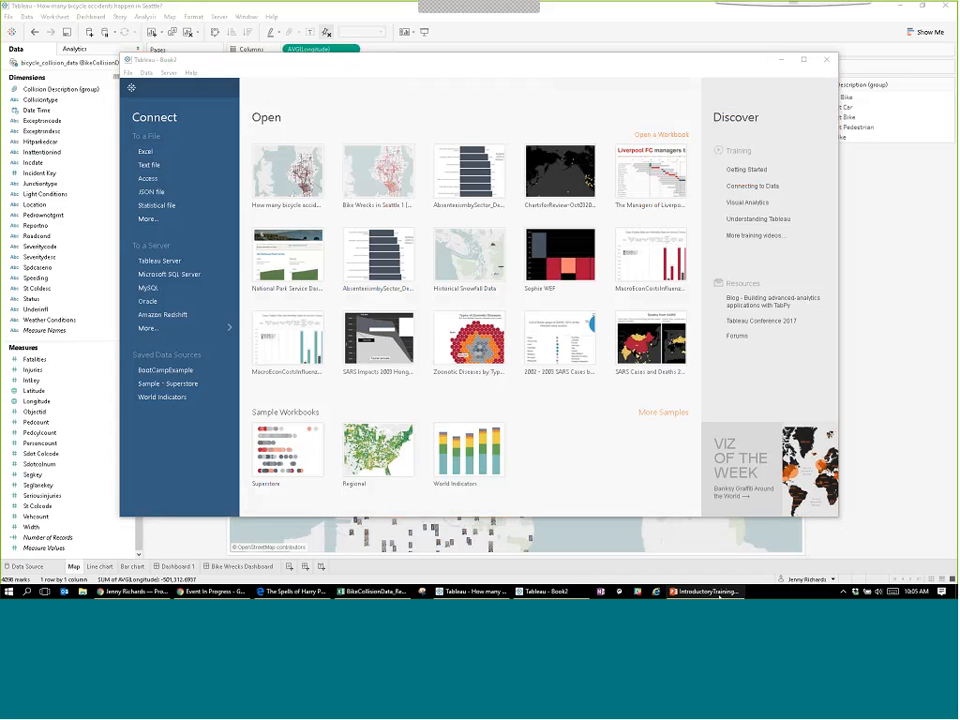
Switch to Tableau Public in Chrome and open the live training sessions among its resources.
key("alt+Tab")
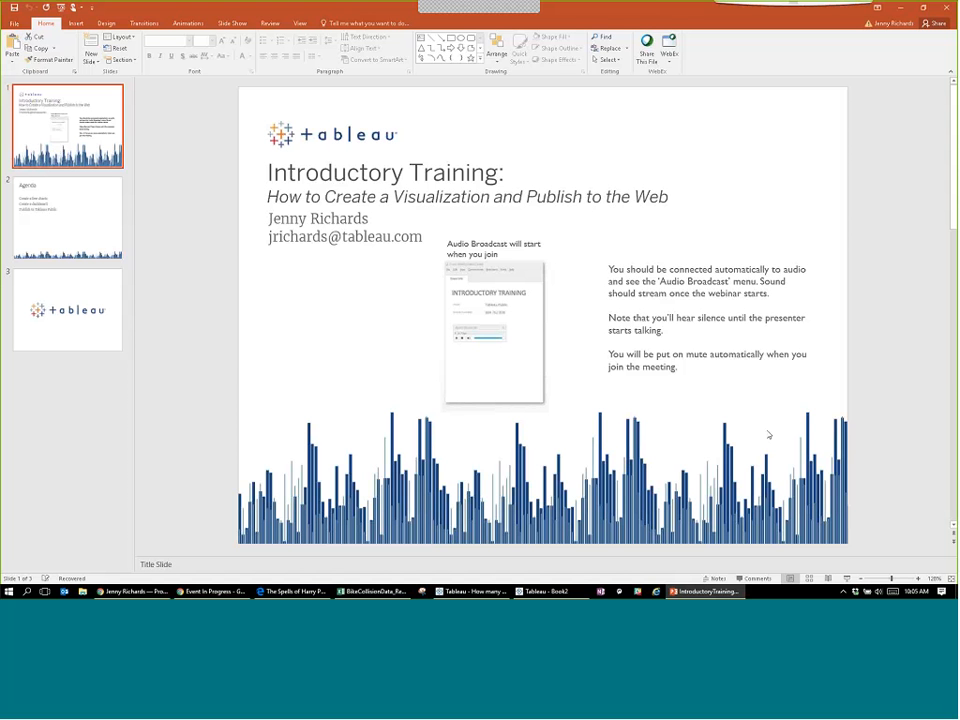
key("alt+Tab")
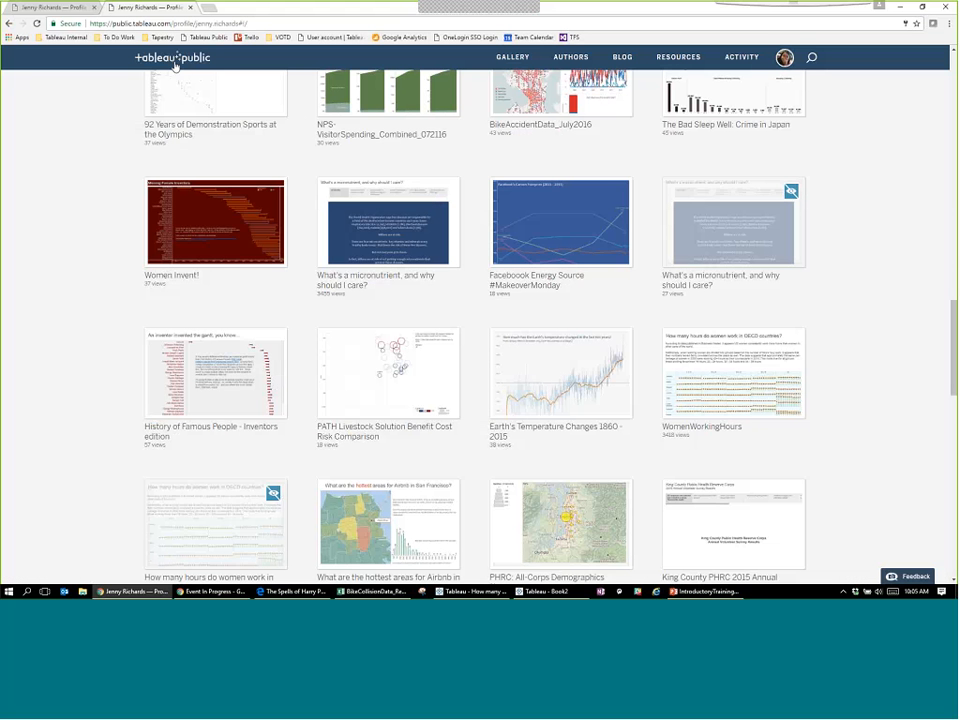
left_click(140, 55)
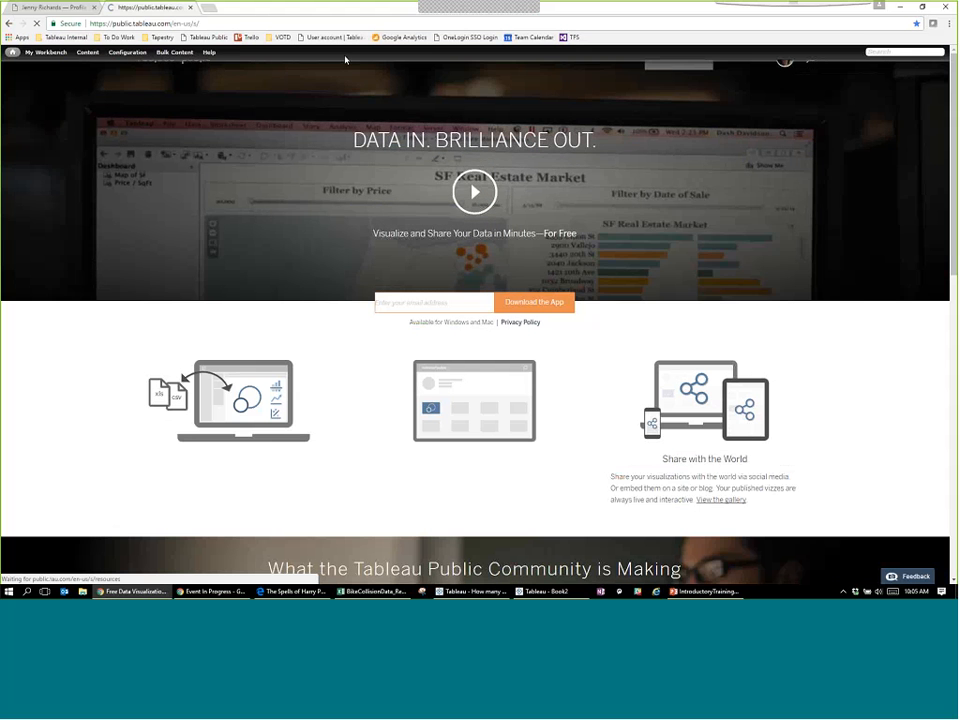
left_click(679, 67)
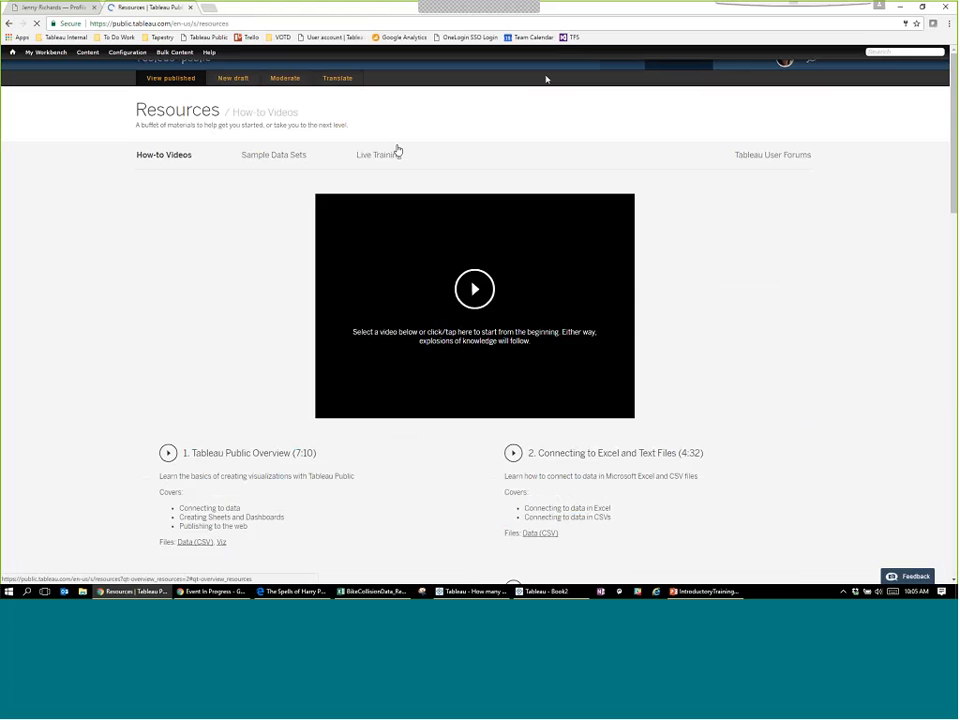
left_click(397, 154)
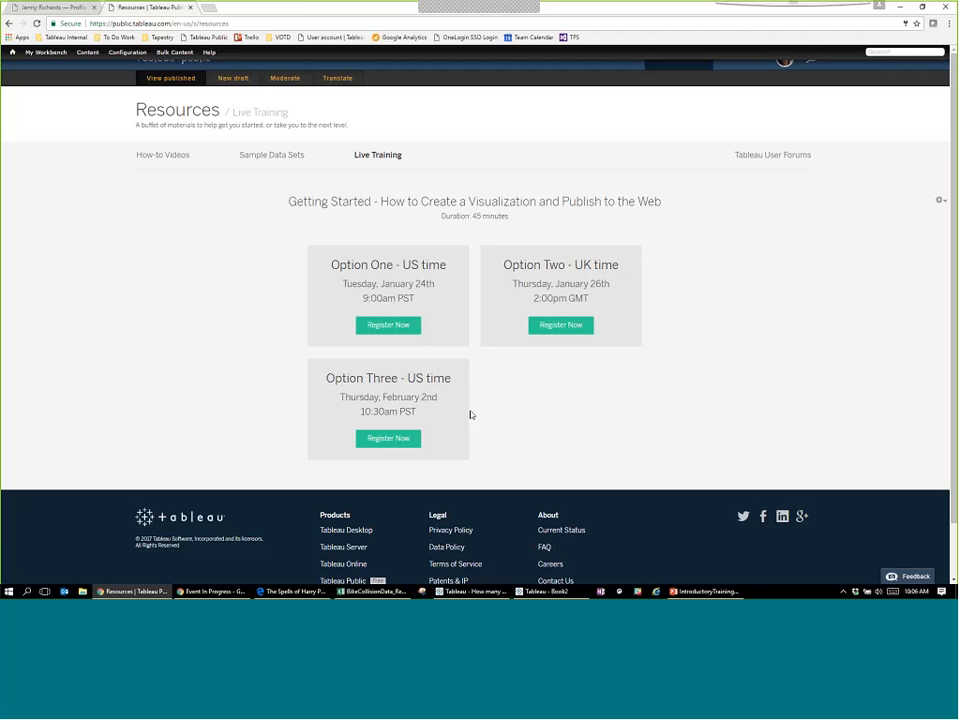
Switch back to the Tableau bicycle collision workbook and reset the map view to fit all marks.
key("alt+Tab")
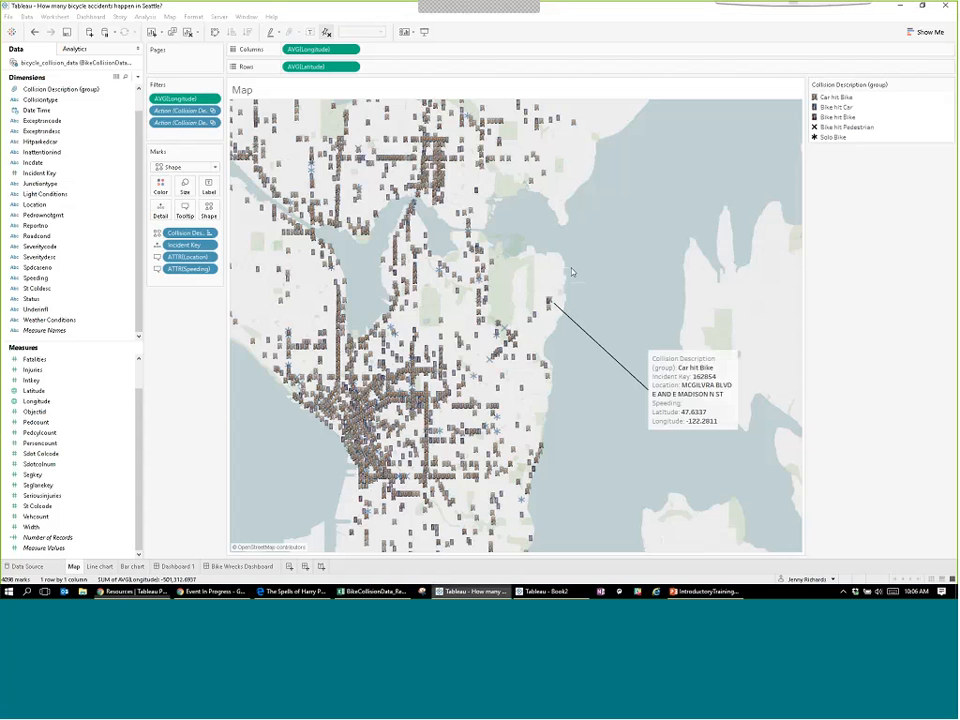
mouse_move(240, 173)
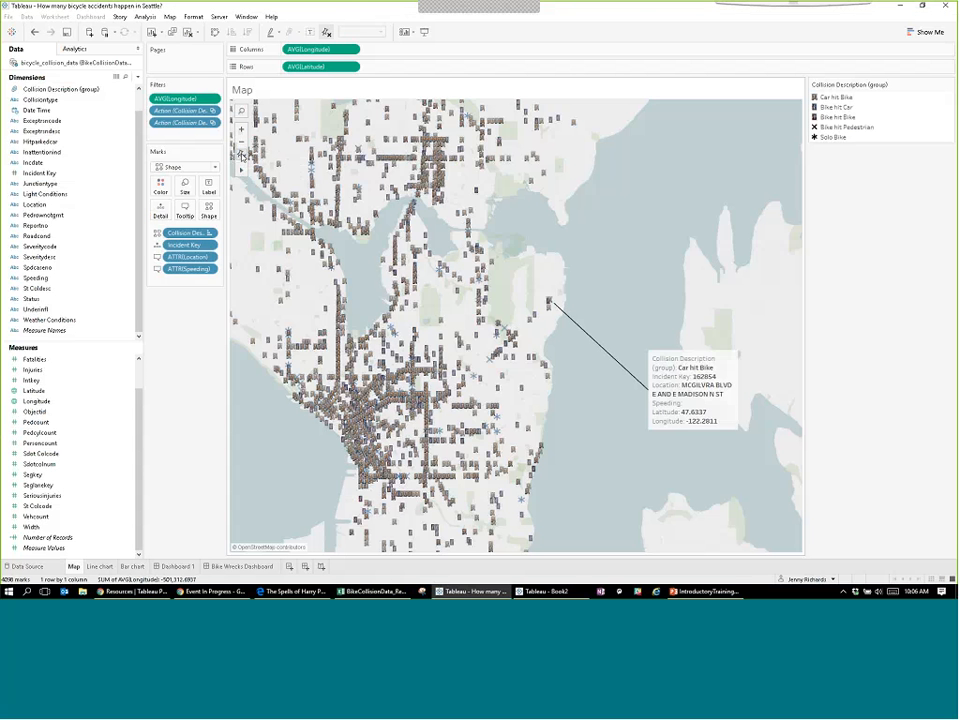
left_click(241, 154)
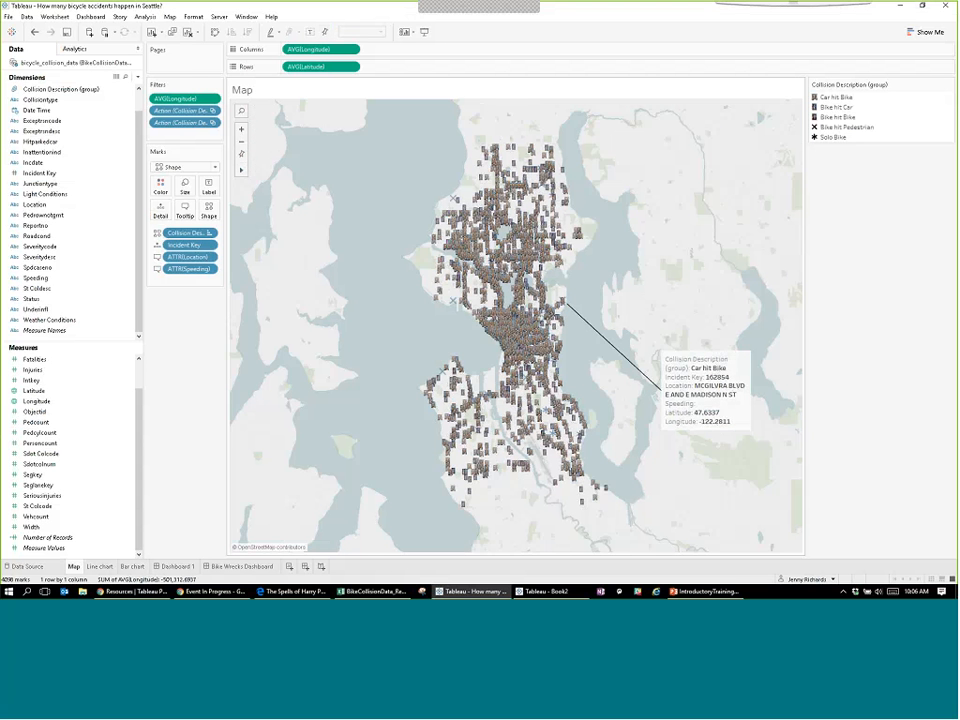
Turn off pan and zoom, map search and the view toolbar in the map options, and check how the map responds.
left_click(169, 17)
mouse_move(183, 40)
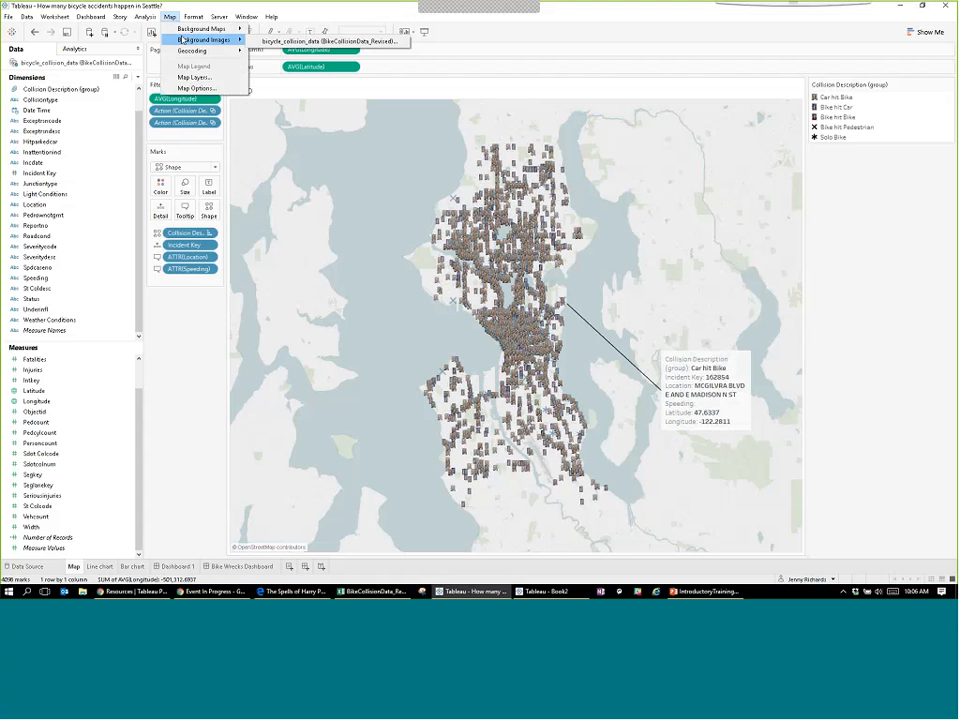
left_click(196, 88)
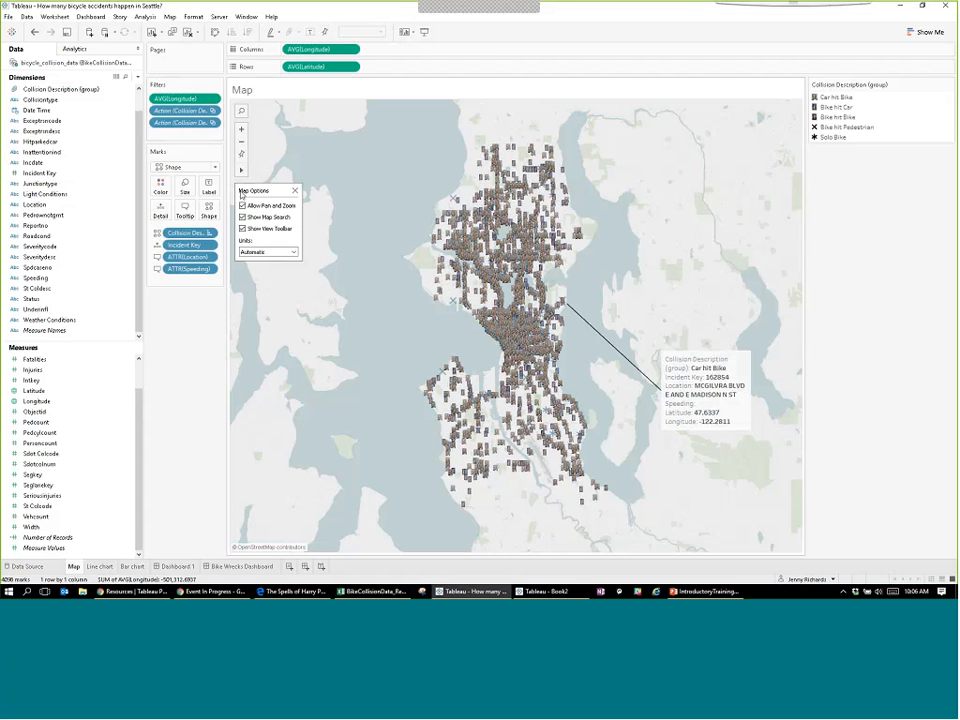
left_click(242, 205)
left_click(242, 216)
left_click(242, 230)
left_click(210, 418)
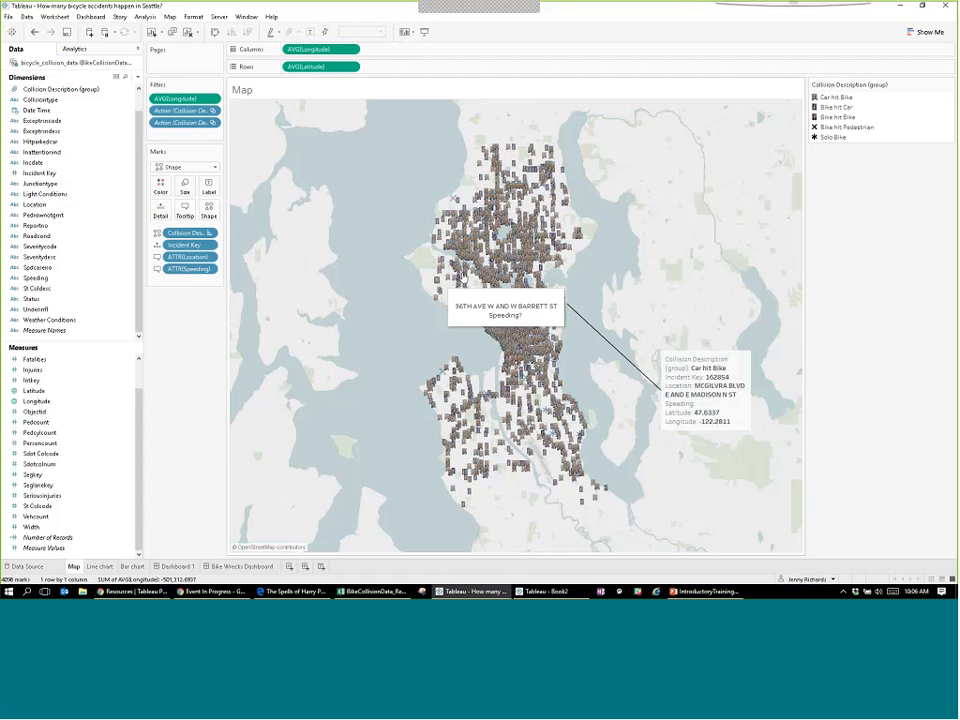
right_click(598, 228)
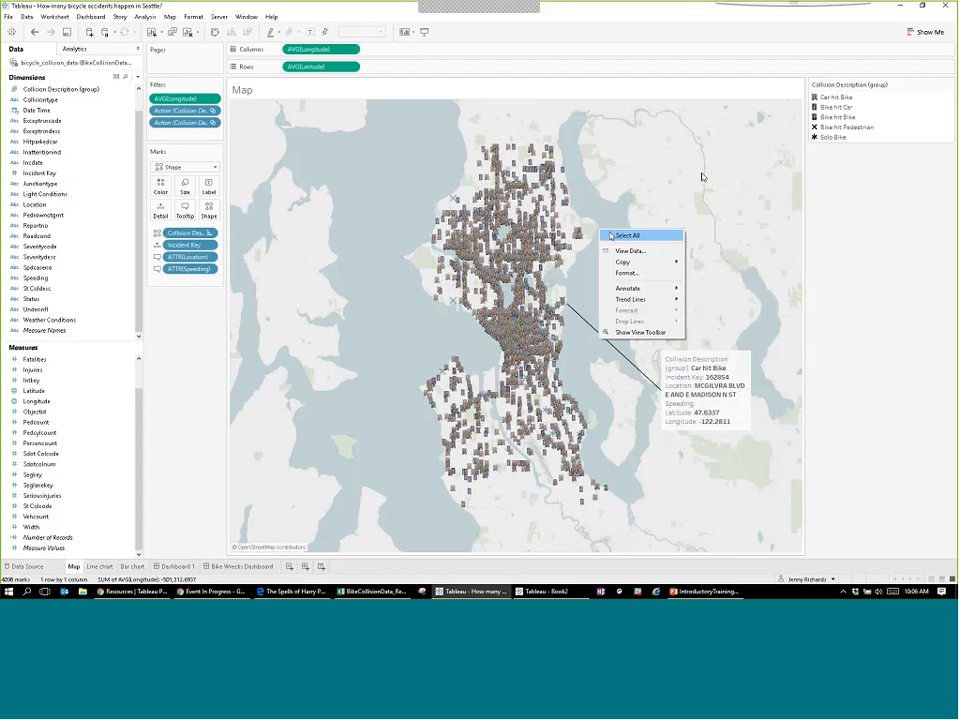
left_click(588, 282)
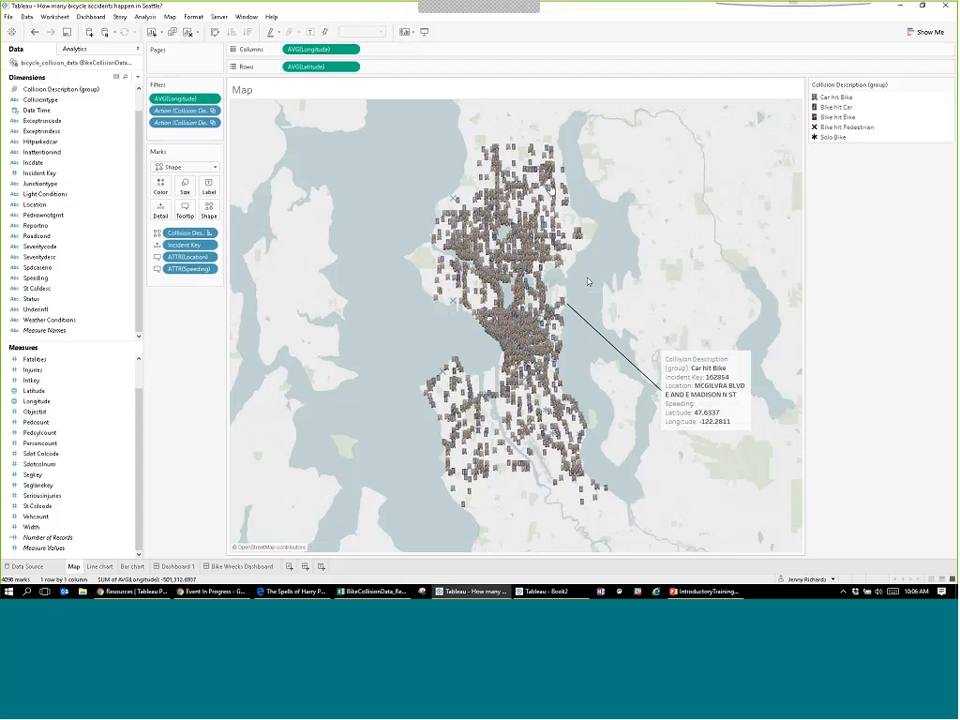
mouse_move(448, 367)
mouse_move(512, 232)
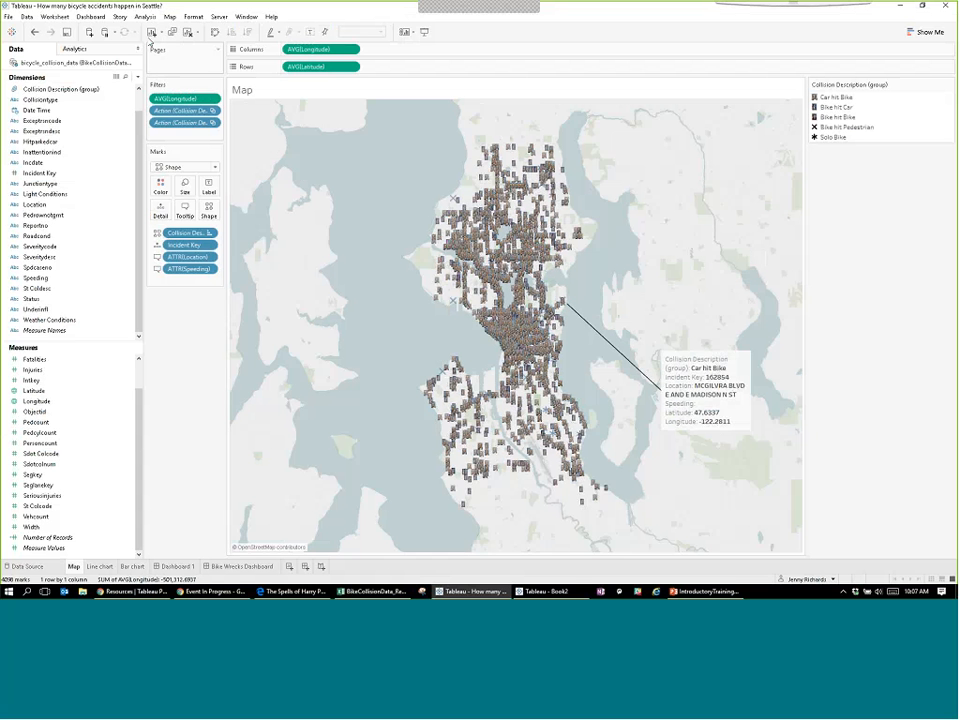
Turn map search, the view toolbar, and pan and zoom back on in the map options.
left_click(171, 18)
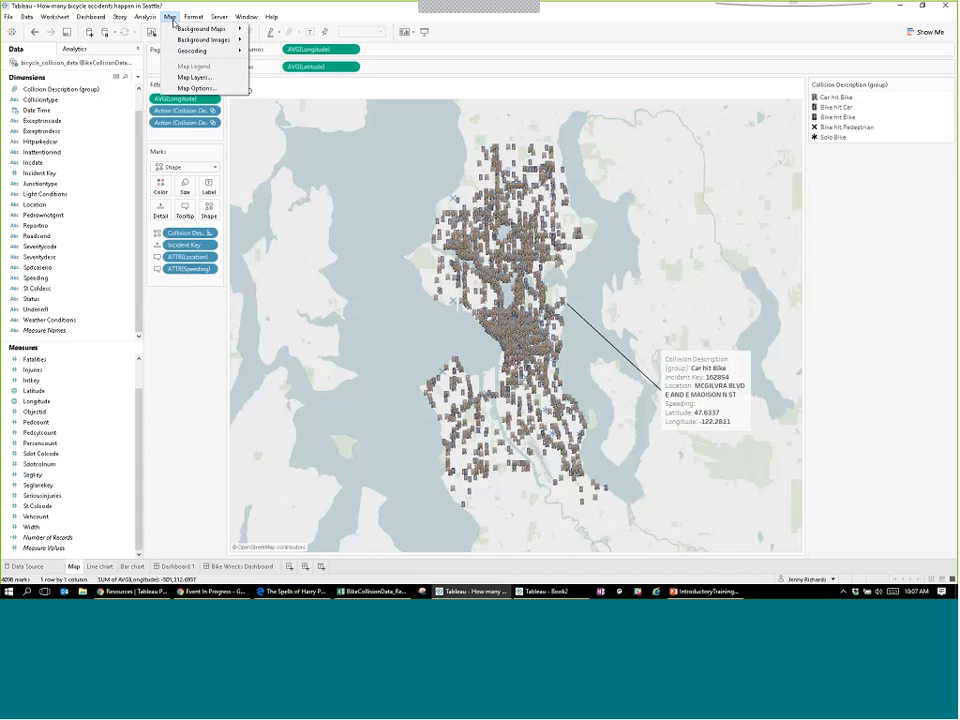
left_click(201, 88)
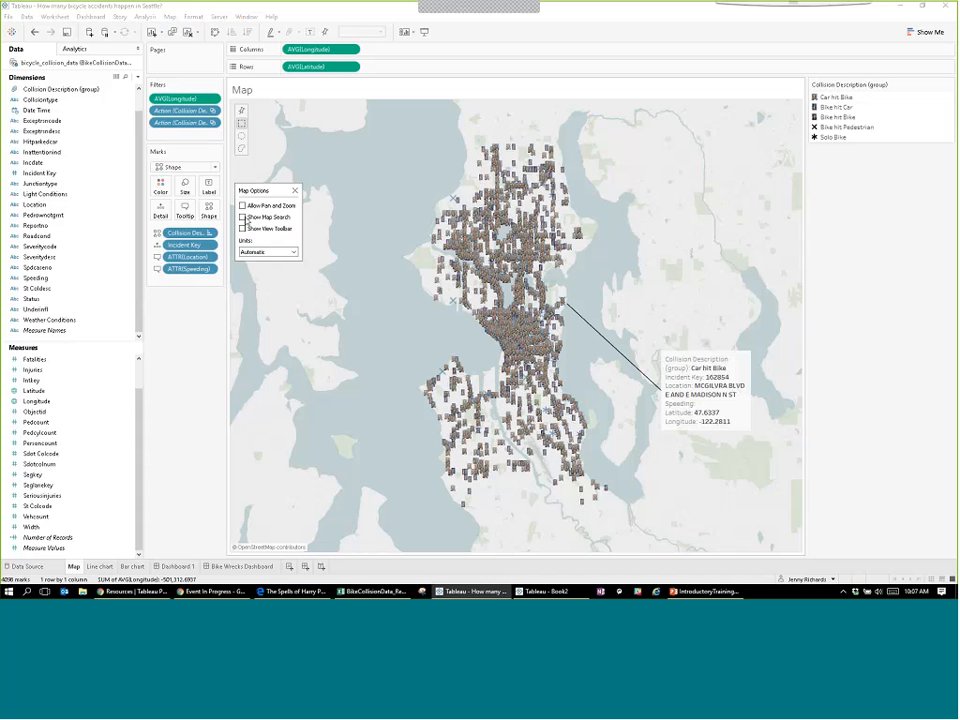
left_click(242, 217)
left_click(242, 205)
left_click(295, 190)
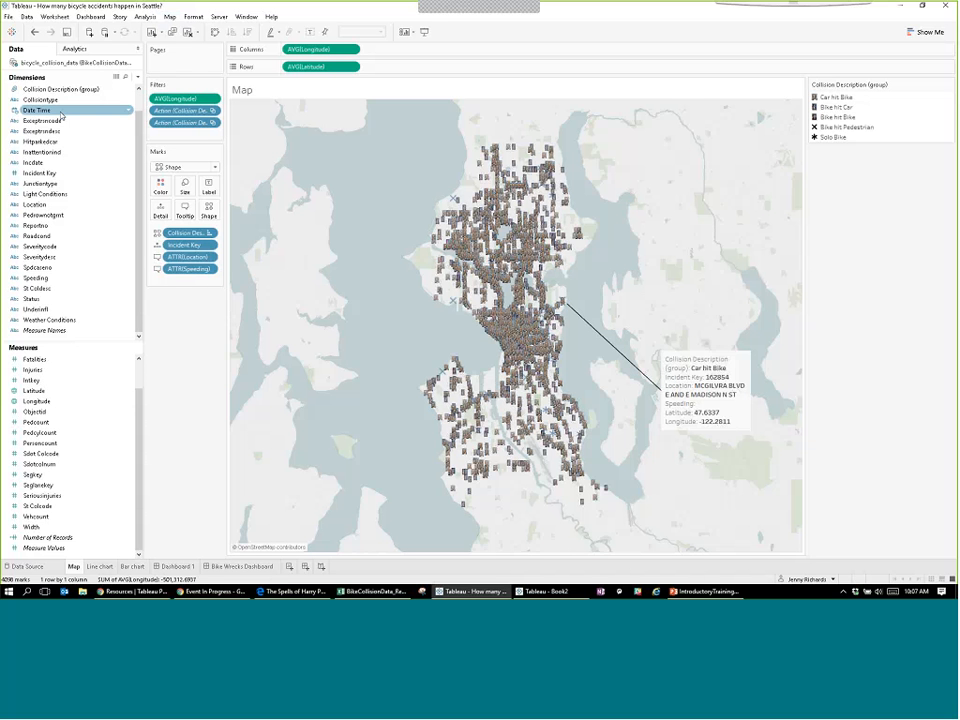
Filter the map by the minimum of Date Time, with a date range from 5/31/2014 12:00:00 AM to 5/14/2016 10:41:00 PM.
left_click_drag(61, 117, 165, 130)
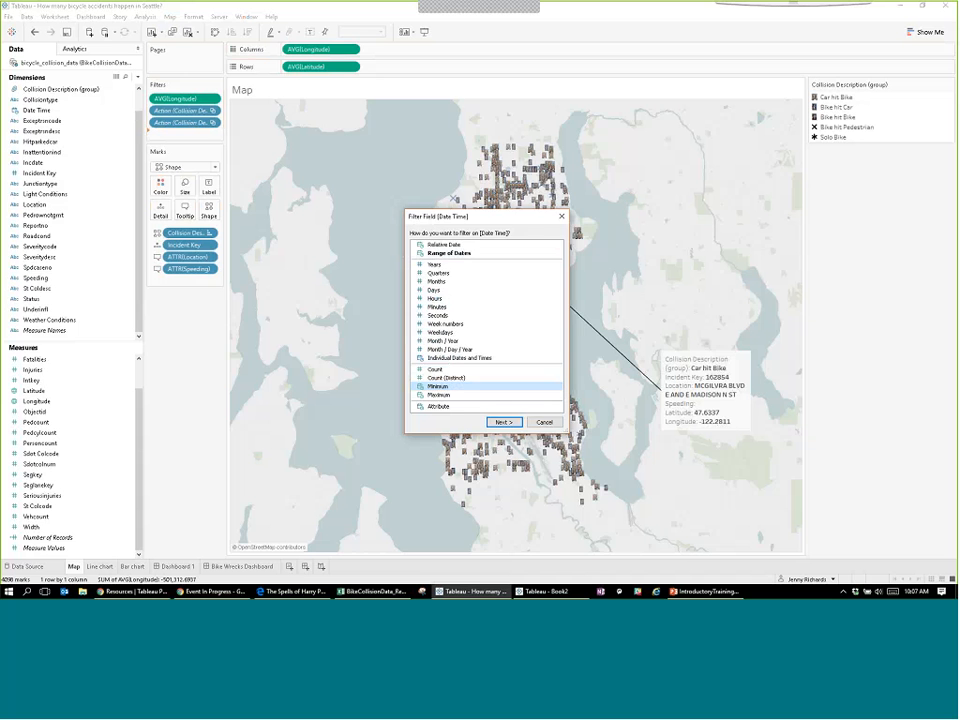
double_click(437, 387)
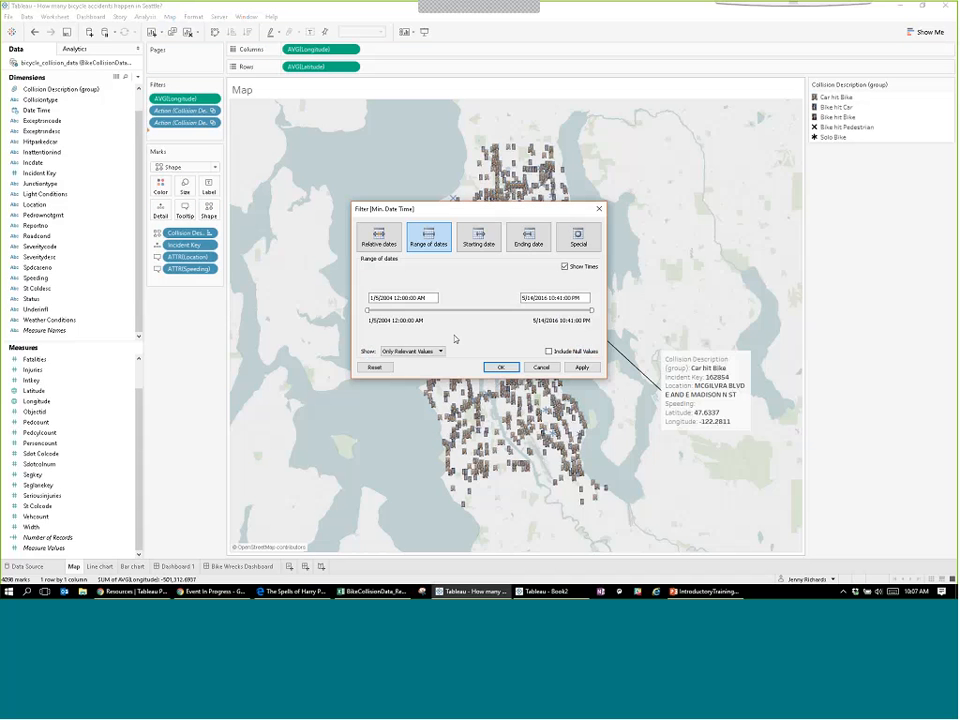
left_click_drag(367, 310, 553, 310)
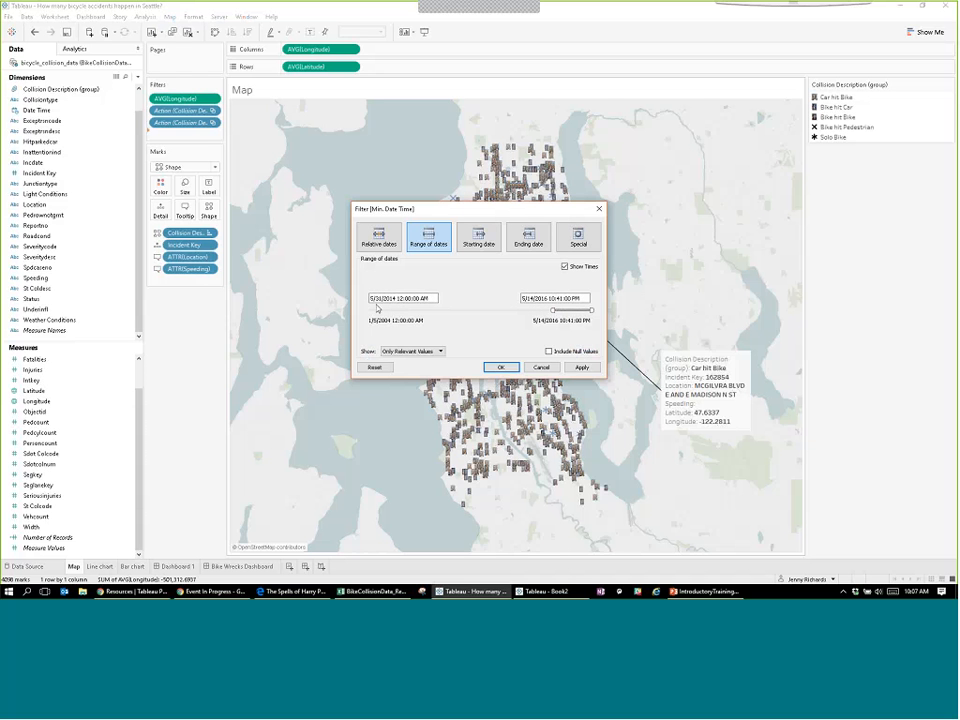
left_click(539, 298)
left_click(502, 368)
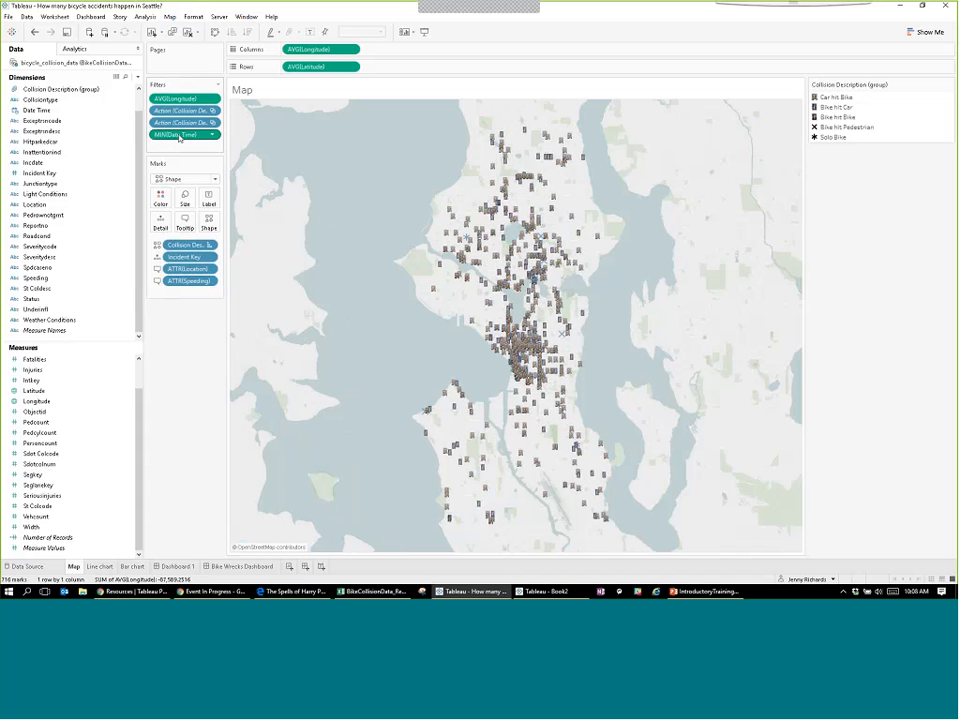
Review the date range settings of the new minimum Date Time filter, leaving them unchanged.
left_click(212, 134)
left_click(204, 148)
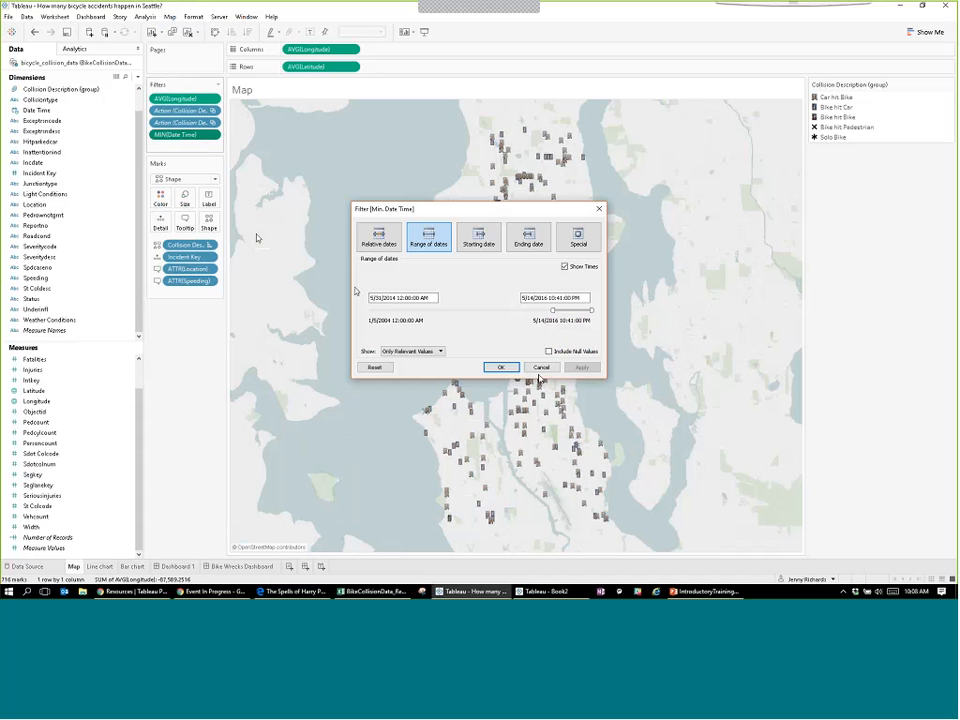
left_click(540, 368)
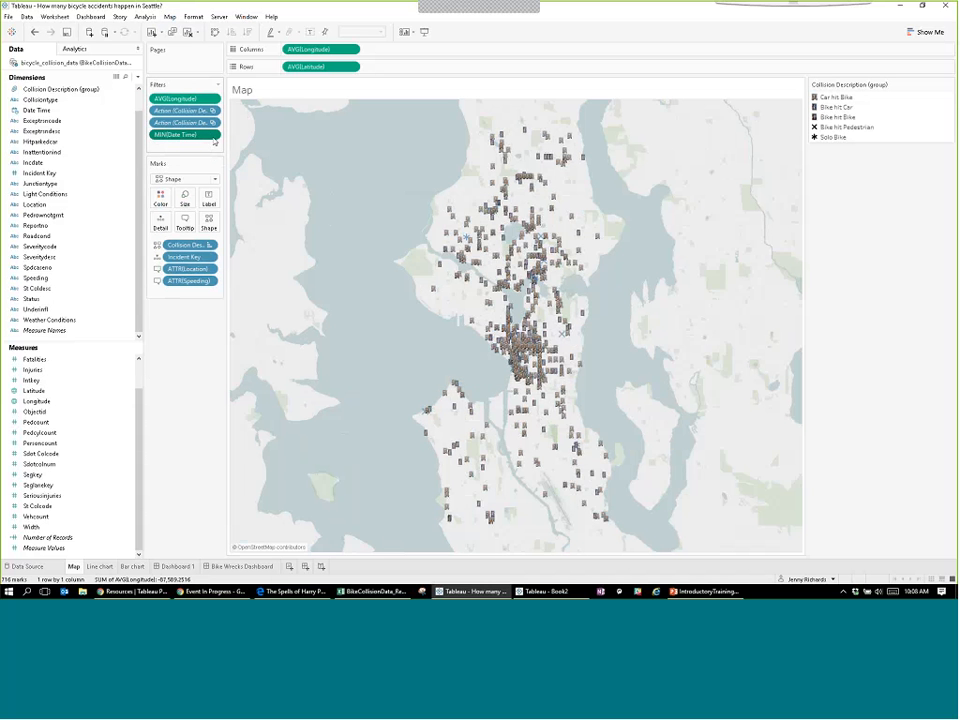
Show the minimum Date Time filter beside the map and narrow its range to 4/23/2007 through 5/26/2009.
left_click(212, 135)
left_click(181, 162)
left_click_drag(920, 110, 879, 138)
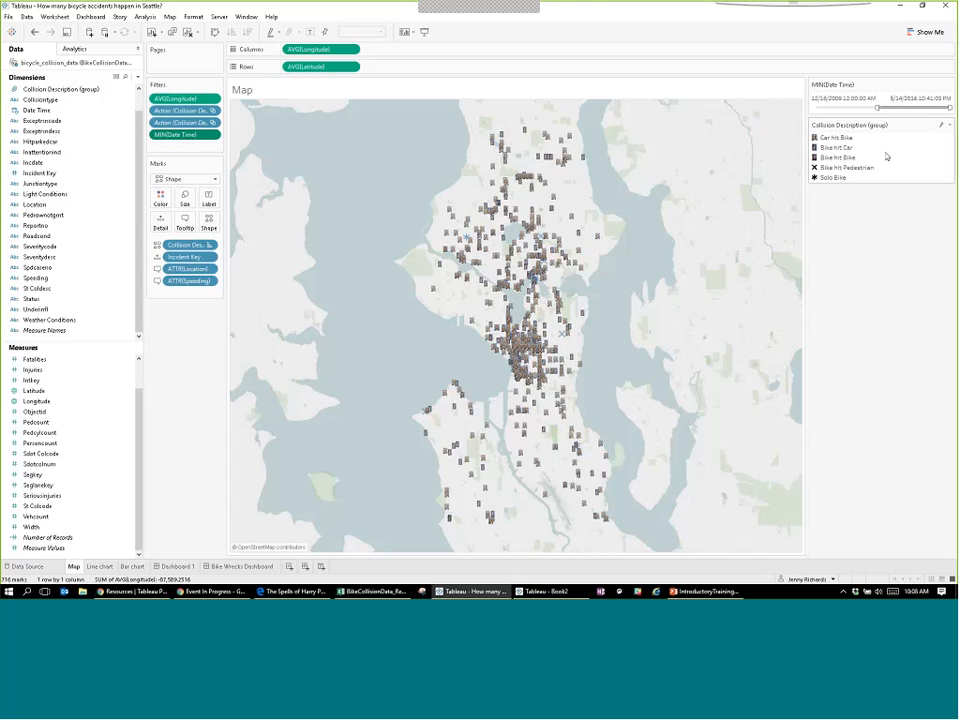
left_click_drag(950, 108, 876, 110)
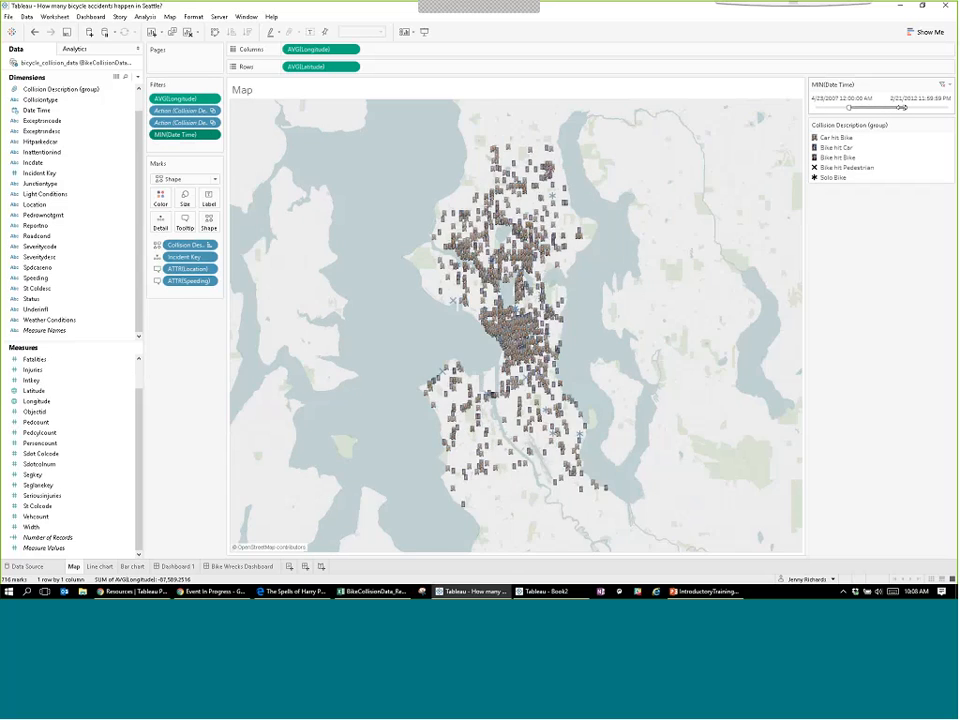
left_click_drag(904, 108, 875, 108)
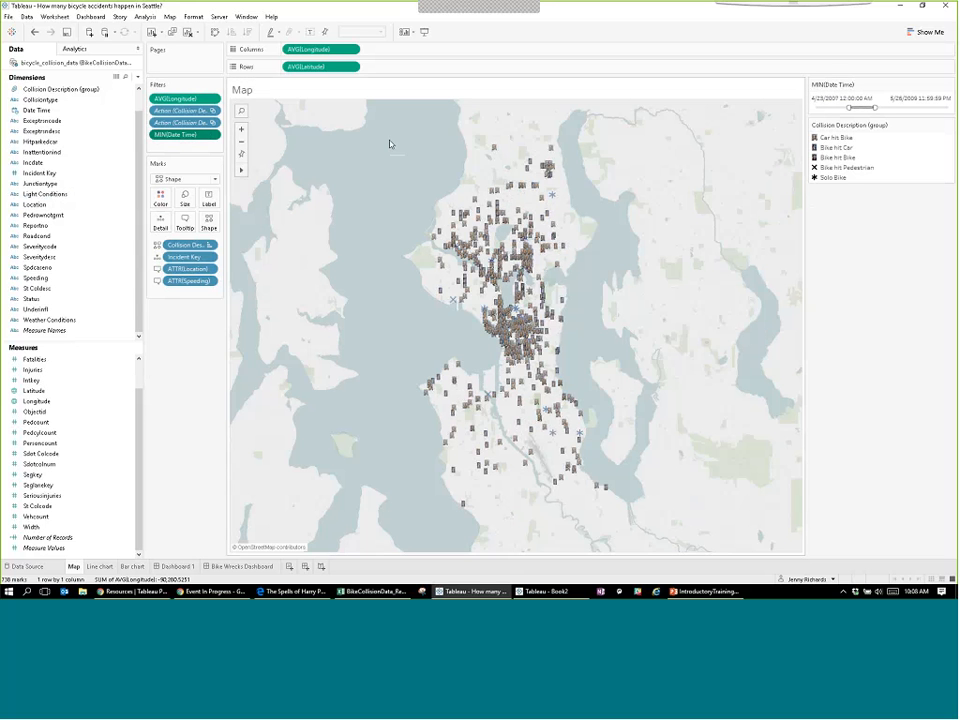
Reopen the minimum Date Time filter's settings to examine its available date filtering types, and close them without changes.
left_click(212, 134)
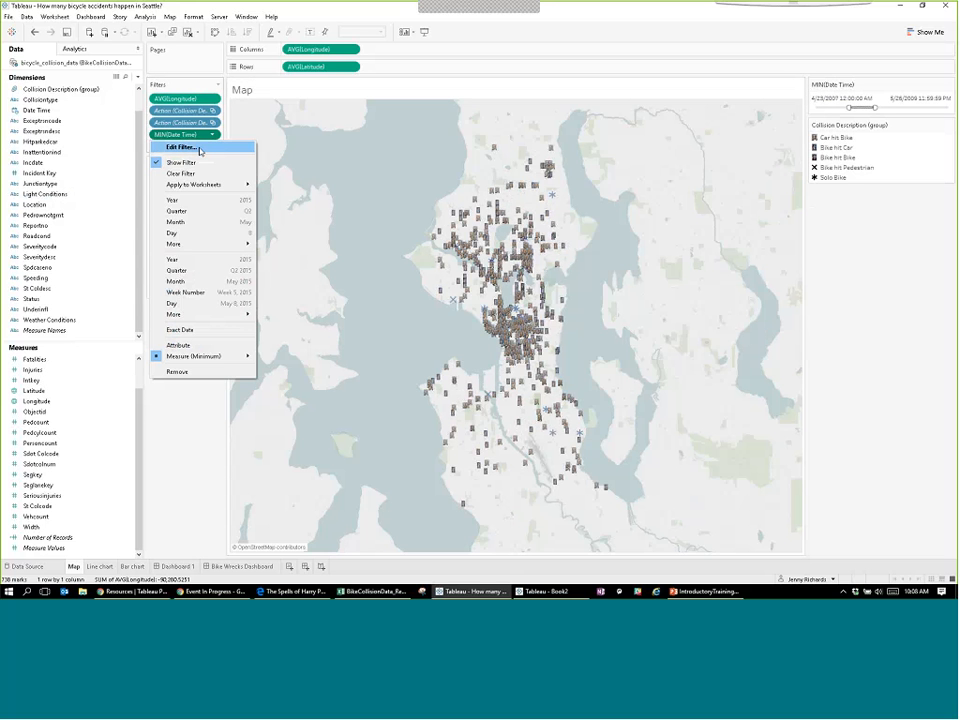
left_click(200, 149)
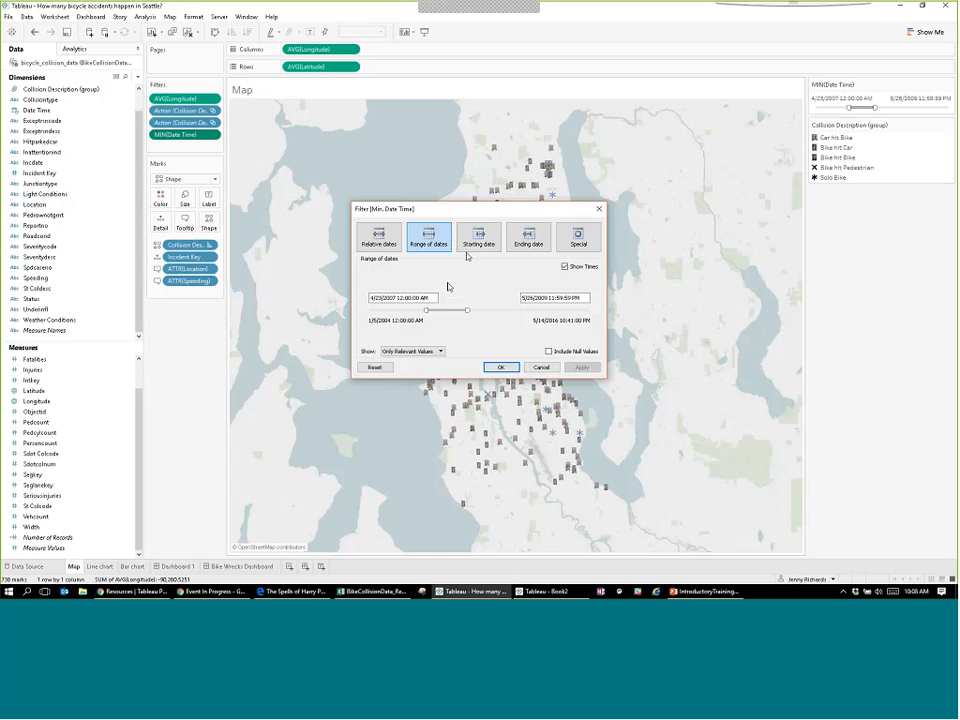
left_click(541, 367)
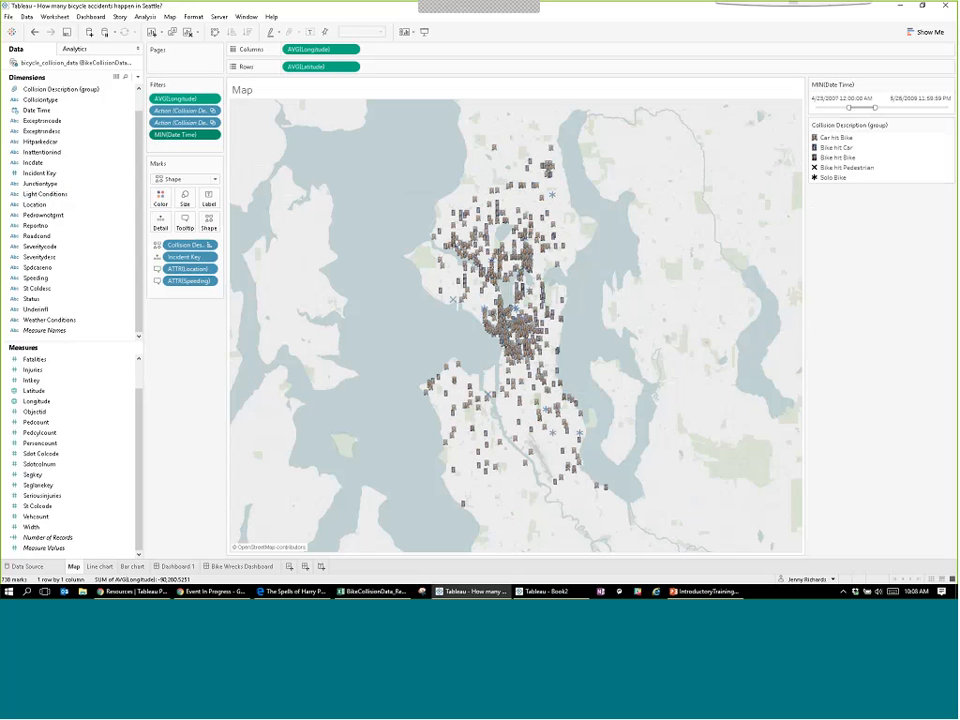
Look at the WebEx event page and the Tableau Public resources in Chrome, and bring up the IntroductoryTraining presentation in PowerPoint.
mouse_move(480, 591)
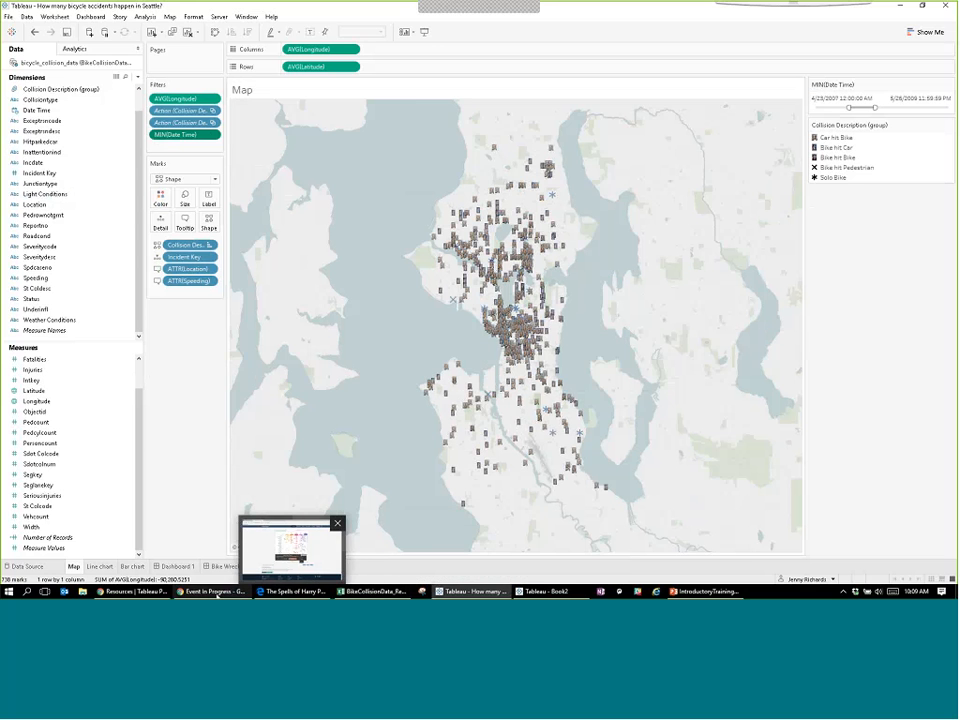
mouse_move(216, 595)
left_click(230, 576)
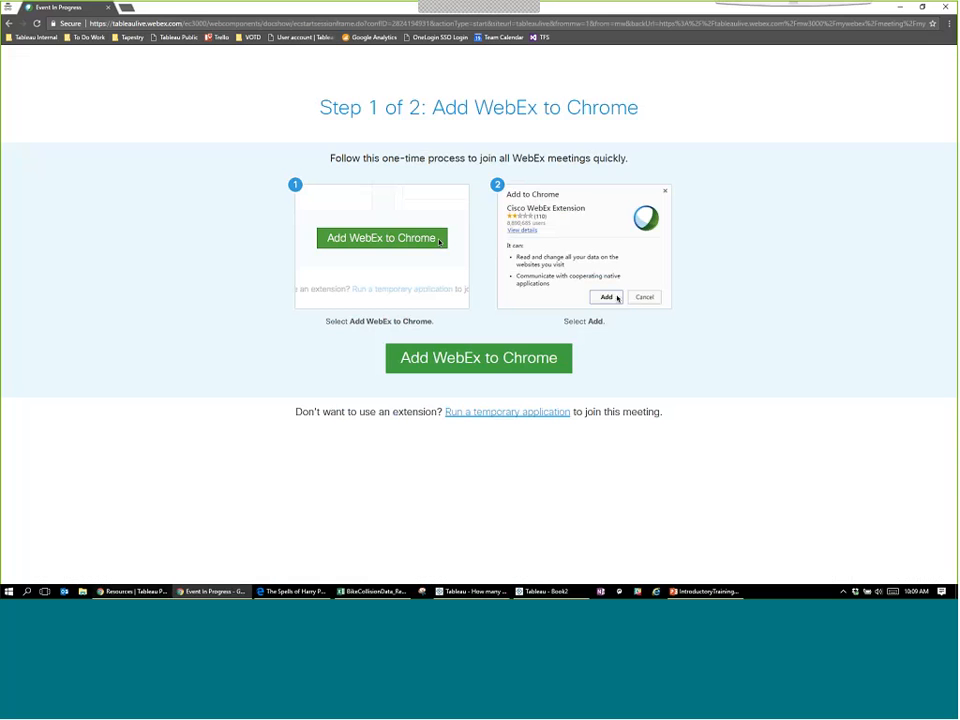
left_click(124, 590)
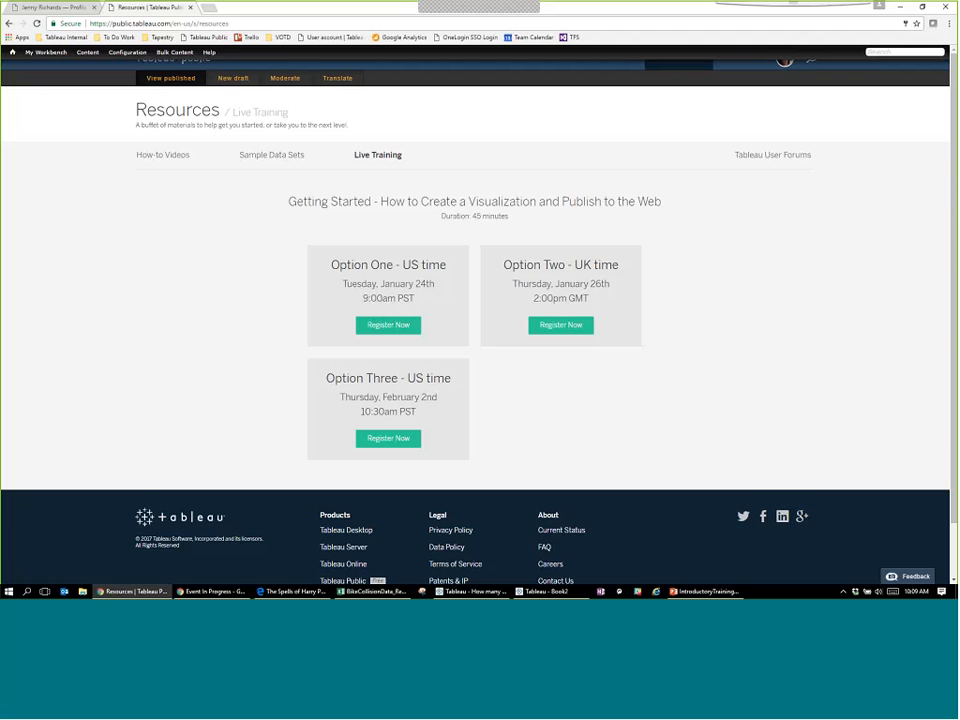
left_click(705, 591)
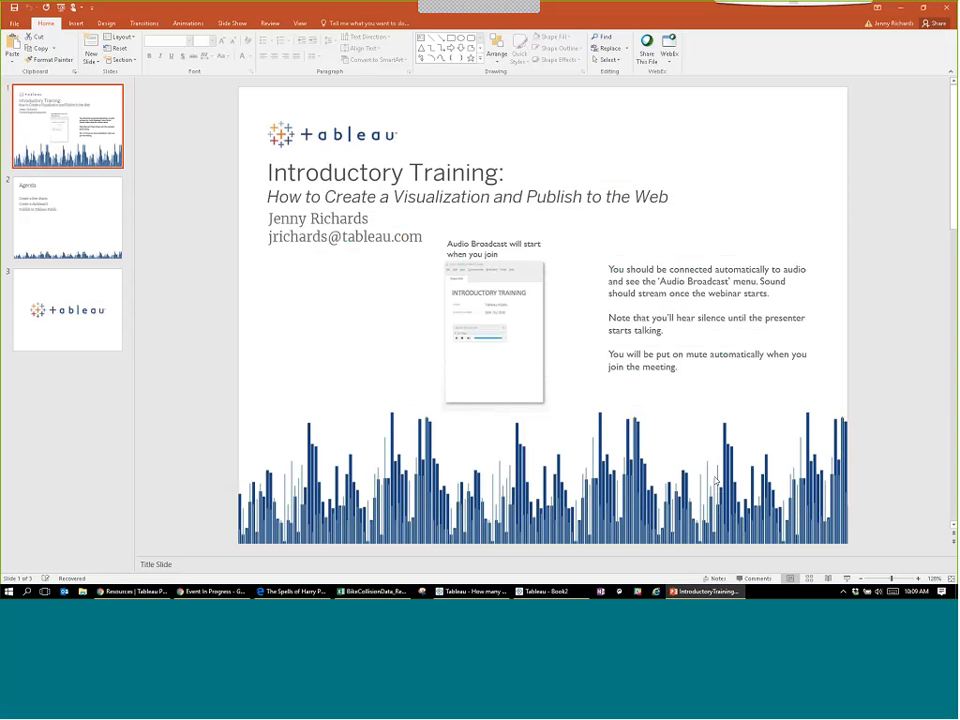